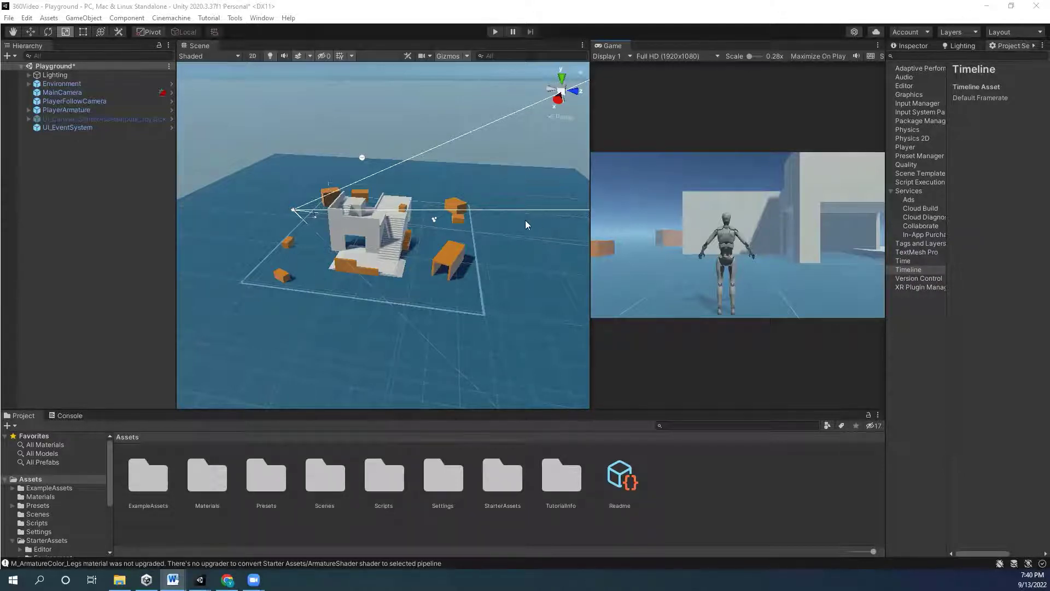
- Minimize the Unity editor window showing the Playground scene
{"action": "left_click", "coordinate": [997, 7]}
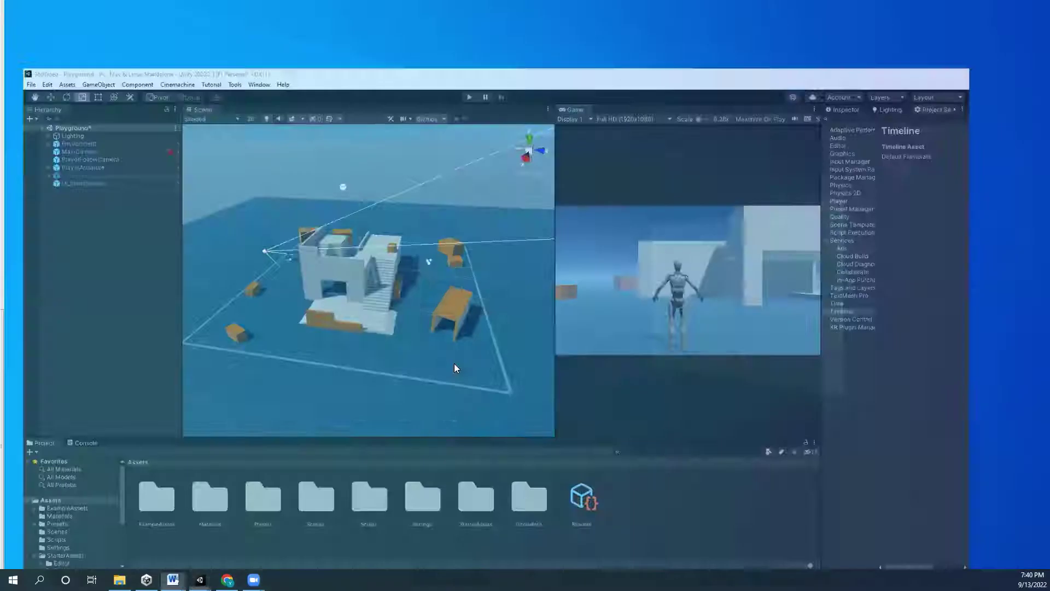
- Look over the Starter Assets - Third Person Character Controller page, then return to the 360Video editor
{"action": "key", "text": "alt+Tab"}
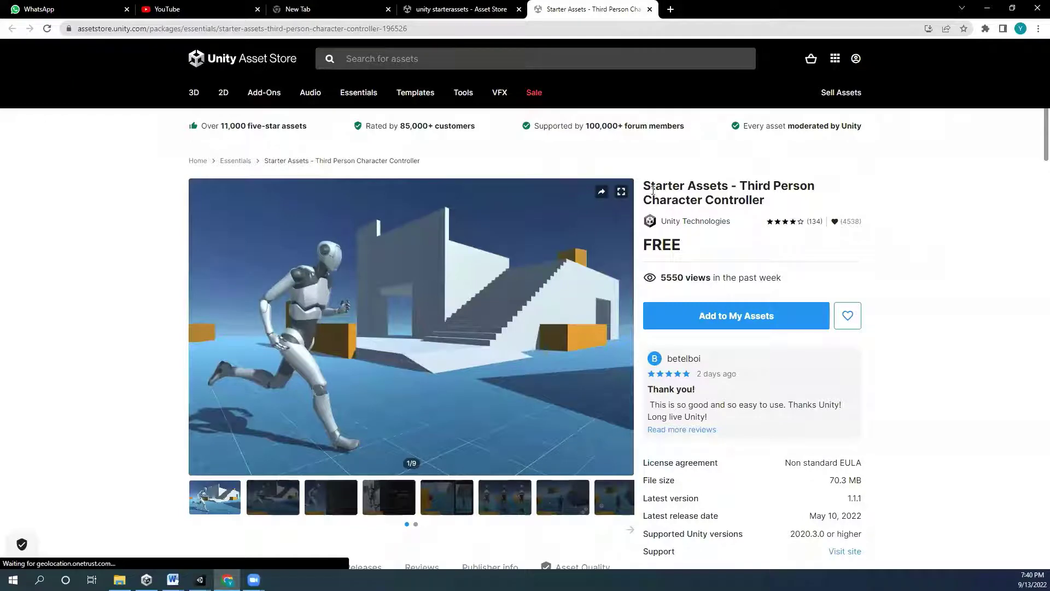
{"action": "left_click_drag", "start_coordinate": [650, 186], "coordinate": [735, 182]}
{"action": "left_click", "coordinate": [859, 211]}
{"action": "left_click", "coordinate": [200, 580]}
{"action": "left_click", "coordinate": [277, 529]}
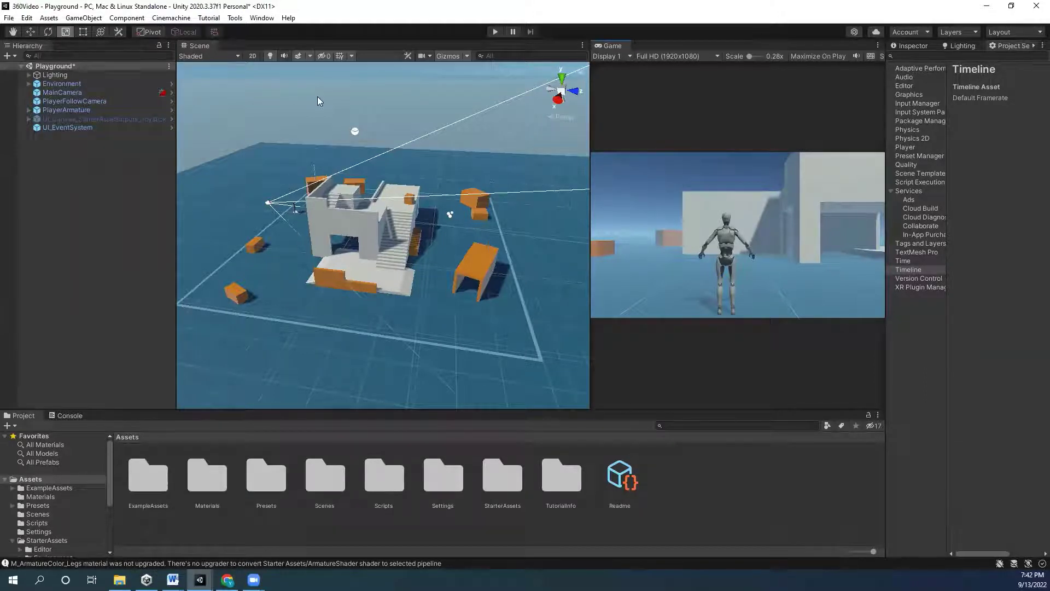
- Open the Package Manager from the Window menu, showing the 9 packages in My Assets
{"action": "left_click", "coordinate": [265, 18]}
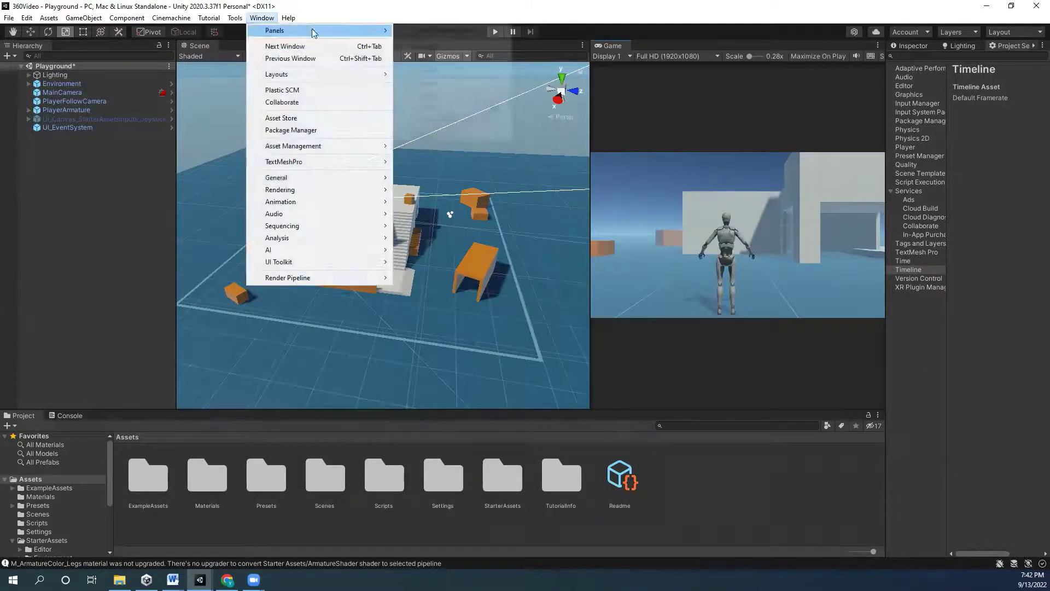
{"action": "left_click", "coordinate": [305, 134]}
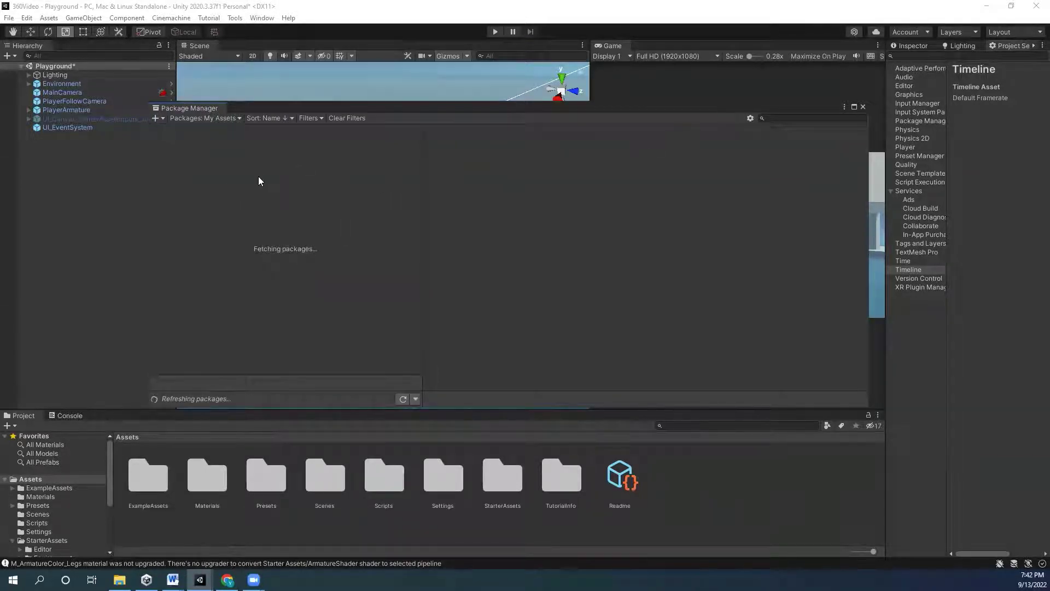
- Find 'unity recorder' in the Unity Registry, install Recorder 2.5.7, and close the Package Manager
{"action": "left_click", "coordinate": [218, 119]}
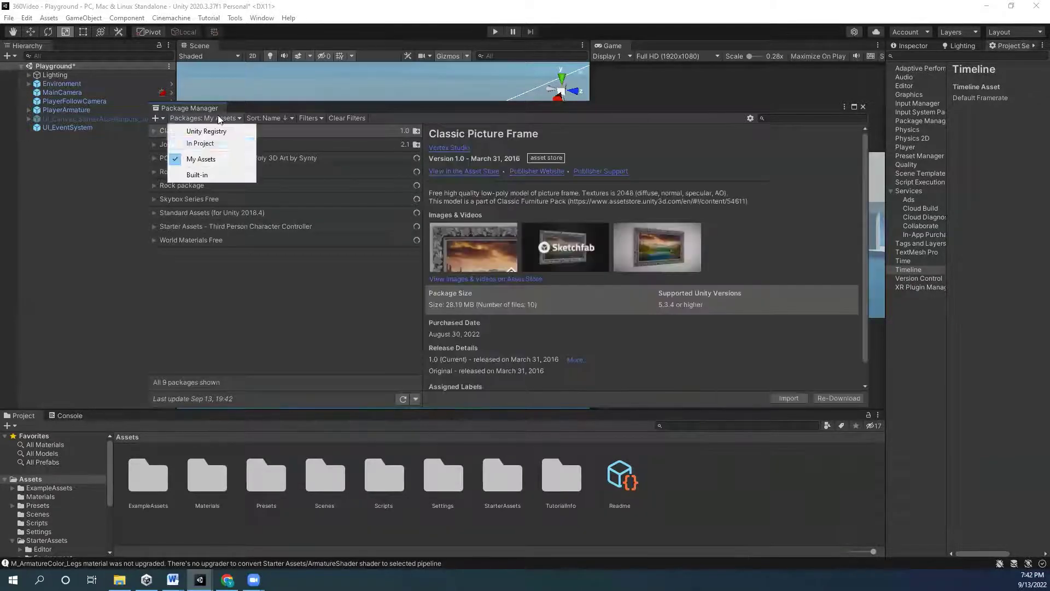
{"action": "left_click", "coordinate": [242, 131]}
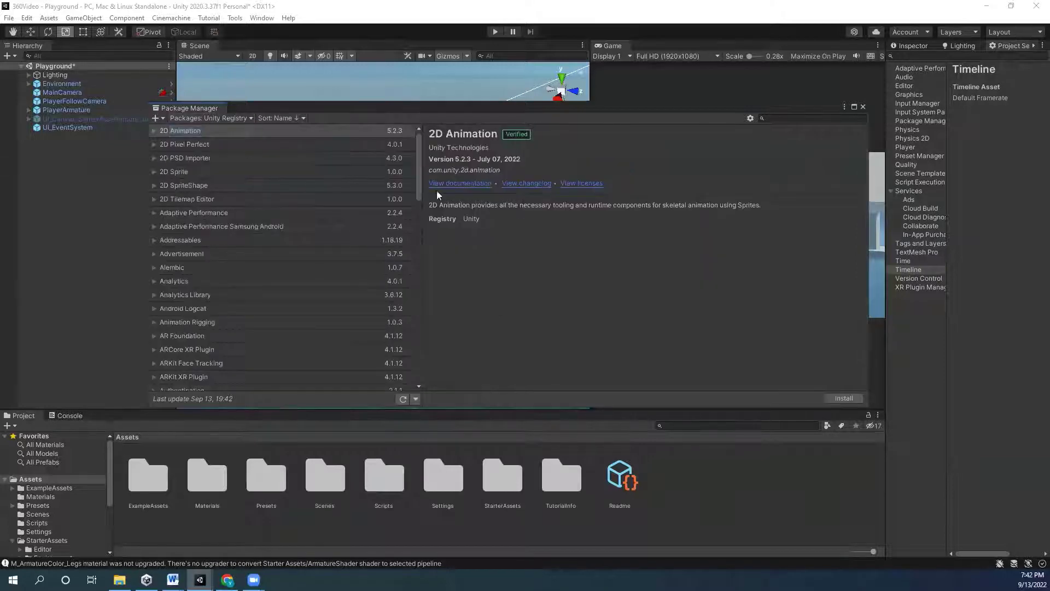
{"action": "left_click_drag", "start_coordinate": [420, 145], "coordinate": [420, 312]}
{"action": "left_click", "coordinate": [194, 277]}
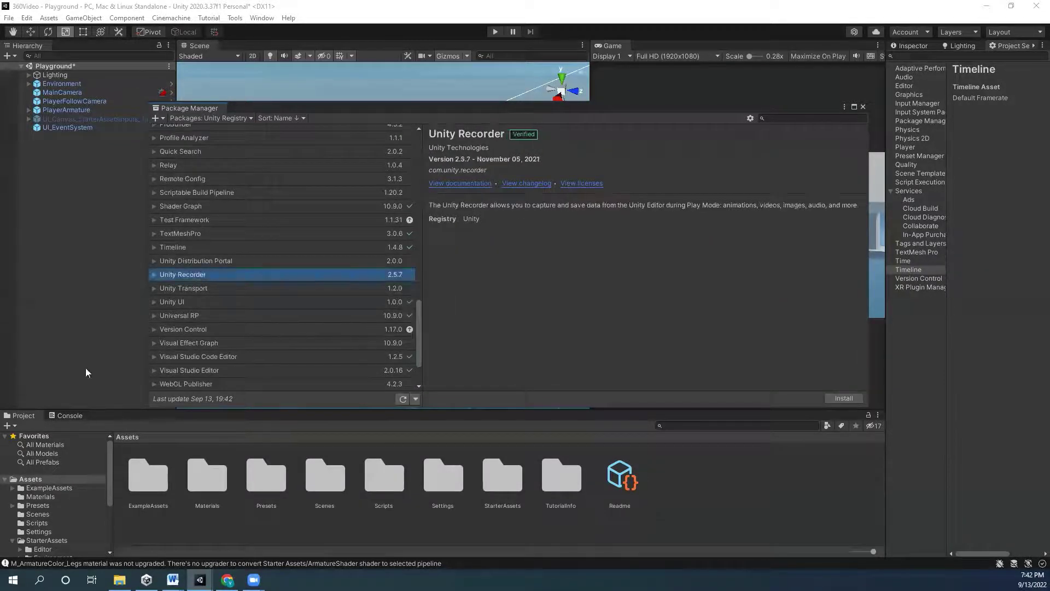
{"action": "left_click", "coordinate": [791, 118]}
{"action": "type", "text": "unity recor"}
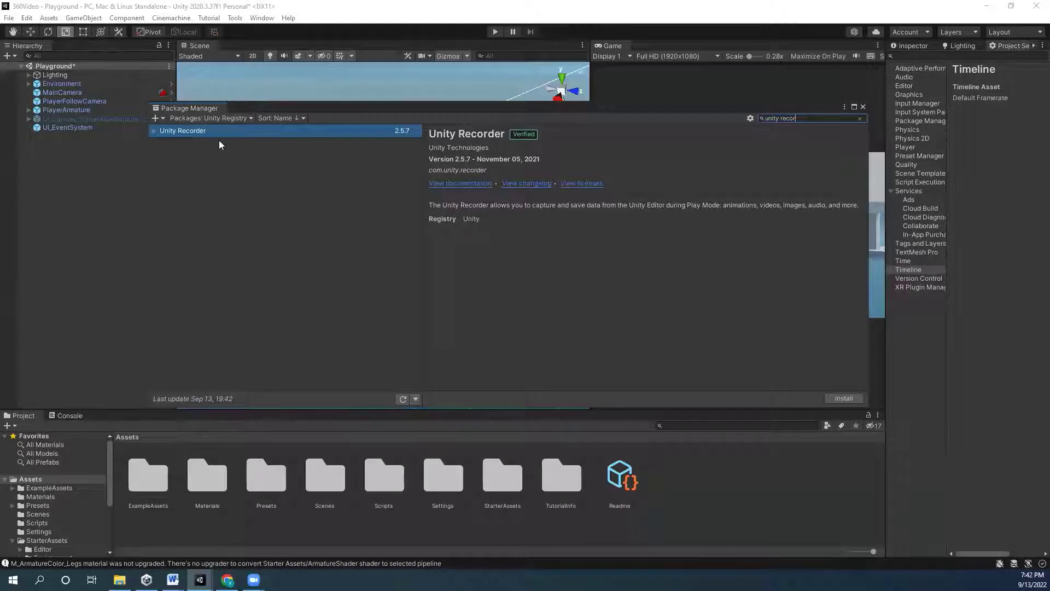
{"action": "left_click", "coordinate": [213, 131]}
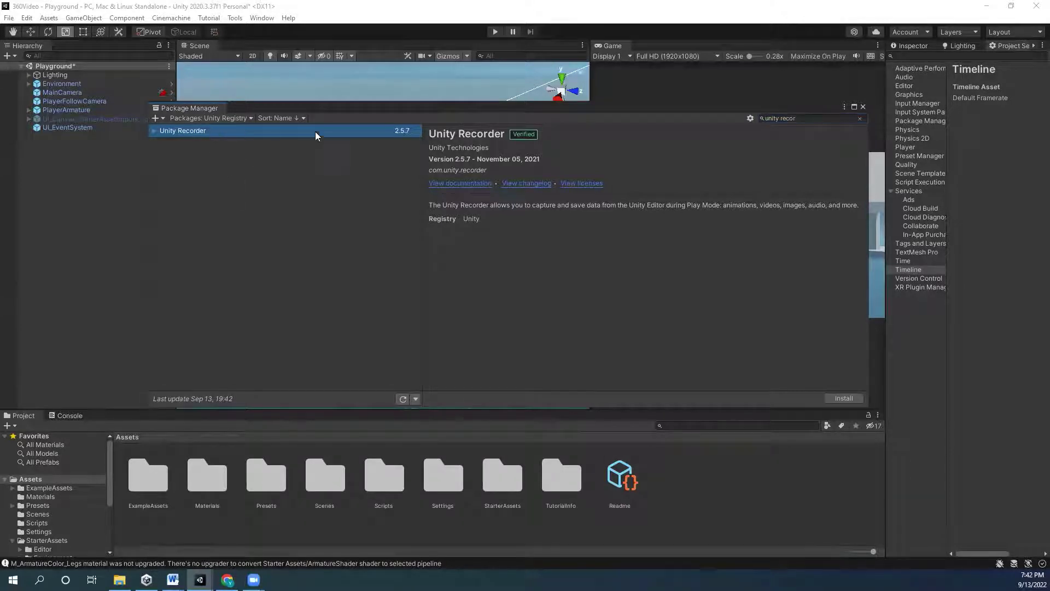
{"action": "left_click", "coordinate": [844, 397]}
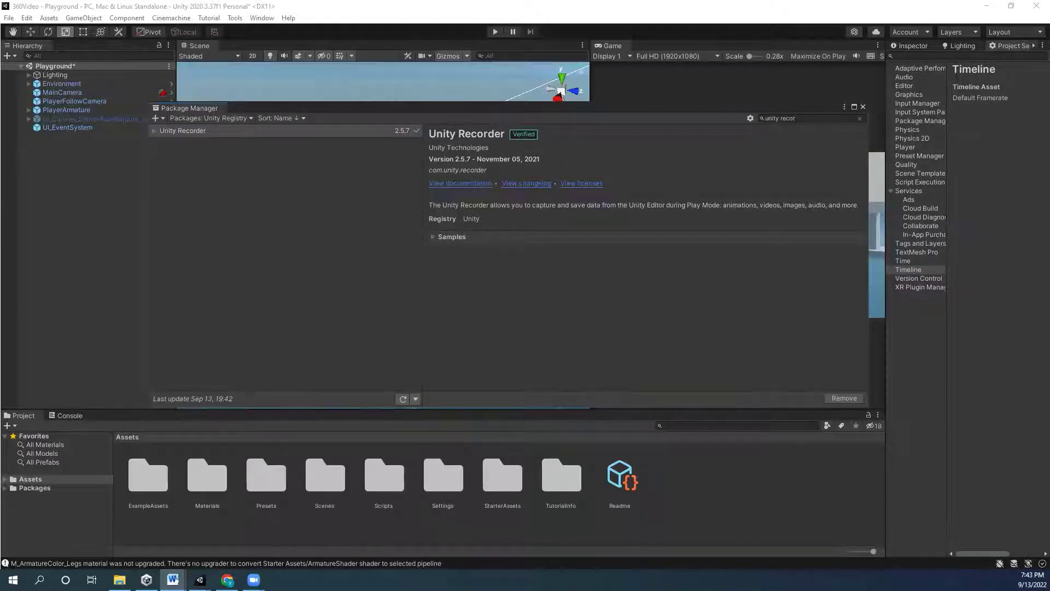
{"action": "left_click", "coordinate": [862, 107]}
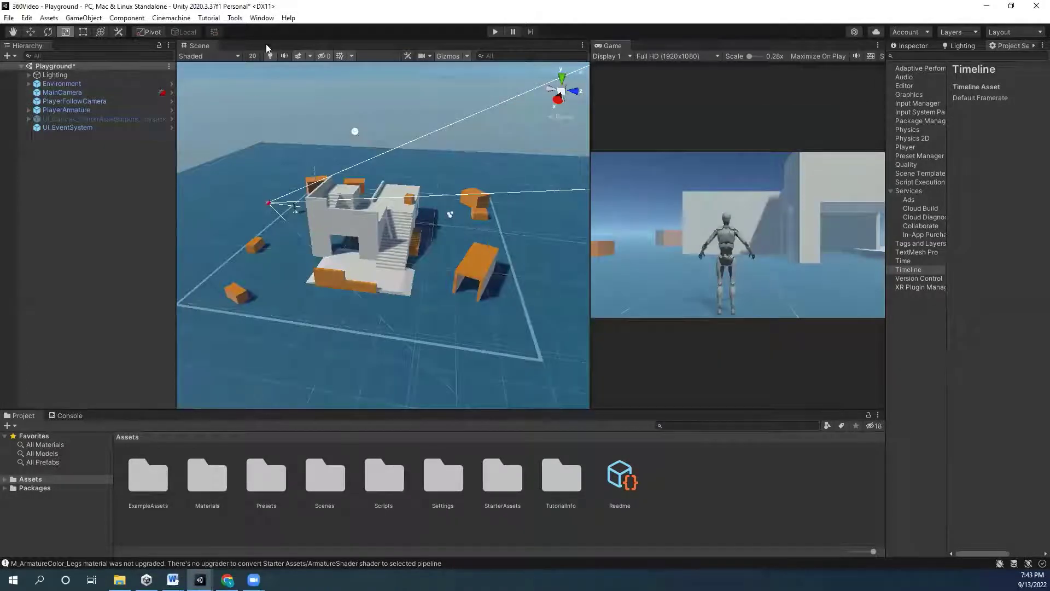
- Open the Recorder window via Window > General > Recorder
{"action": "left_click", "coordinate": [262, 18]}
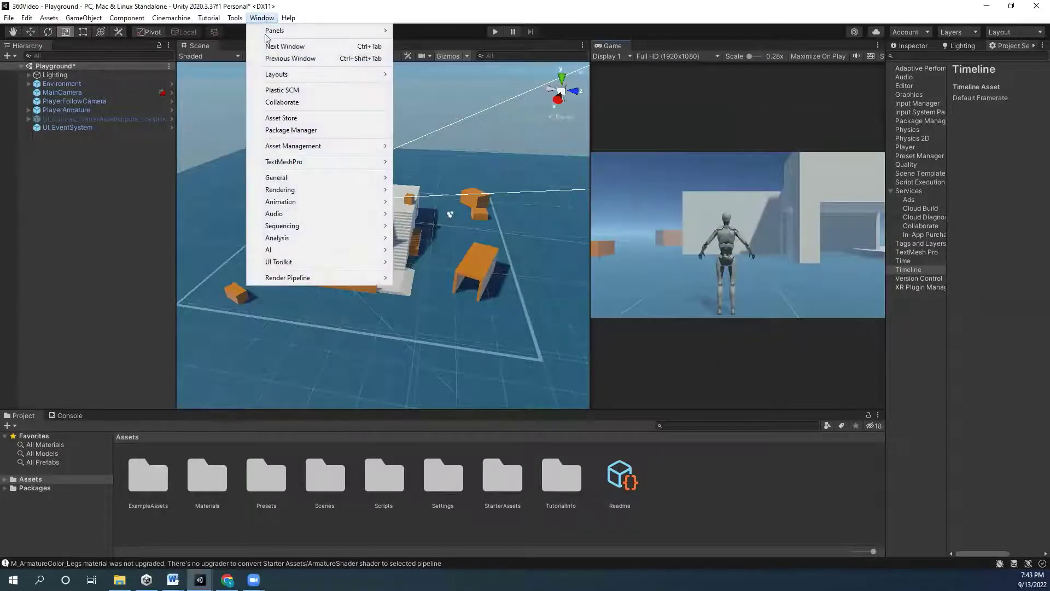
{"action": "mouse_move", "coordinate": [321, 181]}
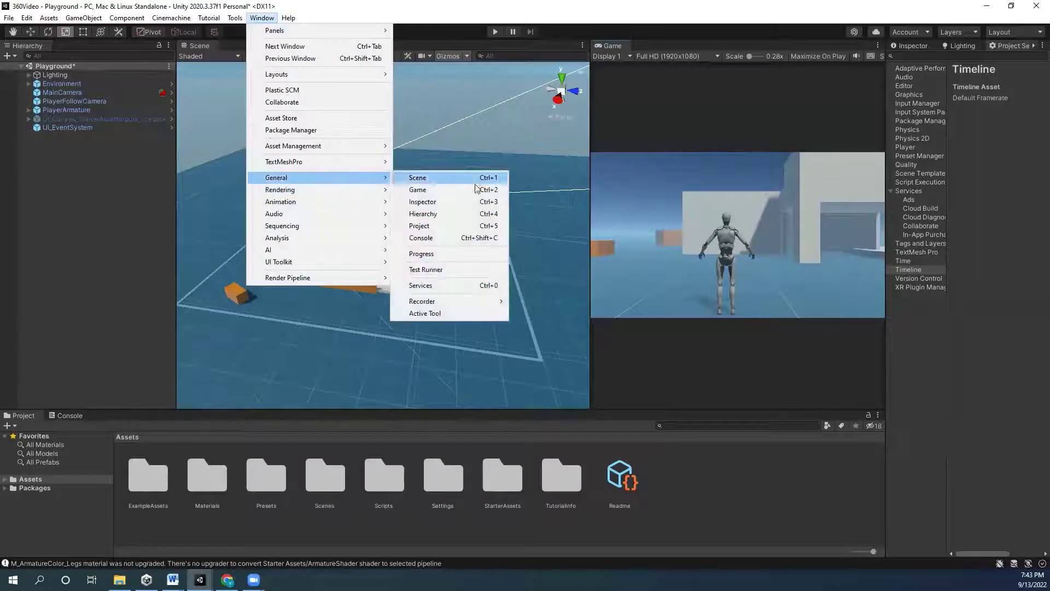
{"action": "mouse_move", "coordinate": [433, 300]}
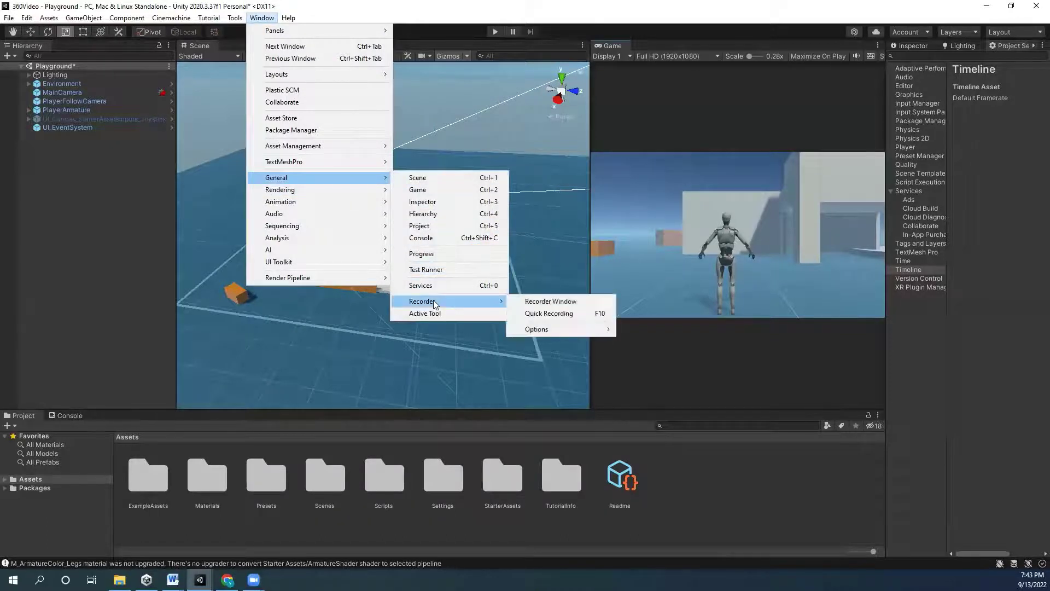
{"action": "left_click", "coordinate": [556, 302]}
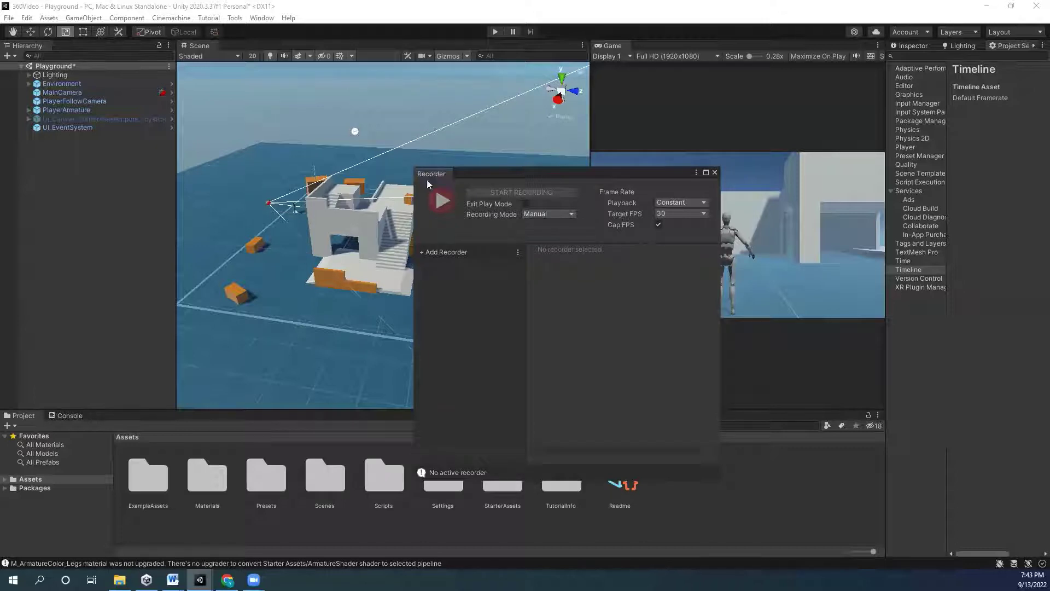
- Dock the Recorder beside the Project panel and widen both the Game view and Recorder
{"action": "left_click_drag", "start_coordinate": [427, 179], "coordinate": [804, 492]}
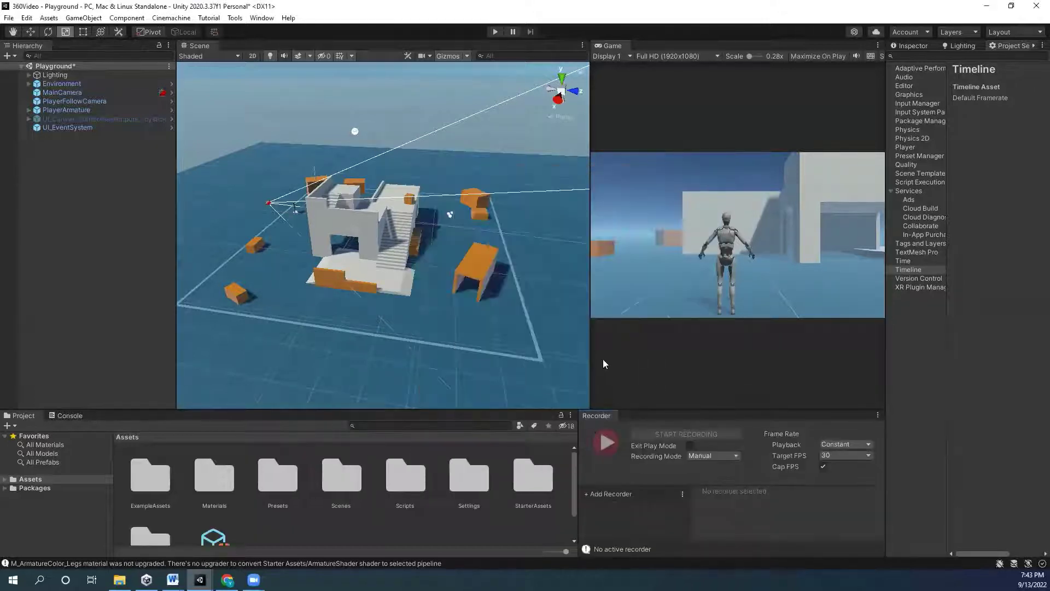
{"action": "left_click_drag", "start_coordinate": [590, 360], "coordinate": [605, 239]}
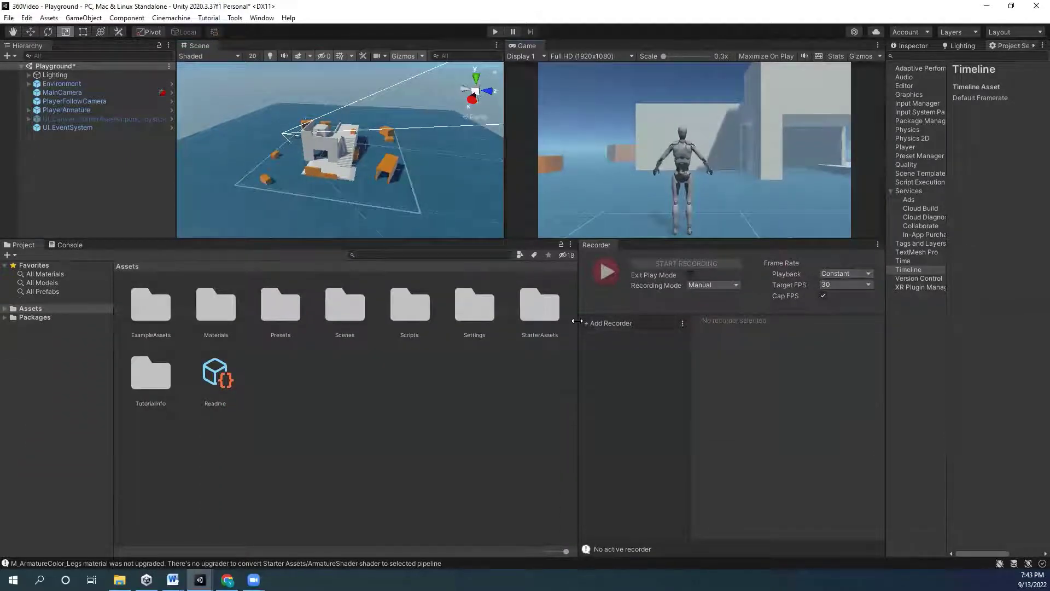
{"action": "left_click_drag", "start_coordinate": [579, 323], "coordinate": [504, 333]}
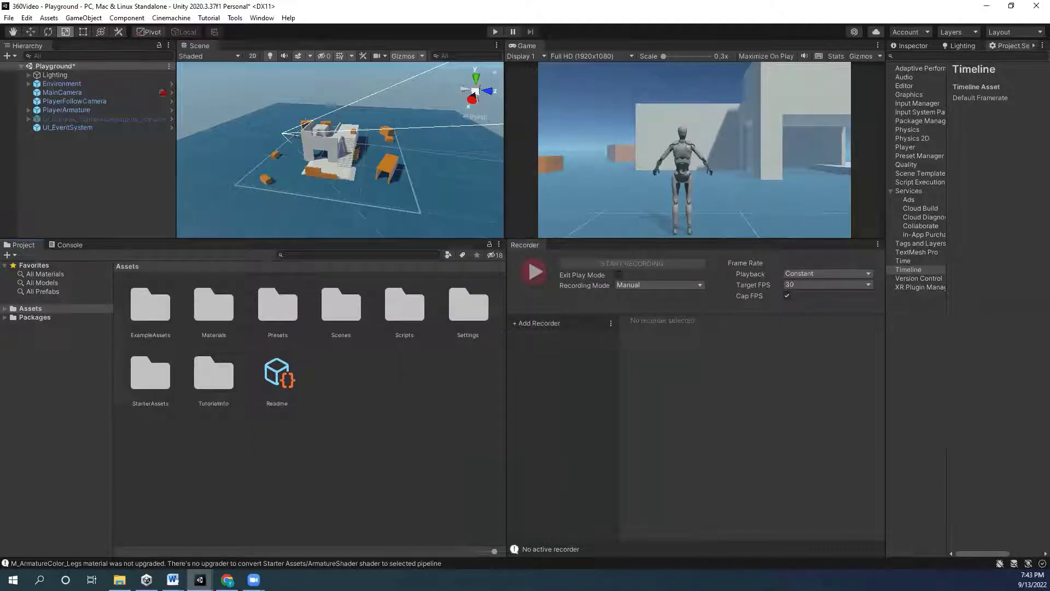
{"action": "key", "text": "alt+Tab"}
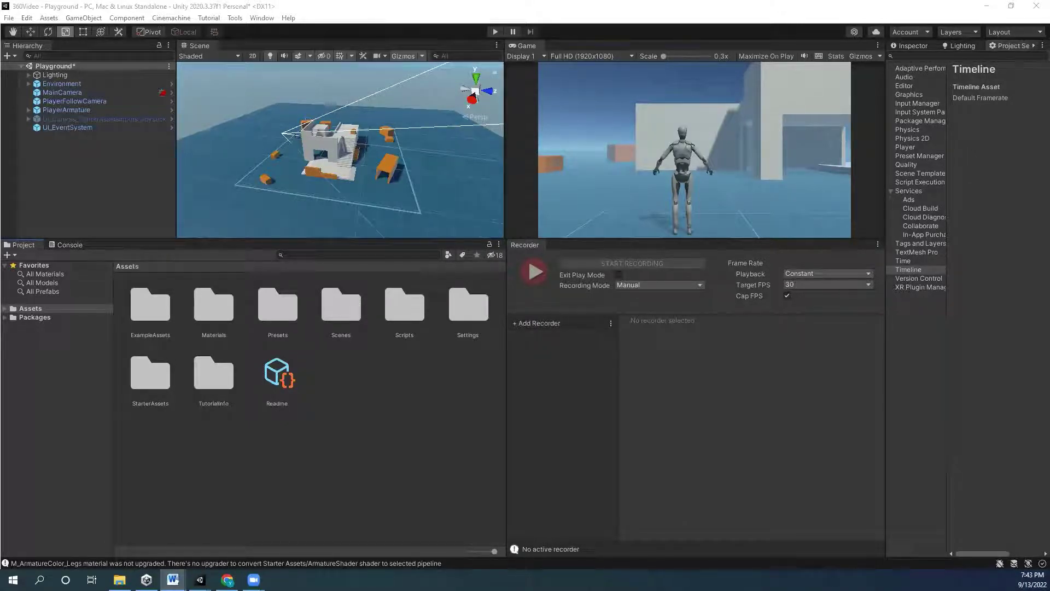
{"action": "key", "text": "alt+Tab"}
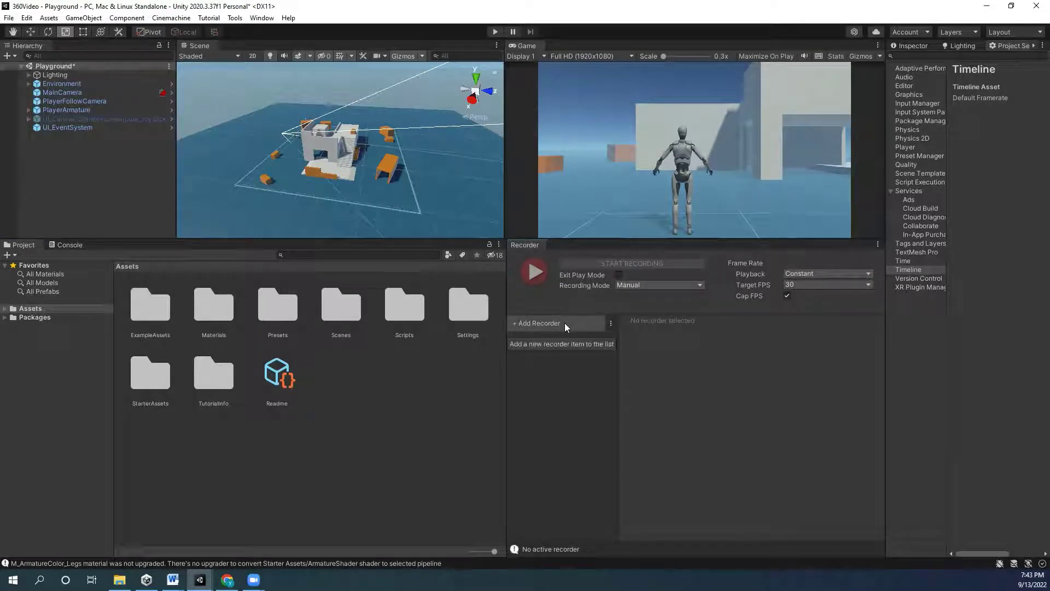
- Add a Movie recorder and enlarge the Recorder panel
{"action": "left_click", "coordinate": [564, 323]}
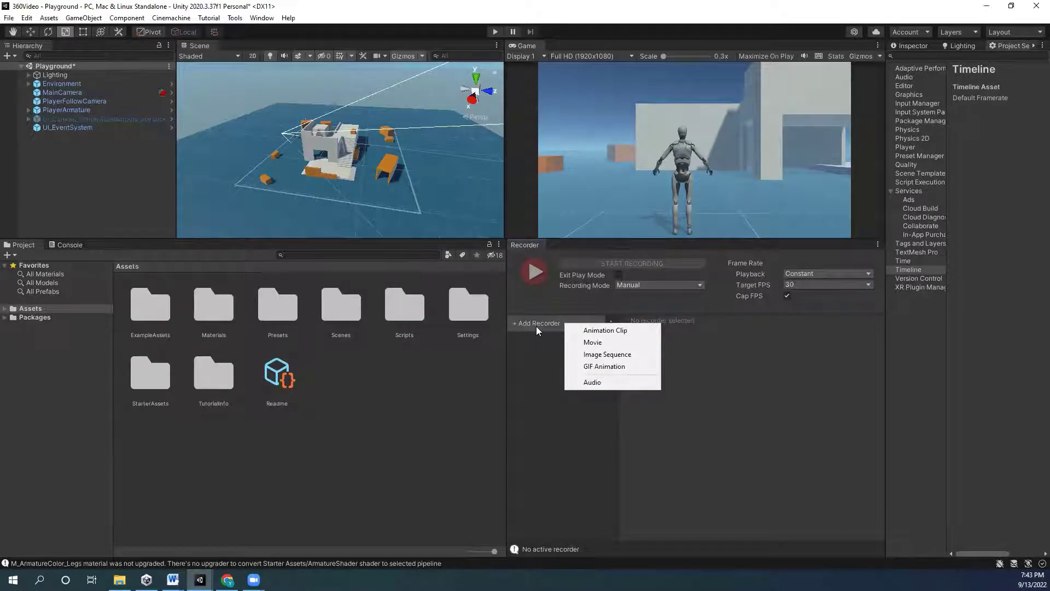
{"action": "left_click", "coordinate": [604, 343]}
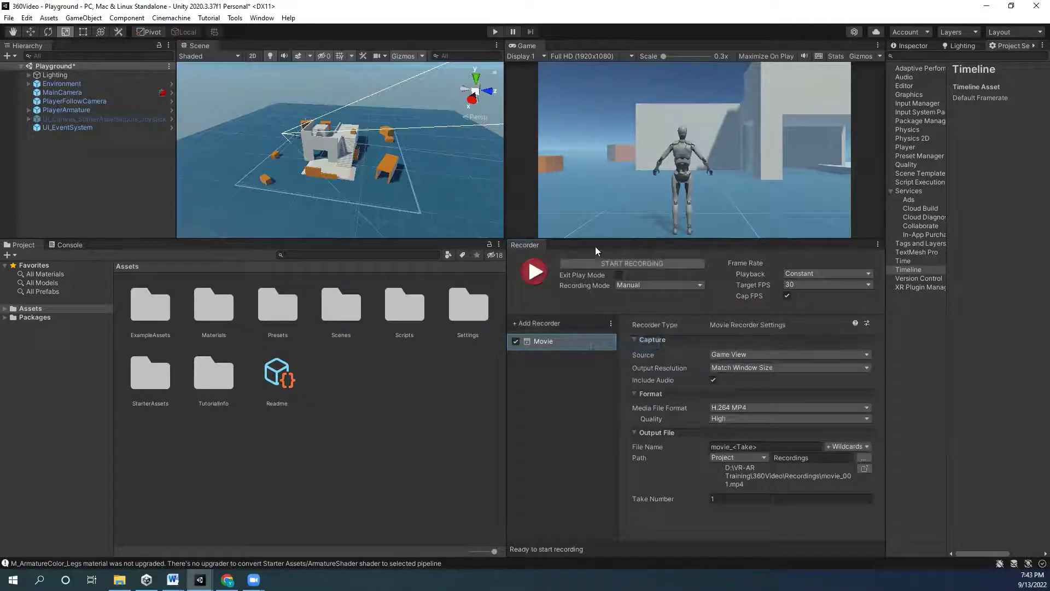
{"action": "left_click_drag", "start_coordinate": [507, 285], "coordinate": [130, 339]}
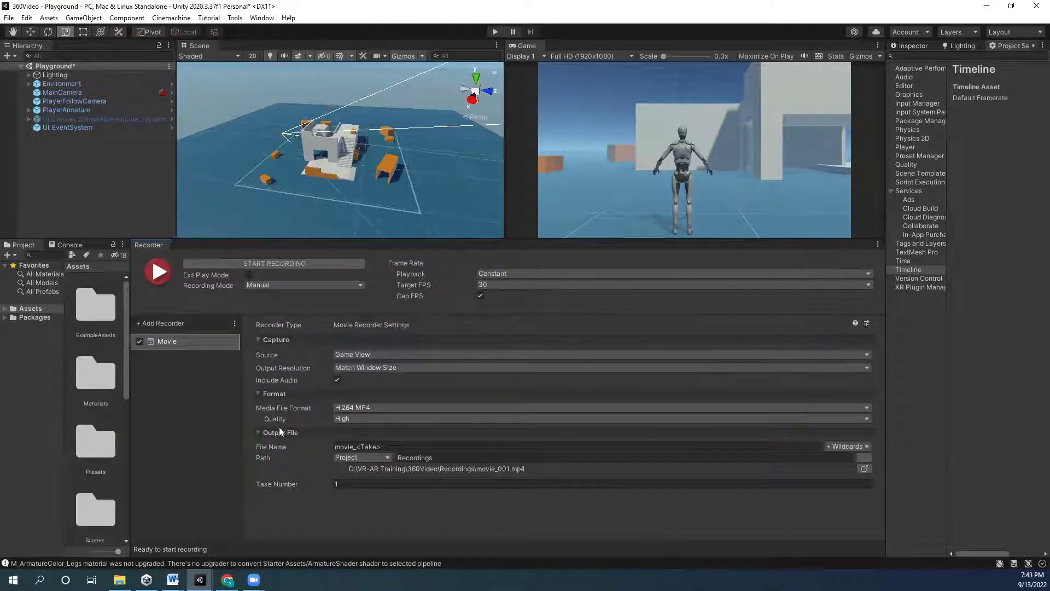
{"action": "left_click_drag", "start_coordinate": [363, 236], "coordinate": [362, 159]}
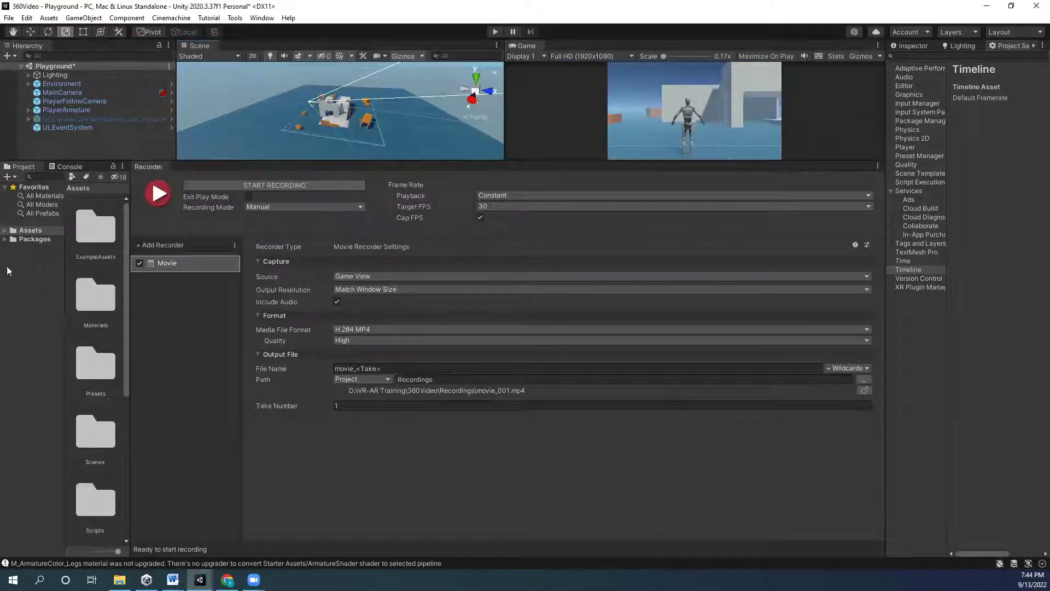
- Check the Word document, then resize the Scene and Game views to give the Recorder room
{"action": "left_click", "coordinate": [173, 579]}
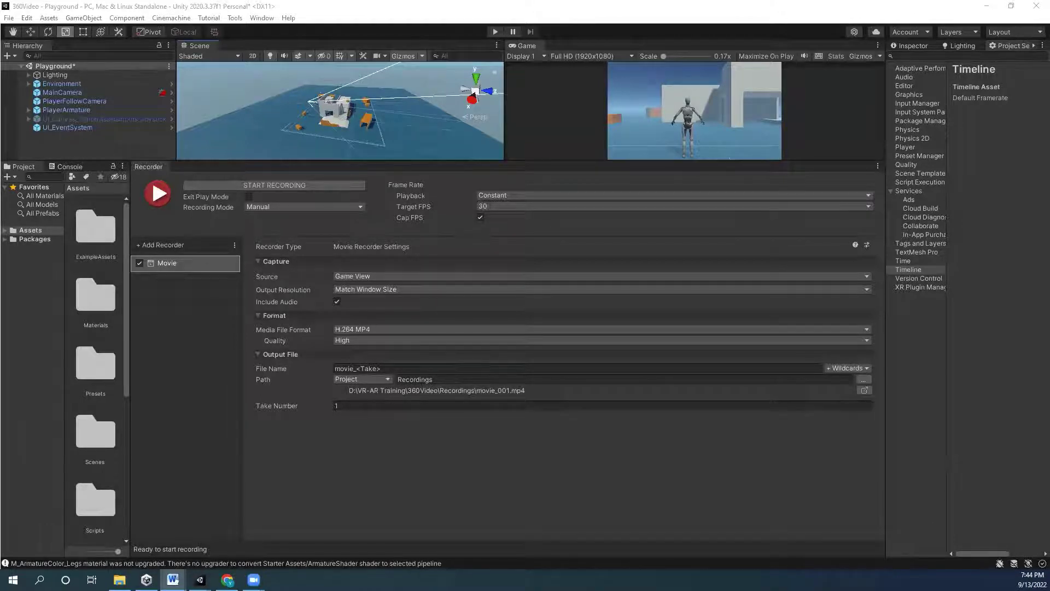
{"action": "left_click", "coordinate": [270, 276]}
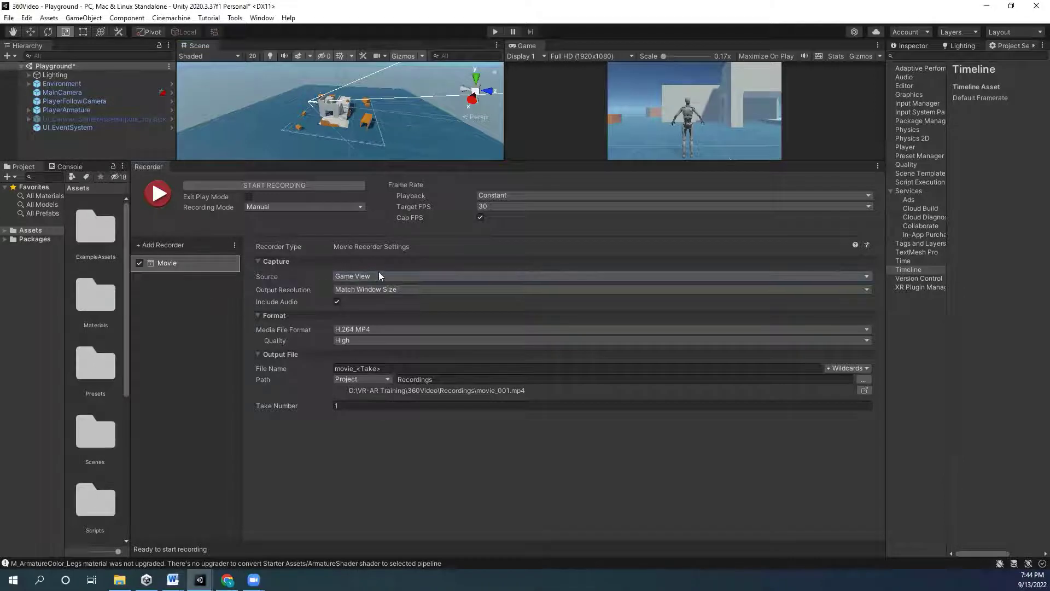
{"action": "left_click_drag", "start_coordinate": [600, 160], "coordinate": [598, 336]}
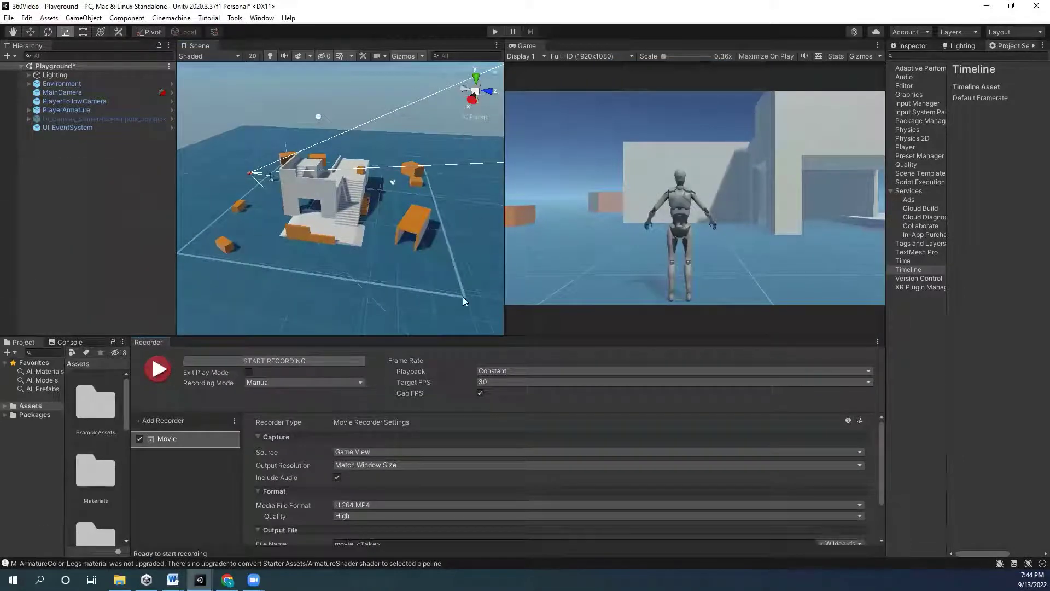
{"action": "left_click_drag", "start_coordinate": [416, 338], "coordinate": [392, 198]}
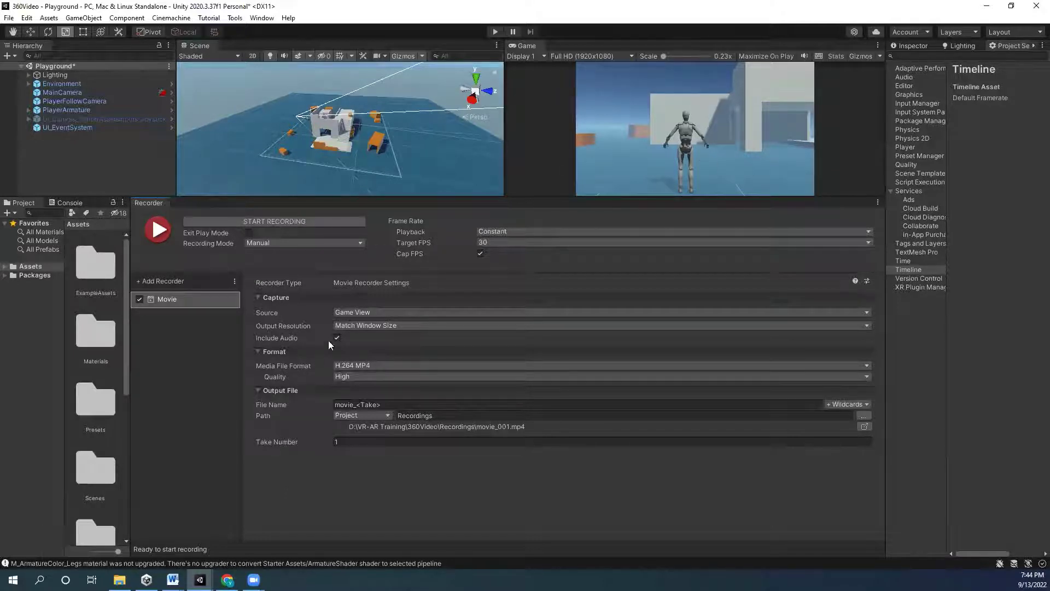
- Set the Movie recorder to capture a 360 View, keeping MainCamera as the camera source
{"action": "left_click", "coordinate": [362, 313]}
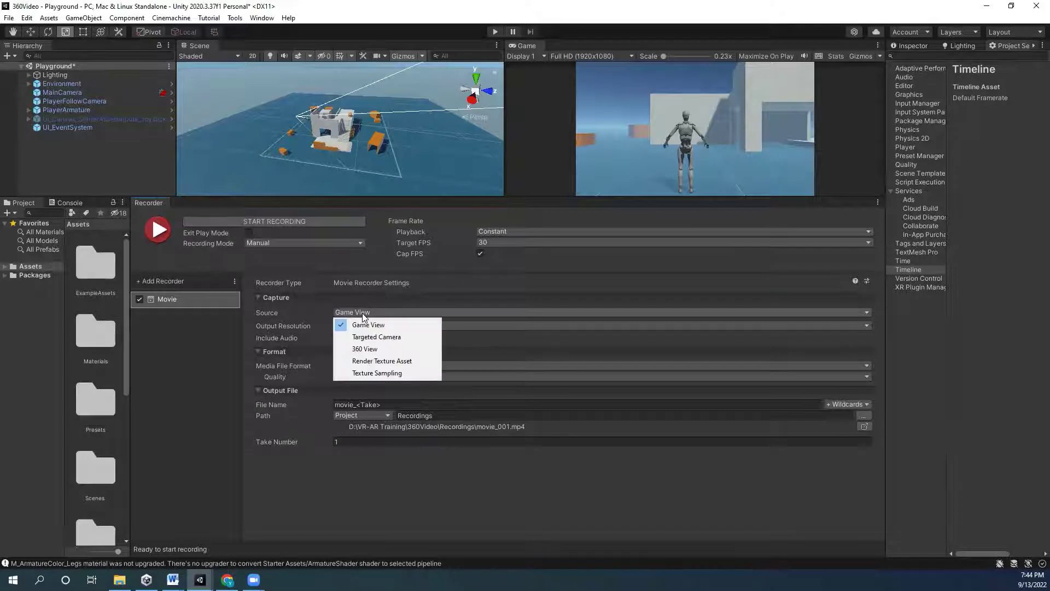
{"action": "left_click", "coordinate": [370, 353]}
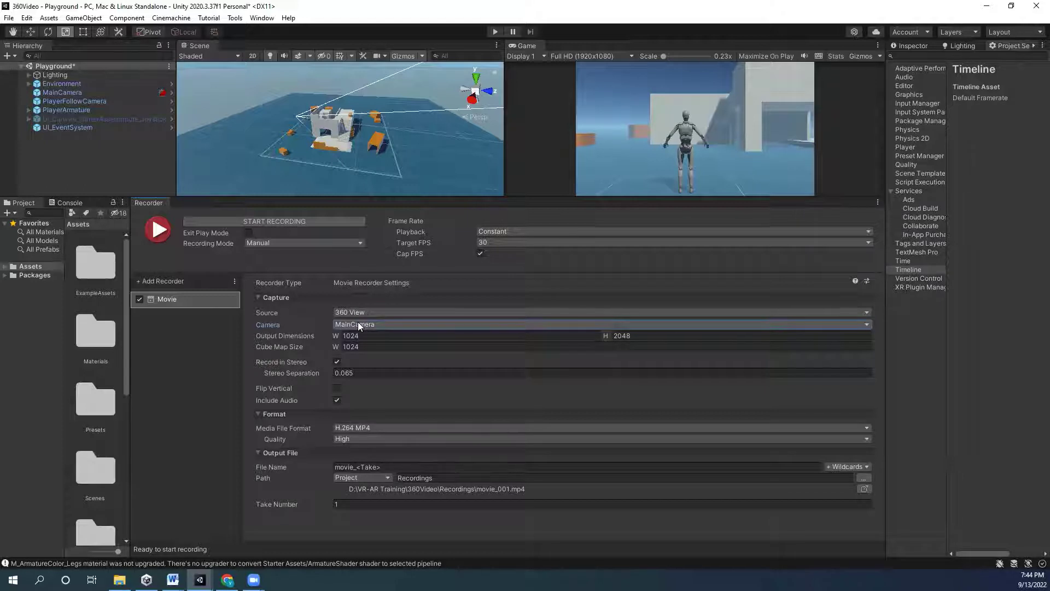
{"action": "left_click", "coordinate": [396, 325]}
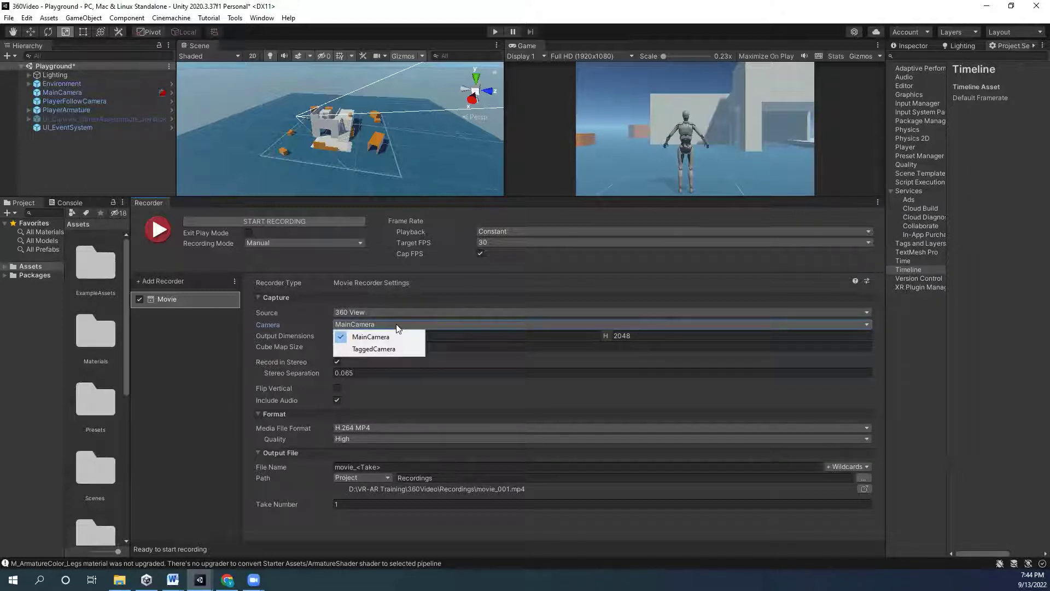
{"action": "left_click", "coordinate": [260, 194]}
- Enlarge the Scene and Game views, widen the Hierarchy and settings panel, and show the Inspector
{"action": "left_click_drag", "start_coordinate": [260, 196], "coordinate": [274, 496]}
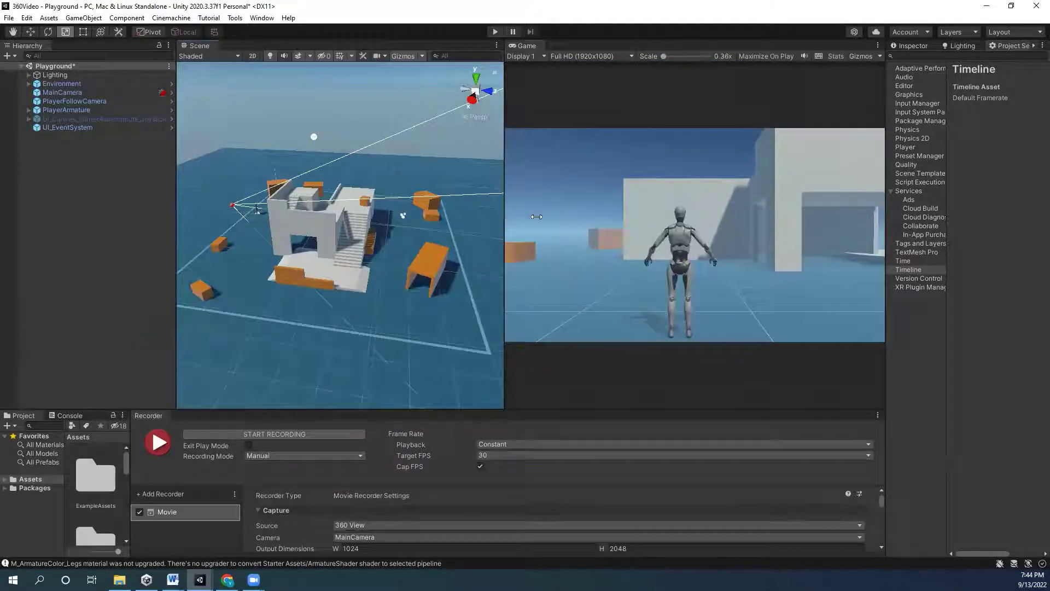
{"action": "left_click_drag", "start_coordinate": [536, 217], "coordinate": [594, 218]}
{"action": "left_click_drag", "start_coordinate": [176, 157], "coordinate": [322, 159]}
{"action": "left_click_drag", "start_coordinate": [882, 145], "coordinate": [554, 65]}
{"action": "left_click", "coordinate": [570, 46]}
- Select MainCamera, check its tag, and delete it
{"action": "left_click", "coordinate": [72, 90]}
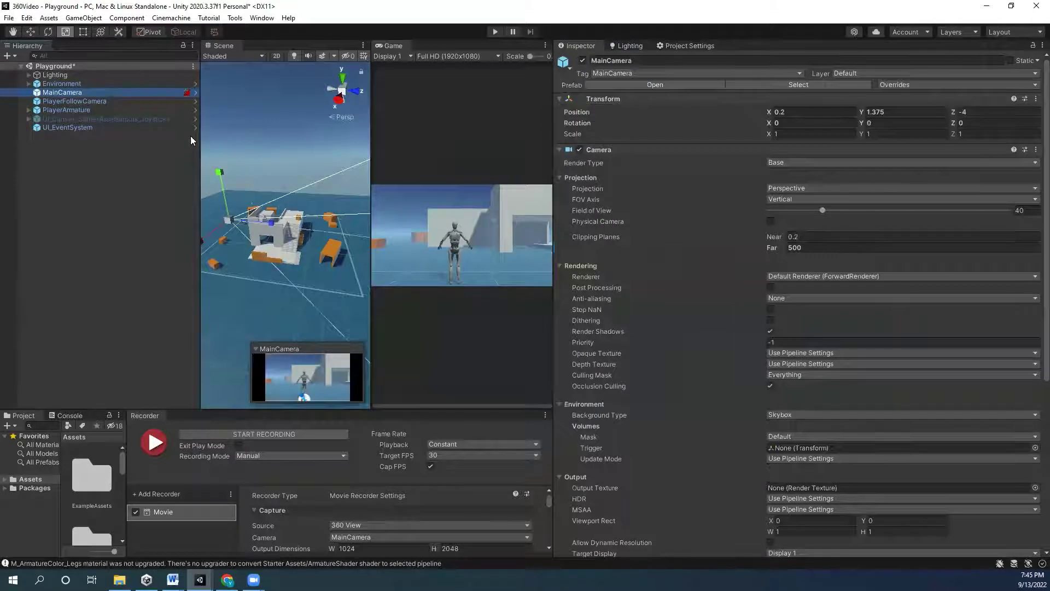
{"action": "left_click", "coordinate": [618, 73]}
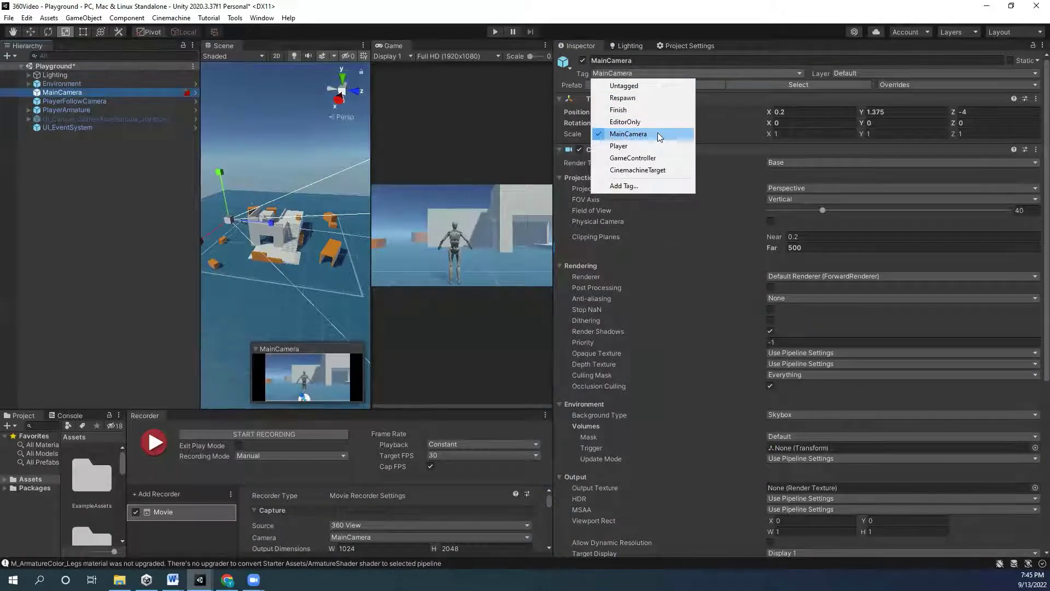
{"action": "left_click", "coordinate": [95, 216]}
{"action": "left_click", "coordinate": [71, 93]}
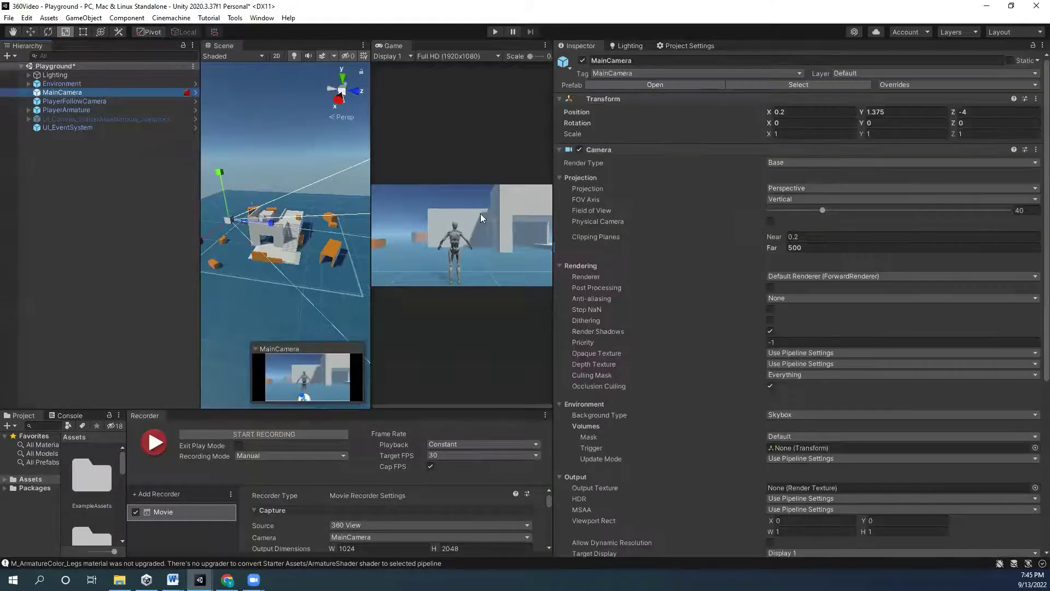
{"action": "key", "text": "Delete"}
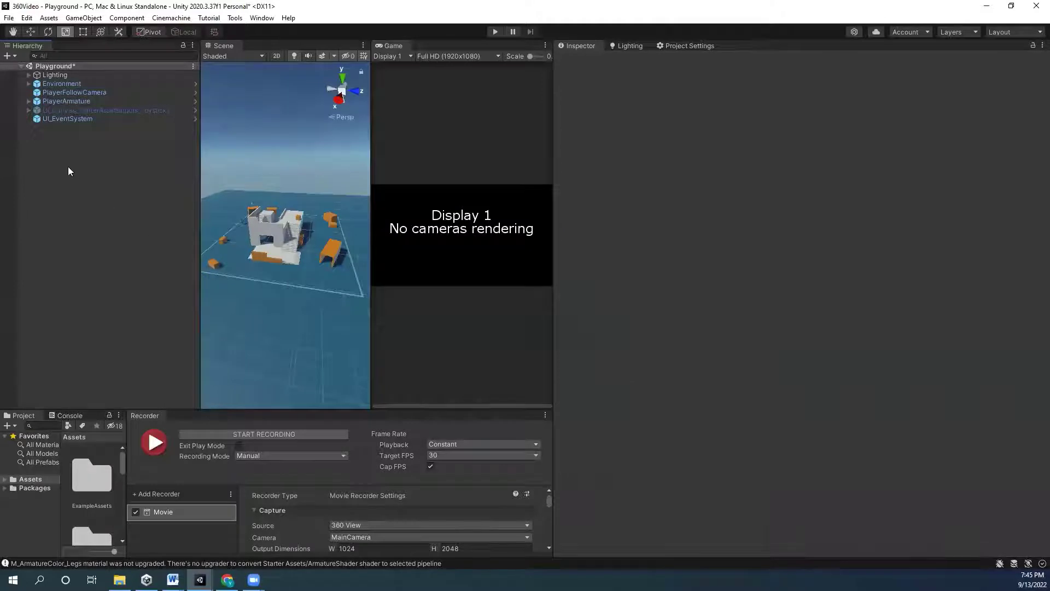
- Add a new Camera to the scene and tag it MainCamera
{"action": "right_click", "coordinate": [67, 166]}
{"action": "left_click", "coordinate": [98, 393]}
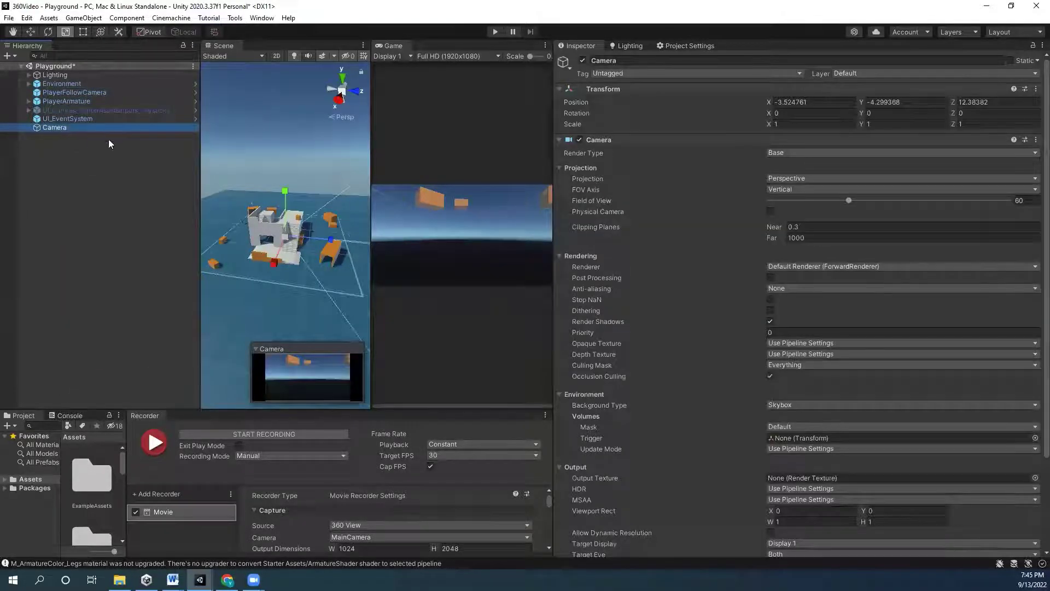
{"action": "left_click", "coordinate": [664, 75]}
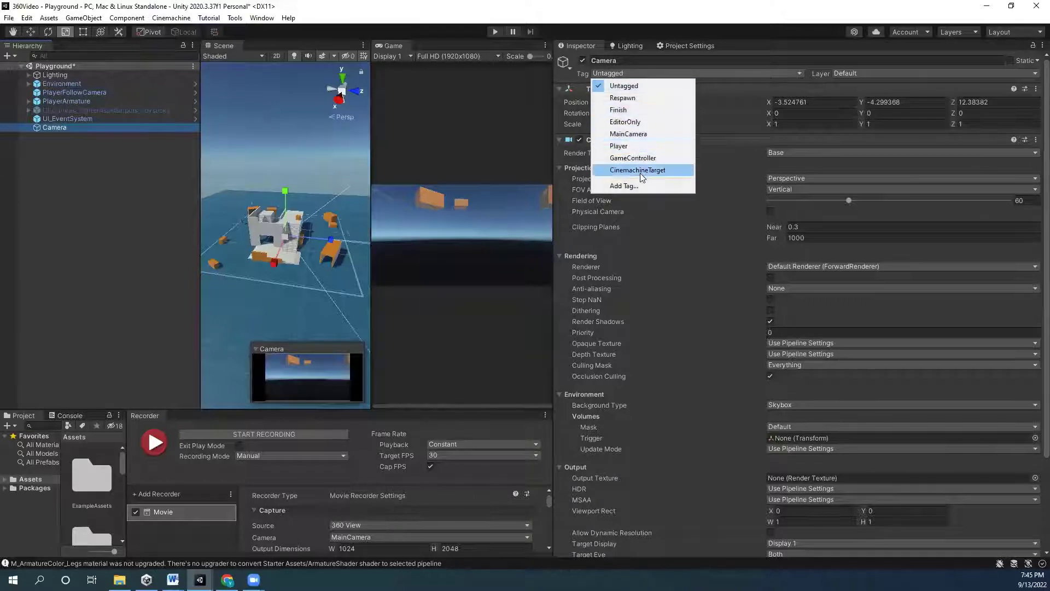
{"action": "left_click", "coordinate": [654, 133]}
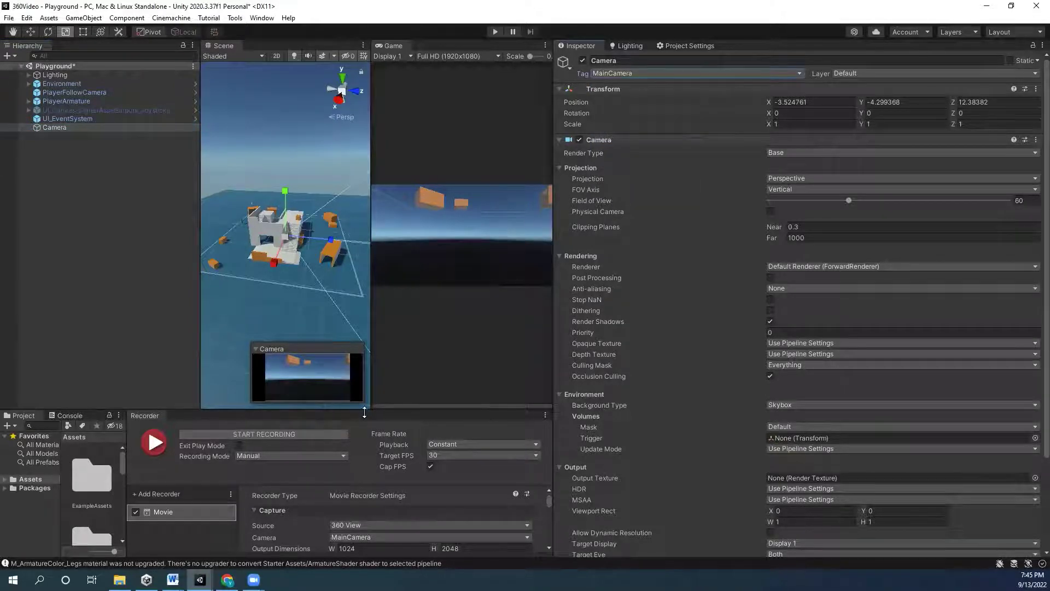
{"action": "left_click_drag", "start_coordinate": [366, 408], "coordinate": [358, 223]}
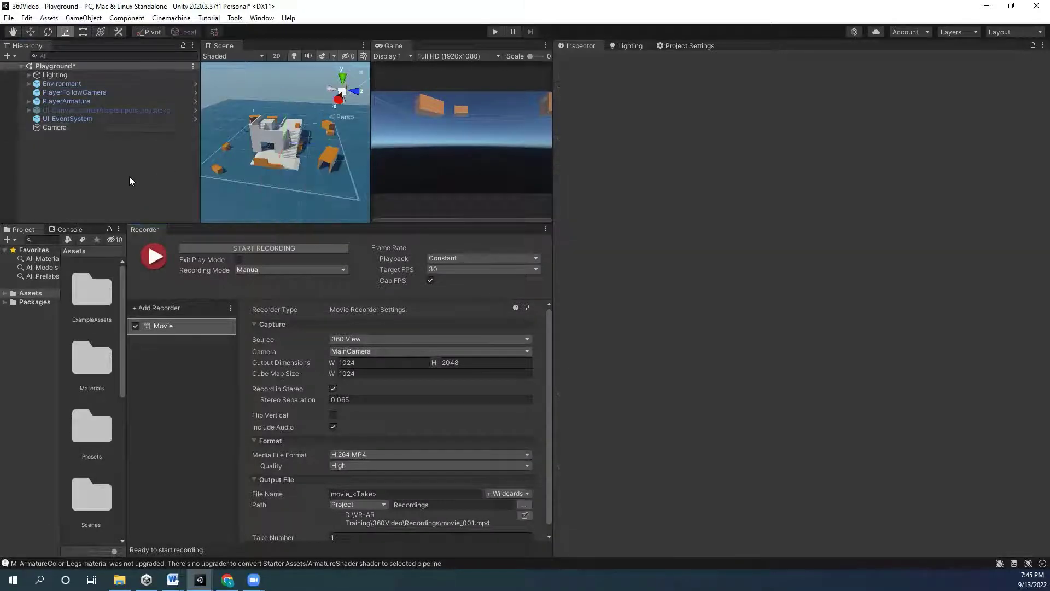
- Undo back to the original MainCamera, then add a fresh untagged Camera alongside it
{"action": "key", "text": "Delete"}
{"action": "key", "text": "ctrl+z"}
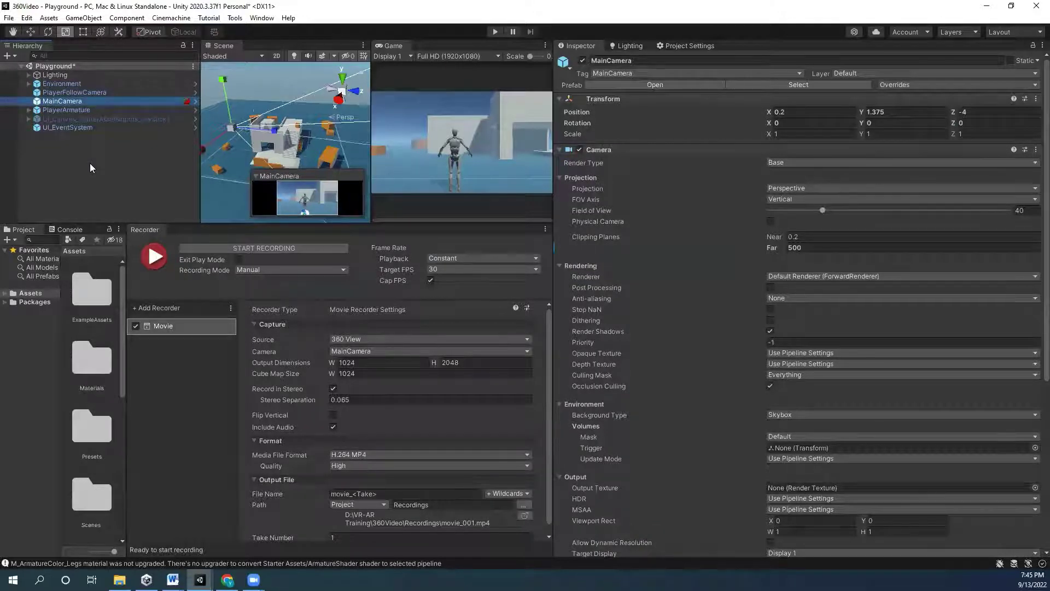
{"action": "left_click", "coordinate": [90, 163]}
{"action": "right_click", "coordinate": [90, 163]}
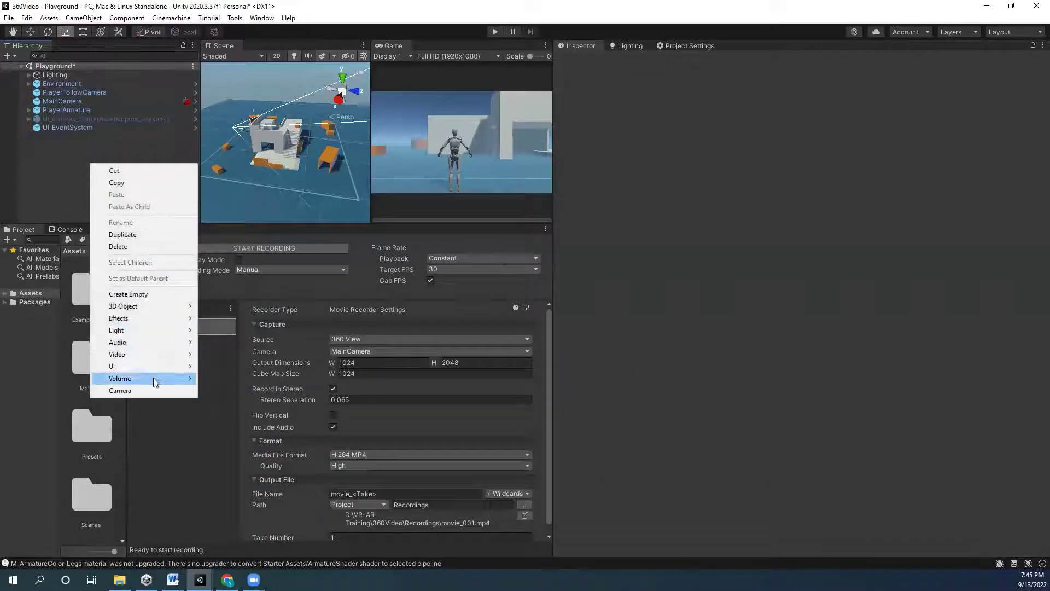
{"action": "left_click", "coordinate": [129, 394]}
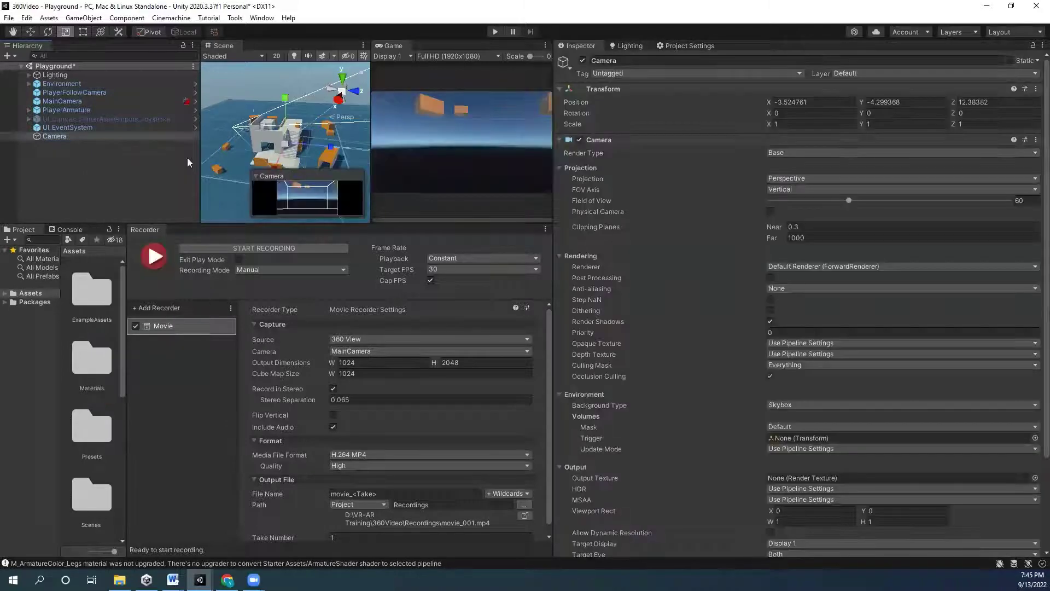
{"action": "left_click", "coordinate": [187, 158]}
{"action": "left_click", "coordinate": [81, 137]}
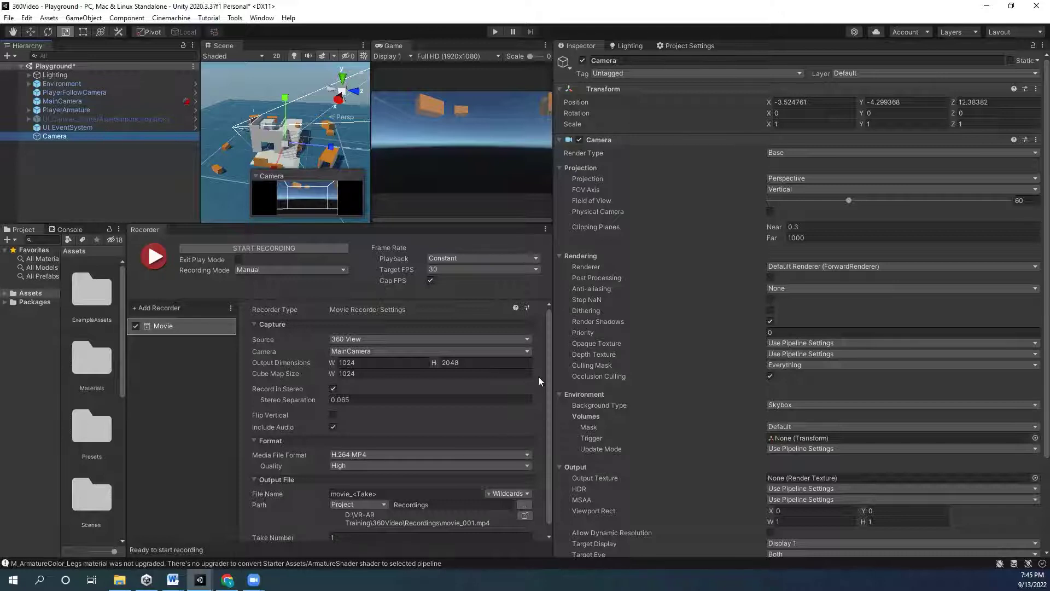
- Open the tag settings from the Camera's Tag dropdown and remove a stray default New tag
{"action": "left_click", "coordinate": [613, 74]}
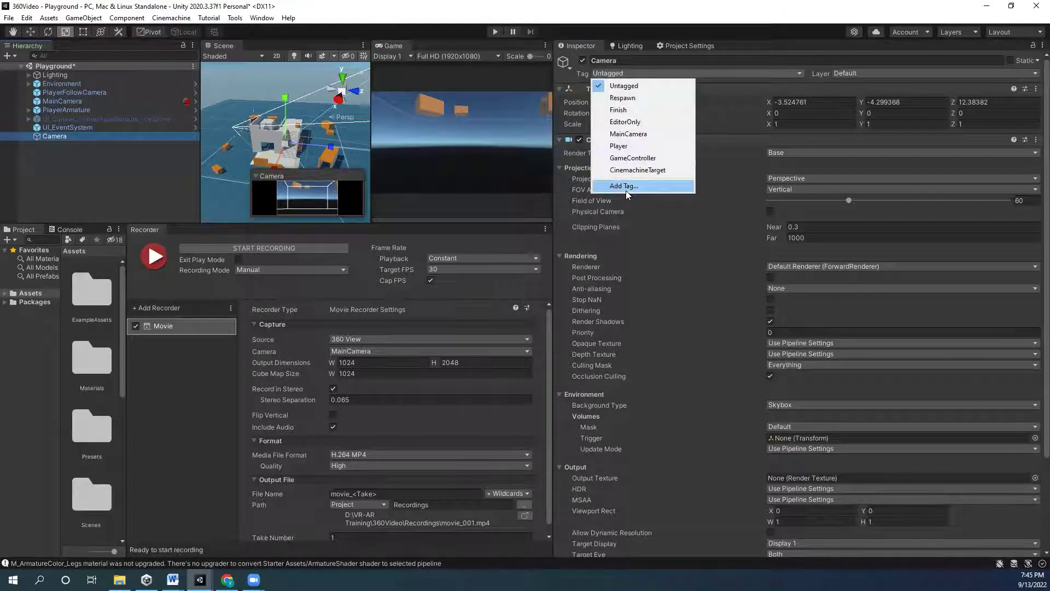
{"action": "left_click", "coordinate": [626, 189]}
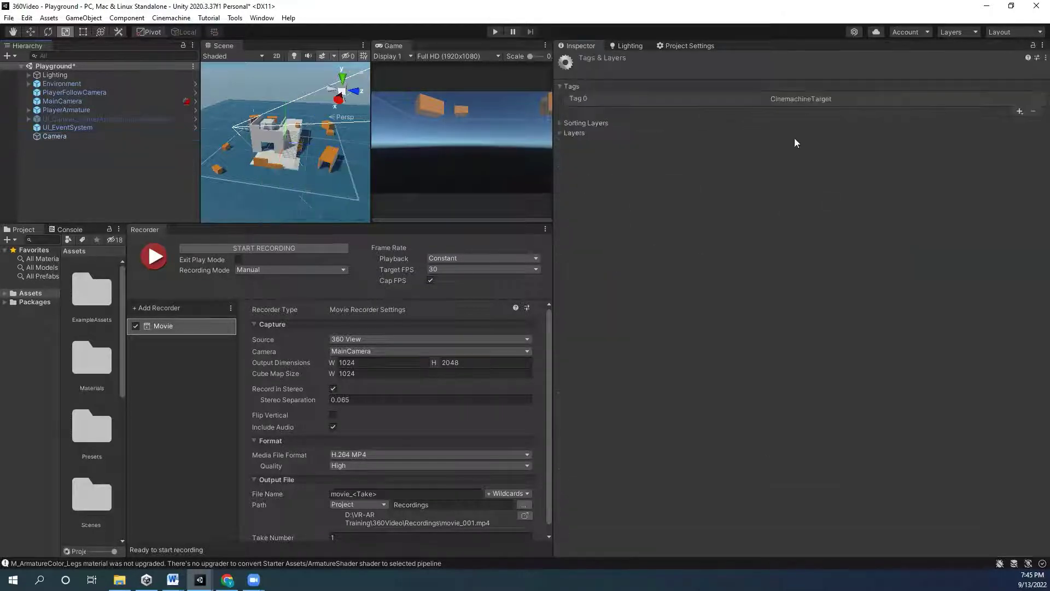
{"action": "left_click", "coordinate": [1021, 116]}
{"action": "left_click", "coordinate": [764, 125]}
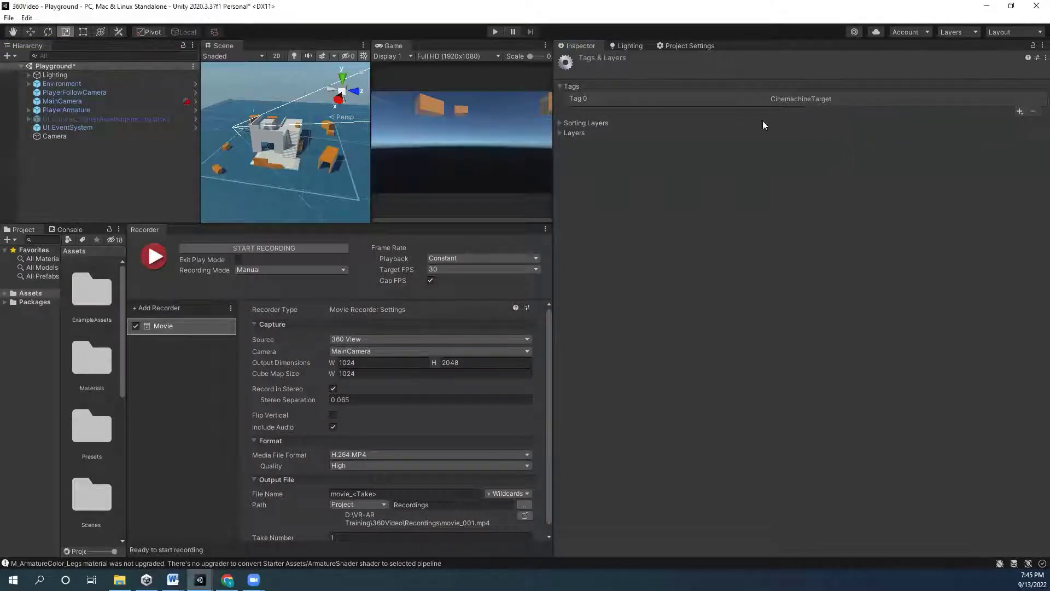
{"action": "left_click", "coordinate": [810, 111]}
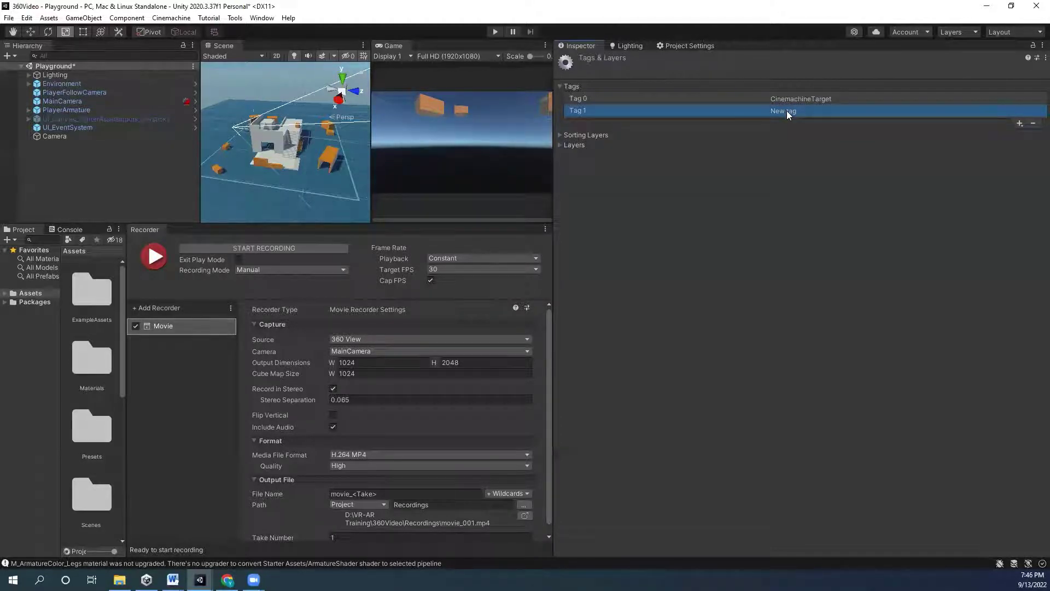
{"action": "left_click", "coordinate": [1033, 123]}
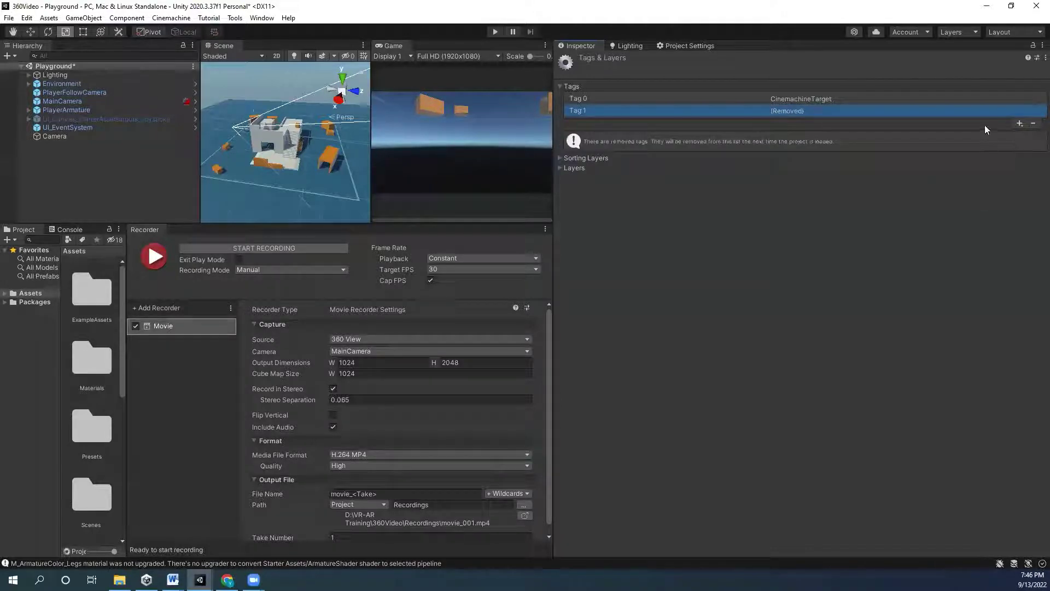
- Create and save a new tag named 360Camera
{"action": "left_click", "coordinate": [1019, 124]}
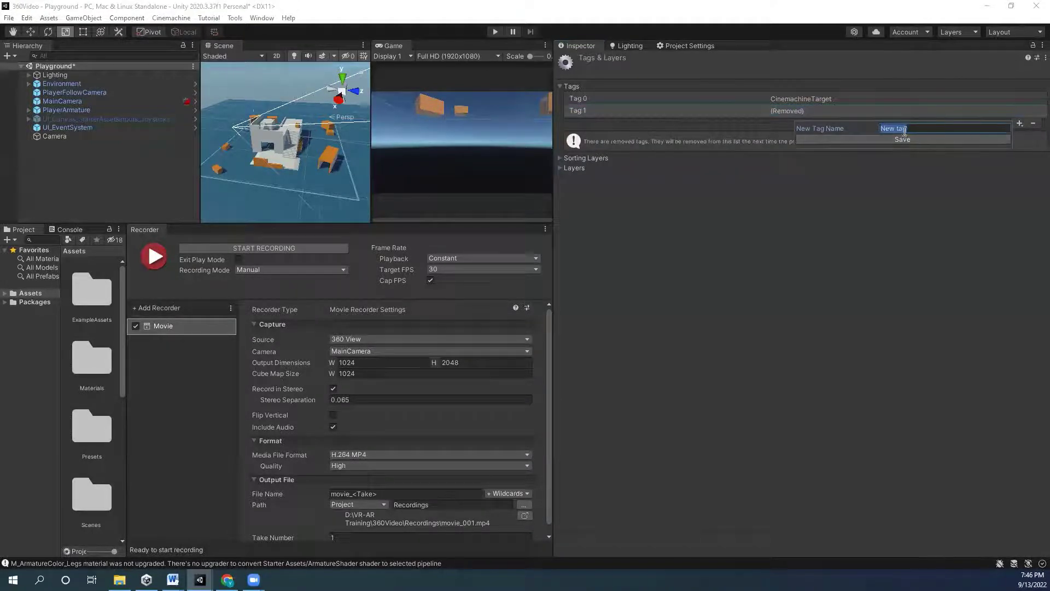
{"action": "key", "text": "BackSpace"}
{"action": "type", "text": "360Camera"}
{"action": "left_click", "coordinate": [909, 140]}
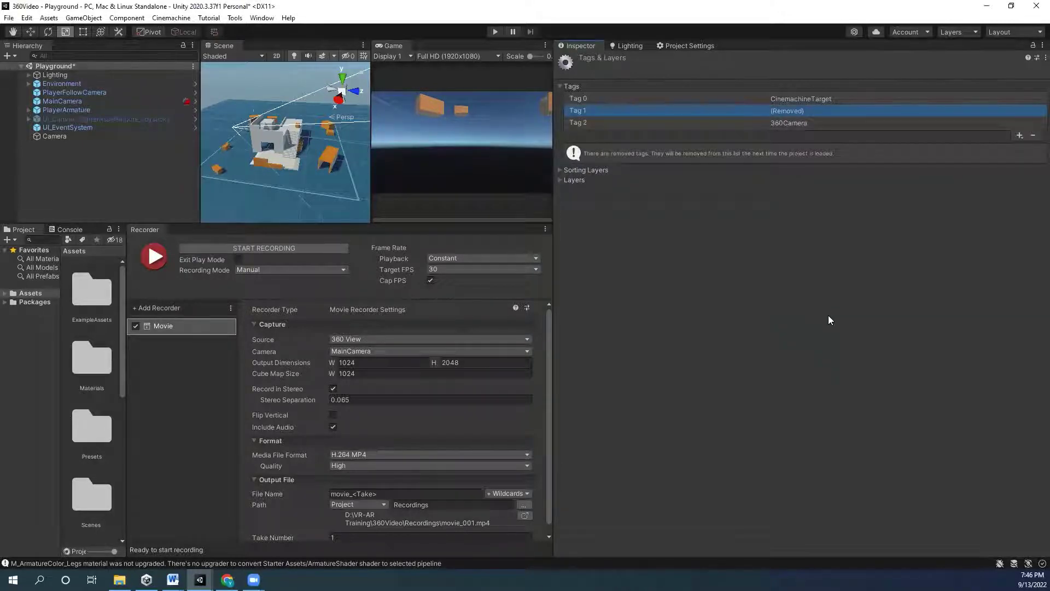
- Assign the 360Camera tag to the new Camera and widen the Scene, Game and recorder panels
{"action": "left_click", "coordinate": [60, 138]}
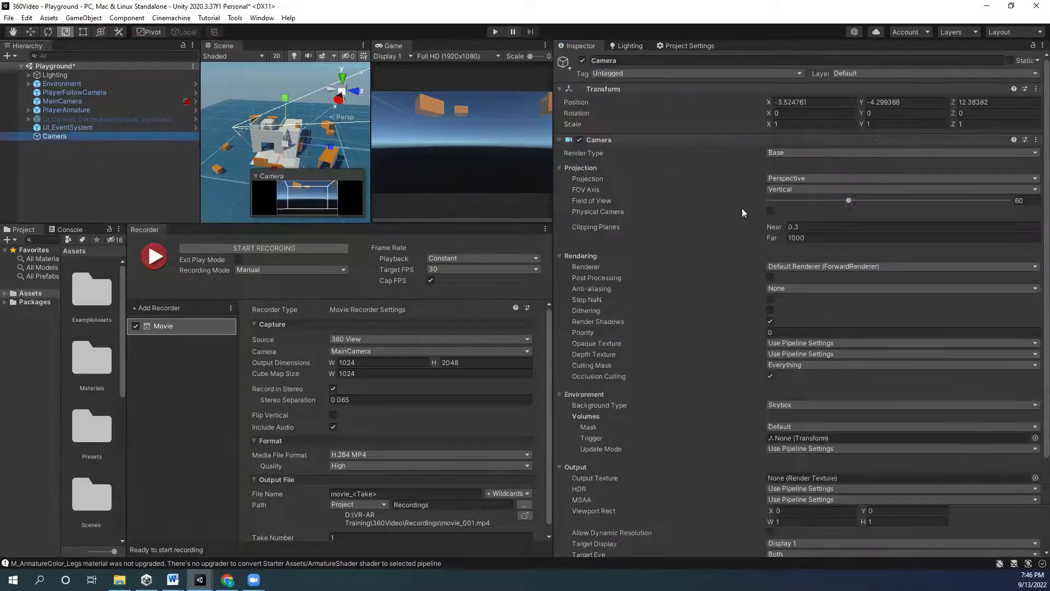
{"action": "left_click", "coordinate": [607, 75]}
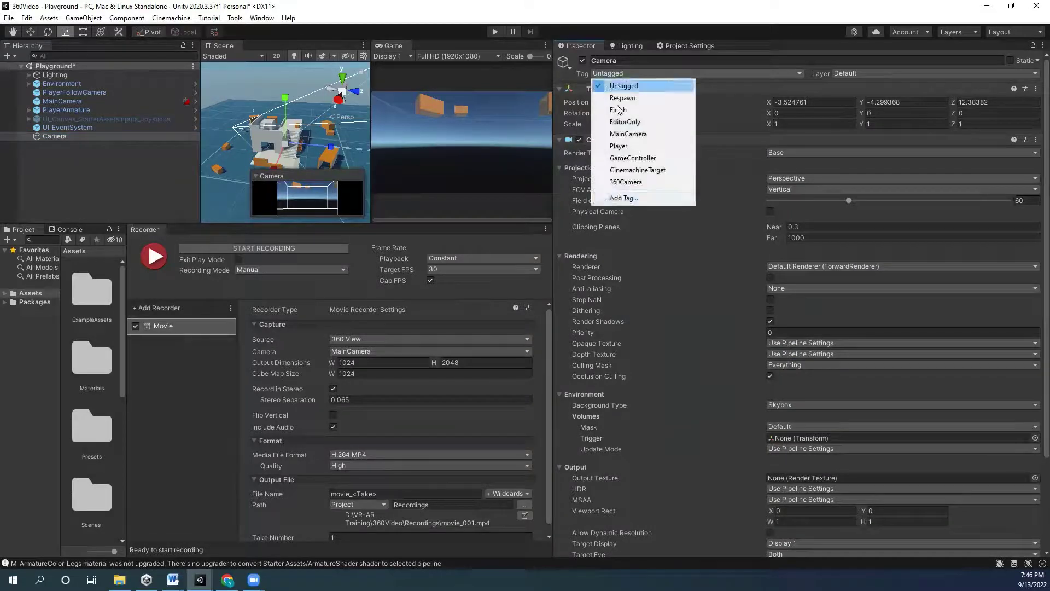
{"action": "left_click", "coordinate": [634, 183]}
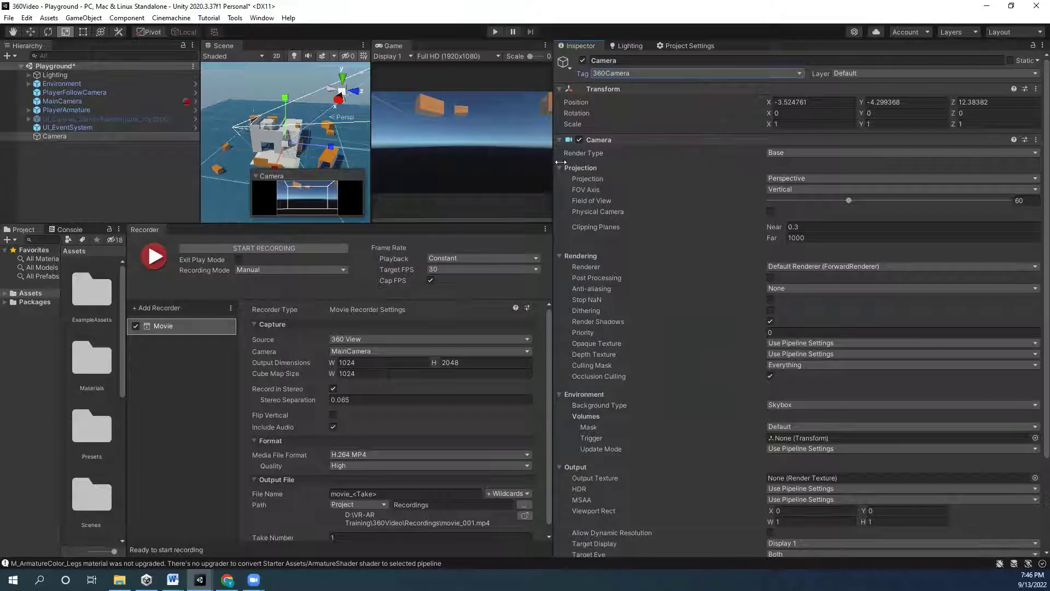
{"action": "left_click_drag", "start_coordinate": [554, 151], "coordinate": [774, 176]}
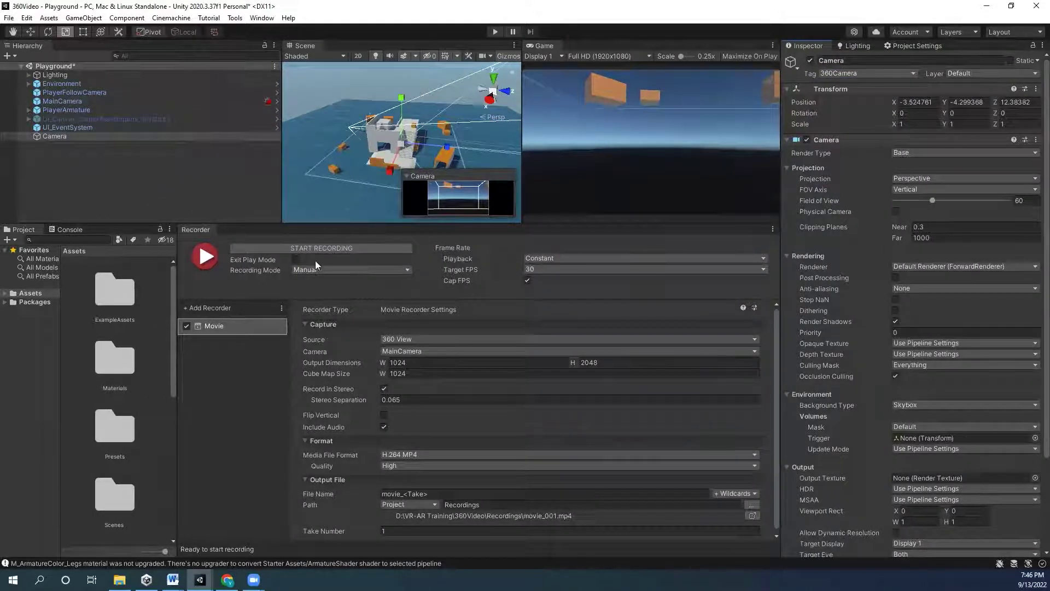
- Set the recorder's camera source to TaggedCamera with tag 360Camera
{"action": "left_click", "coordinate": [414, 351]}
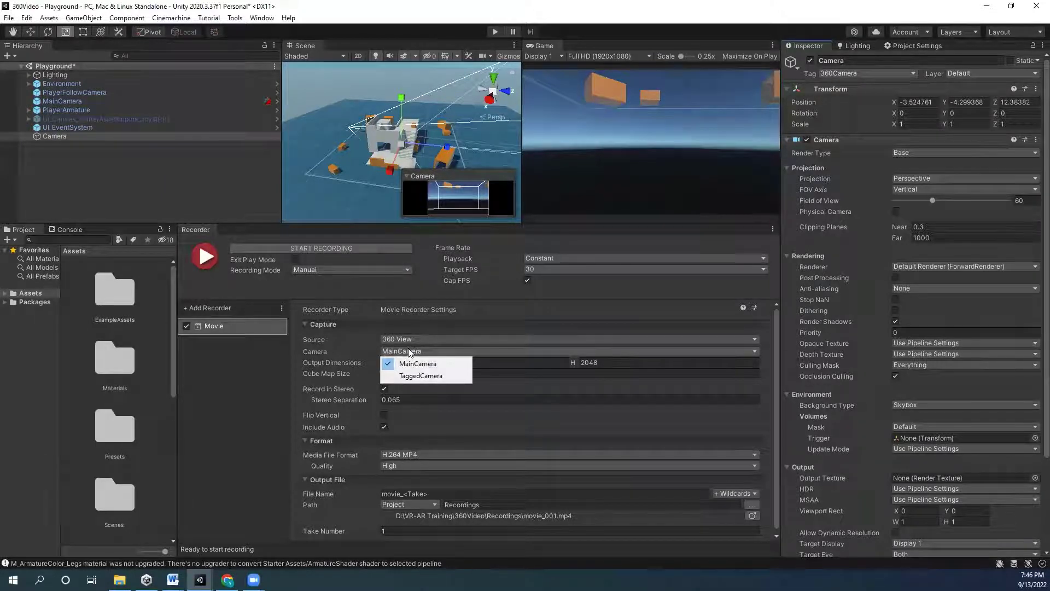
{"action": "left_click", "coordinate": [420, 375]}
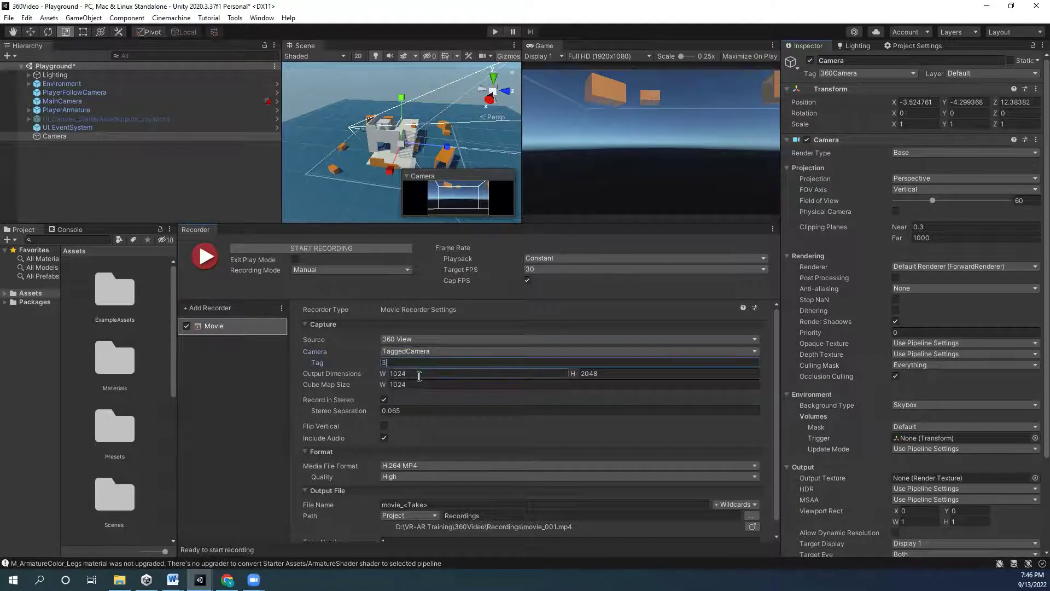
{"action": "type", "text": "360Camera"}
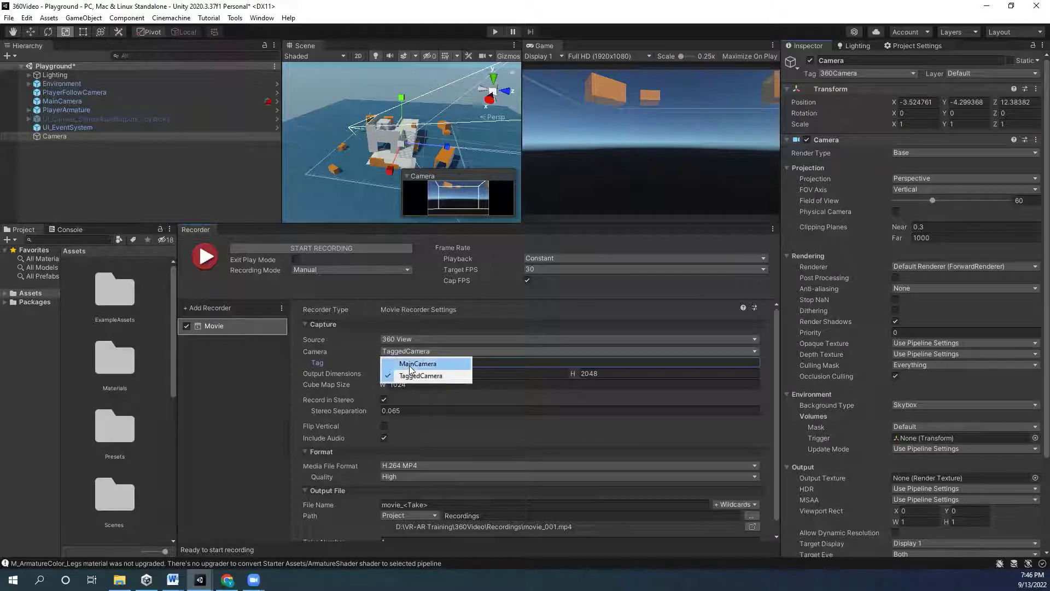
- Switch the recorder source back to MainCamera and delete the extra Camera object
{"action": "left_click", "coordinate": [418, 363]}
{"action": "left_click", "coordinate": [62, 136]}
{"action": "key", "text": "Delete"}
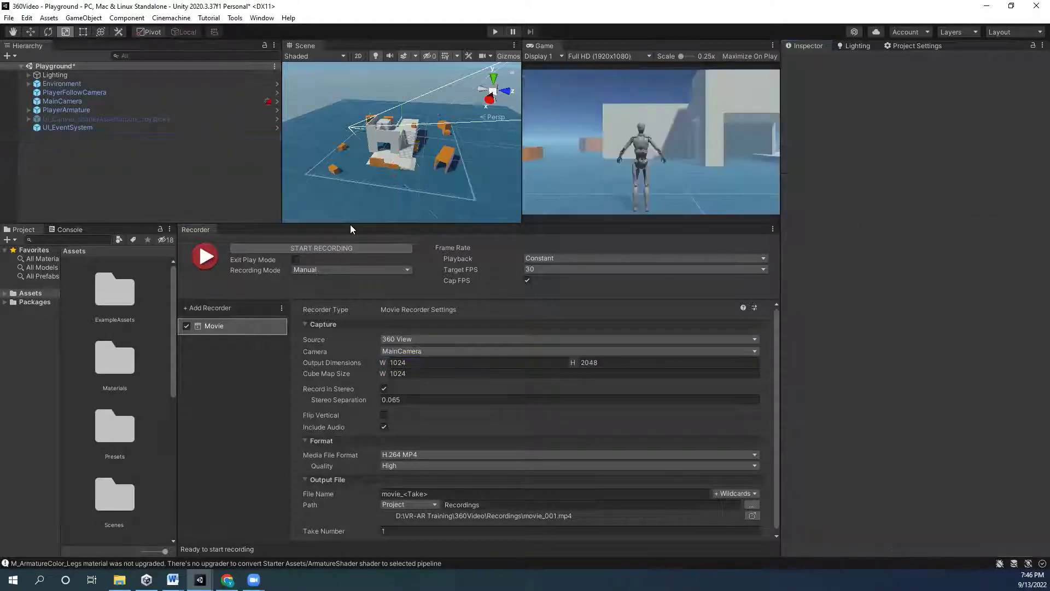
{"action": "left_click_drag", "start_coordinate": [562, 225], "coordinate": [564, 161]}
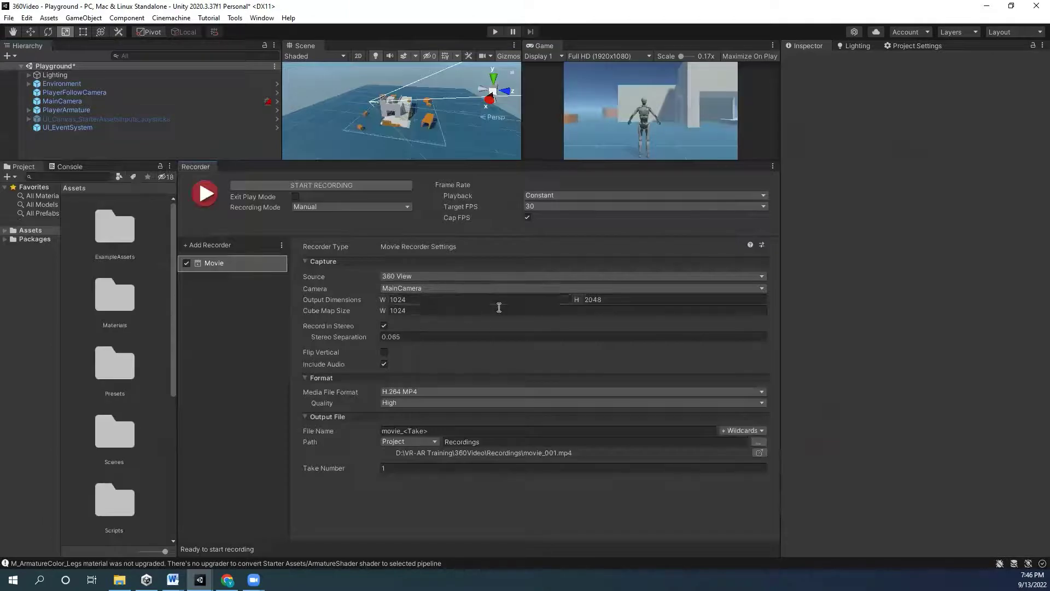
- Set output width to 4096 (height 2048), cube map size to 2048, and disable Record in Stereo
{"action": "left_click", "coordinate": [449, 301]}
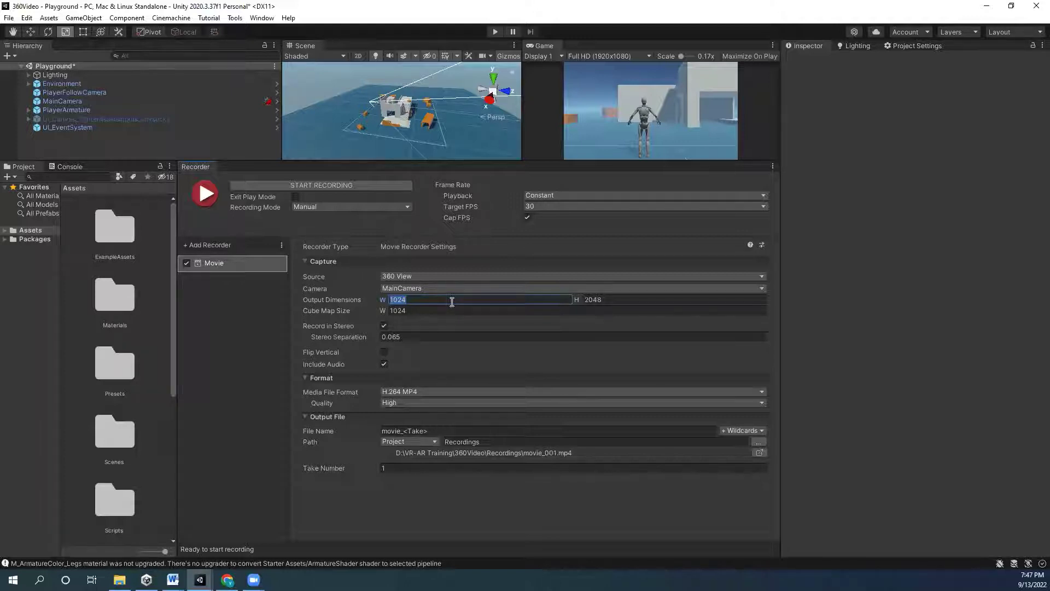
{"action": "type", "text": "40"}
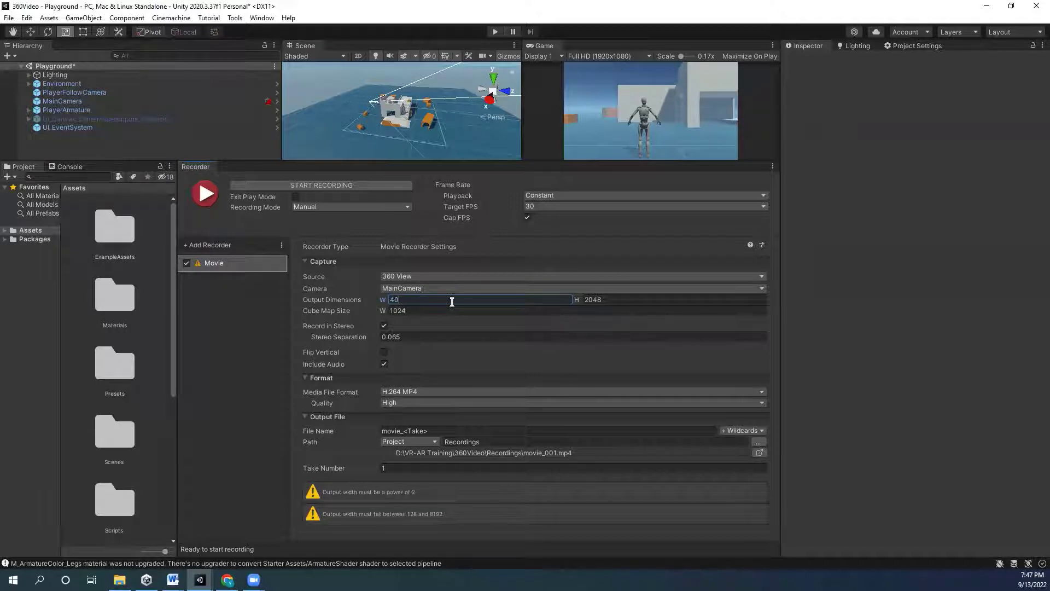
{"action": "type", "text": "96"}
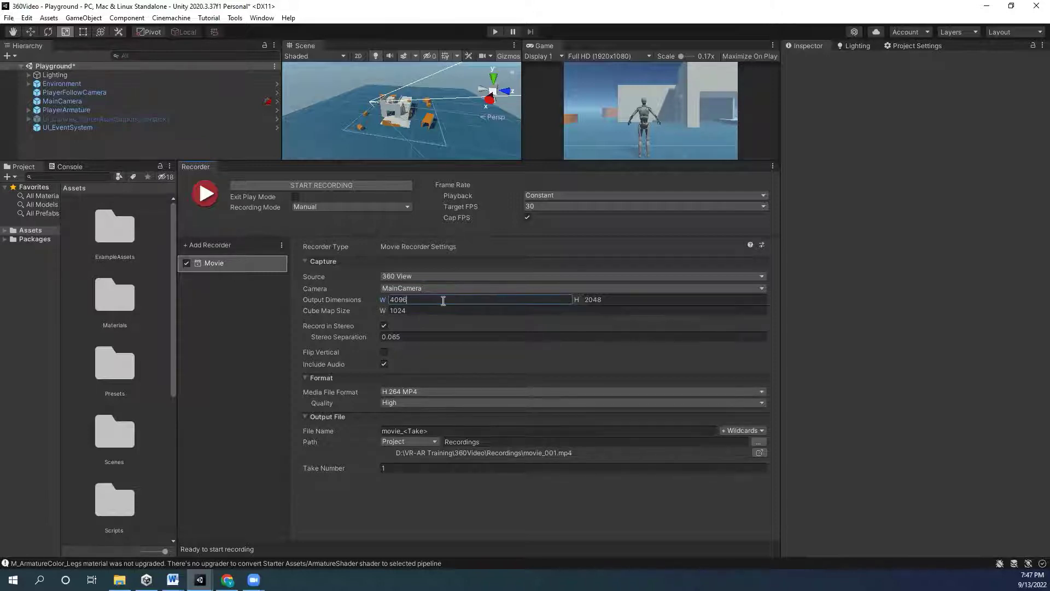
{"action": "double_click", "coordinate": [441, 301]}
{"action": "left_click", "coordinate": [641, 299]}
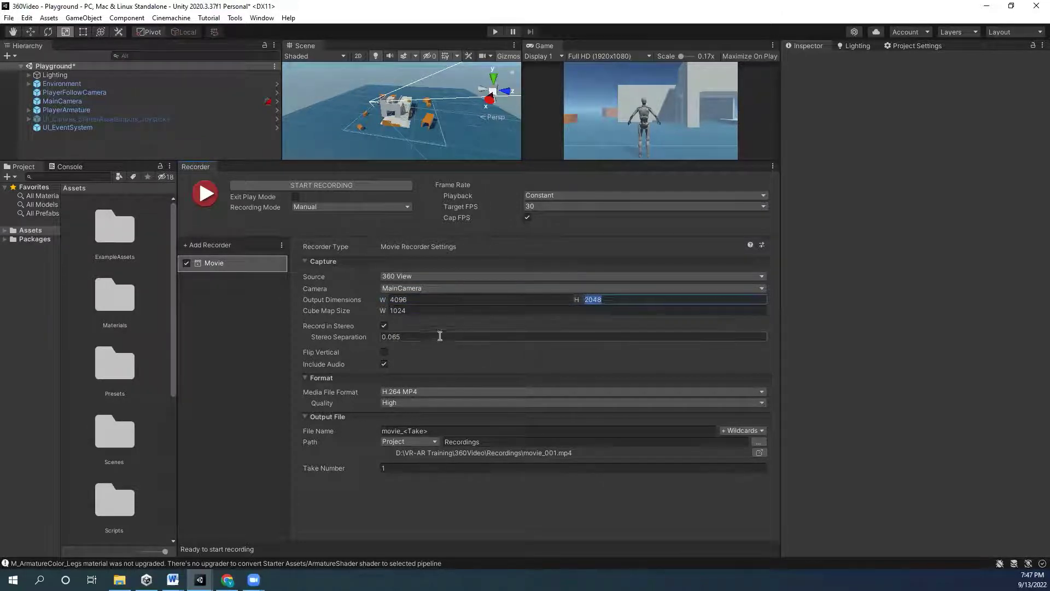
{"action": "left_click", "coordinate": [436, 310]}
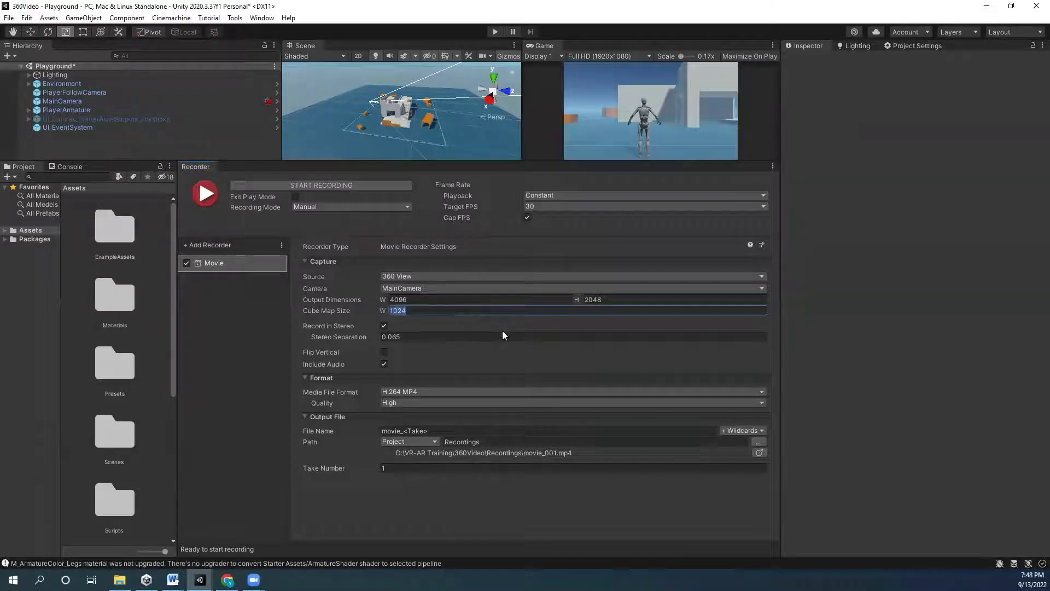
{"action": "type", "text": "2048"}
{"action": "left_click", "coordinate": [384, 326]}
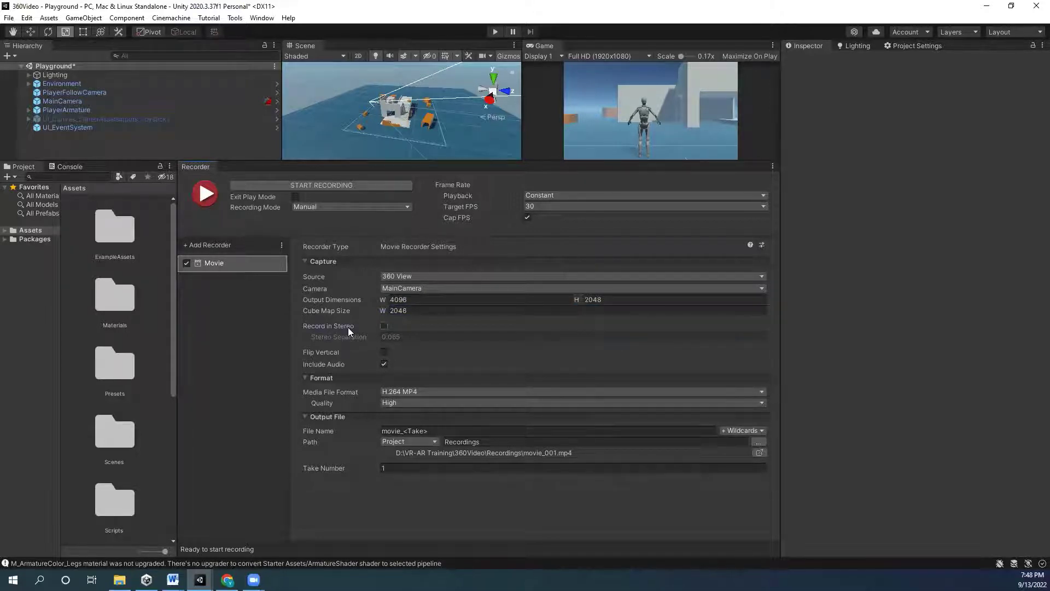
{"action": "mouse_move", "coordinate": [348, 327]}
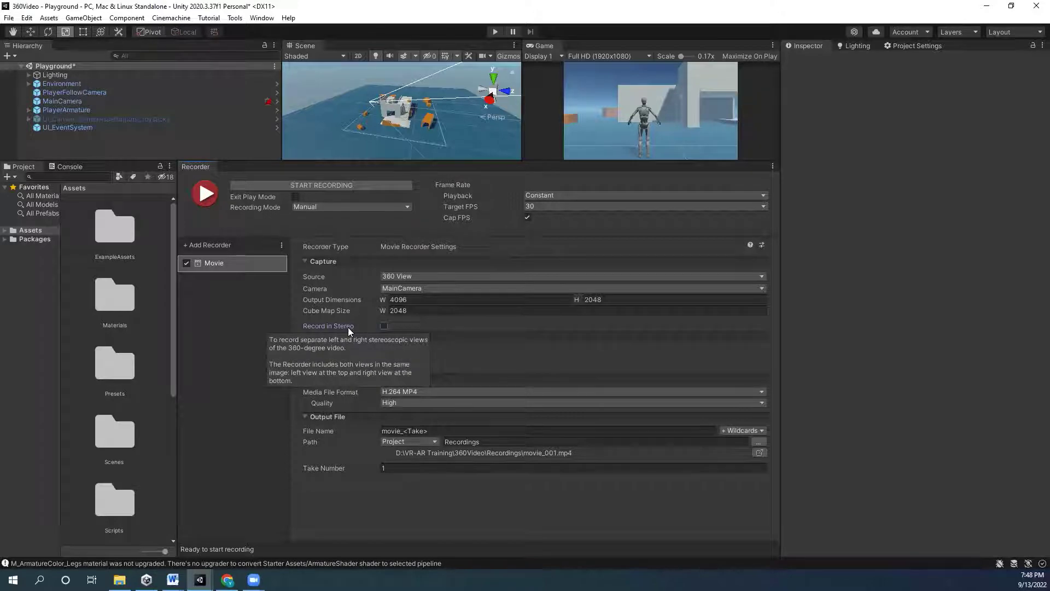
- Drag the panel splitters to enlarge the Scene and Game views, narrowing the Hierarchy
{"action": "left_click_drag", "start_coordinate": [437, 161], "coordinate": [437, 409]}
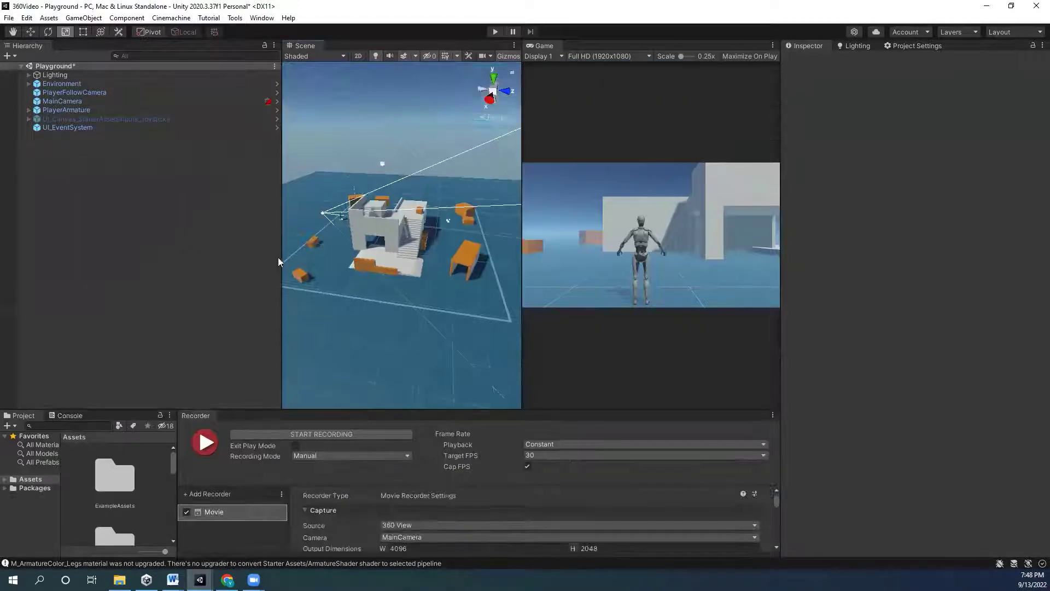
{"action": "left_click_drag", "start_coordinate": [283, 250], "coordinate": [111, 252]}
{"action": "left_click_drag", "start_coordinate": [524, 225], "coordinate": [914, 238]}
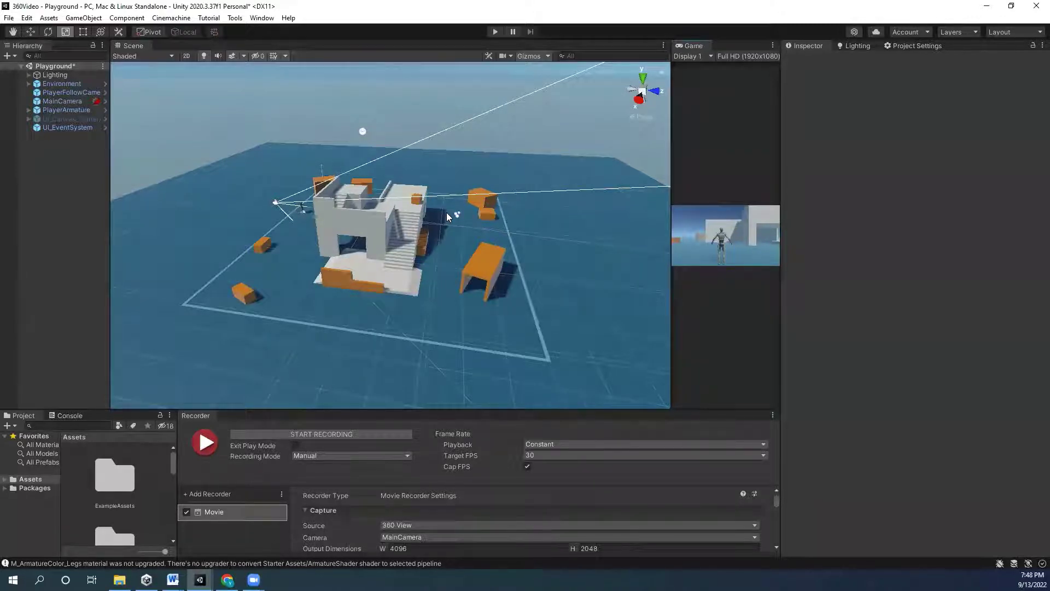
{"action": "left_click", "coordinate": [664, 45]}
{"action": "mouse_move", "coordinate": [713, 85]}
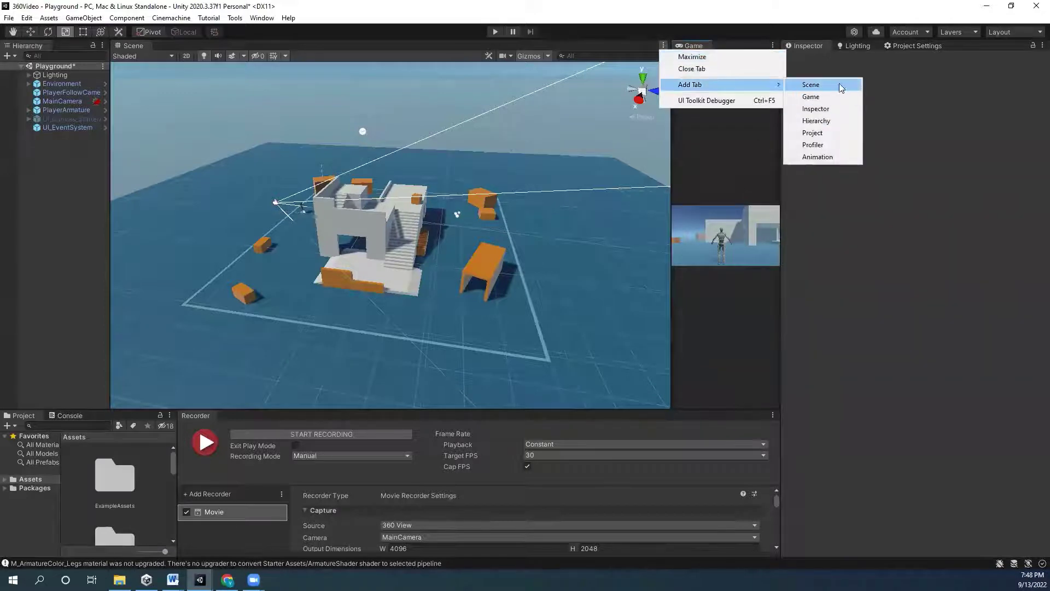
{"action": "left_click", "coordinate": [677, 159]}
{"action": "left_click_drag", "start_coordinate": [671, 159], "coordinate": [221, 158]}
- Add a second Game view, dock it below the first, and set Free Aspect
{"action": "left_click", "coordinate": [773, 45]}
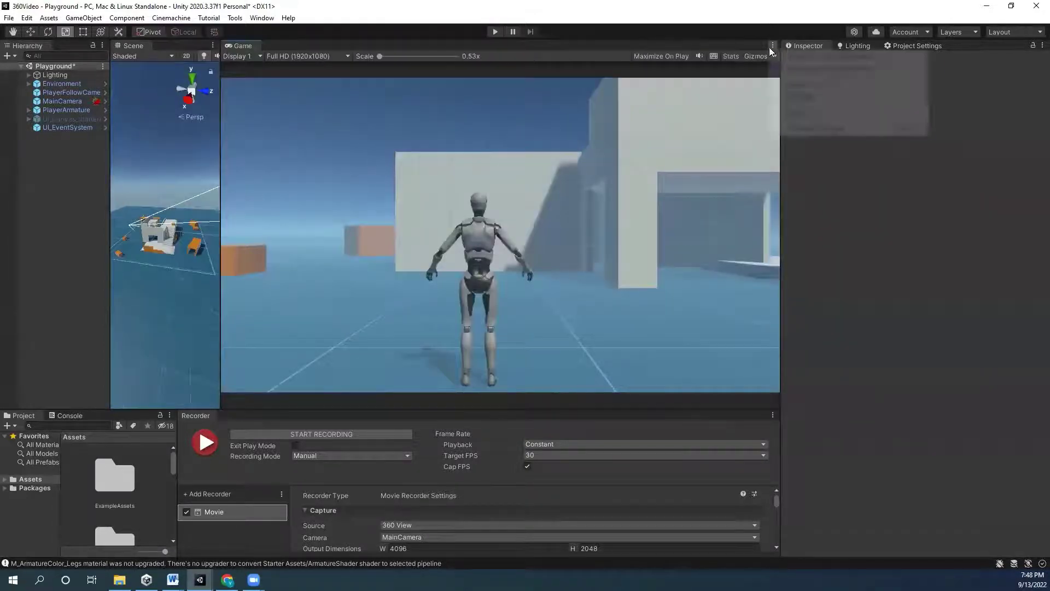
{"action": "mouse_move", "coordinate": [831, 113]}
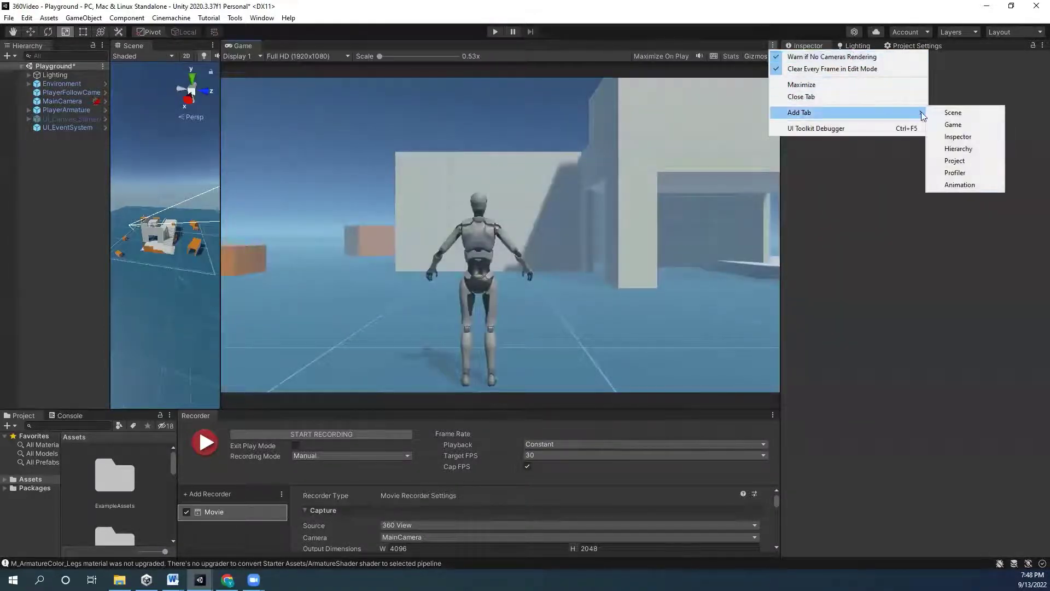
{"action": "left_click", "coordinate": [968, 125]}
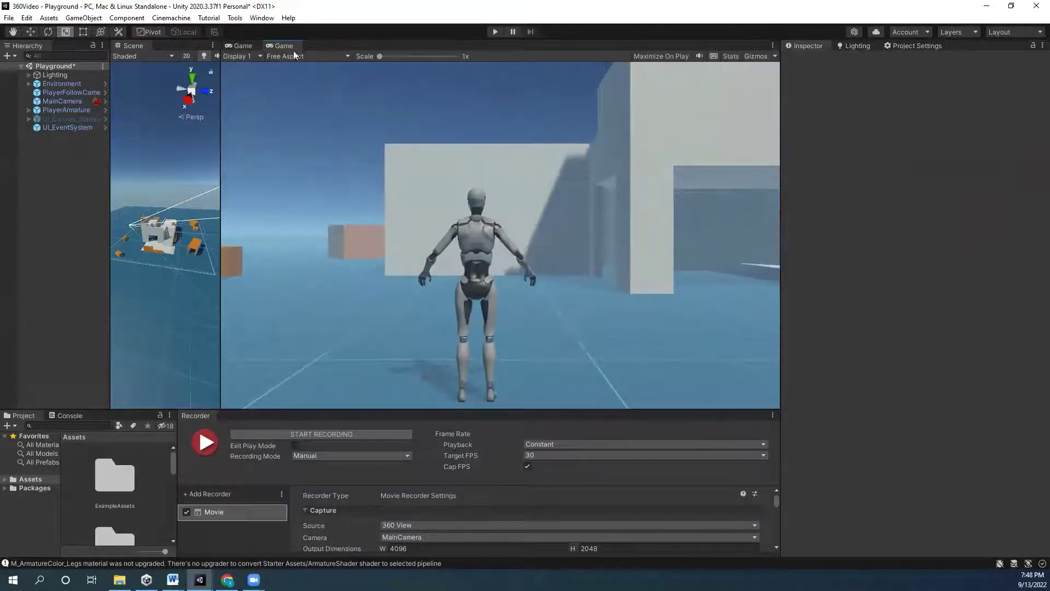
{"action": "left_click_drag", "start_coordinate": [283, 46], "coordinate": [335, 372]}
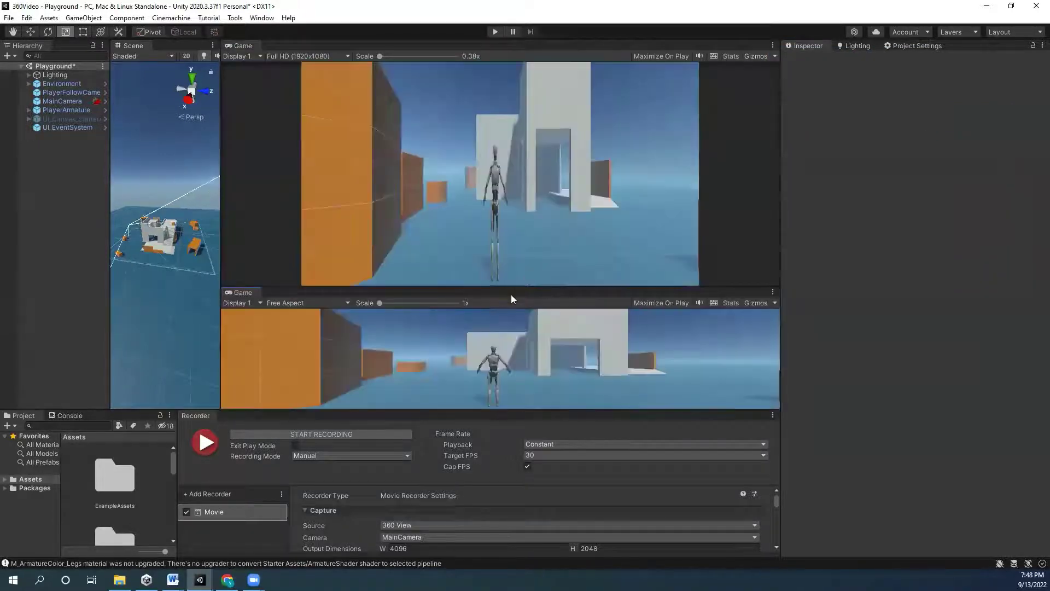
{"action": "left_click_drag", "start_coordinate": [510, 281], "coordinate": [509, 235]}
{"action": "left_click", "coordinate": [307, 56]}
{"action": "left_click", "coordinate": [309, 94]}
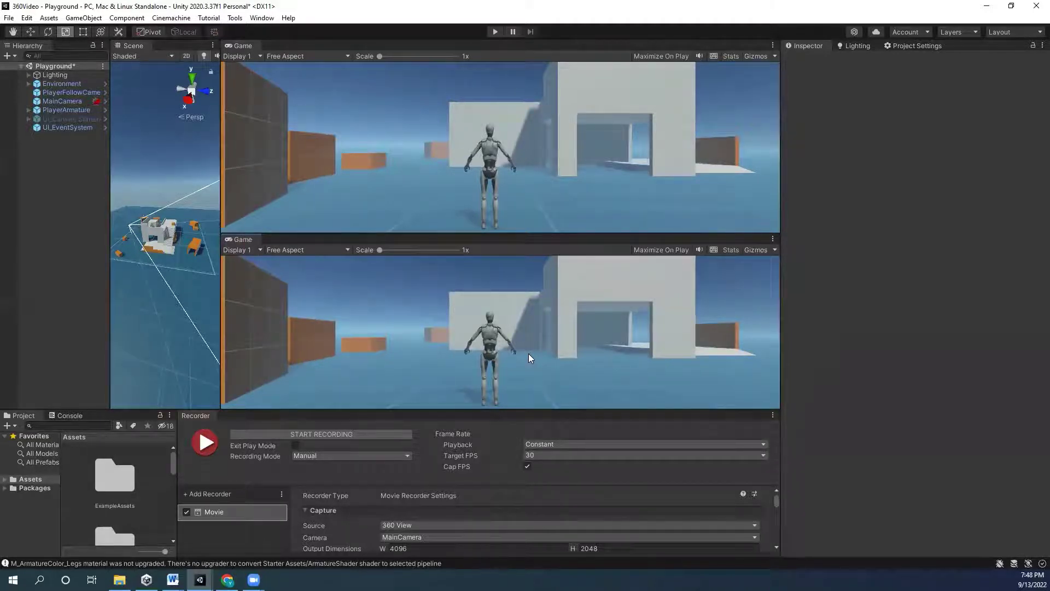
- Close the duplicate Game view and widen the Scene view beside the remaining Game view
{"action": "left_click", "coordinate": [772, 239]}
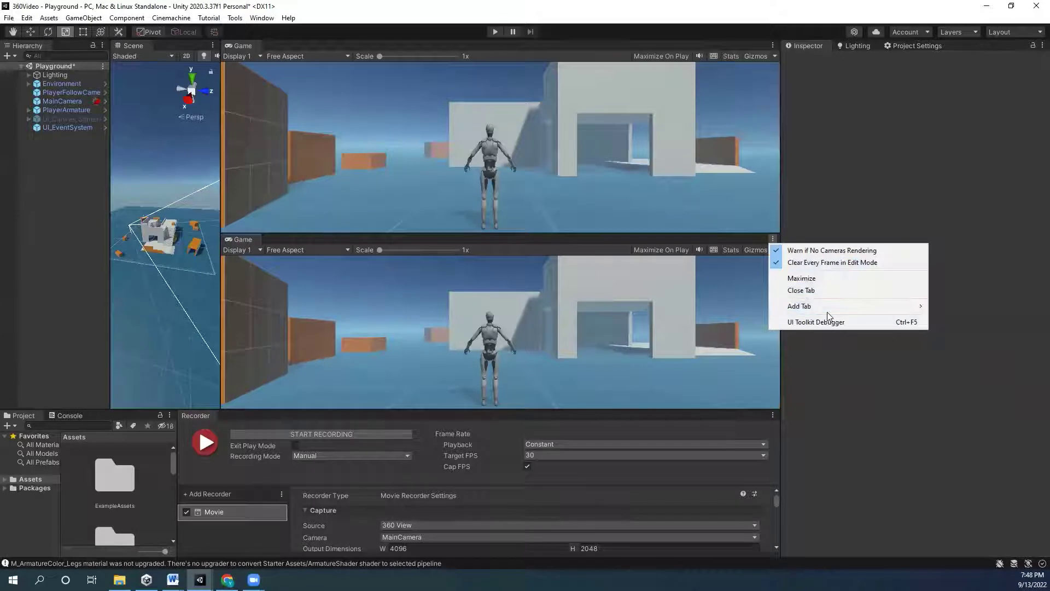
{"action": "left_click", "coordinate": [715, 234]}
{"action": "left_click", "coordinate": [772, 239]}
{"action": "left_click", "coordinate": [803, 290]}
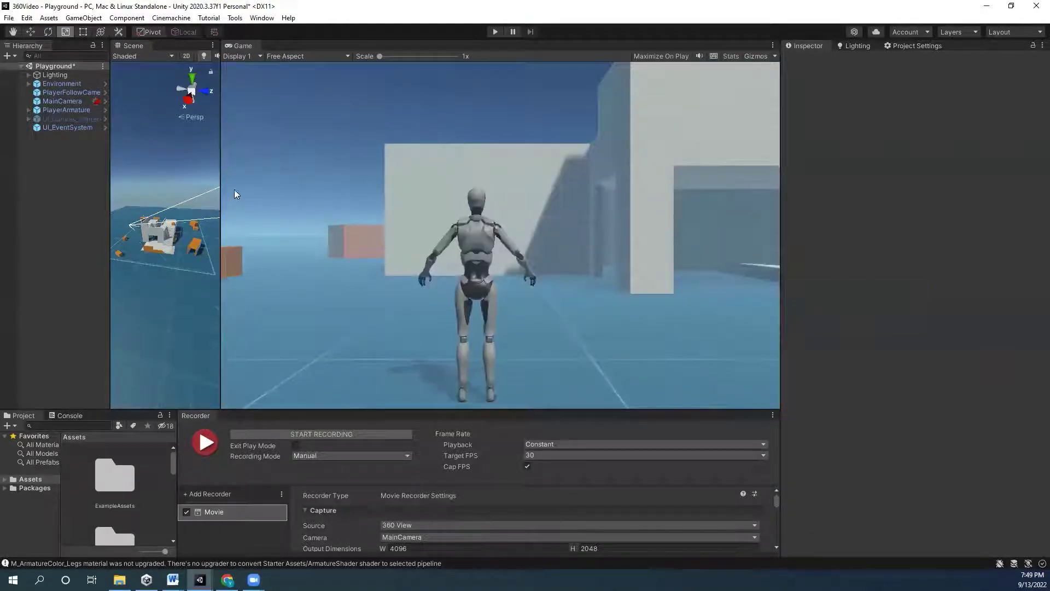
{"action": "left_click_drag", "start_coordinate": [221, 194], "coordinate": [488, 194]}
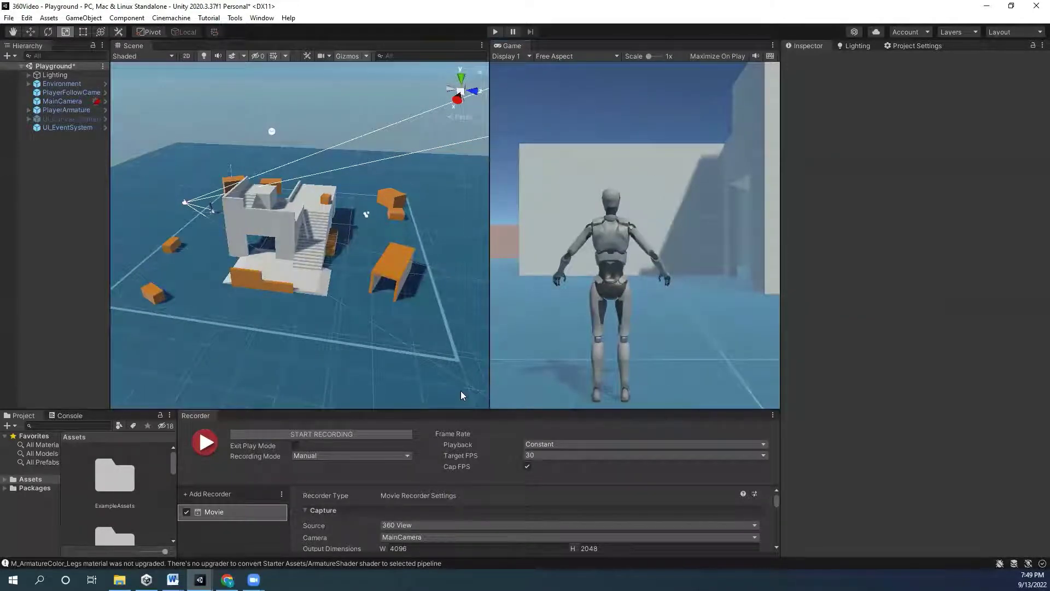
- Enlarge the Recorder panel and keep H.264 MP4 format at High quality
{"action": "left_click_drag", "start_coordinate": [452, 412], "coordinate": [452, 163]}
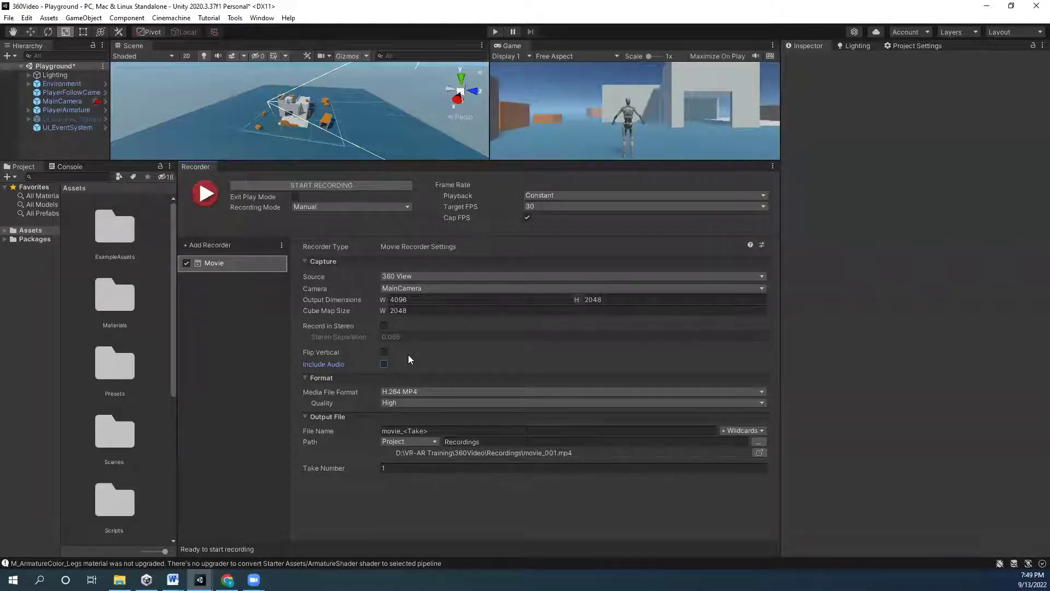
{"action": "left_click", "coordinate": [412, 392]}
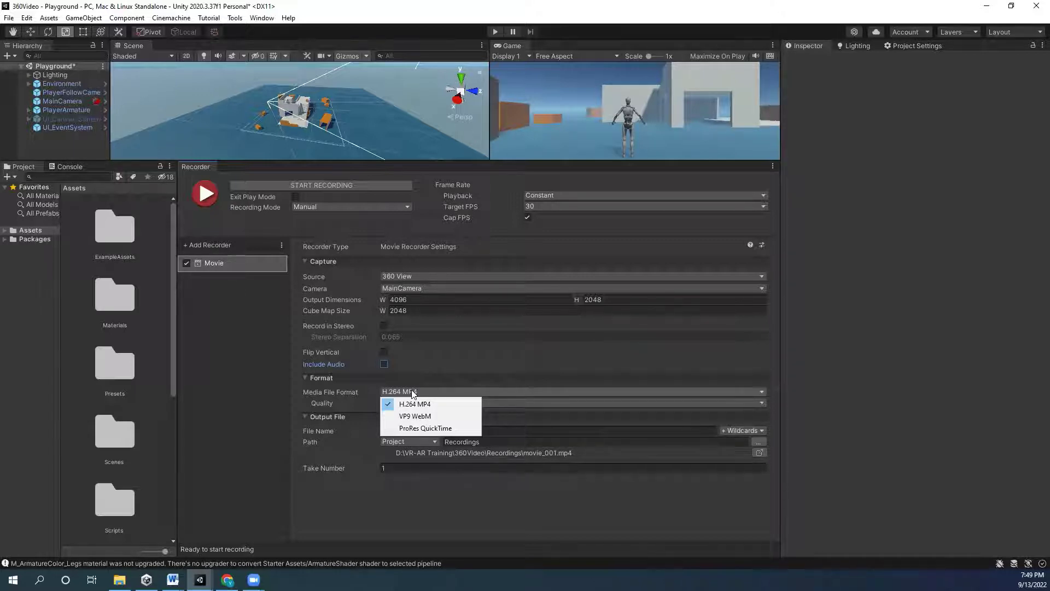
{"action": "left_click", "coordinate": [320, 405]}
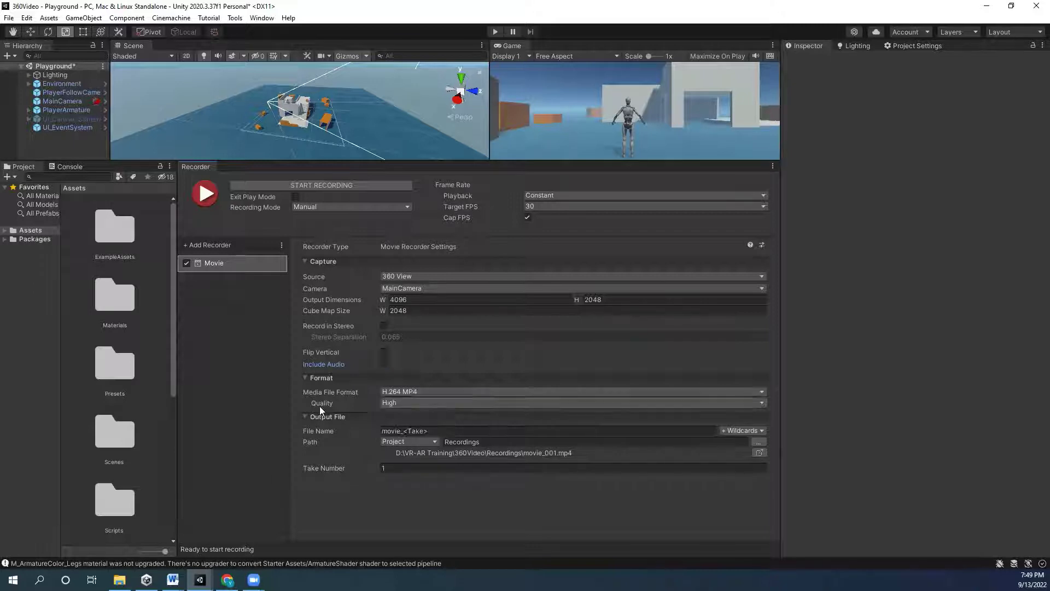
{"action": "left_click", "coordinate": [404, 403]}
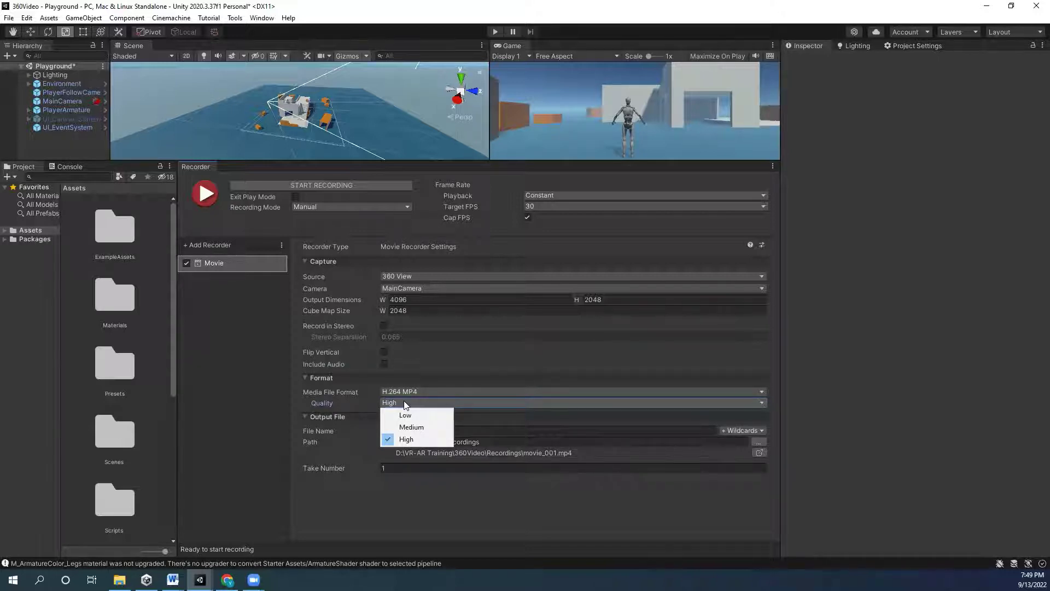
{"action": "left_click", "coordinate": [406, 438]}
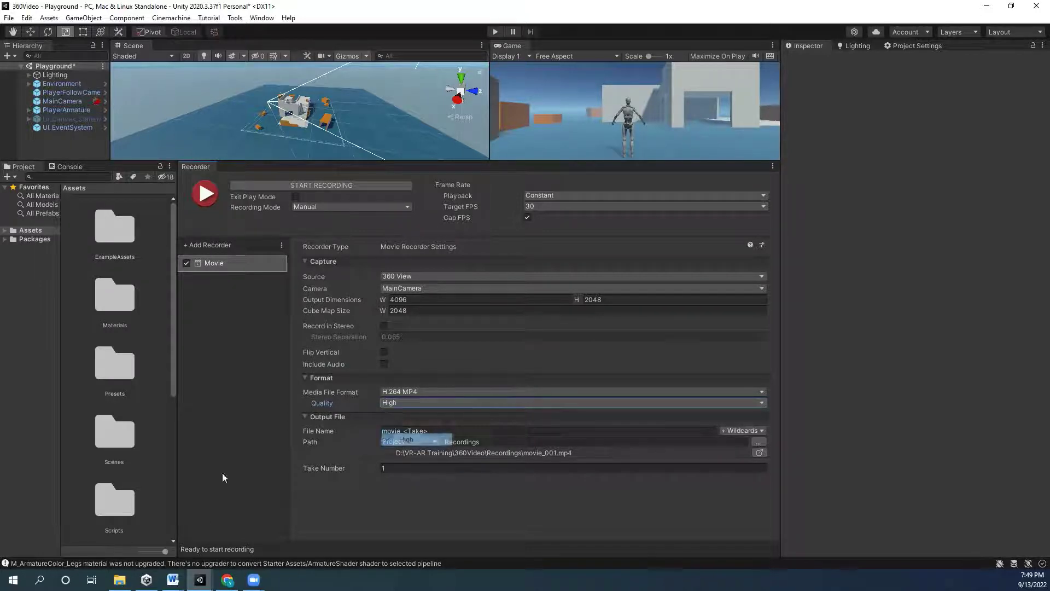
{"action": "left_click", "coordinate": [440, 431]}
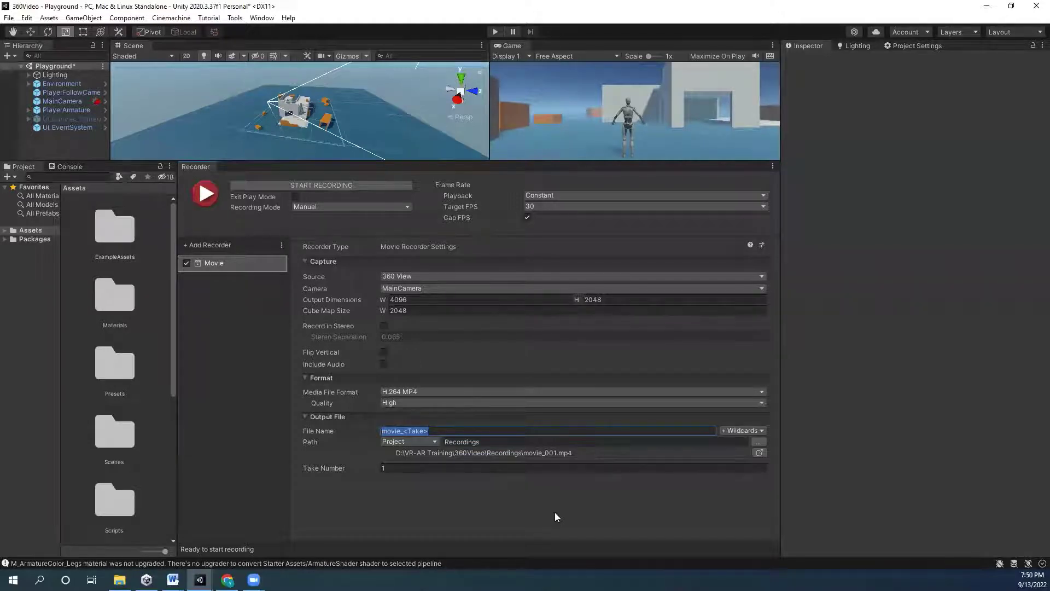
- Name the output file 360View with the <Take> wildcard, then check the Recordings path options
{"action": "type", "text": "360"}
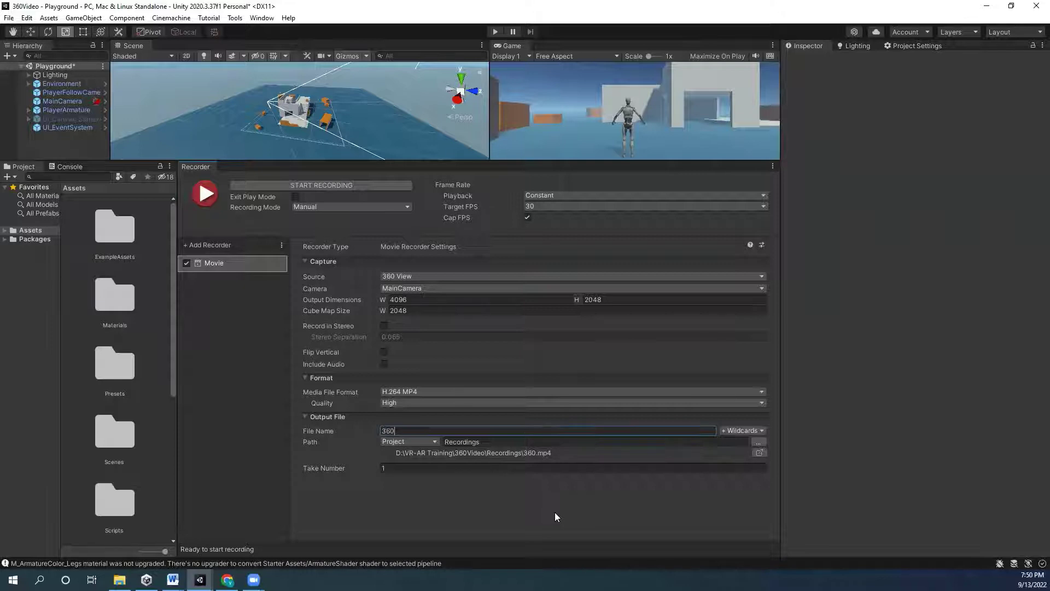
{"action": "type", "text": "Test"}
{"action": "key", "text": "BackSpace"}
{"action": "key", "text": "BackSpace"}
{"action": "key", "text": "BackSpace"}
{"action": "key", "text": "BackSpace"}
{"action": "type", "text": "View"}
{"action": "double_click", "coordinate": [437, 429]}
{"action": "left_click", "coordinate": [448, 434]}
{"action": "left_click", "coordinate": [743, 431]}
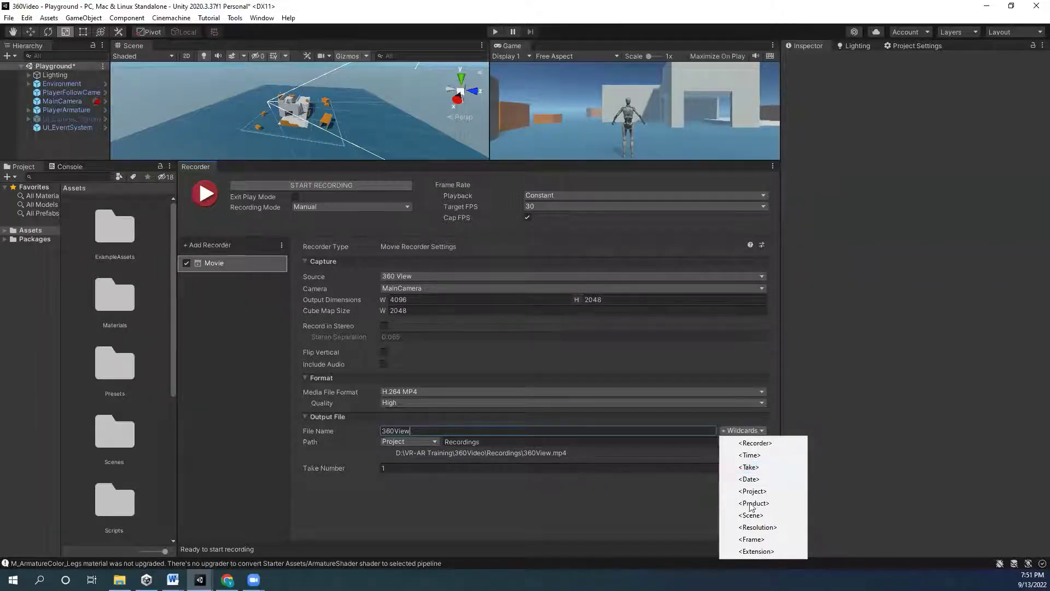
{"action": "left_click", "coordinate": [760, 467]}
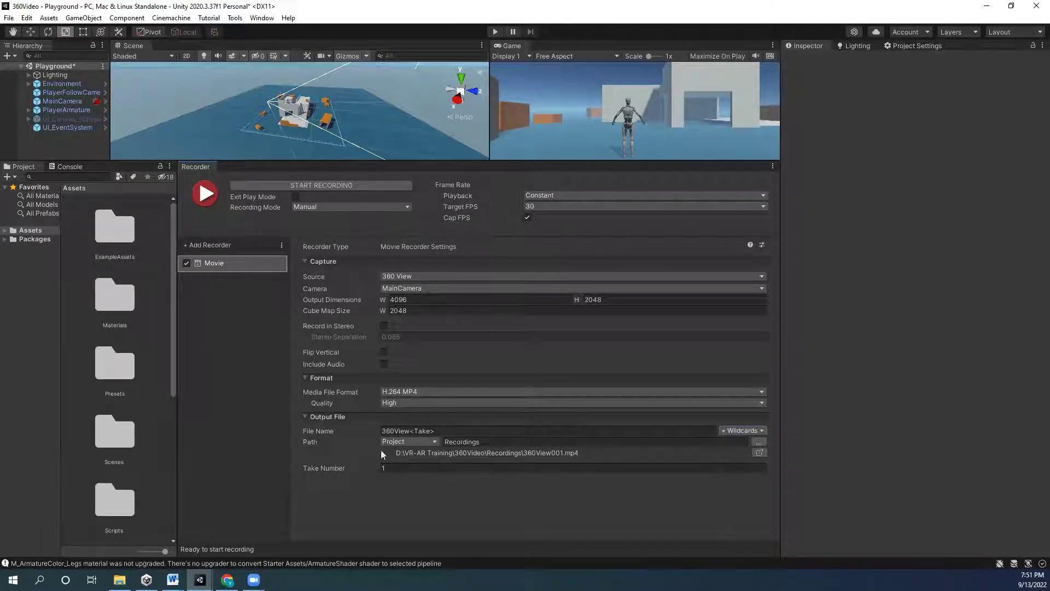
{"action": "left_click", "coordinate": [499, 444]}
{"action": "left_click", "coordinate": [394, 442]}
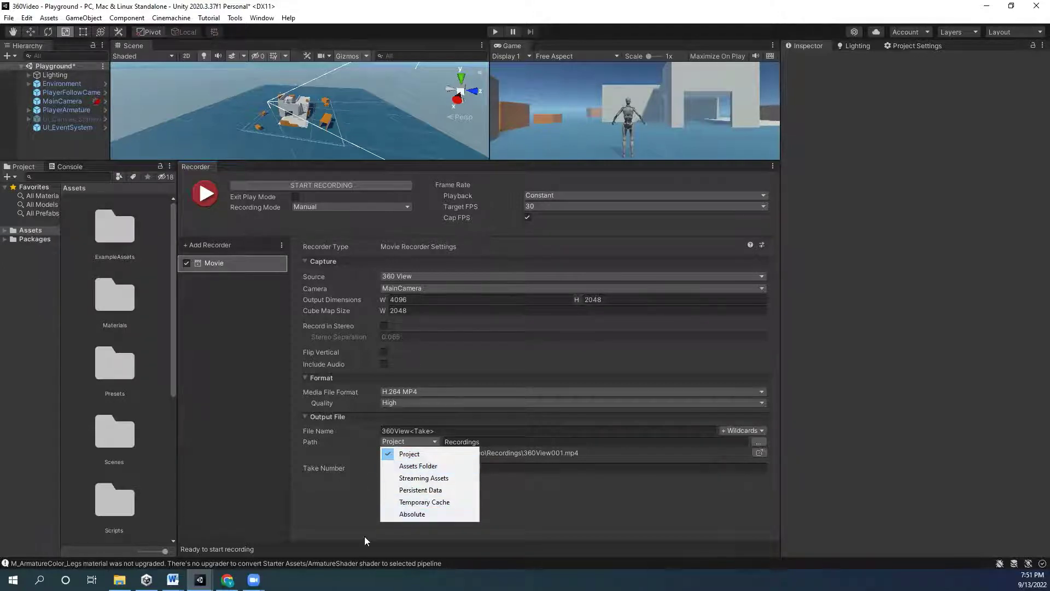
- Keep Project as the output root, cancelling the browse for another folder
{"action": "left_click", "coordinate": [335, 450]}
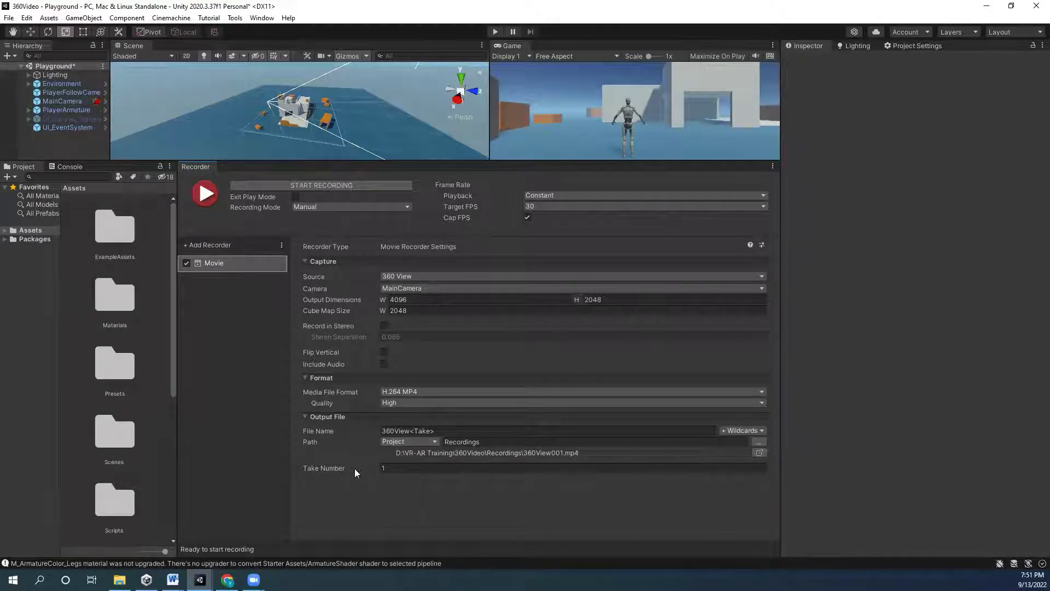
{"action": "left_click", "coordinate": [758, 443]}
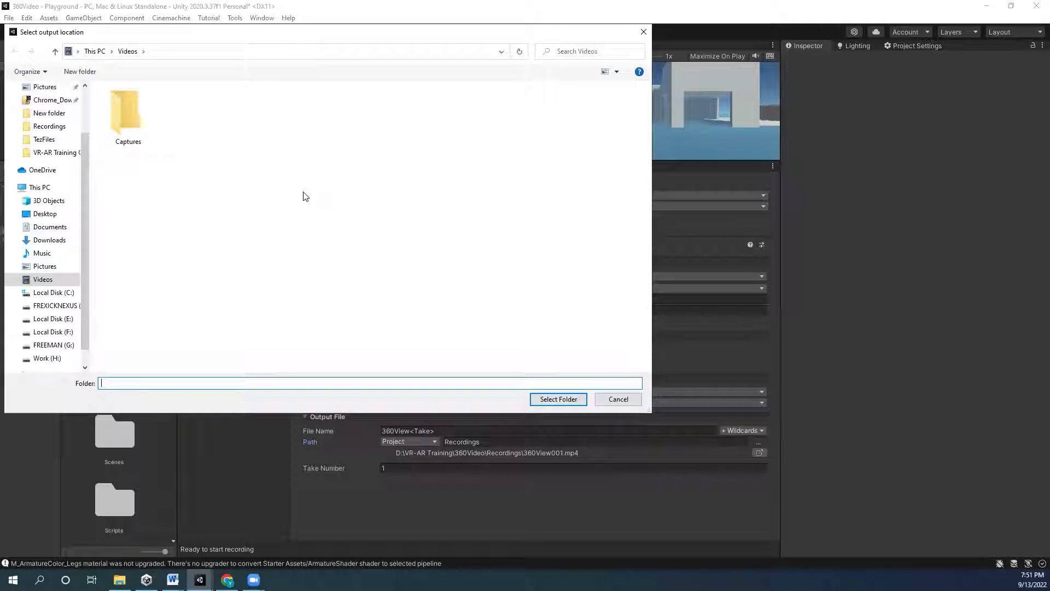
{"action": "left_click", "coordinate": [643, 32]}
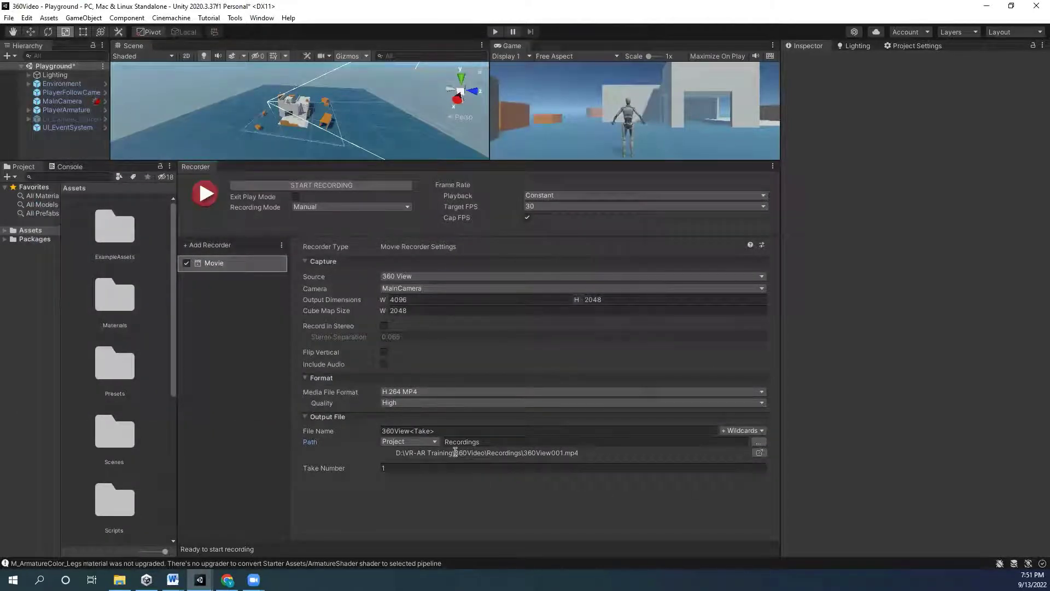
{"action": "left_click", "coordinate": [579, 458]}
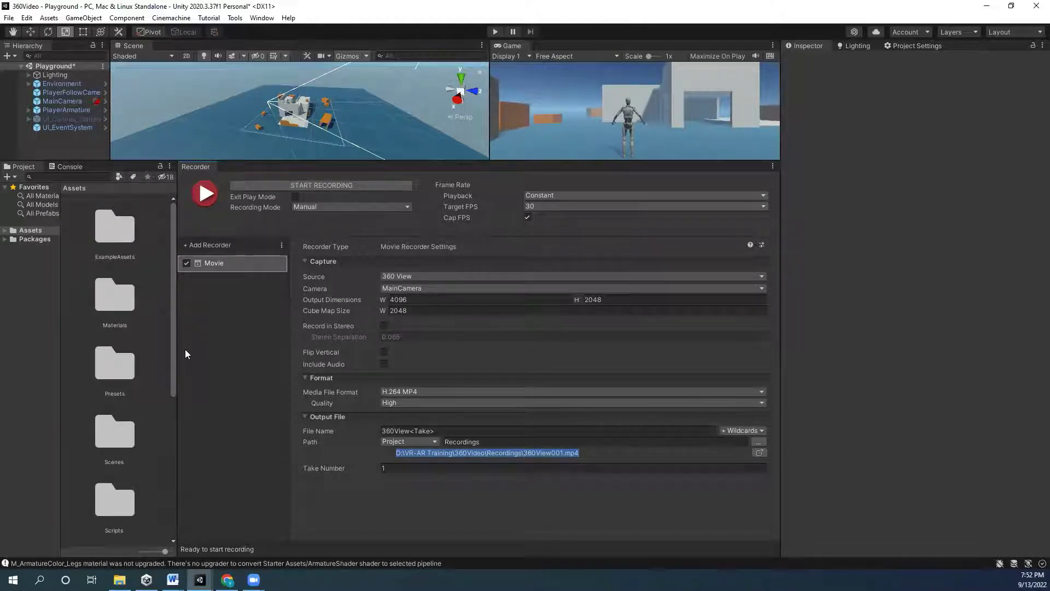
- Widen the Project panel and use Show in Explorer on the Presets folder
{"action": "left_click_drag", "start_coordinate": [176, 299], "coordinate": [783, 301]}
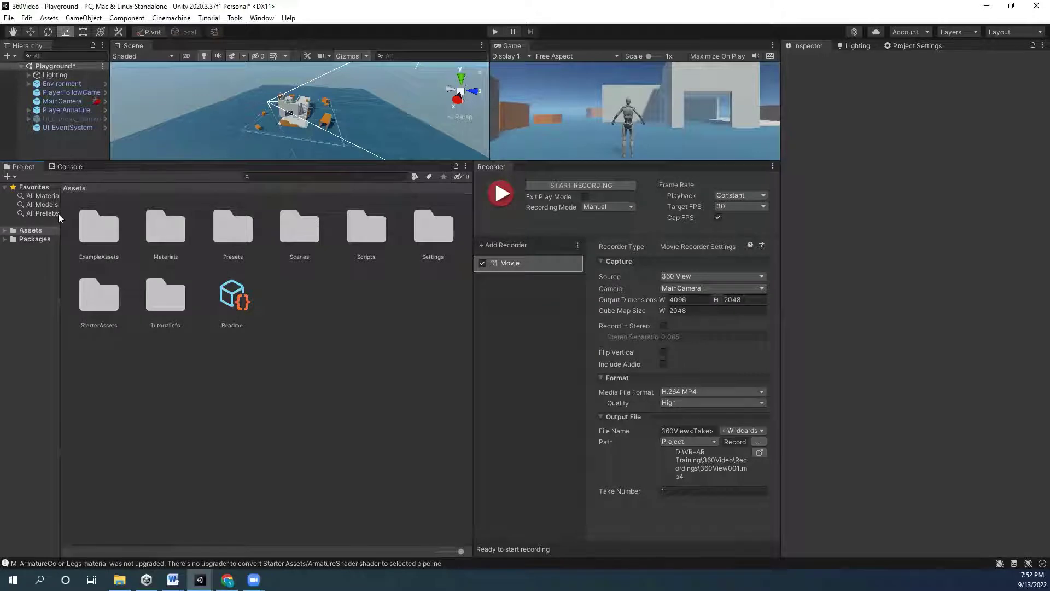
{"action": "right_click", "coordinate": [258, 199]}
{"action": "right_click", "coordinate": [228, 231]}
{"action": "left_click", "coordinate": [309, 248]}
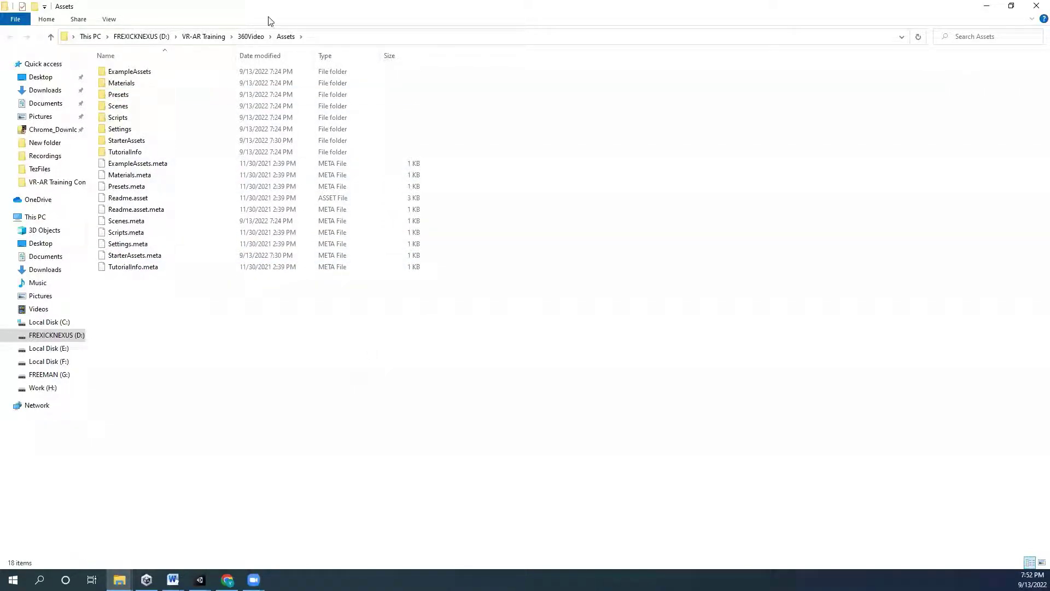
- Move File Explorer up to the 360Video project folder, then switch back to Unity
{"action": "left_click", "coordinate": [251, 36]}
{"action": "left_click", "coordinate": [245, 280]}
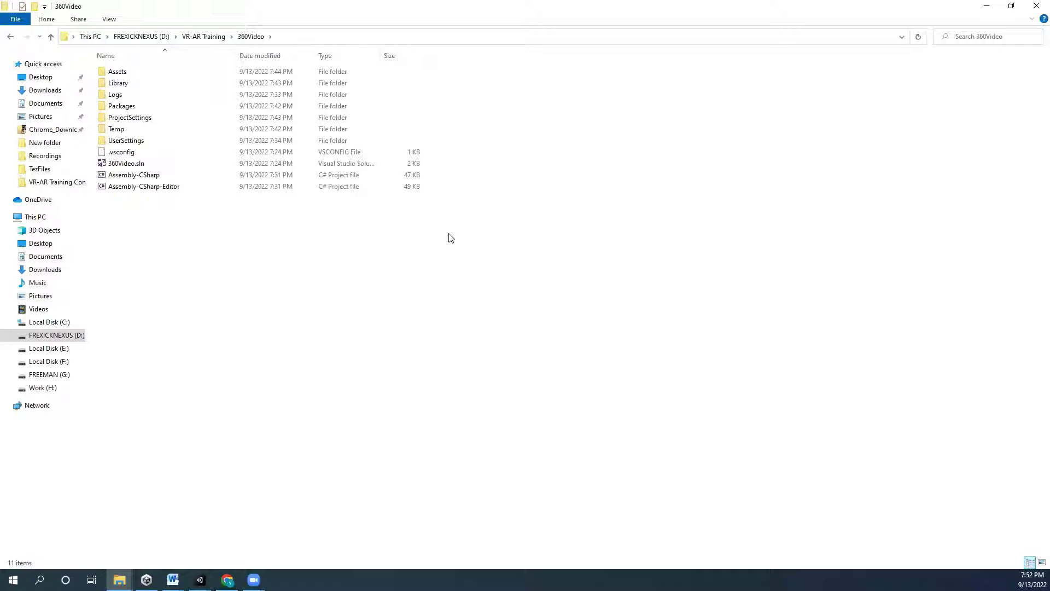
{"action": "key", "text": "alt+Tab"}
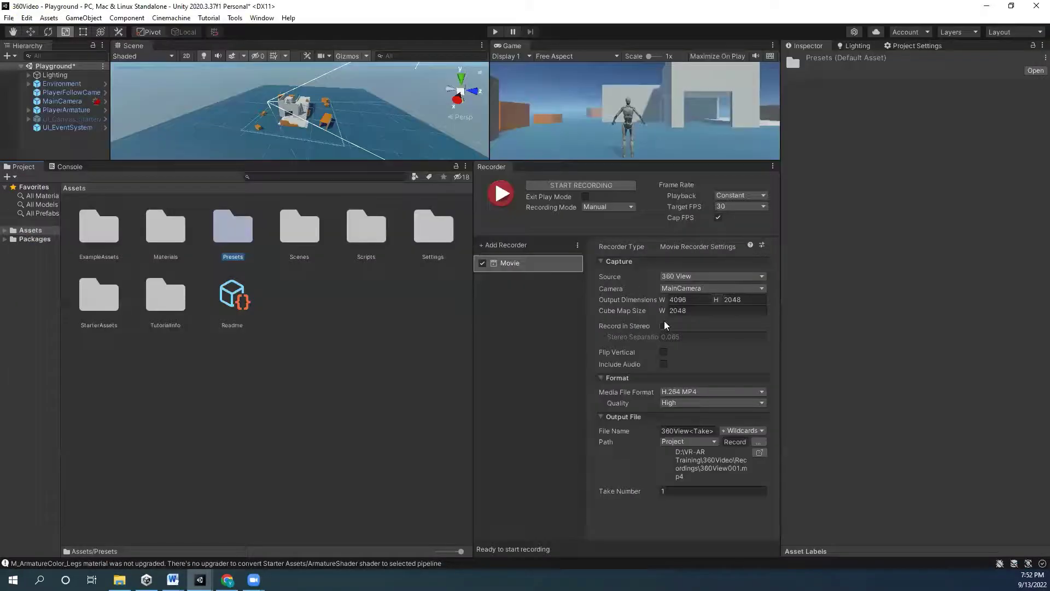
- Enlarge the Scene and Game views, keeping Target FPS at 30 and Playback at Constant
{"action": "left_click_drag", "start_coordinate": [473, 324], "coordinate": [391, 328]}
{"action": "key", "text": "alt+Tab"}
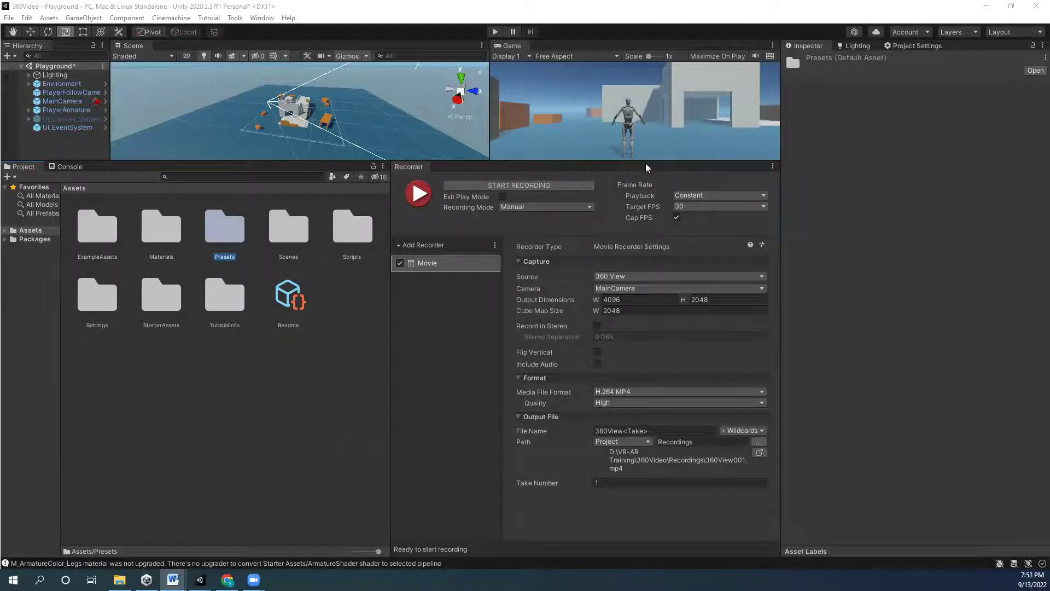
{"action": "left_click_drag", "start_coordinate": [638, 160], "coordinate": [634, 287]}
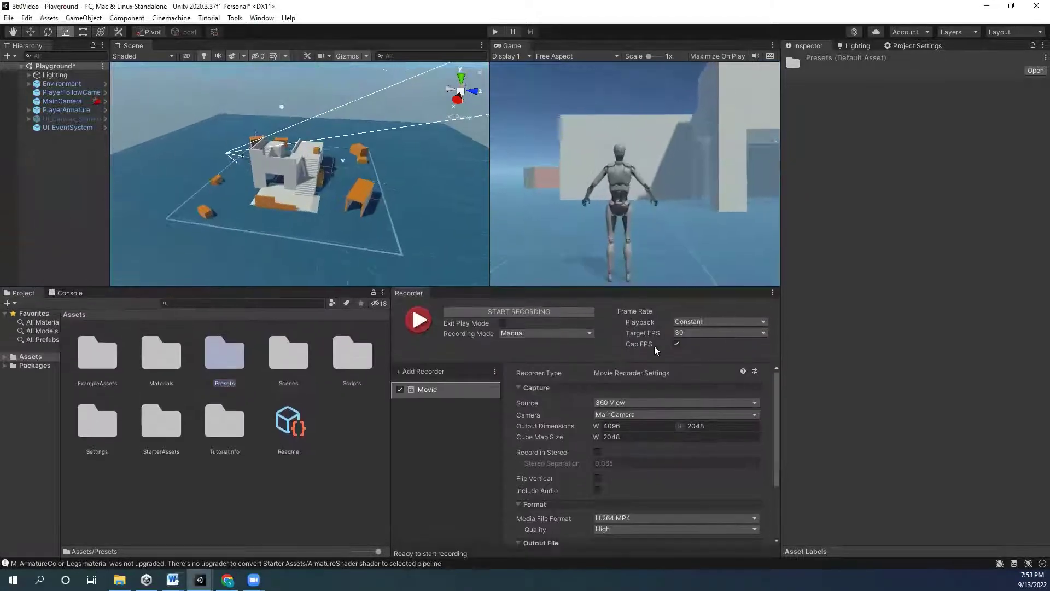
{"action": "left_click", "coordinate": [691, 334]}
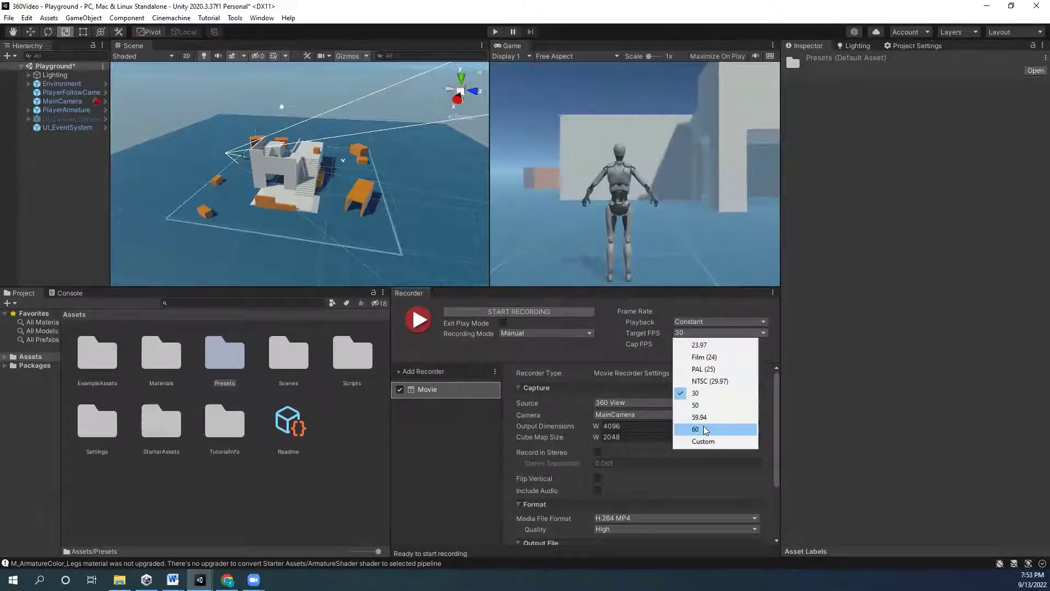
{"action": "left_click", "coordinate": [707, 393]}
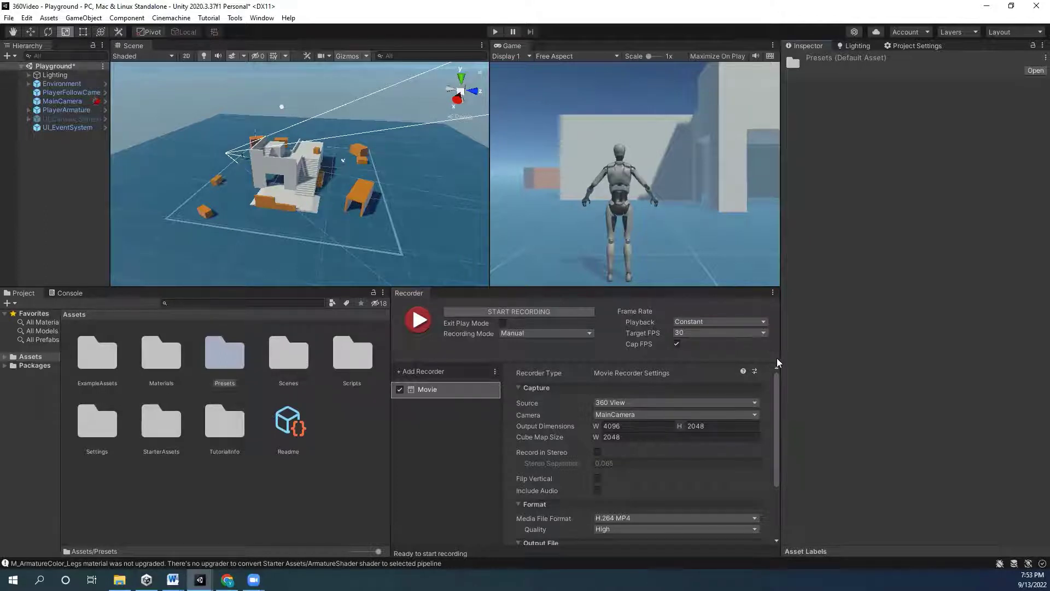
{"action": "left_click", "coordinate": [708, 326]}
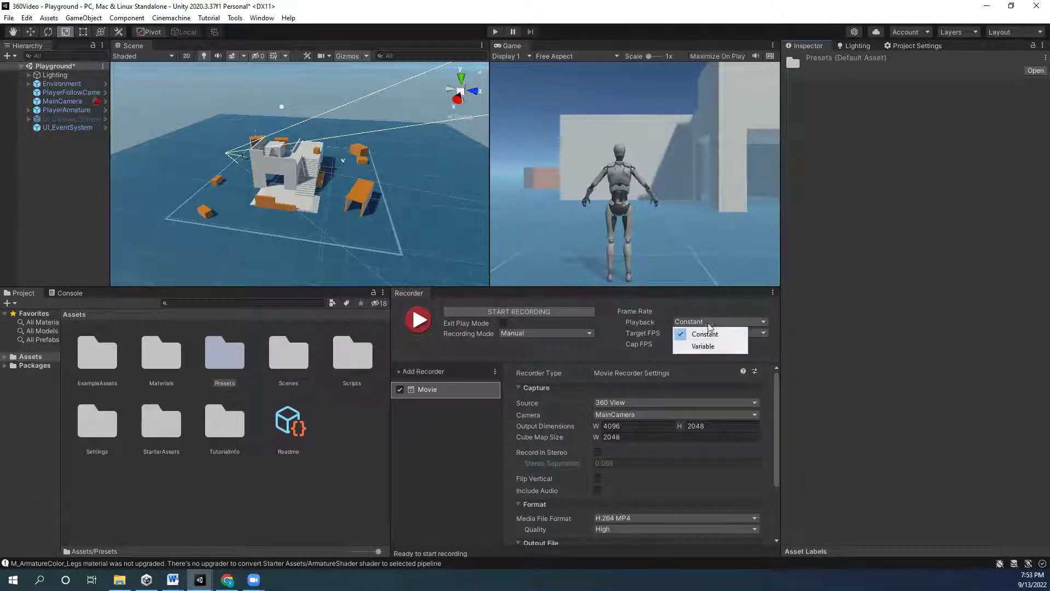
{"action": "left_click", "coordinate": [812, 371]}
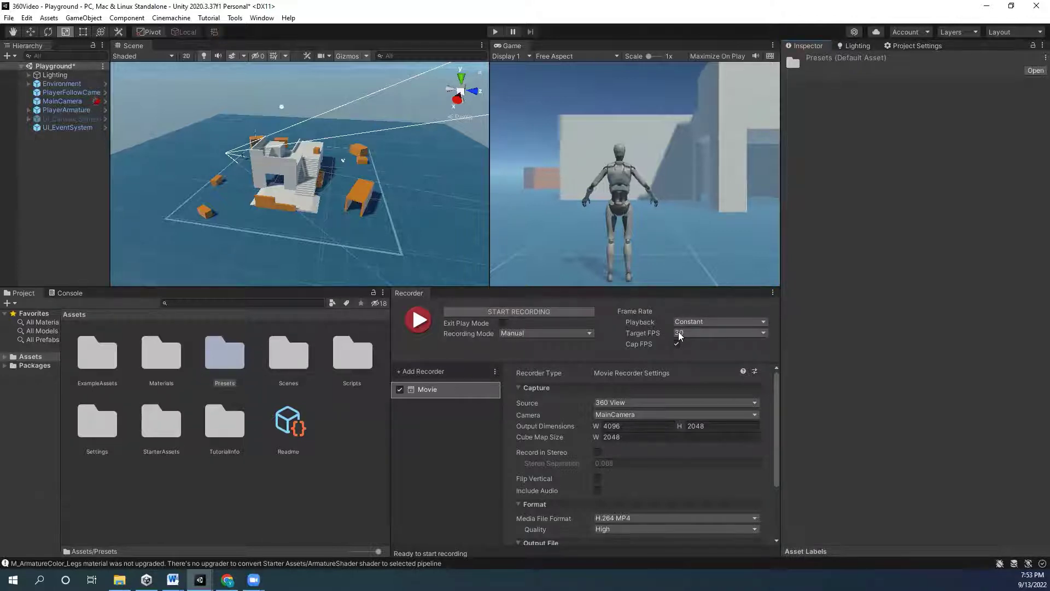
{"action": "left_click_drag", "start_coordinate": [563, 288], "coordinate": [564, 357]}
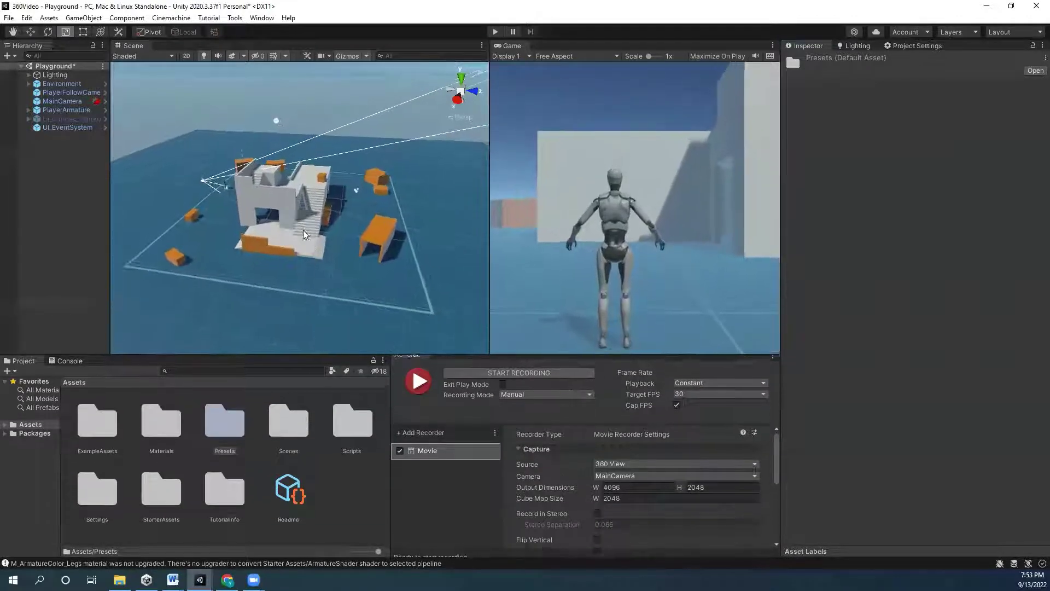
- Inspect the scene cameras and deactivate MainCamera
{"action": "left_click_drag", "start_coordinate": [355, 229], "coordinate": [334, 274], "text": "alt"}
{"action": "left_click", "coordinate": [68, 127]}
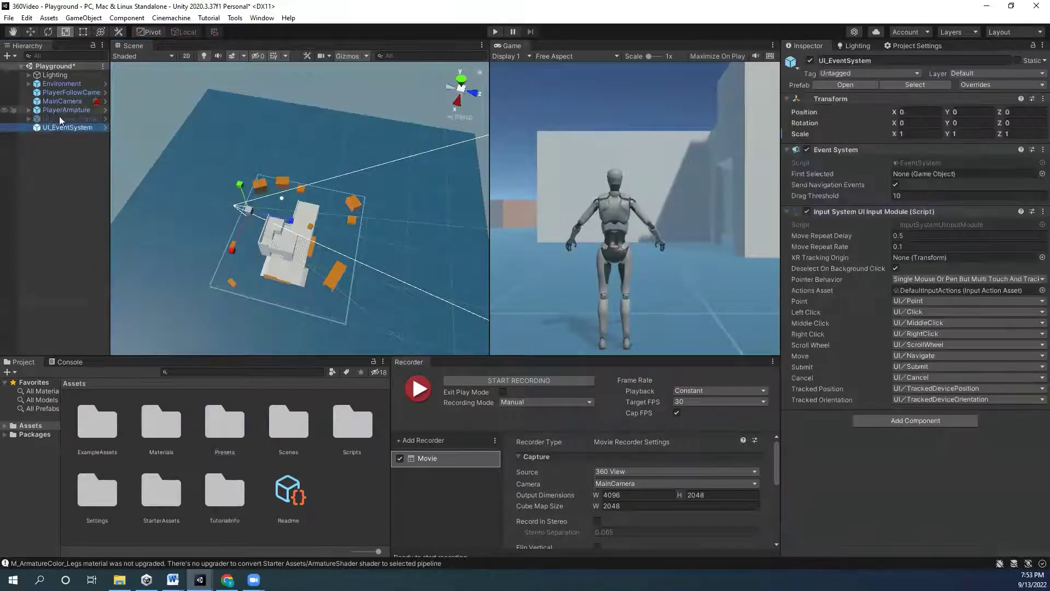
{"action": "left_click", "coordinate": [74, 93]}
{"action": "left_click", "coordinate": [64, 101]}
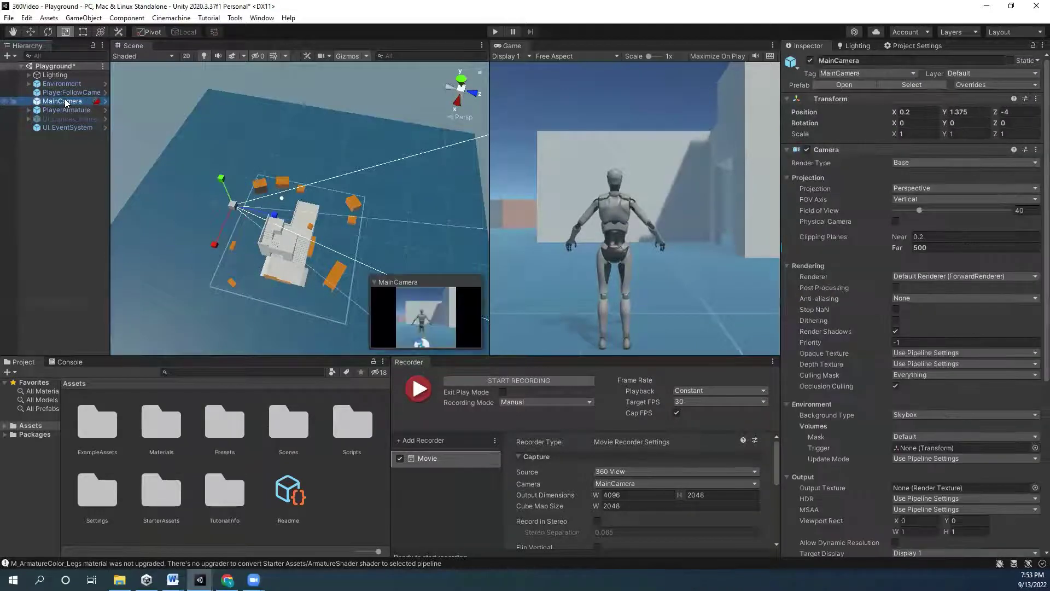
{"action": "key", "text": "alt"}
{"action": "key", "text": "alt+shift+a"}
- Add a new Camera to the Hierarchy and tag it 360Camera
{"action": "right_click", "coordinate": [69, 171]}
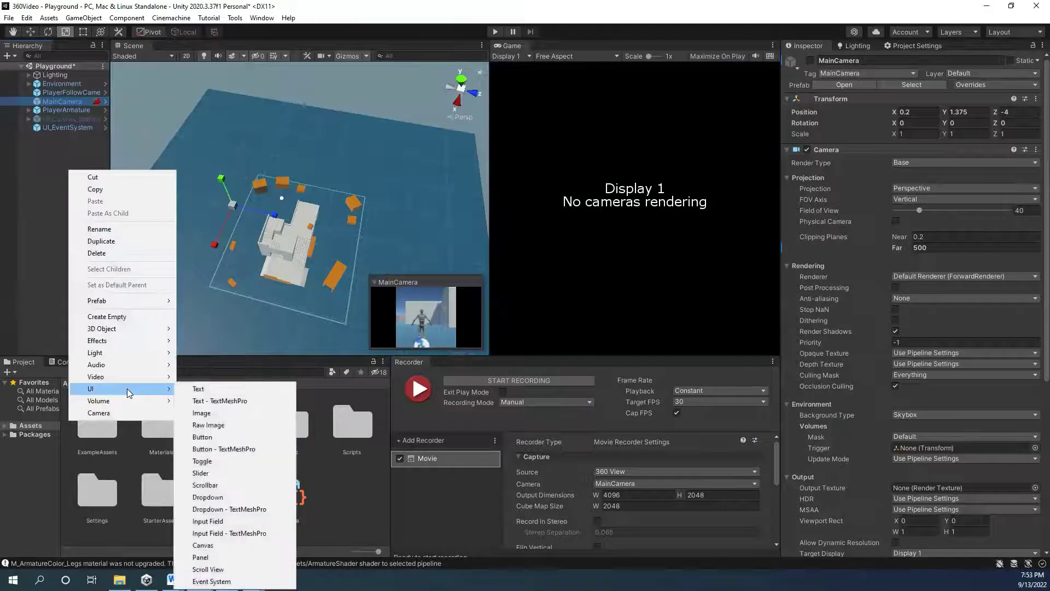
{"action": "left_click", "coordinate": [121, 413]}
{"action": "left_click", "coordinate": [76, 146]}
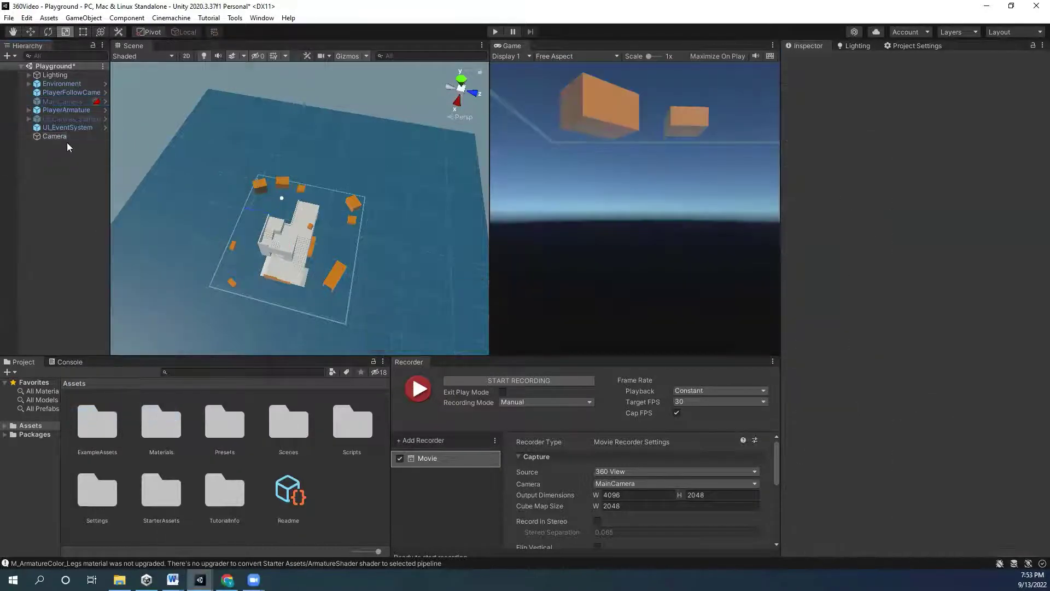
{"action": "left_click", "coordinate": [55, 136]}
{"action": "left_click", "coordinate": [865, 74]}
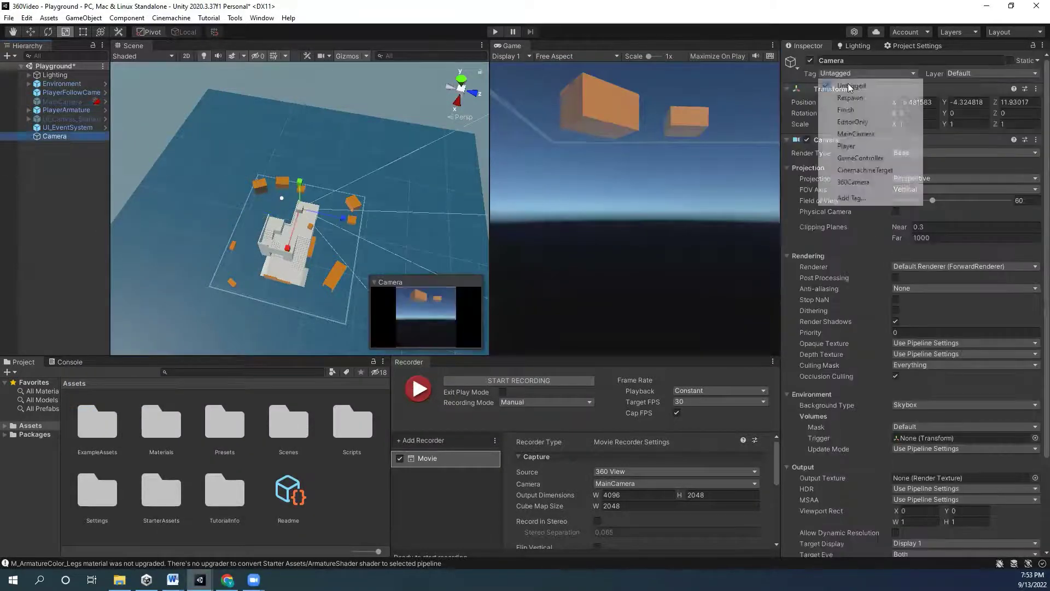
{"action": "left_click", "coordinate": [853, 182]}
- Set the Recorder source to TaggedCamera 360Camera and frame the new Camera in the Scene view
{"action": "scroll", "coordinate": [635, 461], "scroll_direction": "down", "scroll_amount": 2}
{"action": "left_click", "coordinate": [635, 450]}
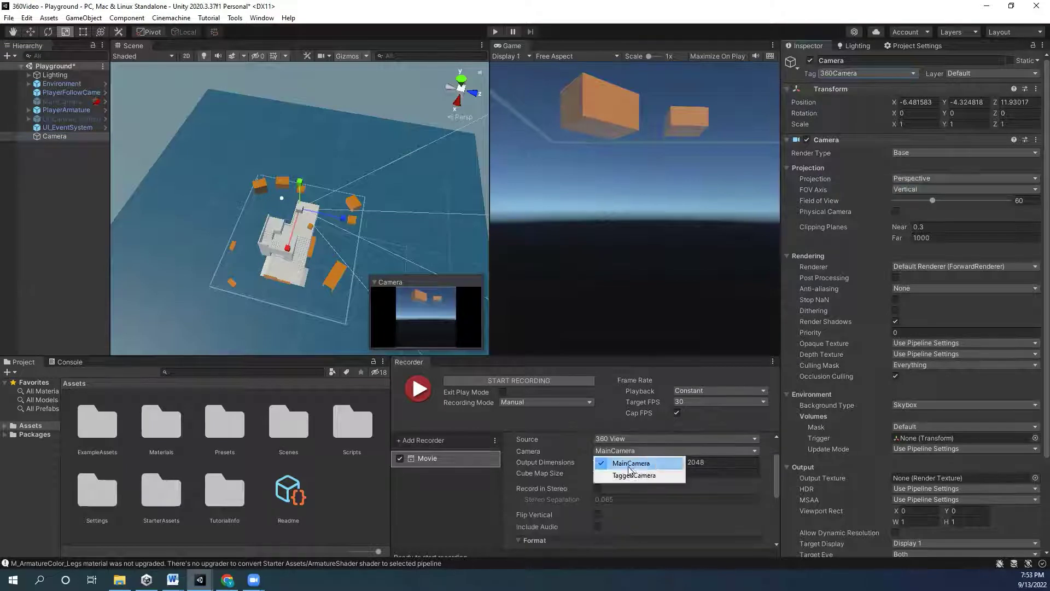
{"action": "left_click", "coordinate": [633, 476]}
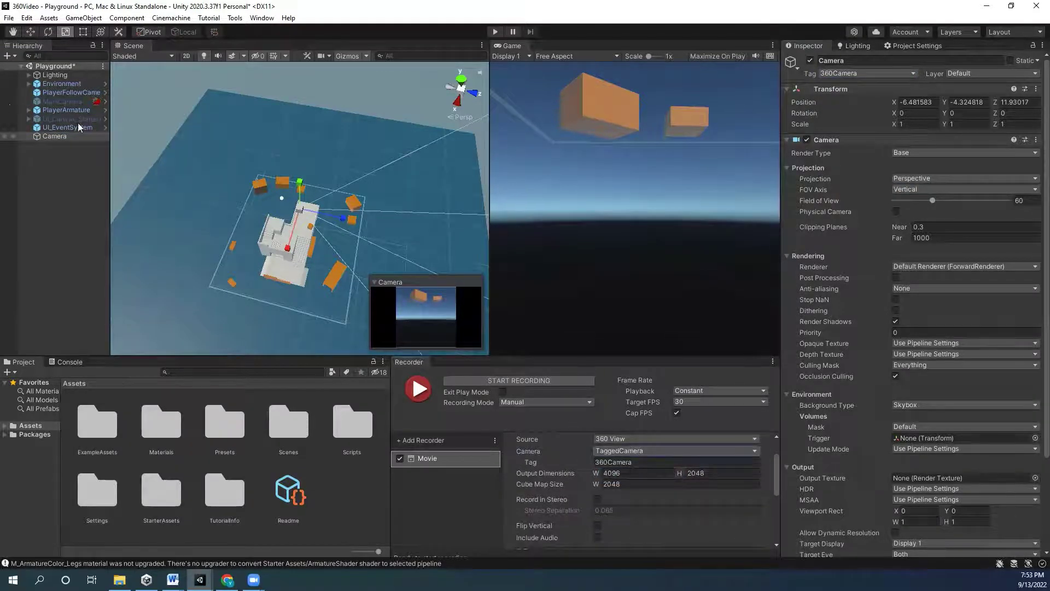
{"action": "left_click", "coordinate": [62, 102]}
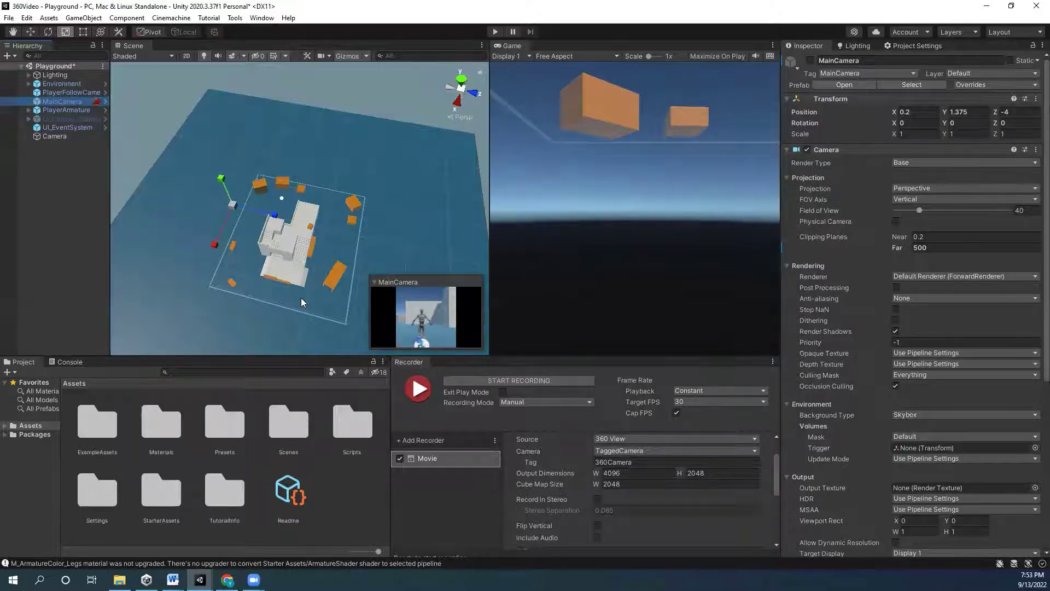
{"action": "left_click", "coordinate": [67, 127]}
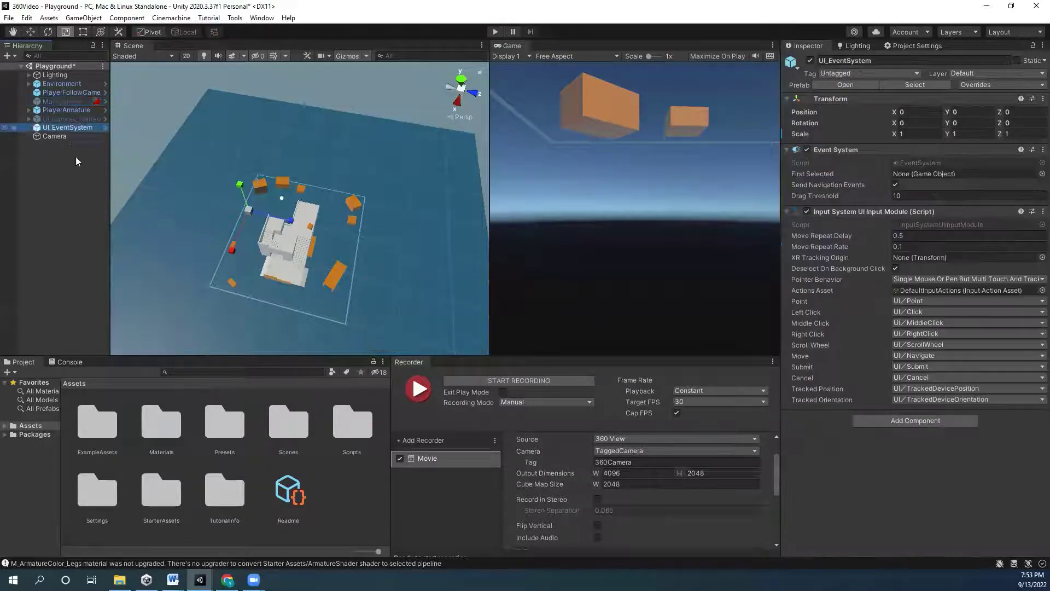
{"action": "left_click", "coordinate": [55, 137]}
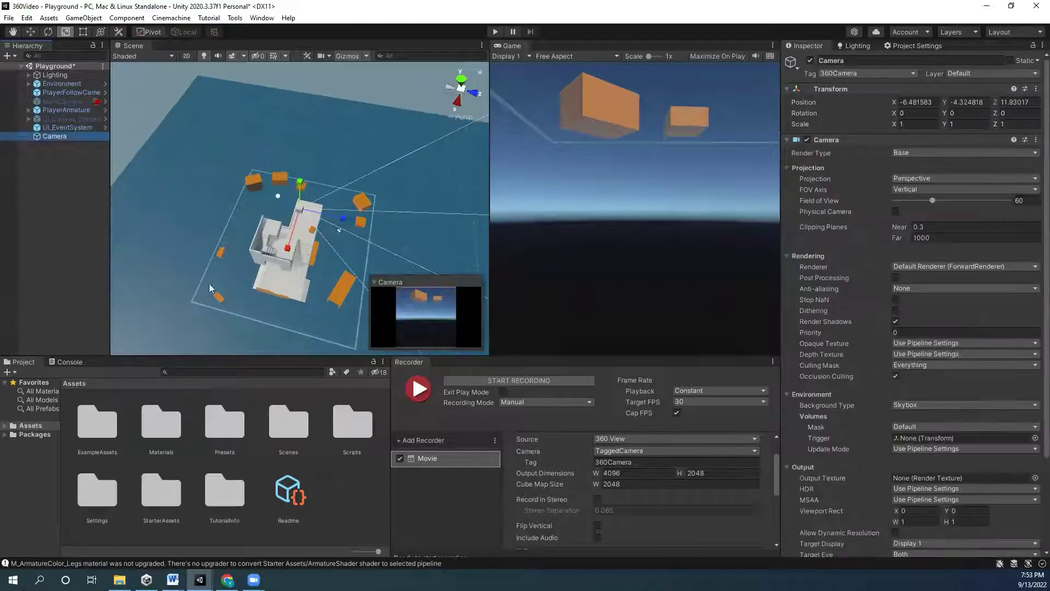
{"action": "key", "text": "f"}
{"action": "left_click_drag", "start_coordinate": [290, 219], "coordinate": [336, 234], "text": "alt"}
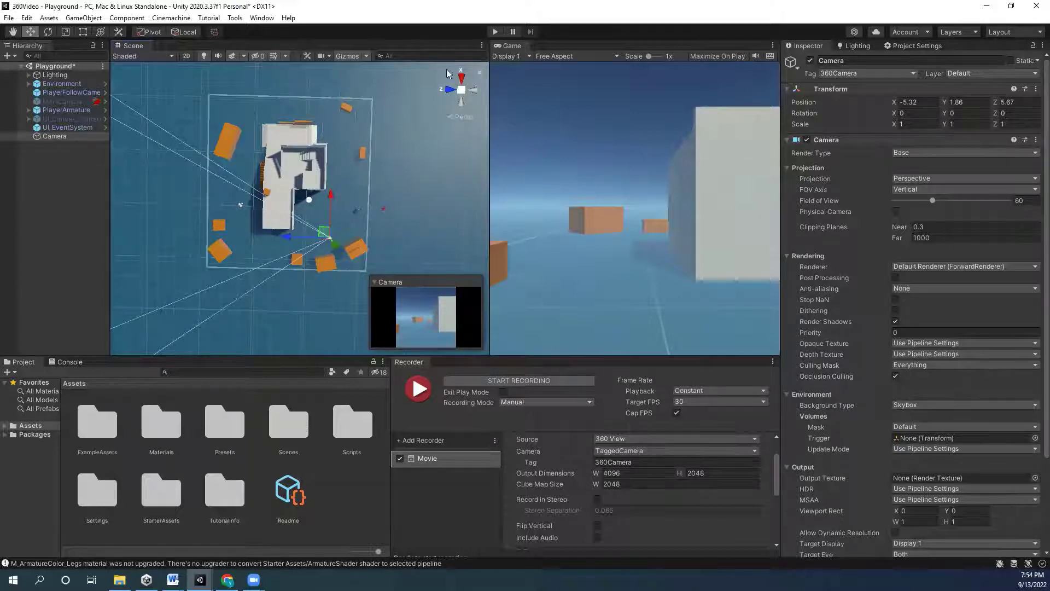
- Widen the Project panel and open the Window menu
{"action": "left_click_drag", "start_coordinate": [393, 377], "coordinate": [474, 378]}
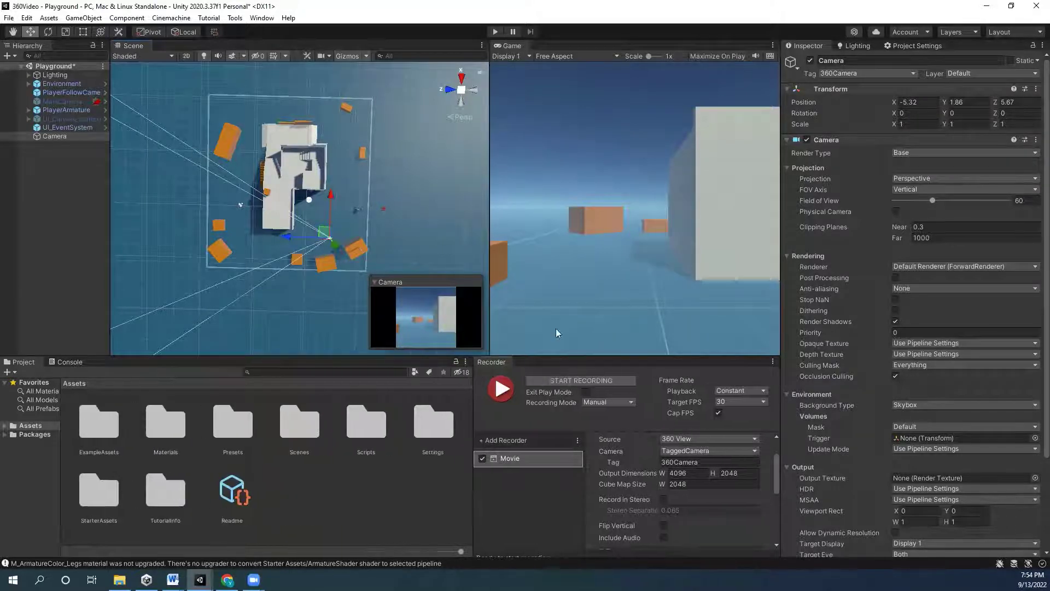
{"action": "left_click", "coordinate": [262, 18]}
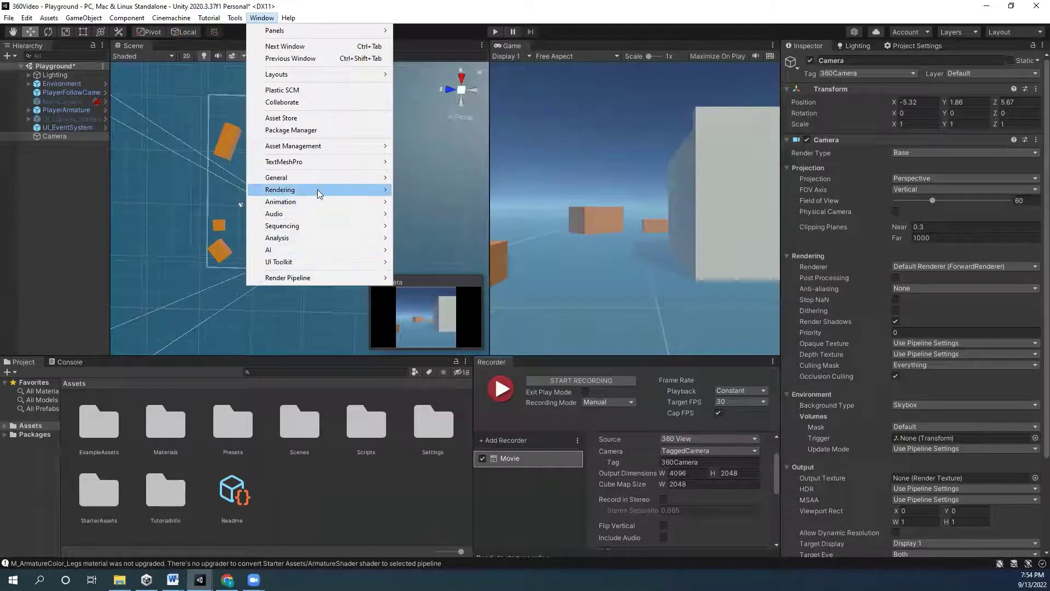
- Dock the Animation window beside Project and create a Camera clip named CamAnimation
{"action": "mouse_move", "coordinate": [306, 203]}
{"action": "left_click", "coordinate": [452, 202]}
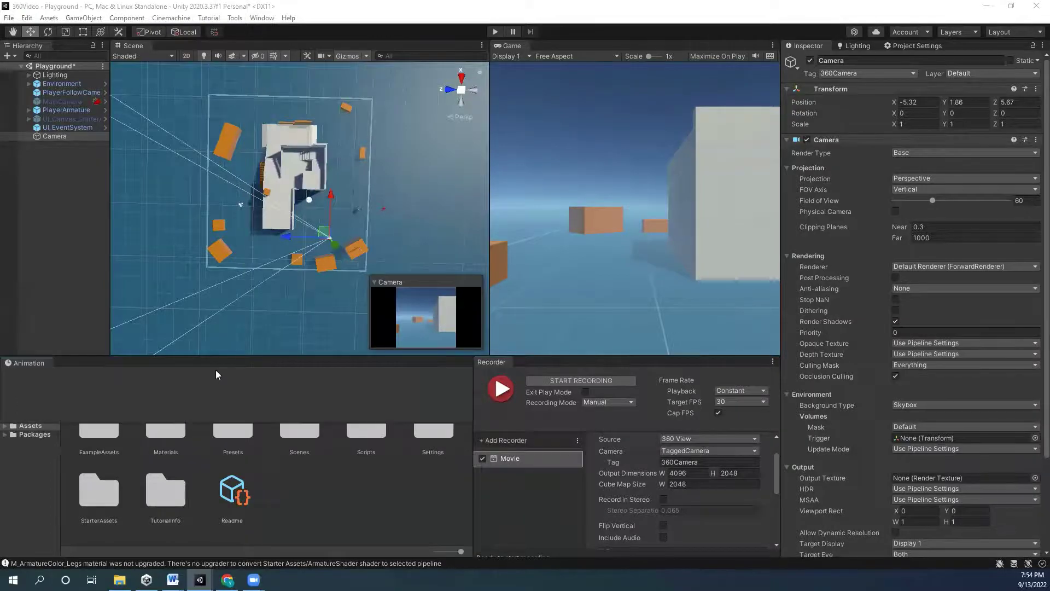
{"action": "left_click_drag", "start_coordinate": [342, 362], "coordinate": [139, 364]}
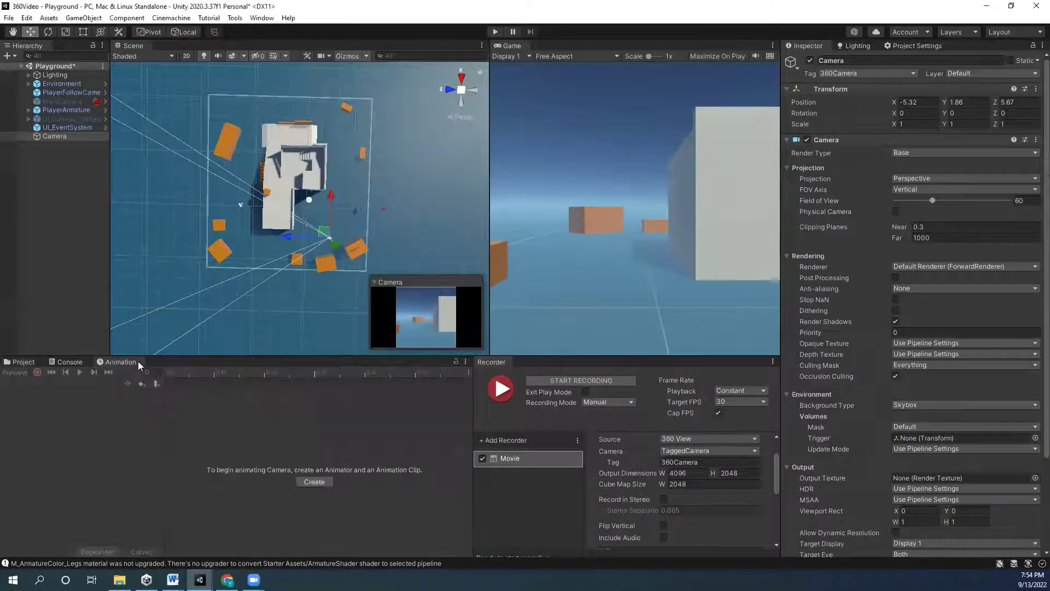
{"action": "left_click", "coordinate": [317, 482]}
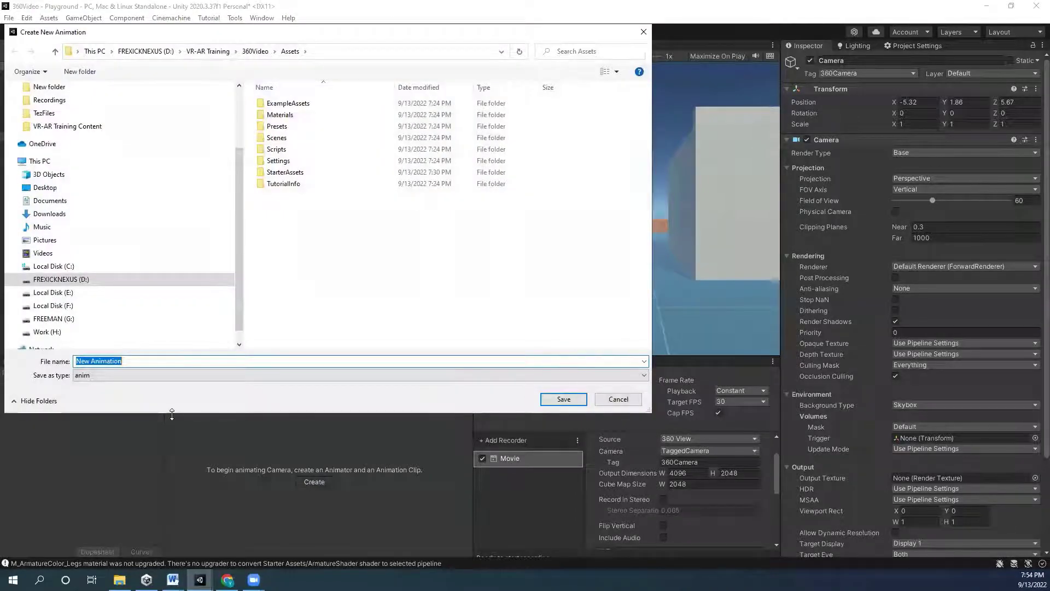
{"action": "type", "text": "CamAnima"}
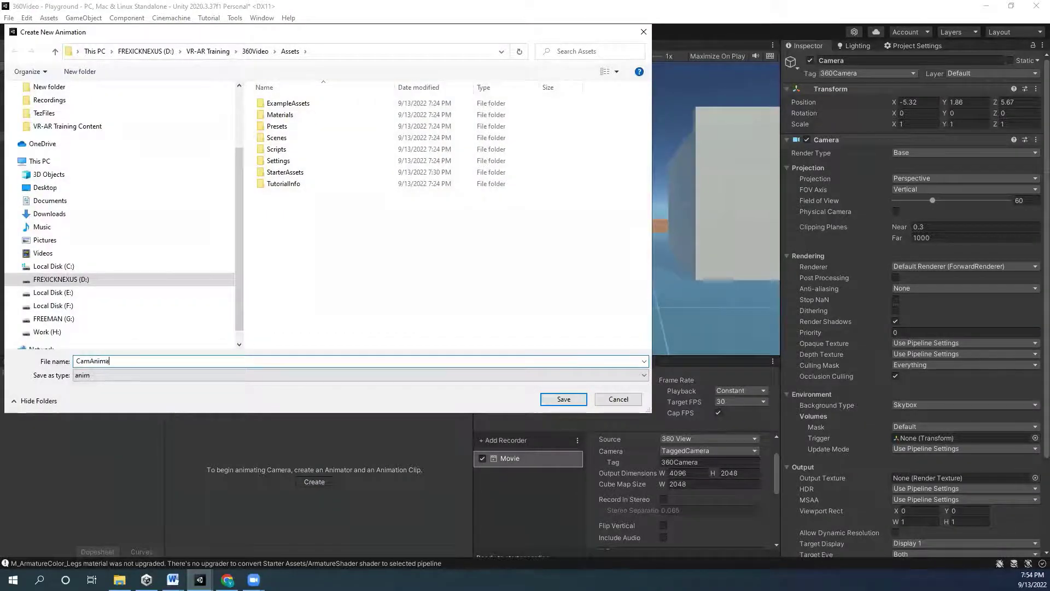
{"action": "type", "text": "tion"}
{"action": "key", "text": "Return"}
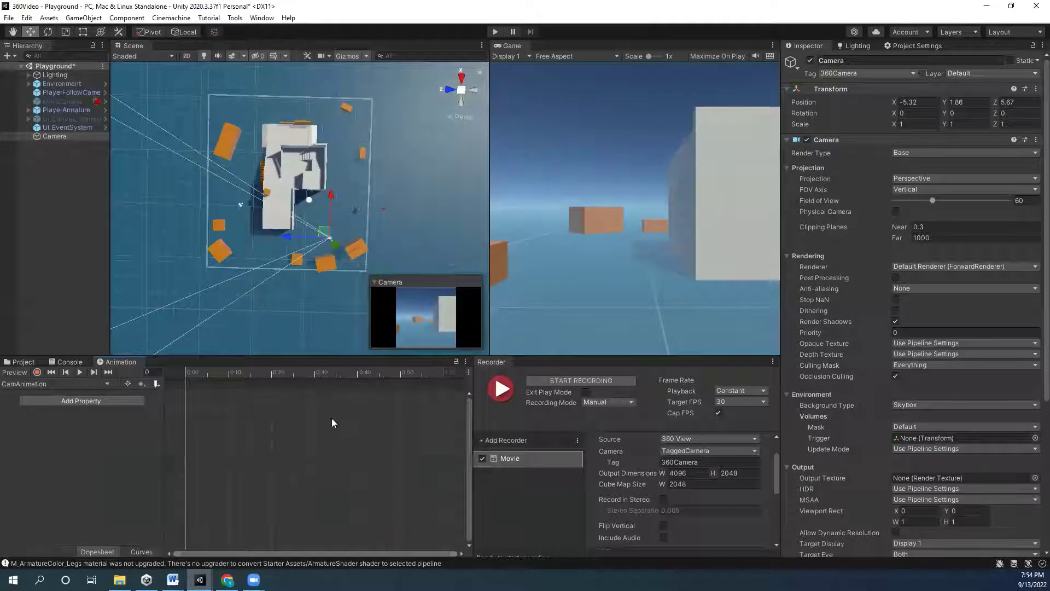
- Turn on keyframe recording and orbit the Scene view to look down on the building
{"action": "left_click", "coordinate": [37, 372]}
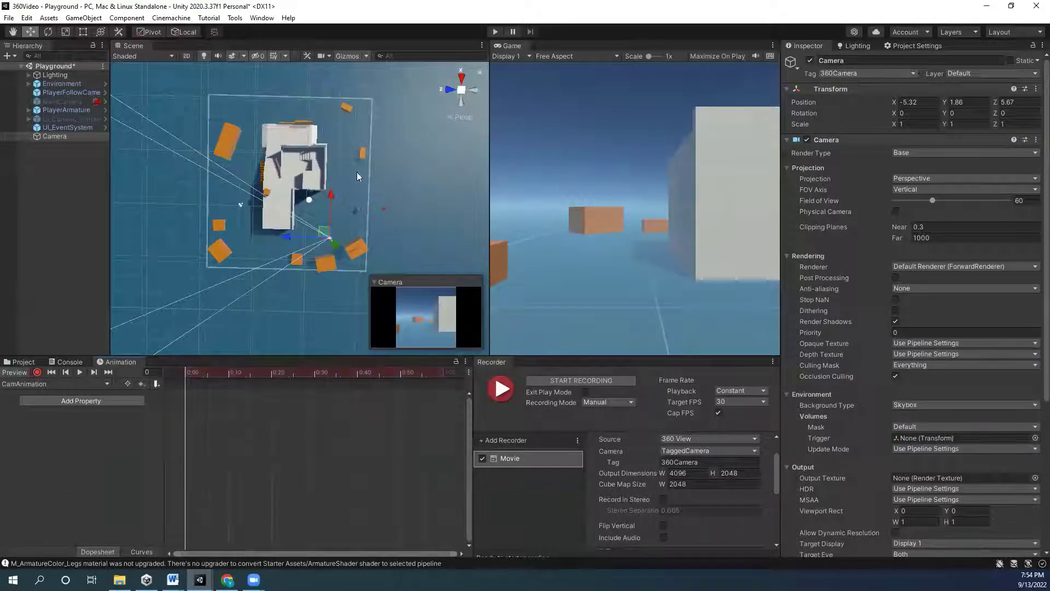
{"action": "scroll", "coordinate": [359, 282], "scroll_direction": "up", "scroll_amount": 3}
{"action": "left_click_drag", "start_coordinate": [405, 267], "coordinate": [306, 229], "text": "alt"}
{"action": "right_click_drag", "start_coordinate": [306, 230], "coordinate": [266, 250], "text": "alt"}
{"action": "left_click_drag", "start_coordinate": [266, 250], "coordinate": [359, 418], "text": "alt"}
- At frame 120, drag the camera to a new spot to key its position
{"action": "left_click_drag", "start_coordinate": [418, 435], "coordinate": [444, 440]}
{"action": "left_click_drag", "start_coordinate": [328, 246], "coordinate": [296, 274], "text": "alt"}
{"action": "scroll", "coordinate": [410, 416], "scroll_direction": "right", "scroll_amount": 5}
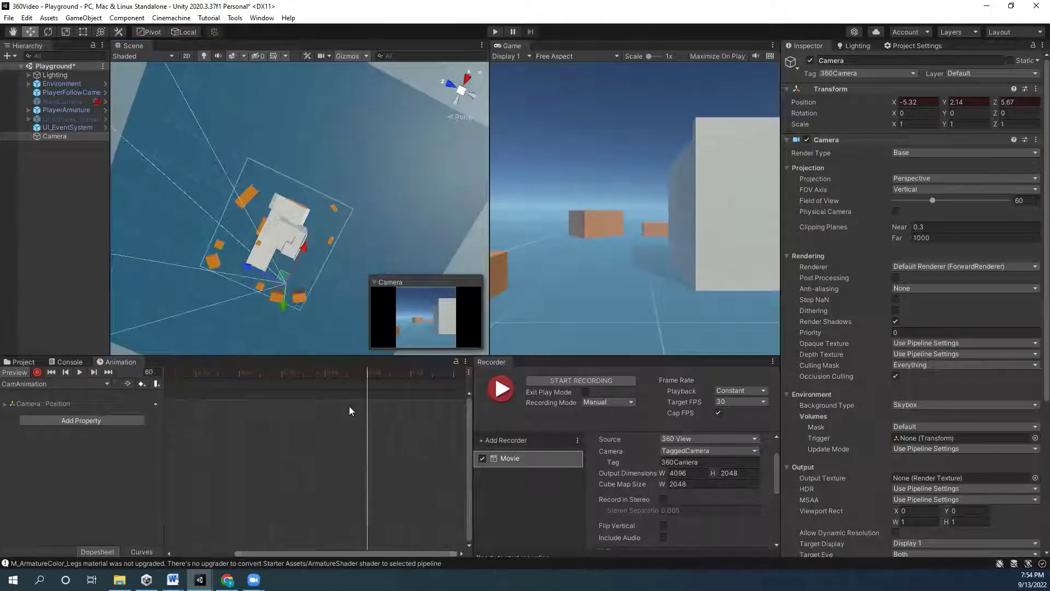
{"action": "left_click", "coordinate": [364, 372]}
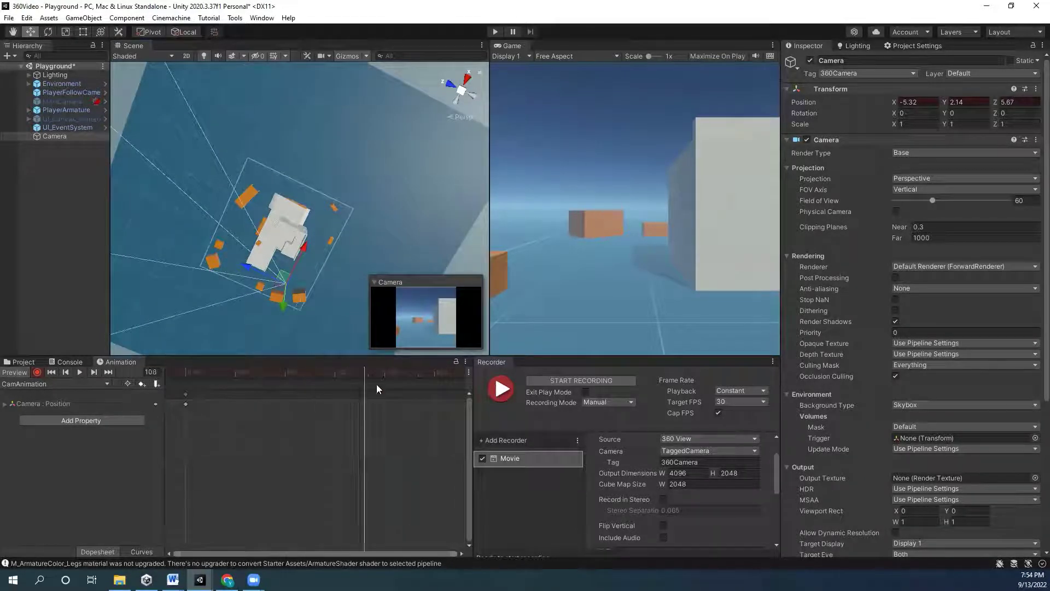
{"action": "left_click_drag", "start_coordinate": [383, 390], "coordinate": [384, 391]}
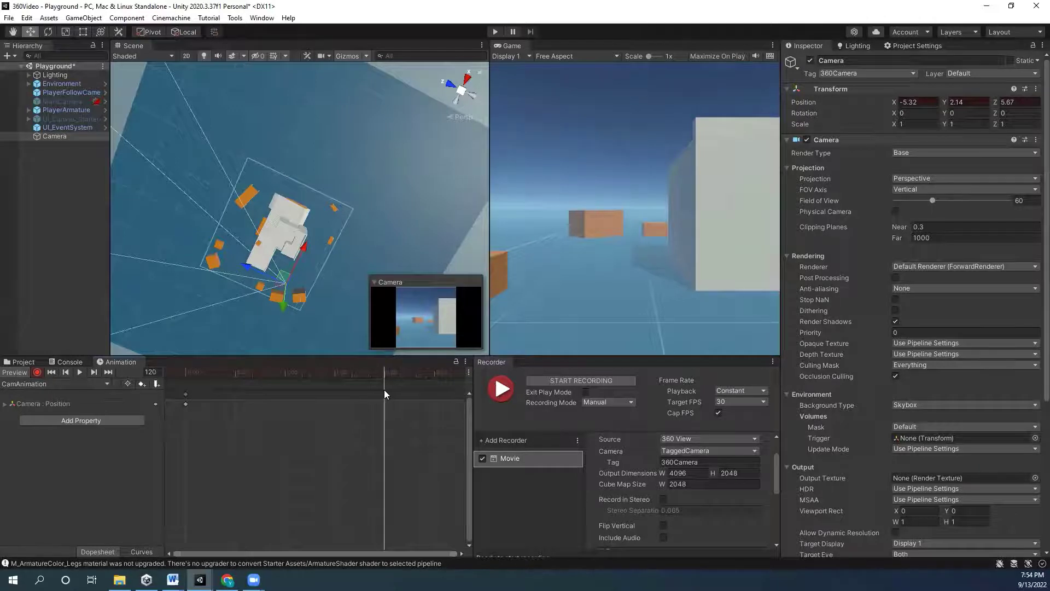
{"action": "scroll", "coordinate": [300, 208], "scroll_direction": "up", "scroll_amount": 3}
{"action": "left_click_drag", "start_coordinate": [268, 282], "coordinate": [333, 207]}
- At frame 240, move the camera across the level for the next keyframe
{"action": "scroll", "coordinate": [423, 377], "scroll_direction": "down", "scroll_amount": 3}
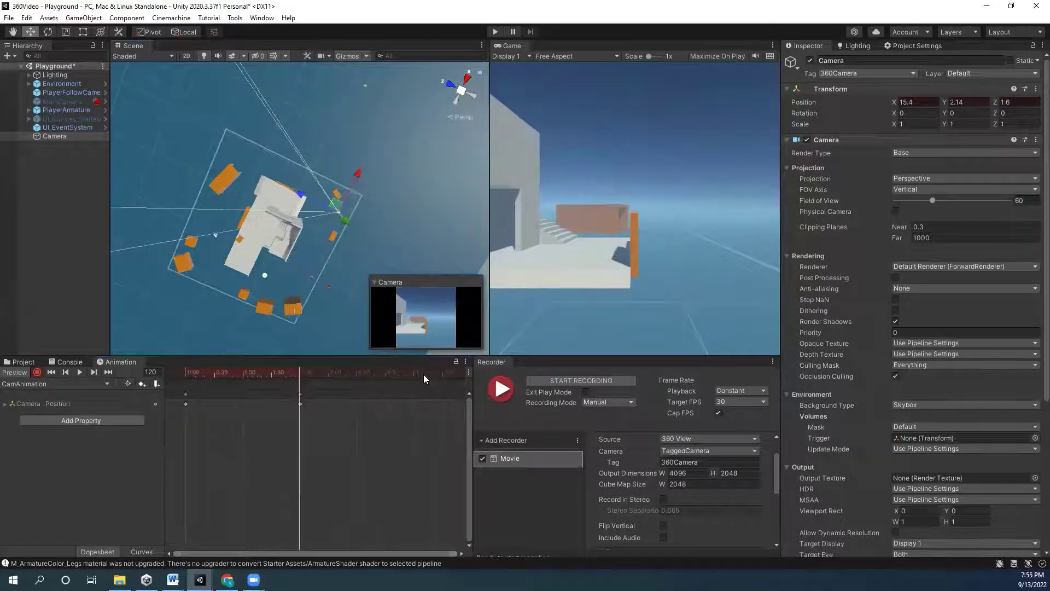
{"action": "left_click", "coordinate": [413, 380]}
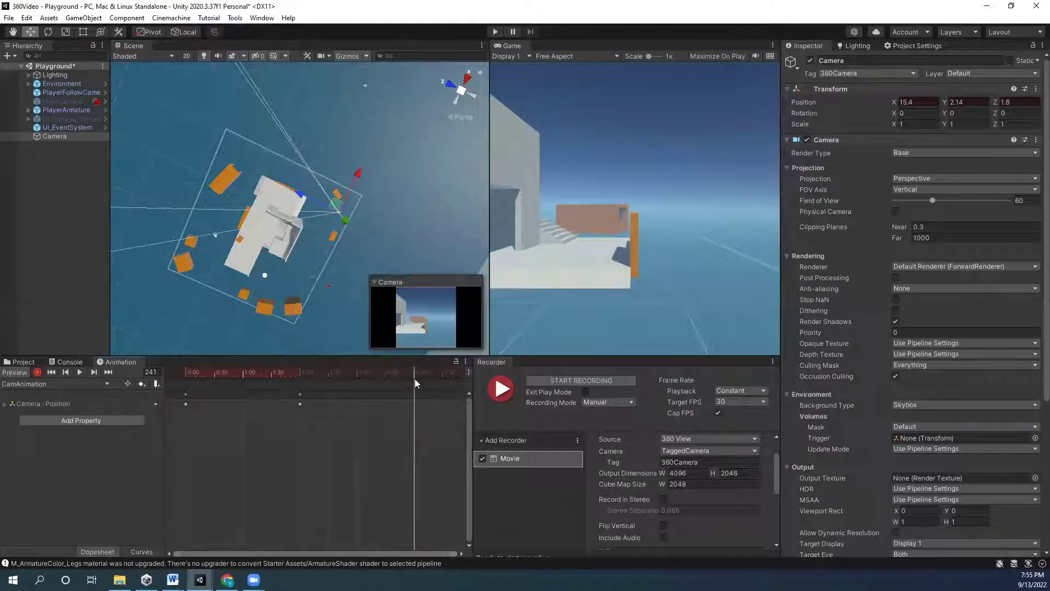
{"action": "left_click_drag", "start_coordinate": [413, 380], "coordinate": [415, 382]}
{"action": "left_click_drag", "start_coordinate": [334, 206], "coordinate": [249, 166]}
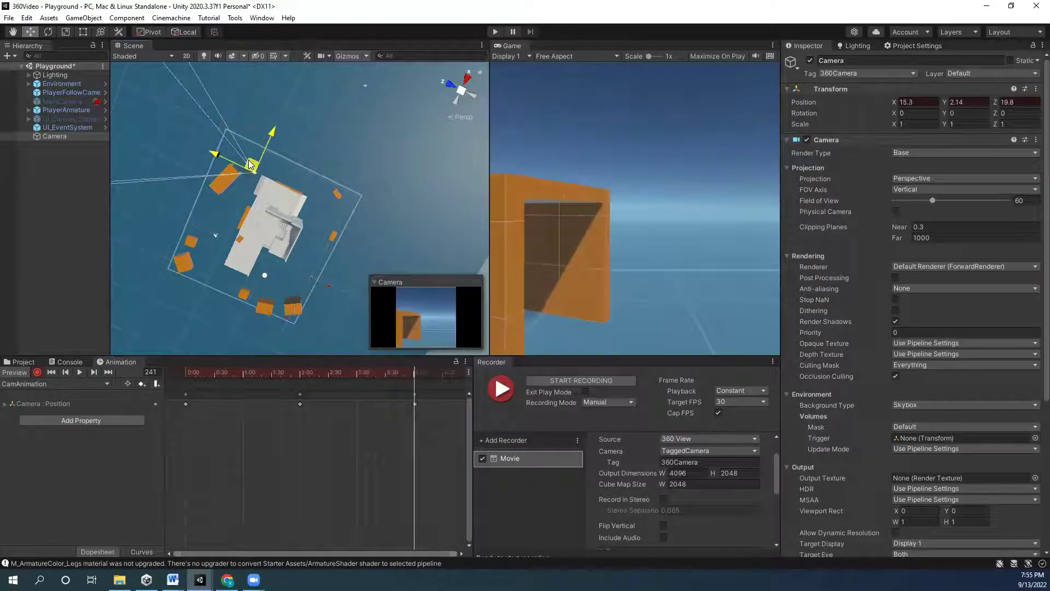
{"action": "left_click_drag", "start_coordinate": [249, 164], "coordinate": [207, 264]}
- Set the playhead exactly on frame 480 on the camera Position track
{"action": "scroll", "coordinate": [441, 395], "scroll_direction": "down", "scroll_amount": 2}
{"action": "left_click", "coordinate": [428, 375]}
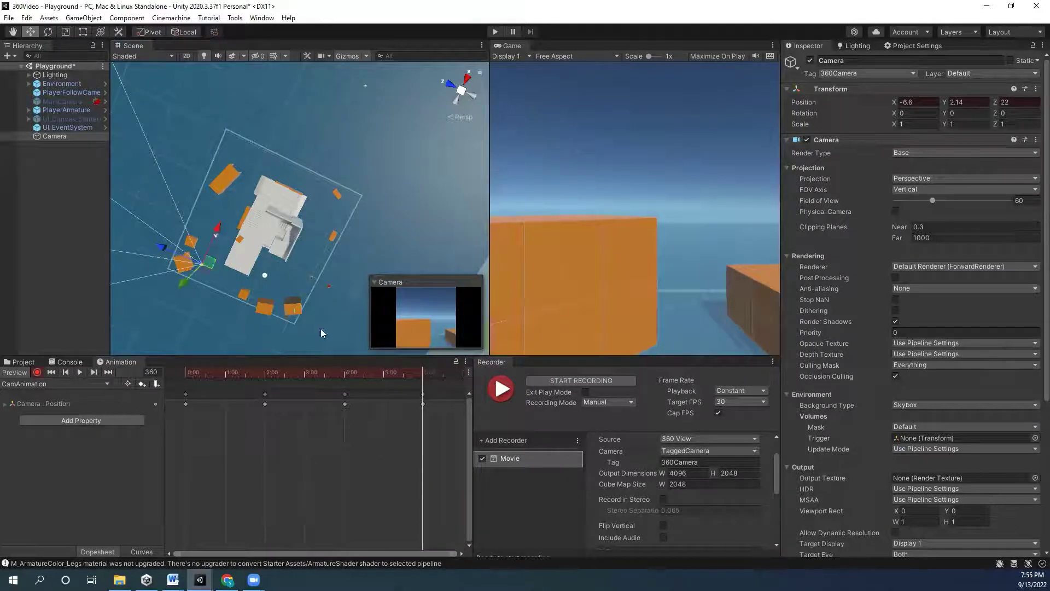
{"action": "scroll", "coordinate": [369, 373], "scroll_direction": "down", "scroll_amount": 2}
{"action": "left_click_drag", "start_coordinate": [367, 376], "coordinate": [427, 388]}
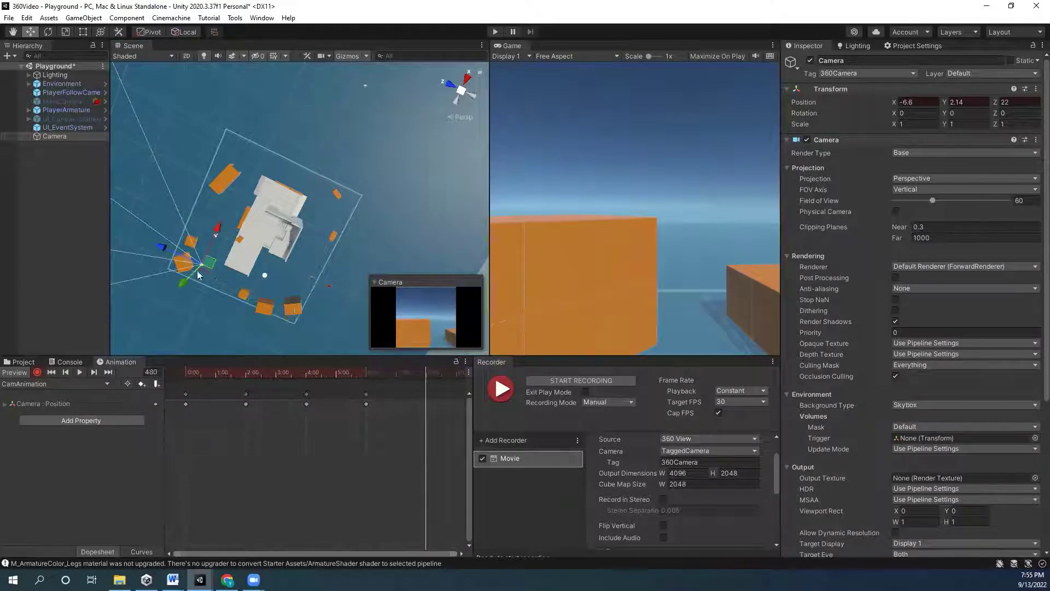
{"action": "left_click", "coordinate": [183, 405]}
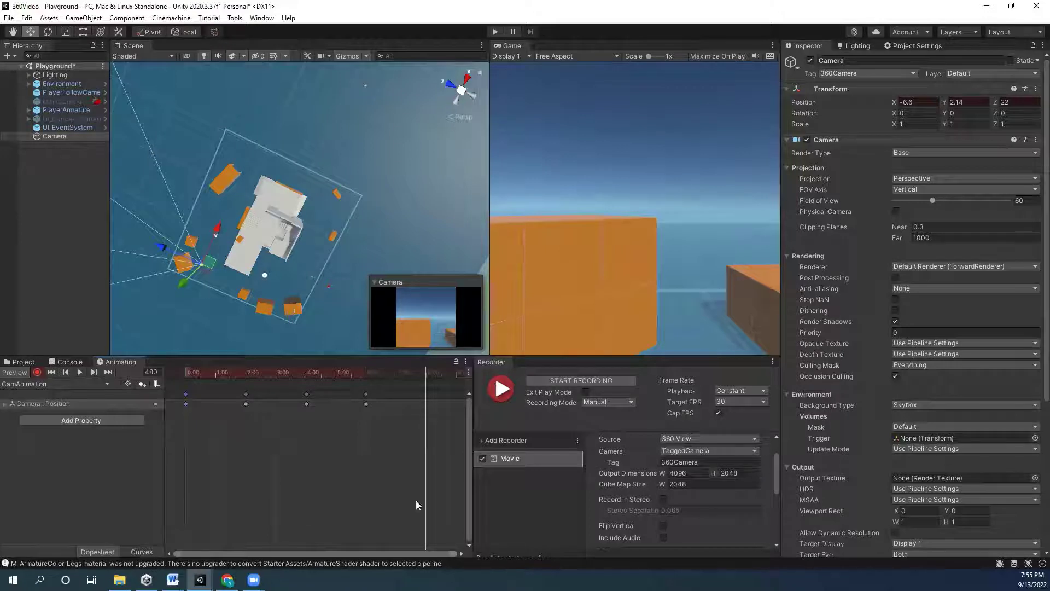
{"action": "left_click_drag", "start_coordinate": [424, 389], "coordinate": [426, 395]}
{"action": "scroll", "coordinate": [432, 404], "scroll_direction": "up", "scroll_amount": 5}
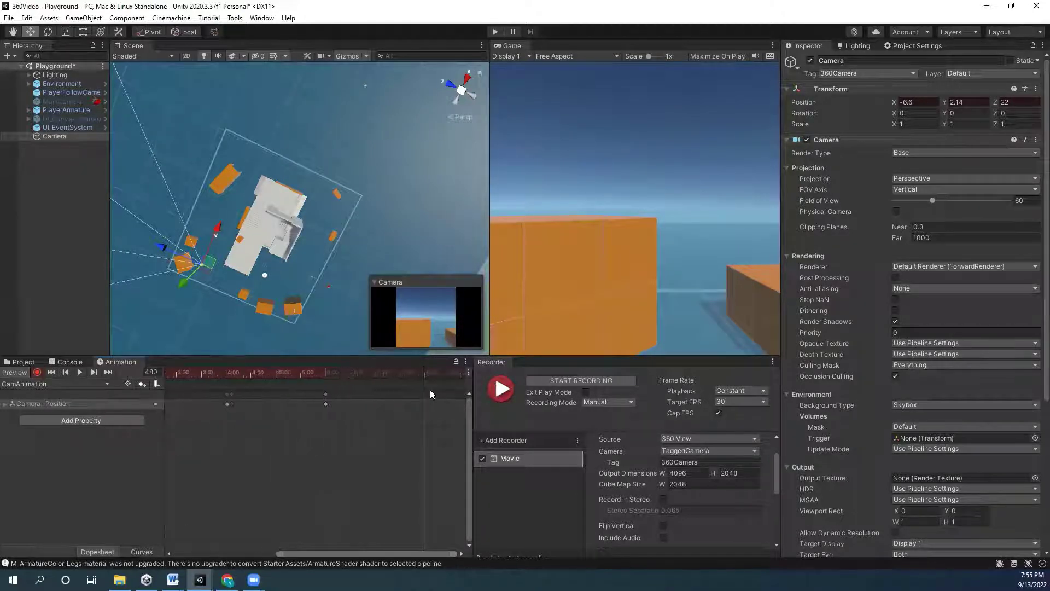
{"action": "scroll", "coordinate": [433, 383], "scroll_direction": "up", "scroll_amount": 3}
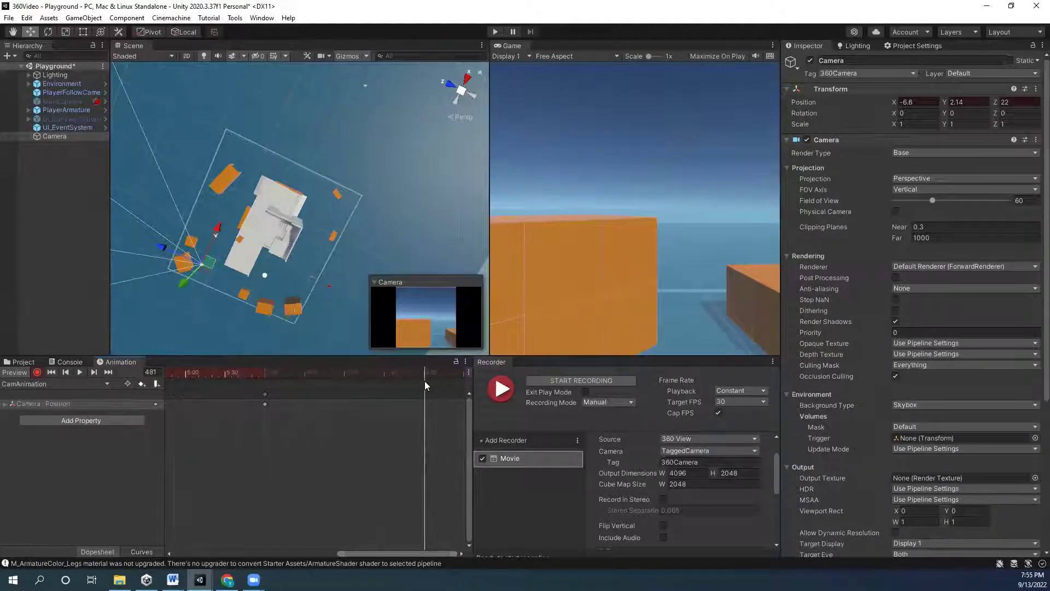
{"action": "left_click", "coordinate": [425, 373]}
{"action": "scroll", "coordinate": [275, 457], "scroll_direction": "down", "scroll_amount": 3}
{"action": "scroll", "coordinate": [275, 458], "scroll_direction": "down", "scroll_amount": 4}
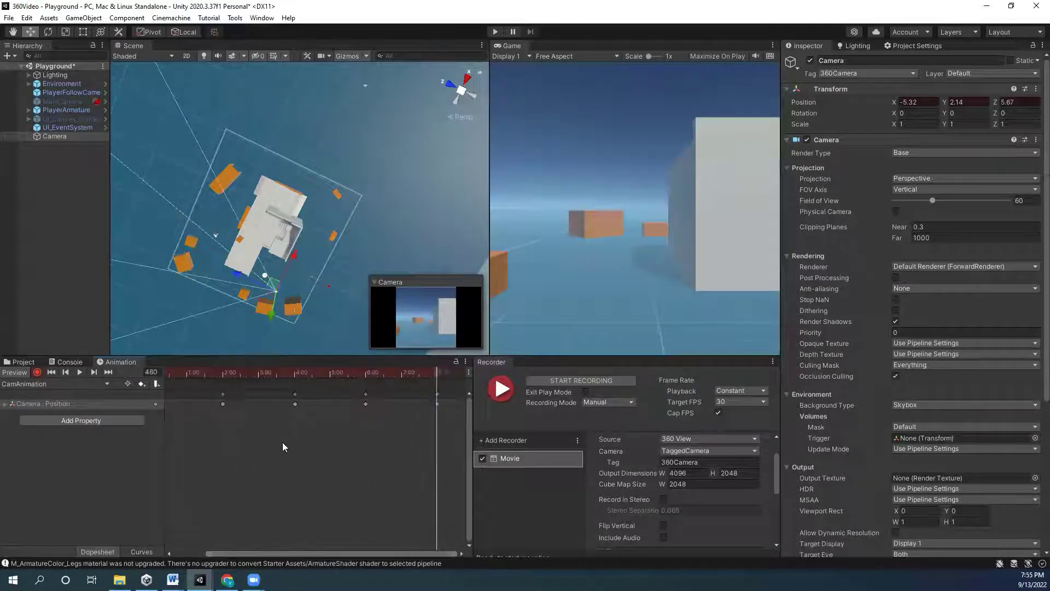
- Preview the camera animation, then scrub back and jump to the previous keyframe
{"action": "left_click", "coordinate": [80, 371]}
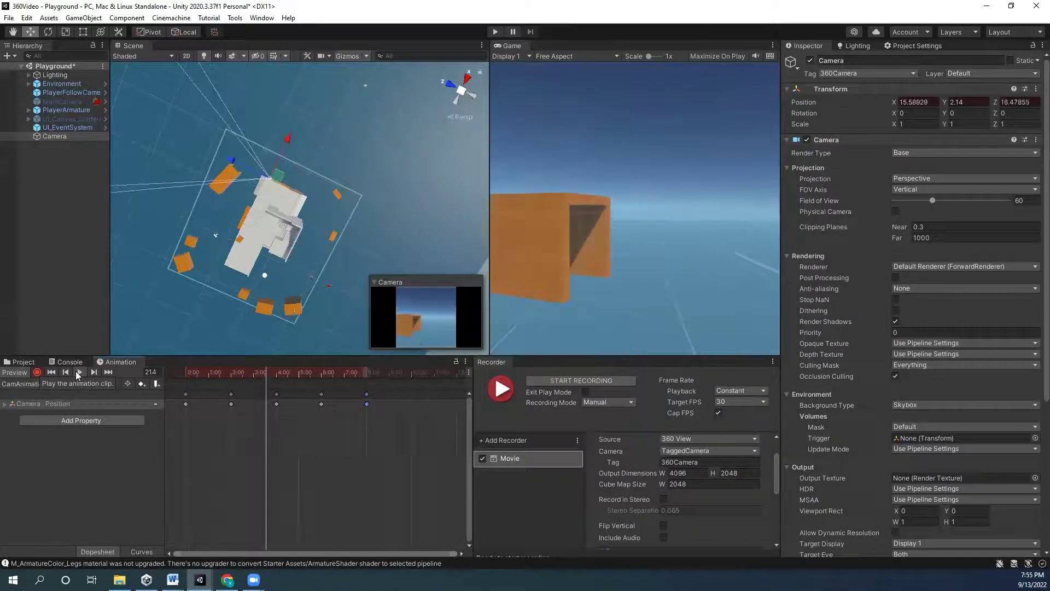
{"action": "left_click", "coordinate": [78, 371]}
{"action": "left_click_drag", "start_coordinate": [186, 374], "coordinate": [276, 404]}
{"action": "key", "text": "alt+comma"}
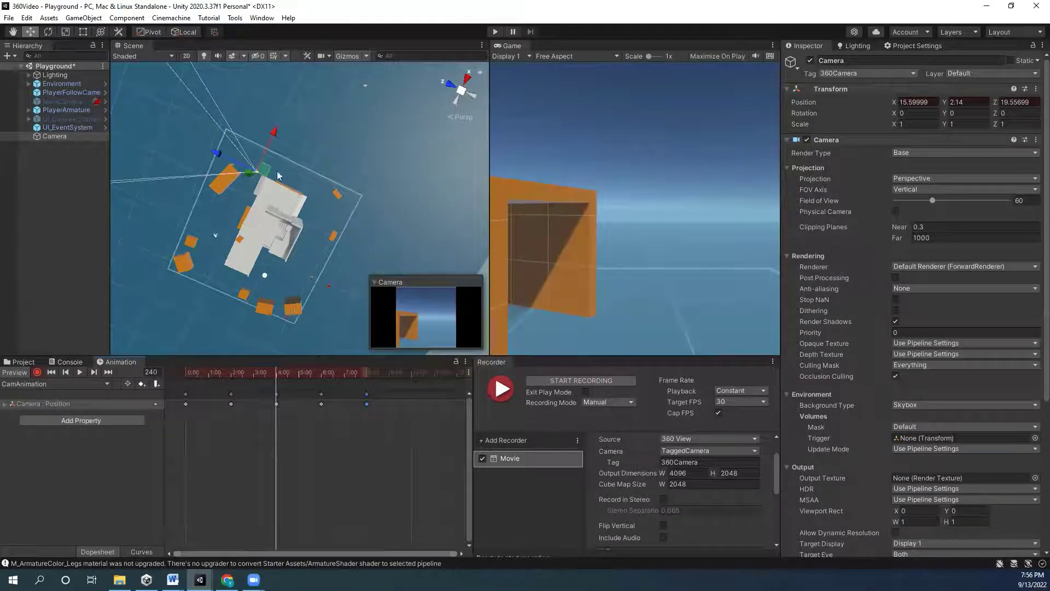
- Nudge the camera slightly, replay the animation and stop it to reset to frame 0
{"action": "left_click_drag", "start_coordinate": [259, 168], "coordinate": [258, 159]}
{"action": "left_click_drag", "start_coordinate": [339, 374], "coordinate": [263, 398]}
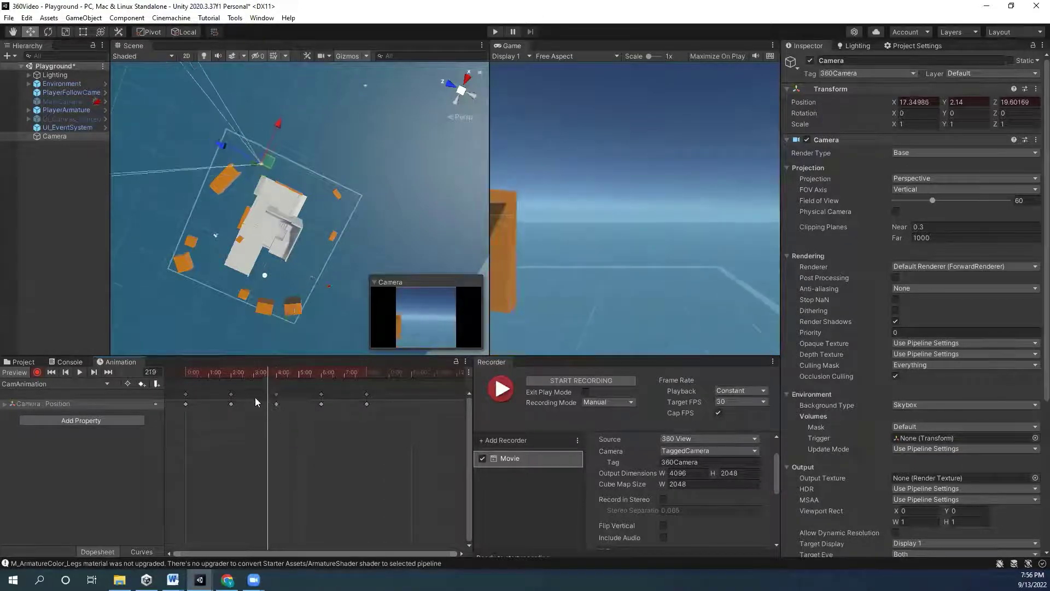
{"action": "left_click", "coordinate": [83, 372]}
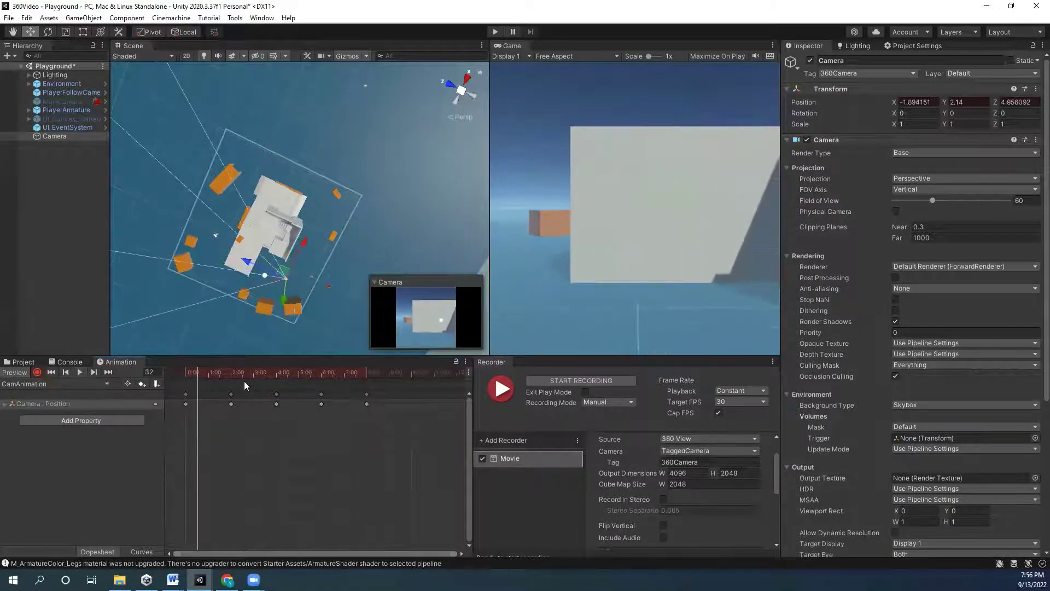
{"action": "left_click", "coordinate": [79, 372]}
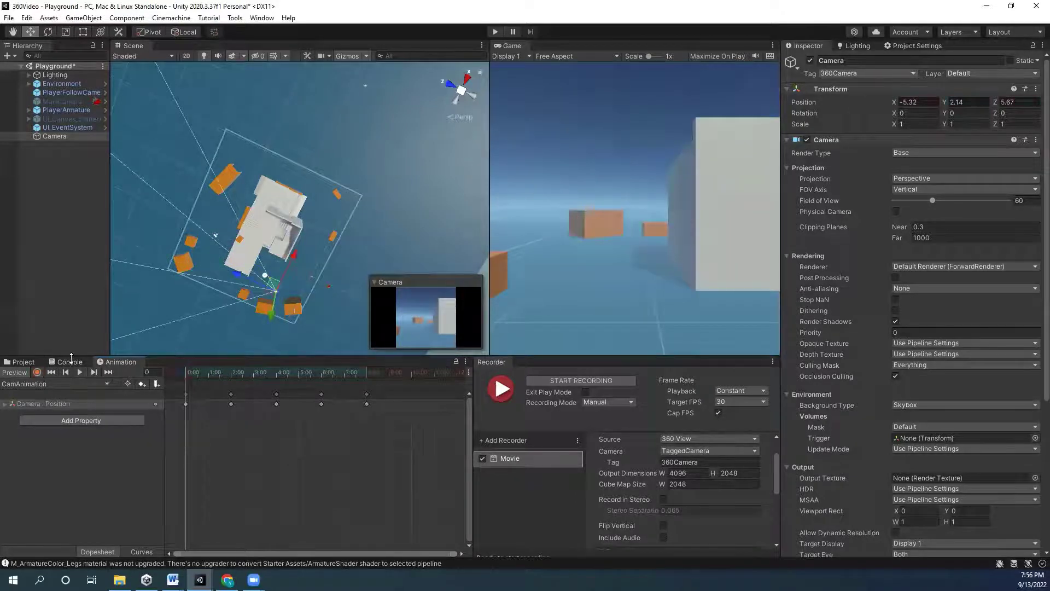
- Capture the 360 flythrough in Play mode (Ctrl+P), then stop recording and exit Play
{"action": "left_click", "coordinate": [33, 362]}
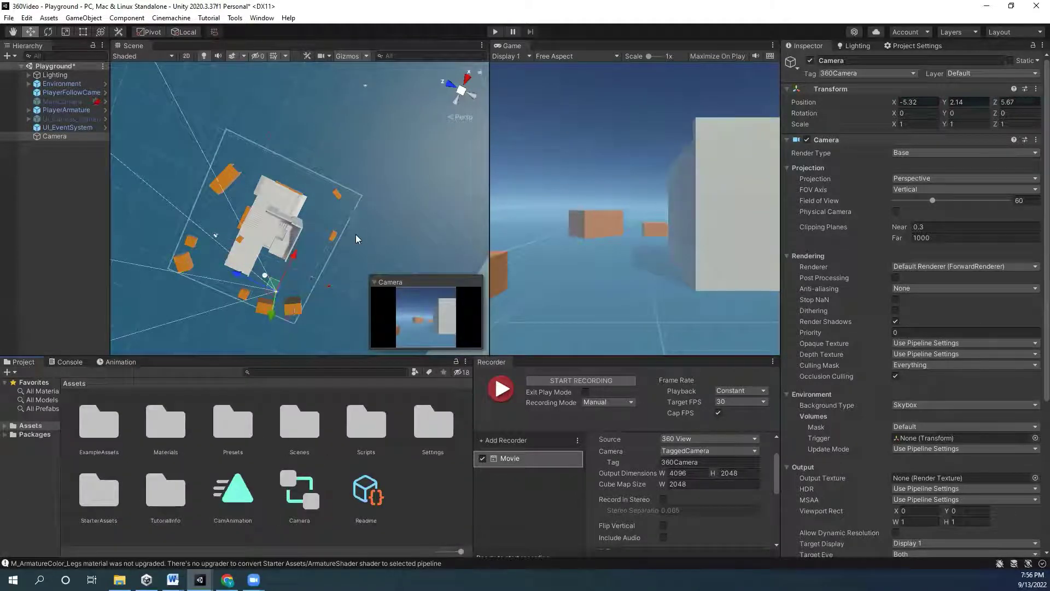
{"action": "left_click_drag", "start_coordinate": [356, 239], "coordinate": [364, 219], "text": "alt"}
{"action": "key", "text": "ctrl+p"}
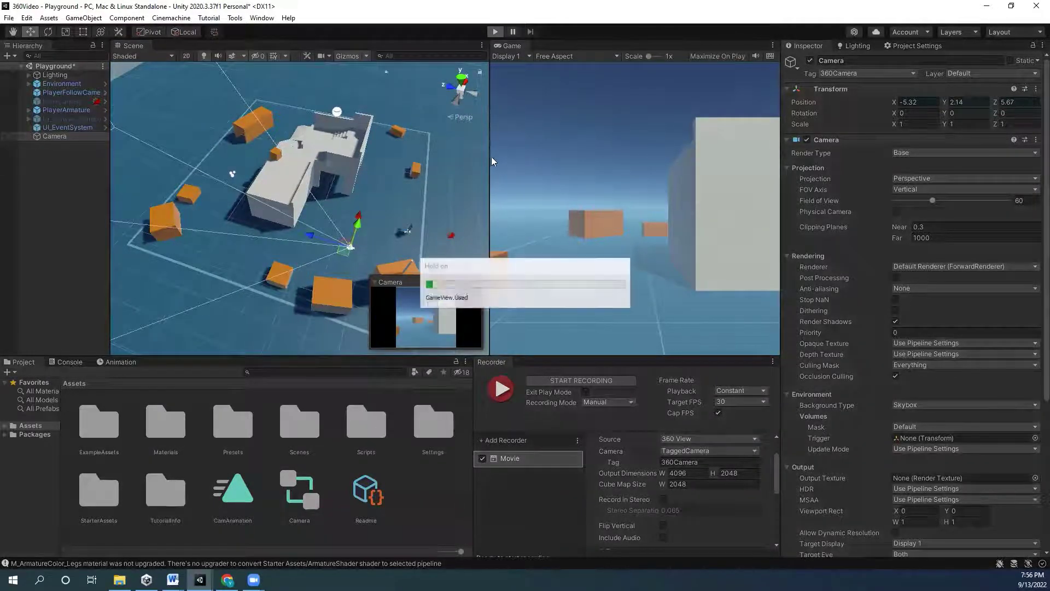
{"action": "left_click_drag", "start_coordinate": [202, 158], "coordinate": [220, 158]}
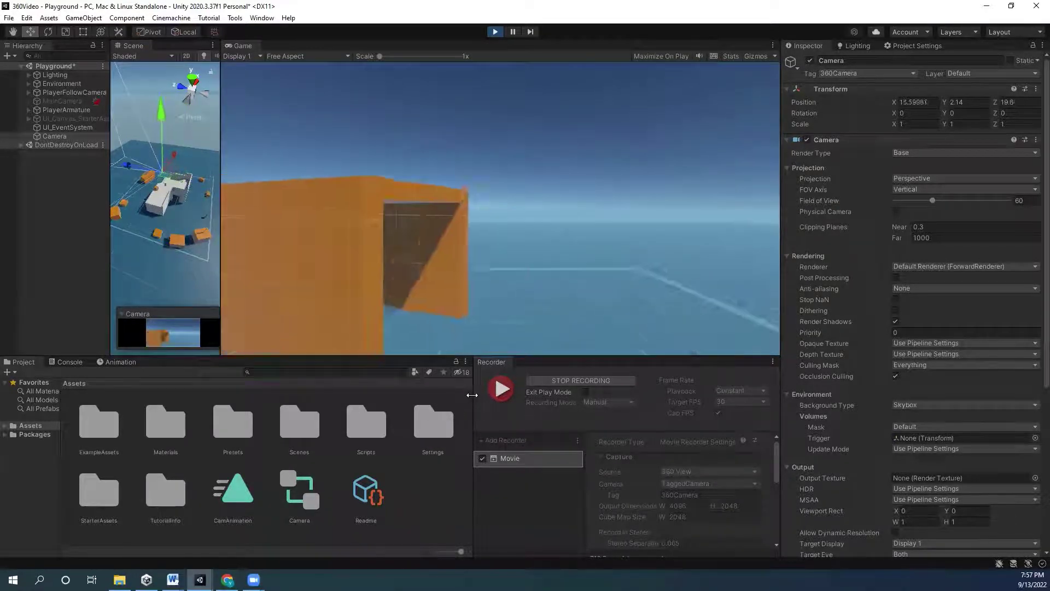
{"action": "left_click_drag", "start_coordinate": [474, 415], "coordinate": [277, 416]}
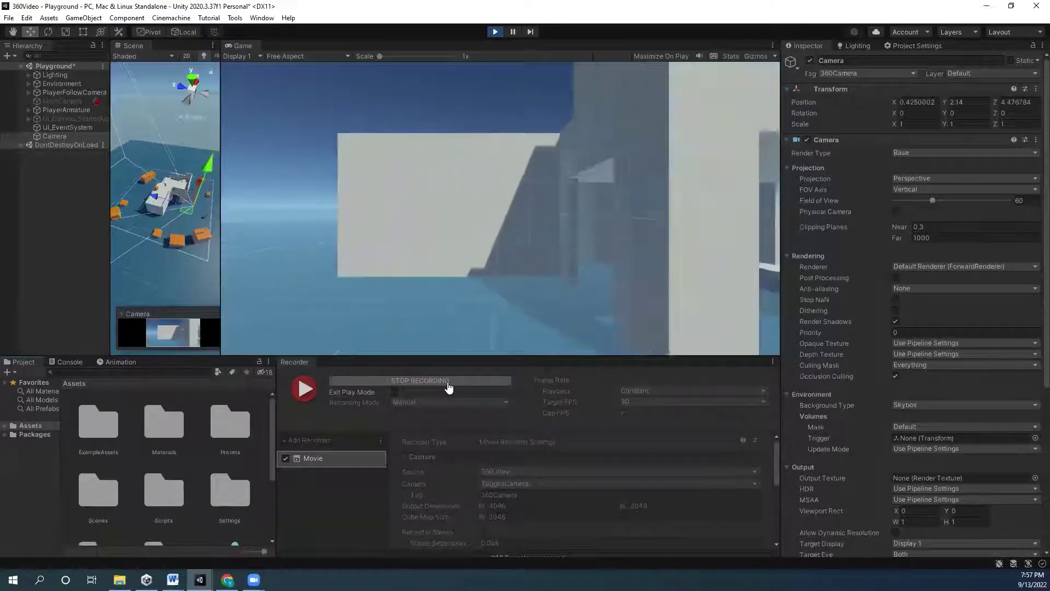
{"action": "left_click", "coordinate": [447, 382]}
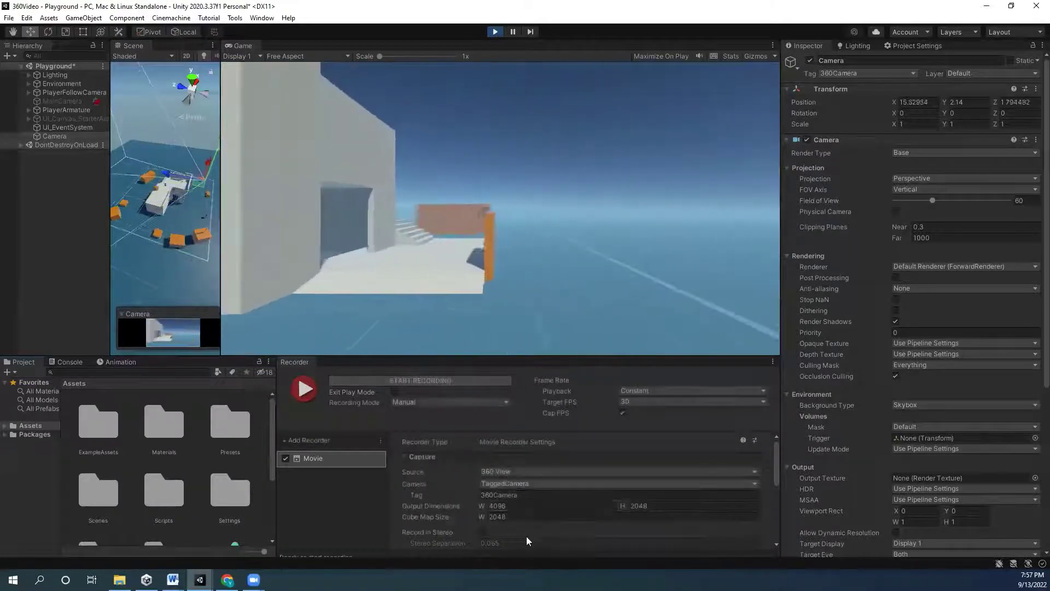
{"action": "left_click", "coordinate": [495, 32]}
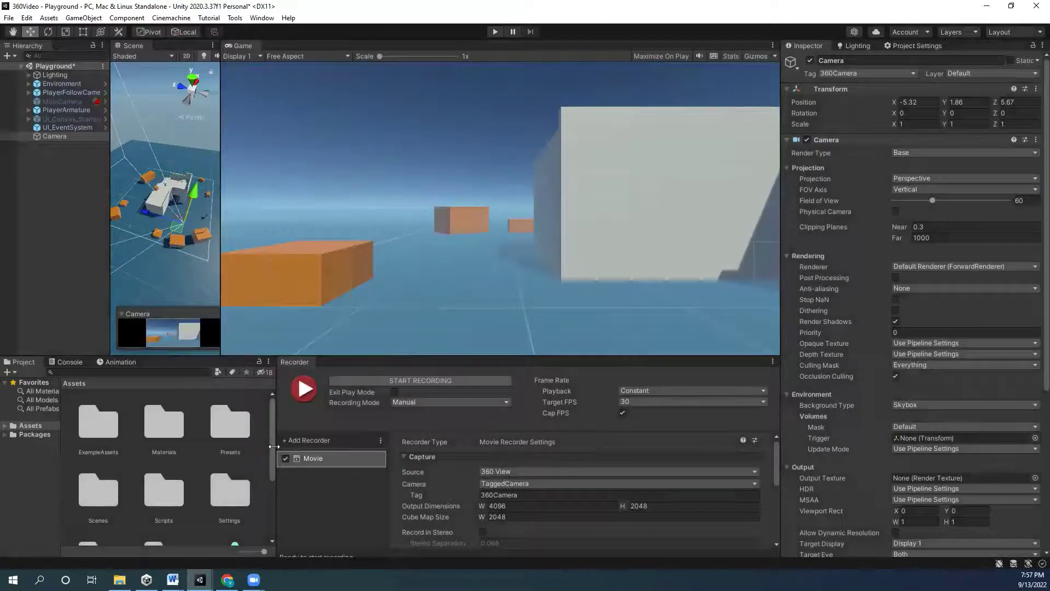
- Reveal the project's Assets folder in File Explorer from the Settings folder
{"action": "left_click_drag", "start_coordinate": [274, 446], "coordinate": [570, 462]}
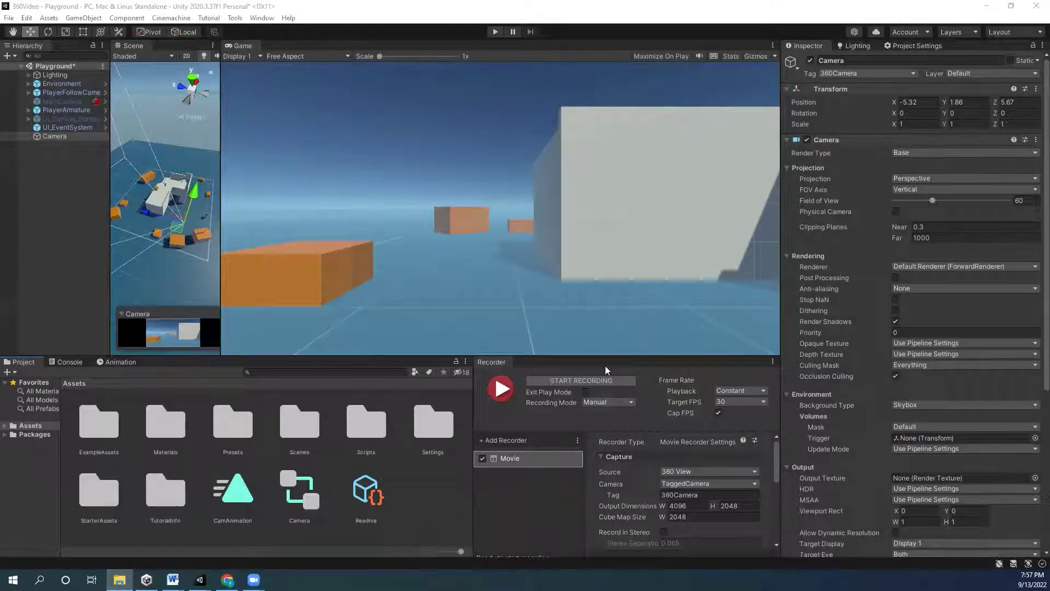
{"action": "right_click", "coordinate": [408, 434]}
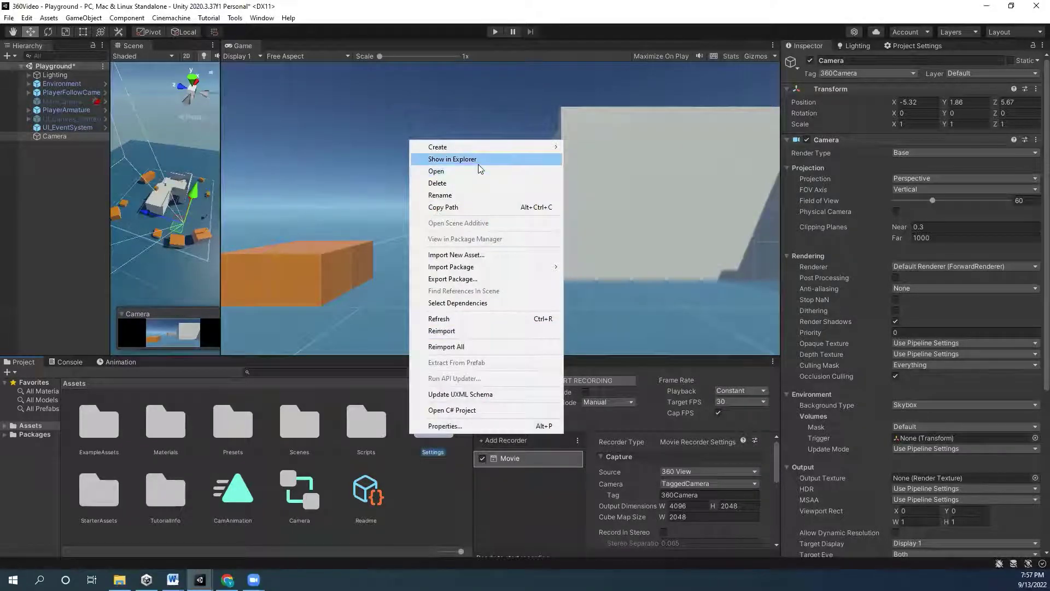
{"action": "left_click", "coordinate": [477, 160]}
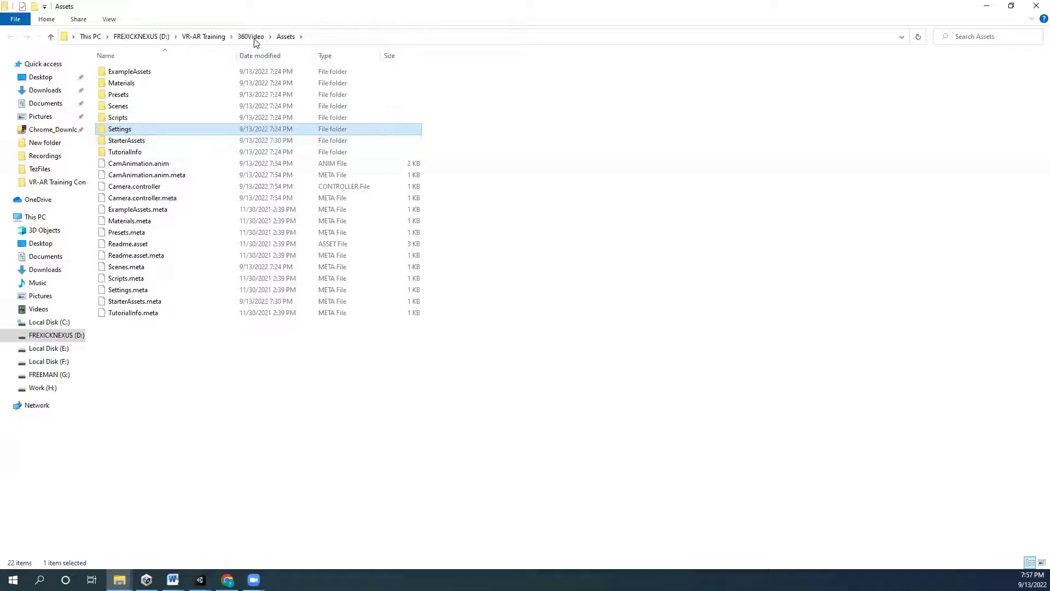
- Go up to the 360Video folder and open 360View001 in the Recordings folder
{"action": "left_click", "coordinate": [250, 36]}
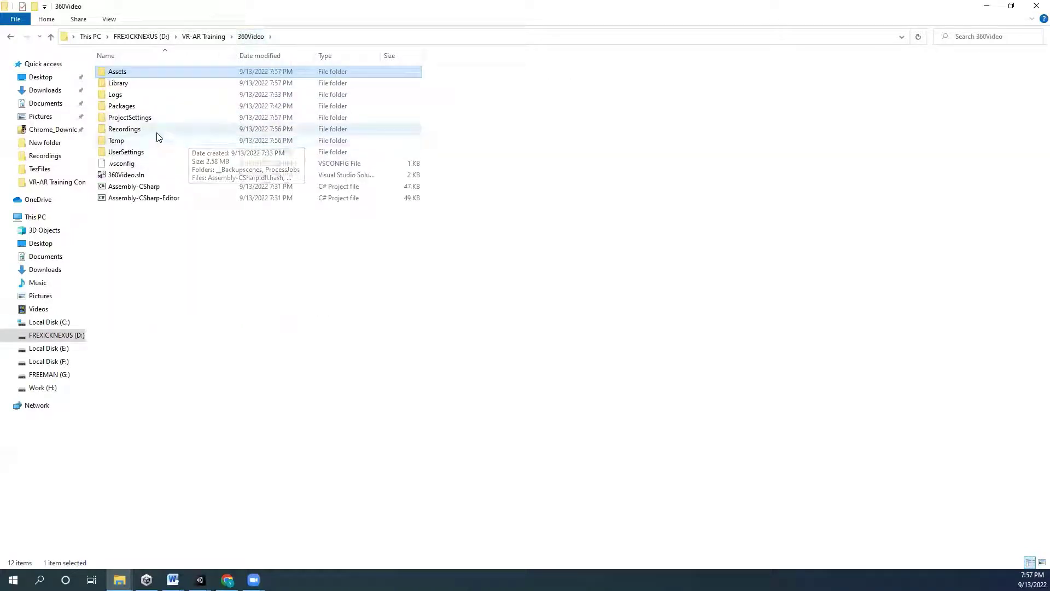
{"action": "left_click", "coordinate": [180, 129]}
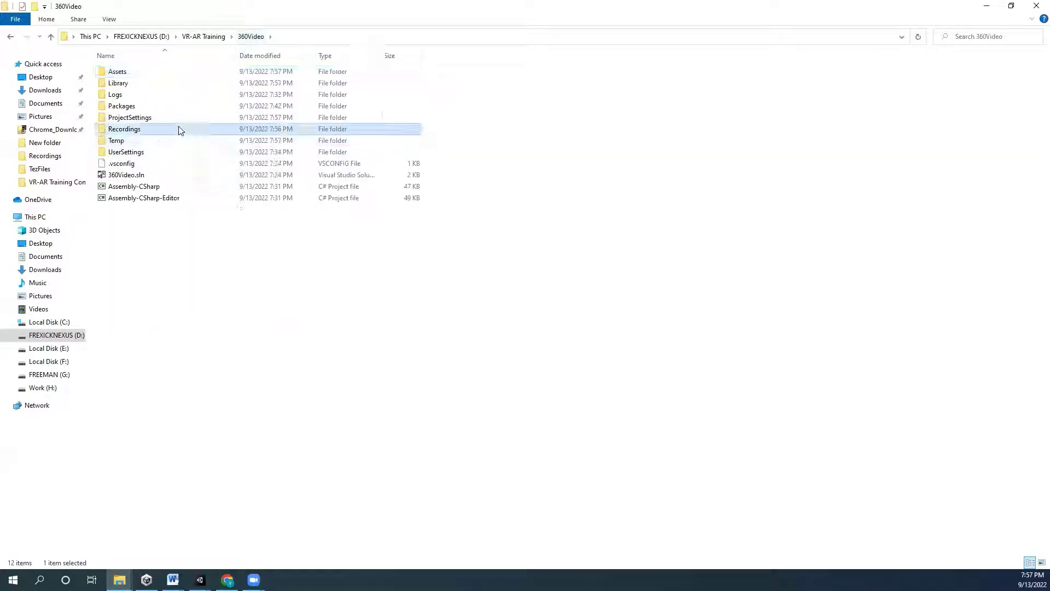
{"action": "double_click", "coordinate": [145, 134]}
{"action": "left_click", "coordinate": [140, 95]}
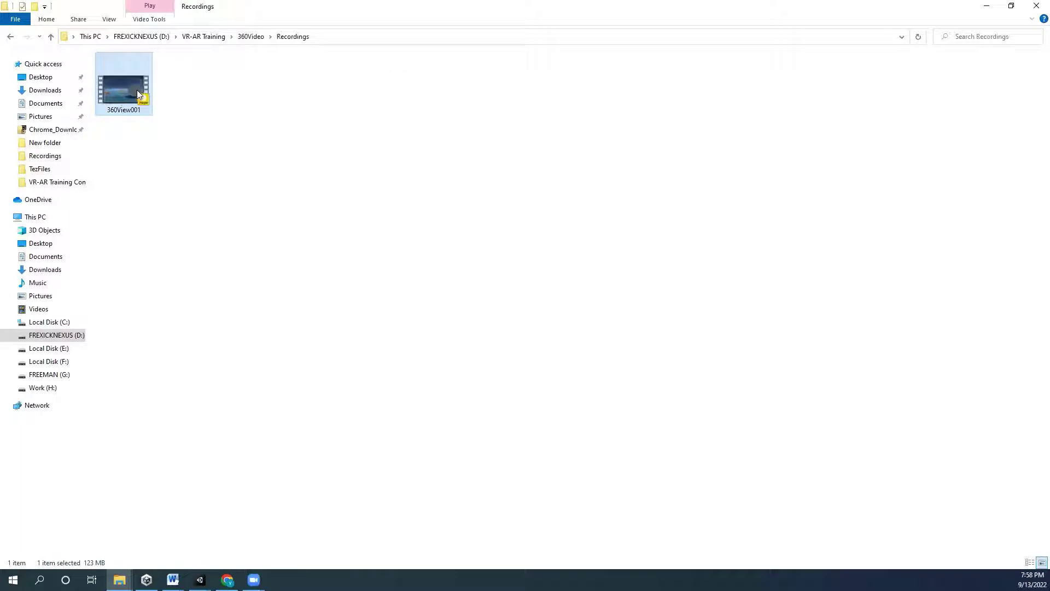
{"action": "double_click", "coordinate": [136, 91]}
- Confirm in Properties Details that 360View001 is 4096 × 2048 at 30 fps, then minimize Explorer
{"action": "left_click", "coordinate": [194, 356]}
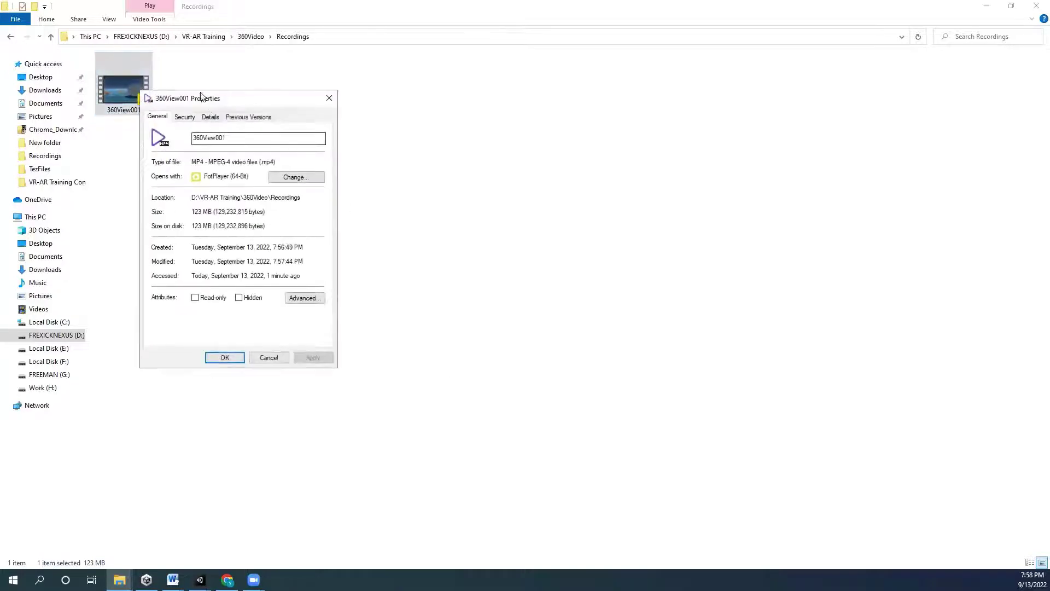
{"action": "left_click", "coordinate": [211, 119]}
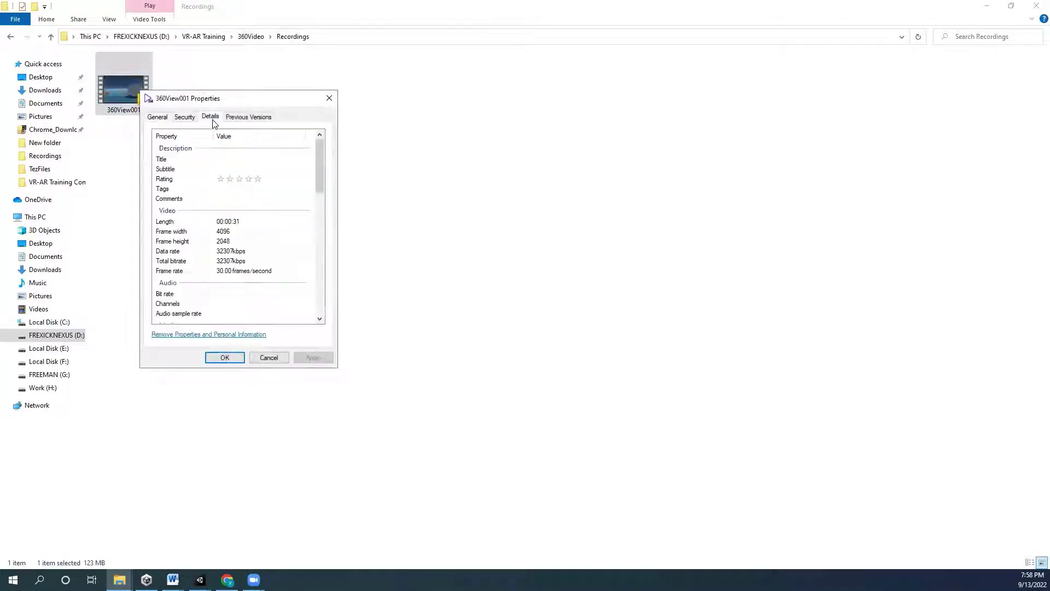
{"action": "left_click", "coordinate": [331, 101]}
{"action": "left_click", "coordinate": [989, 6]}
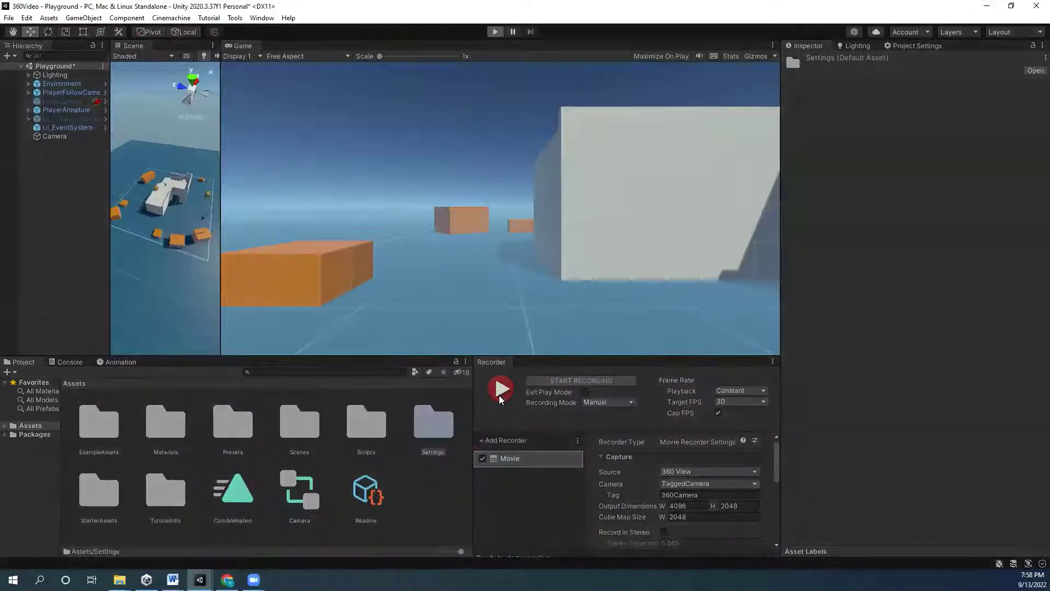
- Record a second 360 capture with START and STOP RECORDING, exit Play mode, and minimise Unity
{"action": "left_click", "coordinate": [604, 380]}
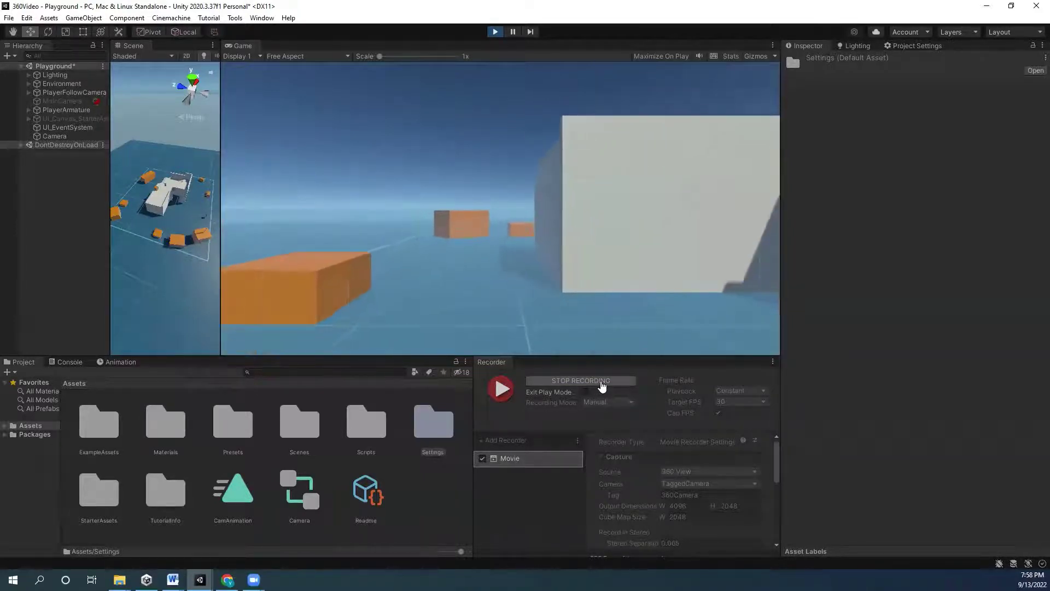
{"action": "left_click", "coordinate": [602, 383]}
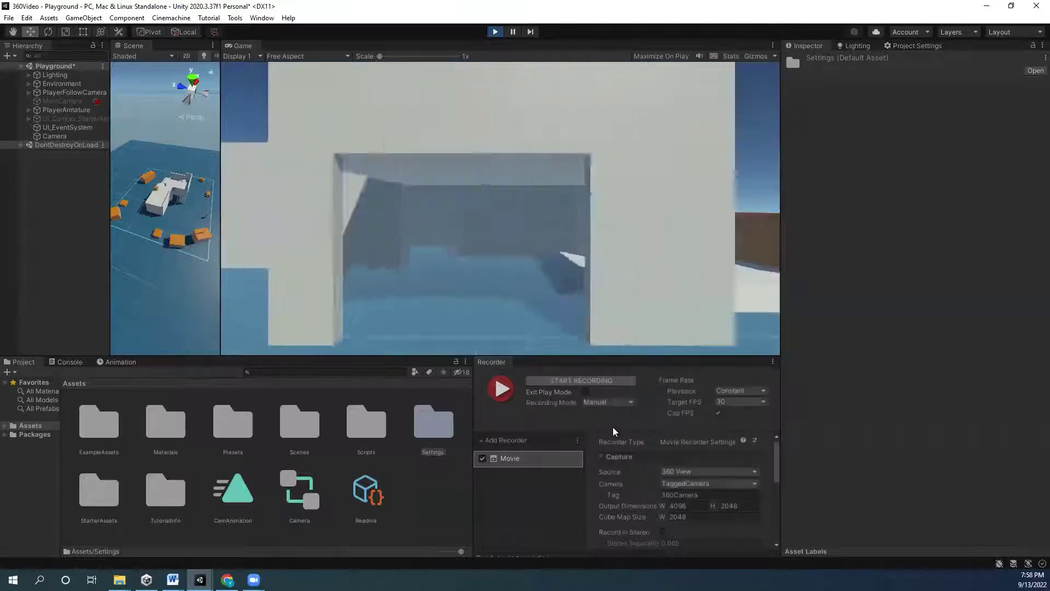
{"action": "left_click", "coordinate": [495, 31]}
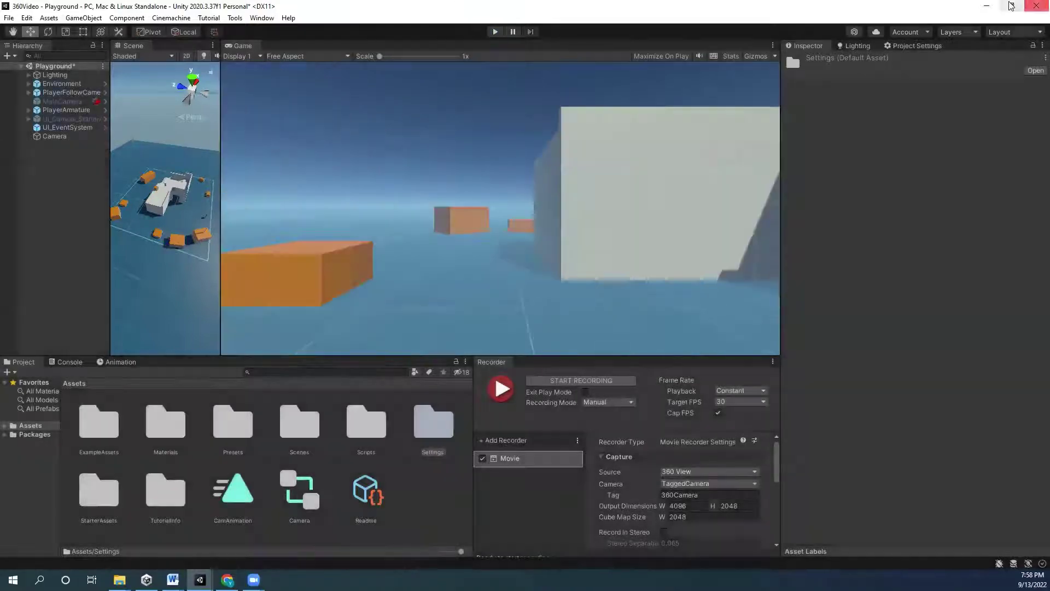
{"action": "left_click", "coordinate": [986, 5]}
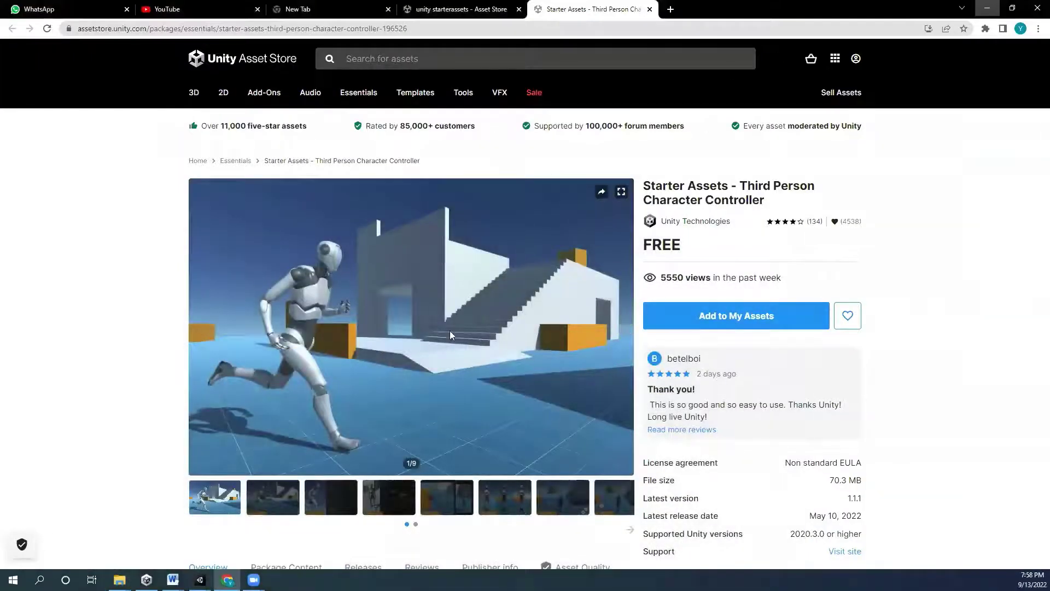
- Restore the Recordings folder window and play the 360View002 recording
{"action": "left_click", "coordinate": [227, 580]}
{"action": "mouse_move", "coordinate": [119, 580]}
{"action": "left_click", "coordinate": [206, 536]}
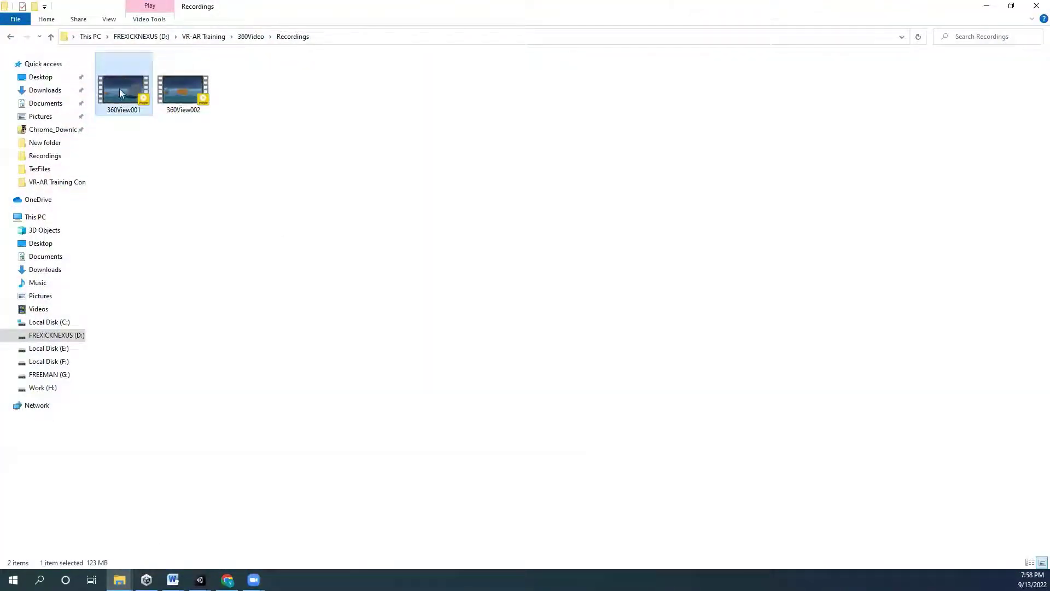
{"action": "left_click", "coordinate": [182, 87]}
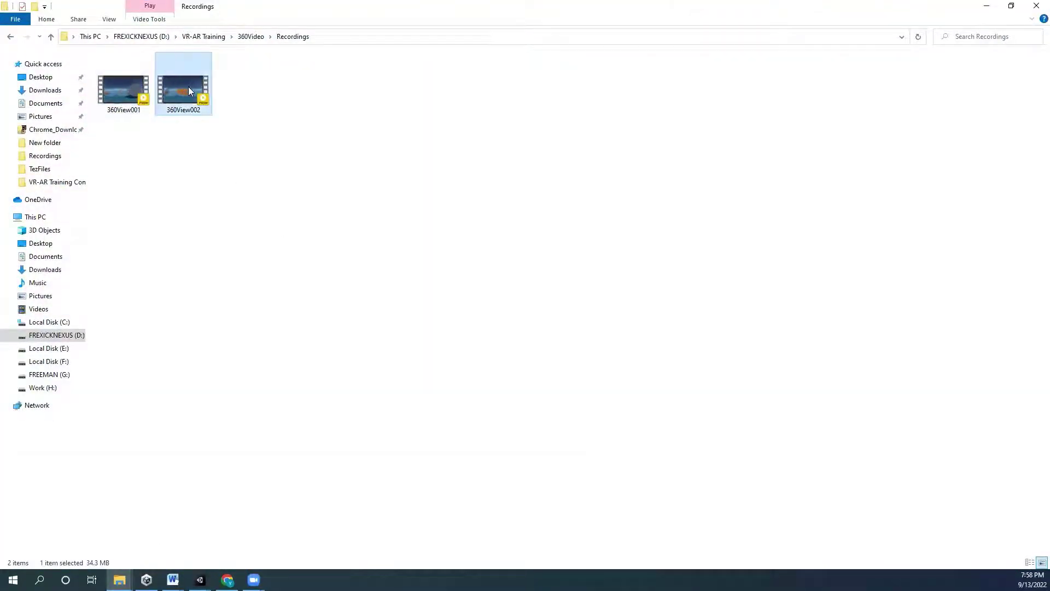
{"action": "key", "text": "Return"}
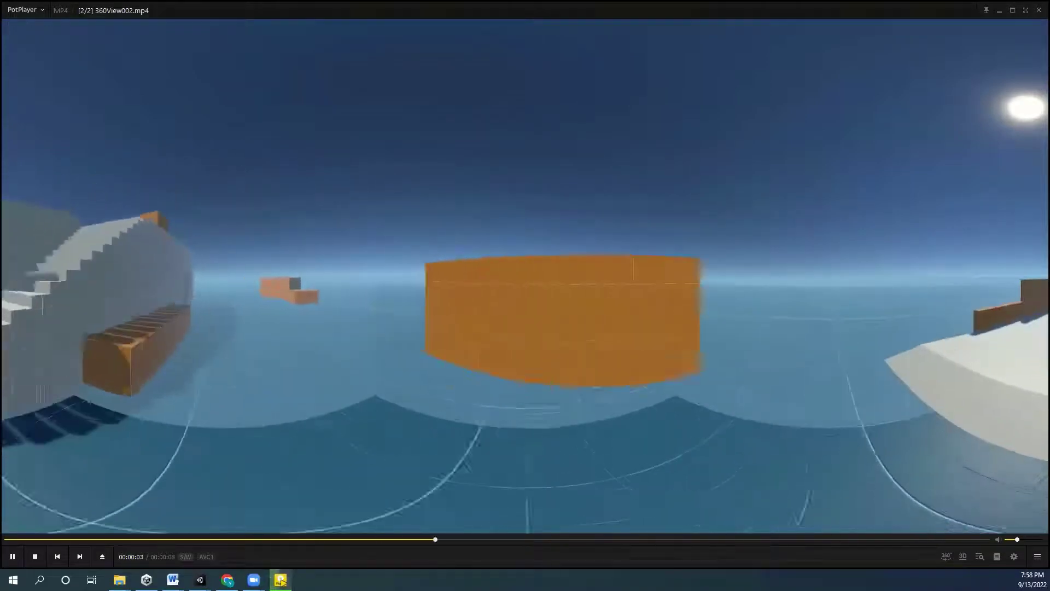
- Rewind 360View002 to 00:00:00, pause and resume it, then close PotPlayer with Alt+F4
{"action": "key", "text": "alt+Tab"}
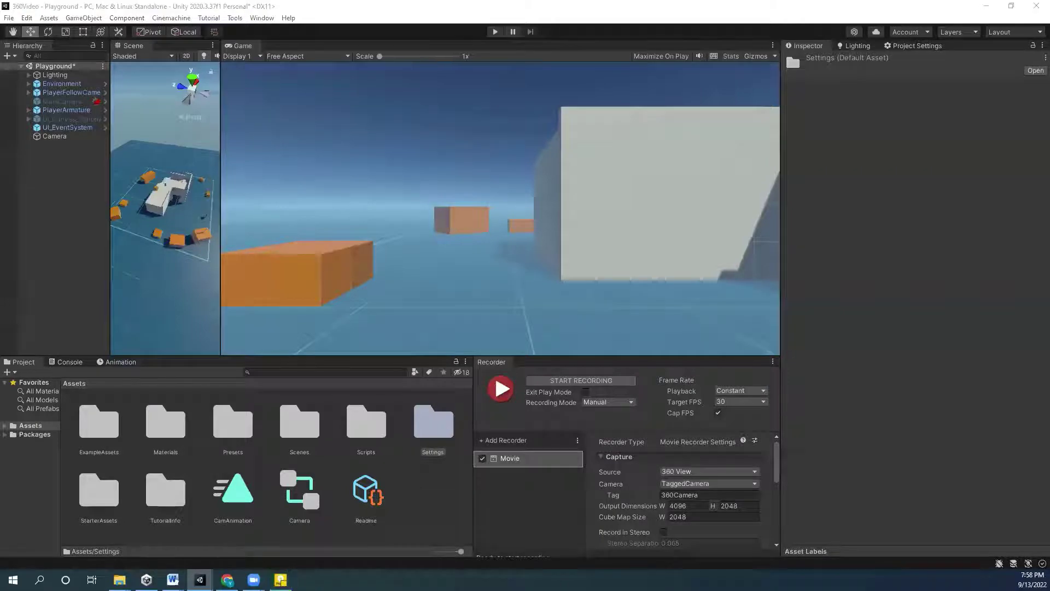
{"action": "key", "text": "alt+Tab"}
{"action": "left_click", "coordinate": [987, 6]}
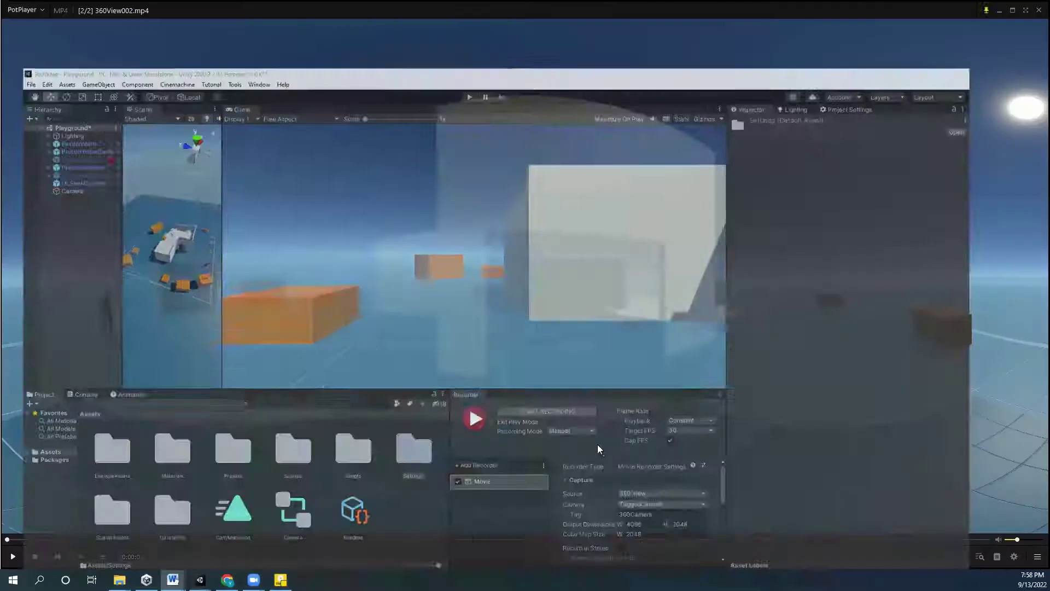
{"action": "left_click", "coordinate": [25, 539]}
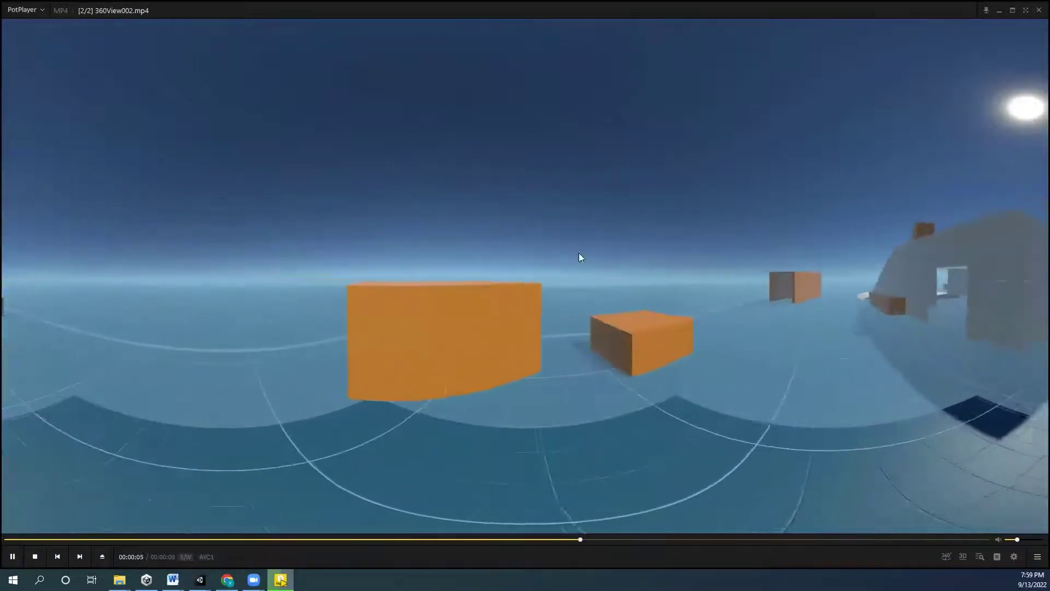
{"action": "left_click", "coordinate": [473, 197]}
{"action": "left_click", "coordinate": [476, 197]}
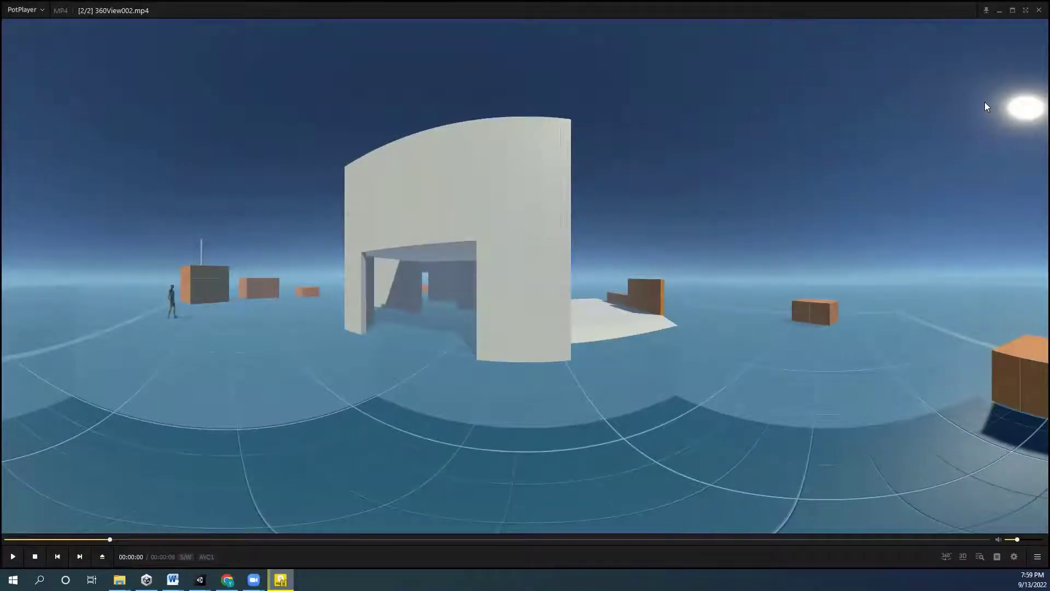
{"action": "key", "text": "alt+F4"}
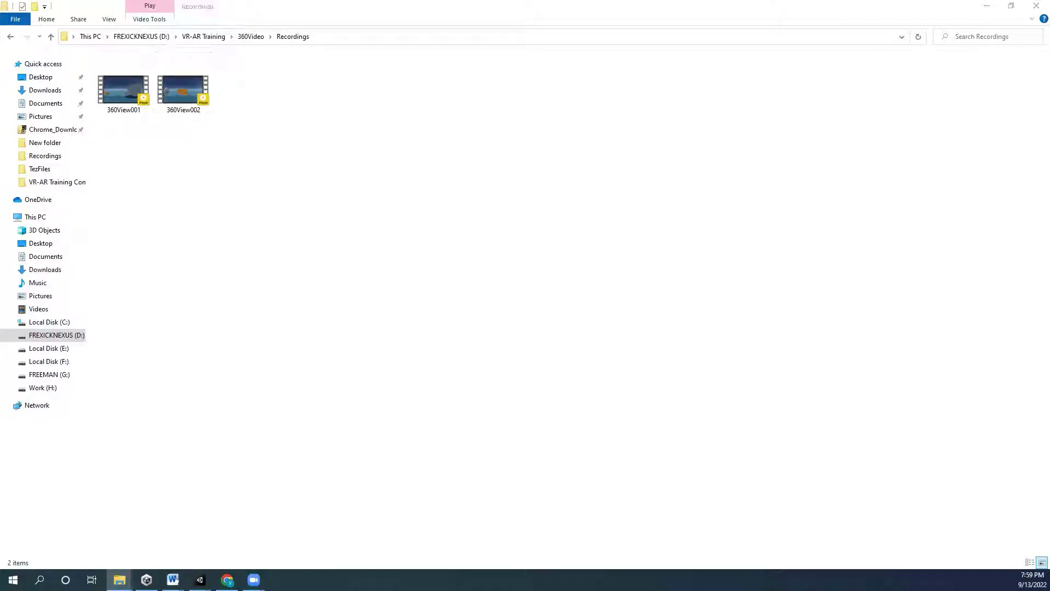
- Search Spatial Media Metadata Injector and open the google/spatial-media GitHub releases Assets
{"action": "left_click", "coordinate": [227, 580]}
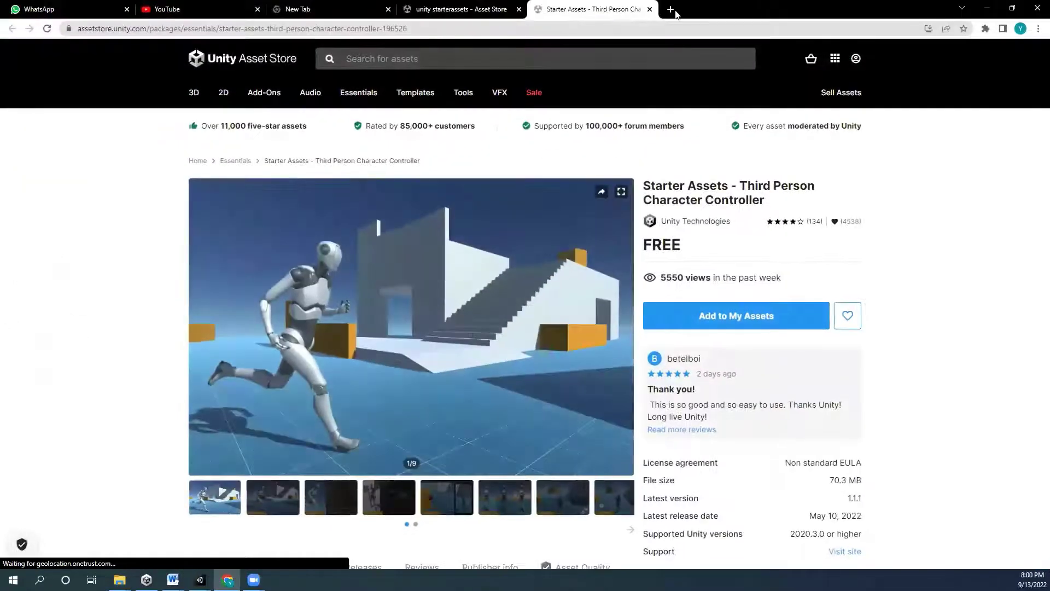
{"action": "left_click", "coordinate": [669, 15]}
{"action": "type", "text": "Spatial Media Metadata Injector"}
{"action": "key", "text": "Return"}
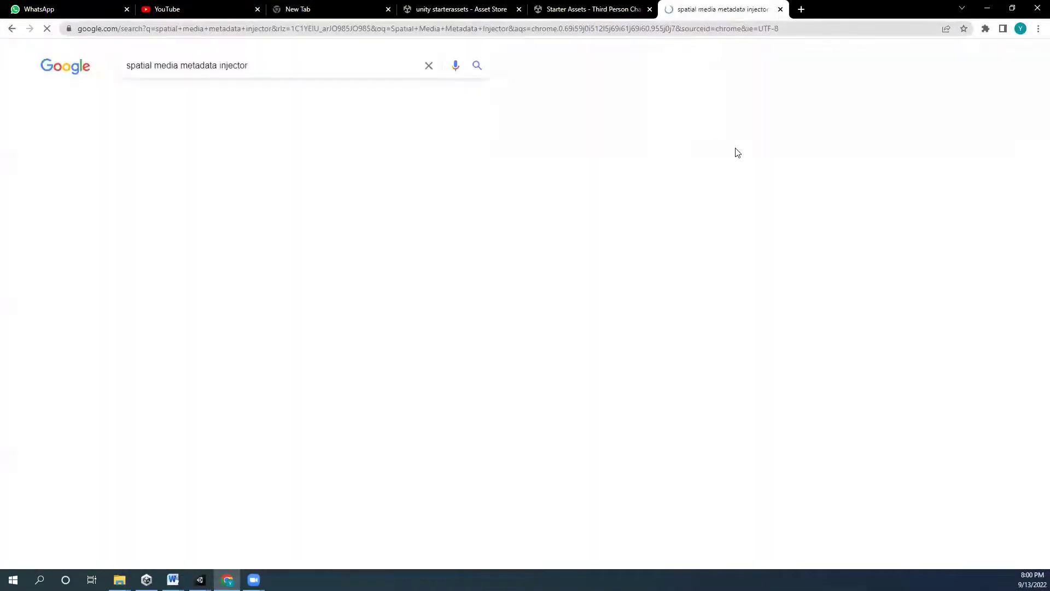
{"action": "left_click", "coordinate": [268, 162]}
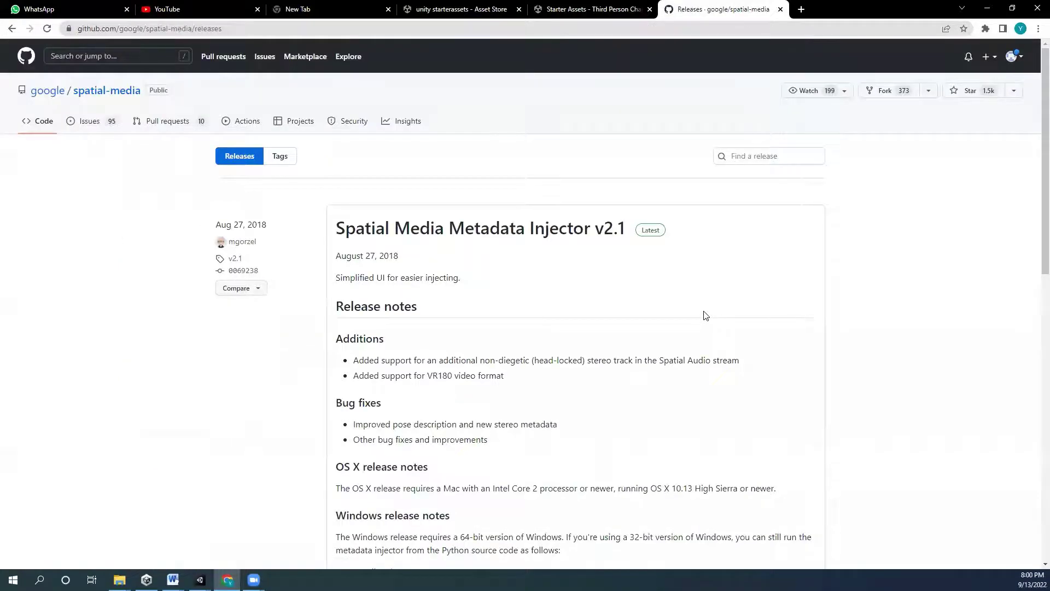
{"action": "scroll", "coordinate": [652, 309], "scroll_direction": "down", "scroll_amount": 3}
{"action": "scroll", "coordinate": [652, 309], "scroll_direction": "down", "scroll_amount": 5}
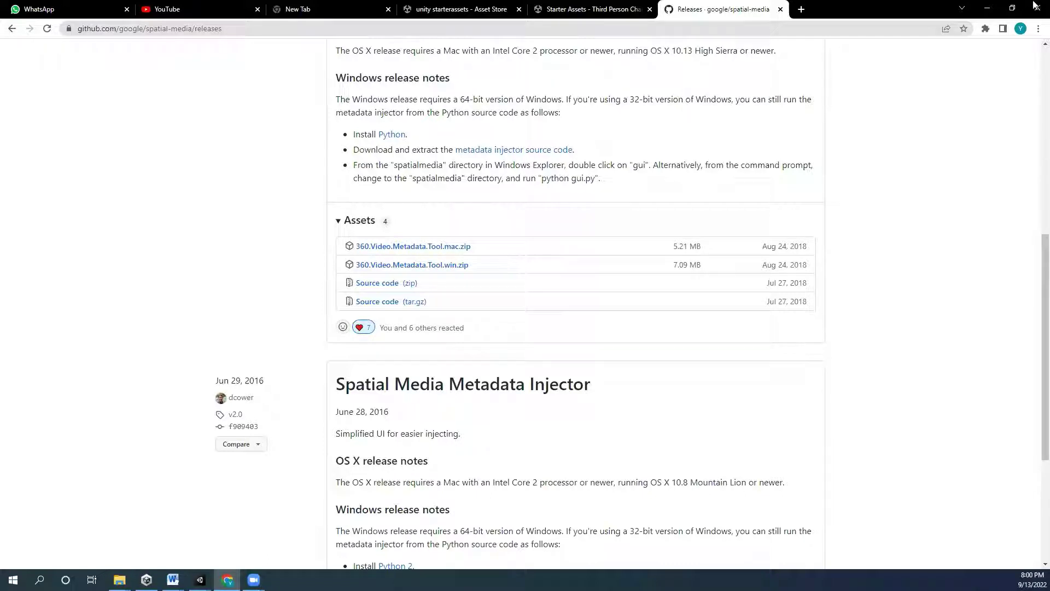
{"action": "left_click", "coordinate": [987, 9]}
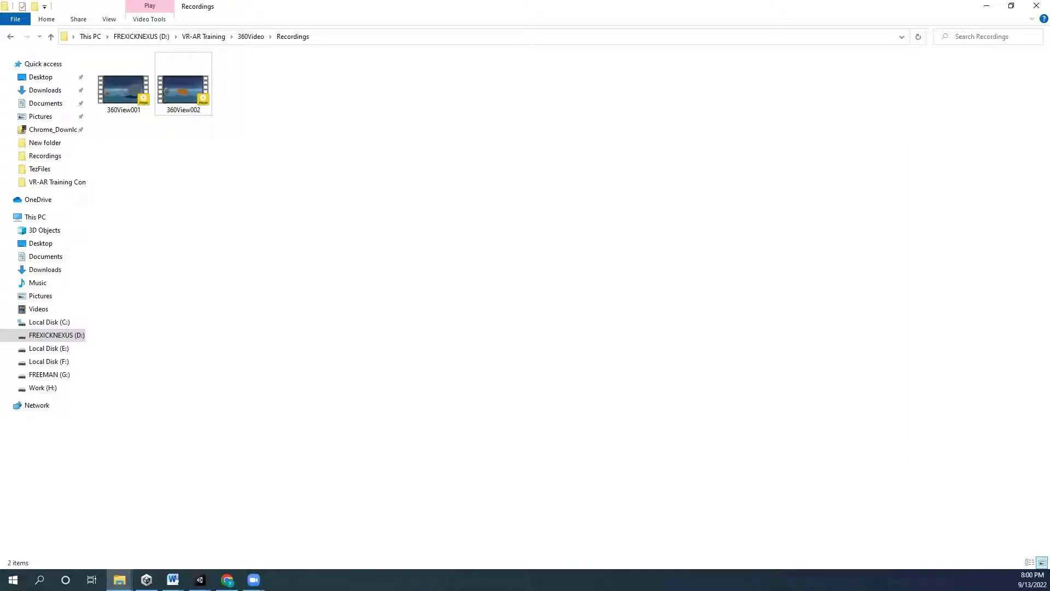
- Play 360View002, enable 360° Video Mode and look around the scene from sky to floor
{"action": "left_click", "coordinate": [197, 92]}
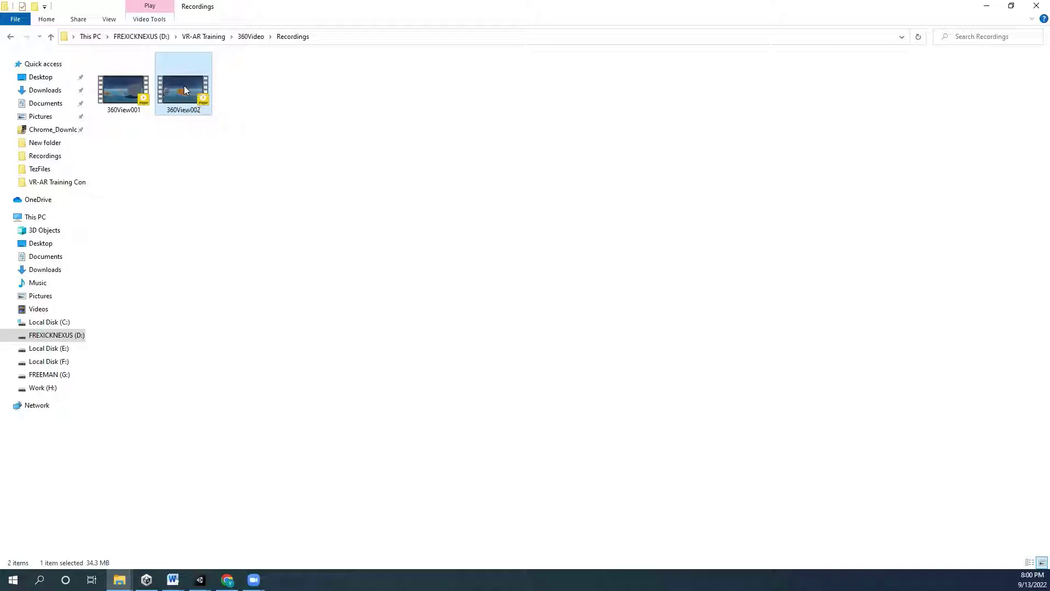
{"action": "key", "text": "Return"}
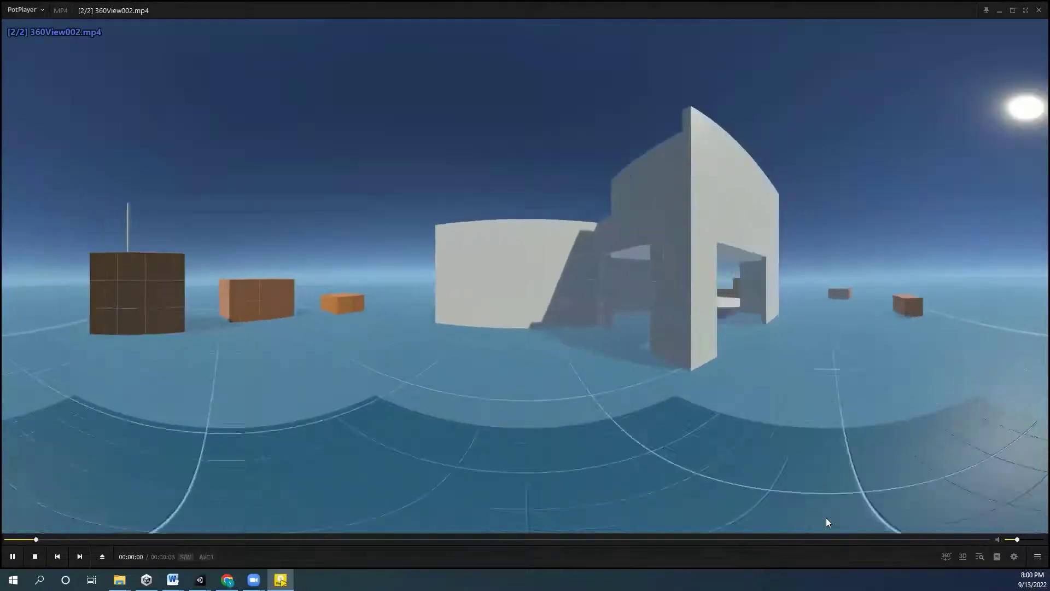
{"action": "left_click", "coordinate": [840, 529]}
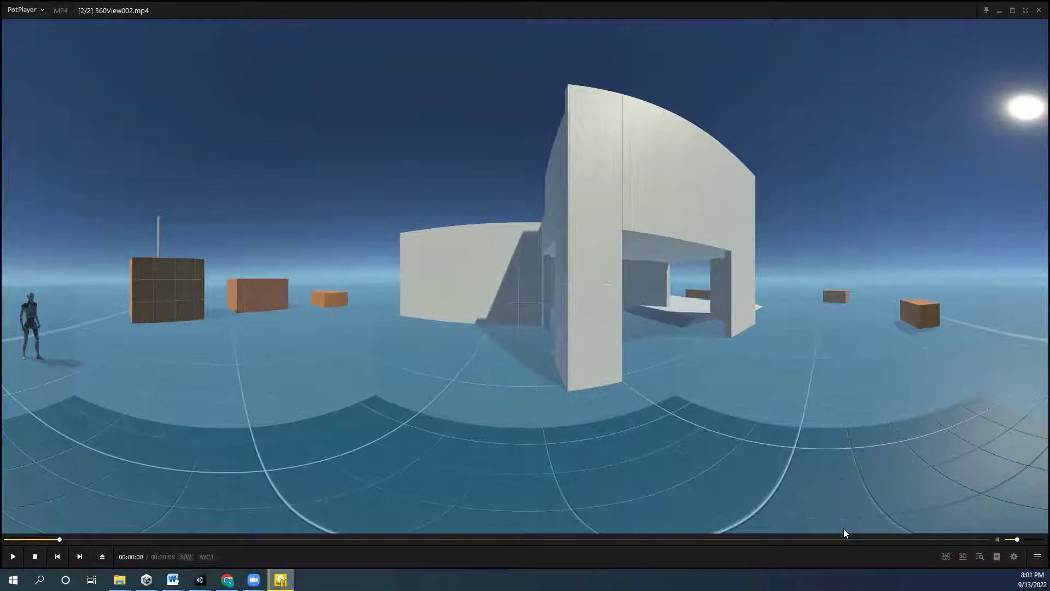
{"action": "left_click", "coordinate": [942, 558]}
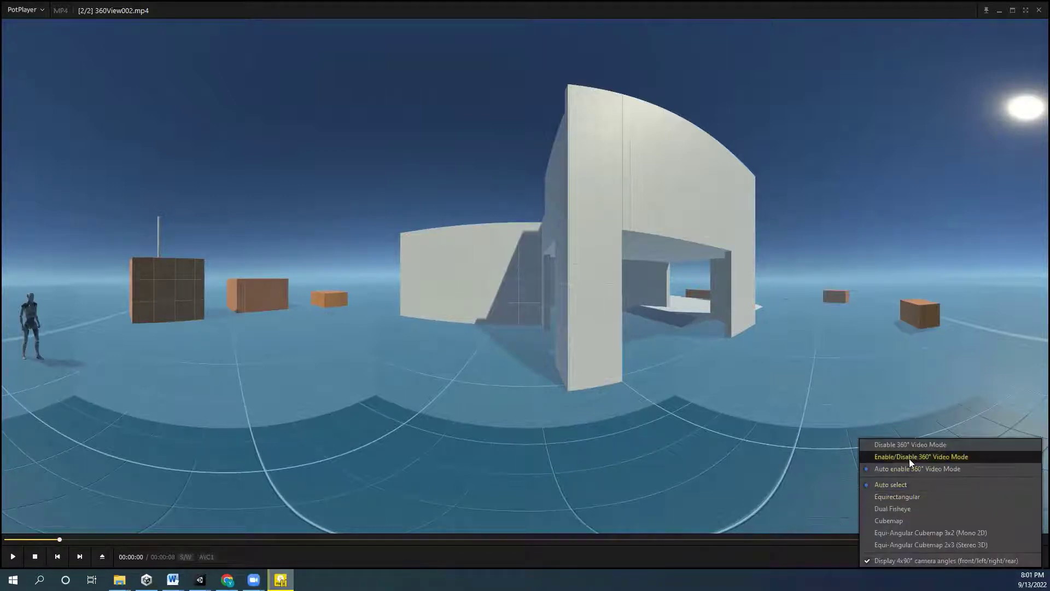
{"action": "left_click", "coordinate": [943, 457]}
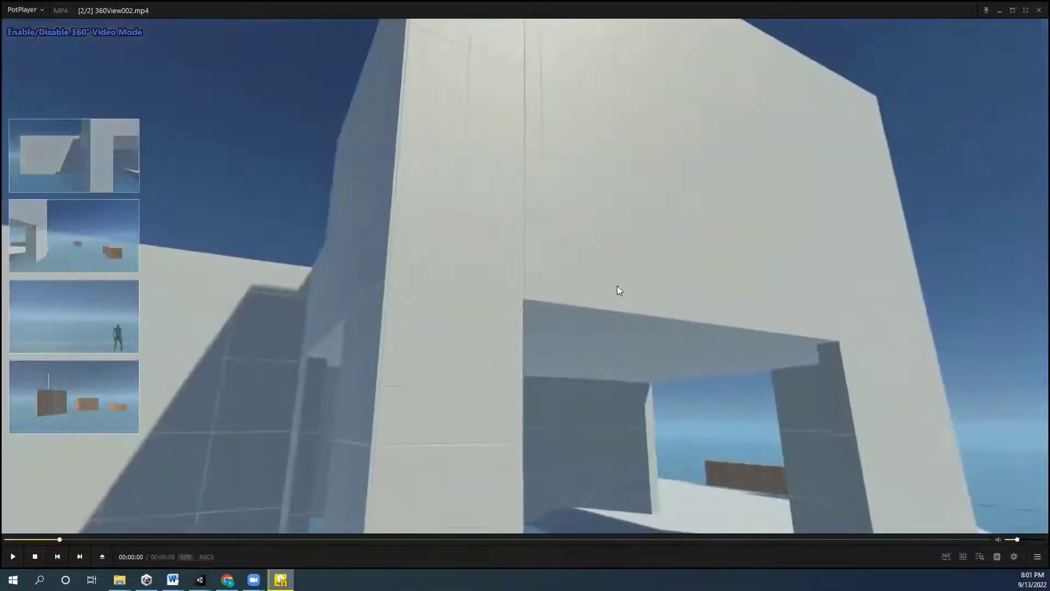
{"action": "left_click_drag", "start_coordinate": [617, 286], "coordinate": [671, 231]}
{"action": "scroll", "coordinate": [678, 229], "scroll_direction": "down", "scroll_amount": 2}
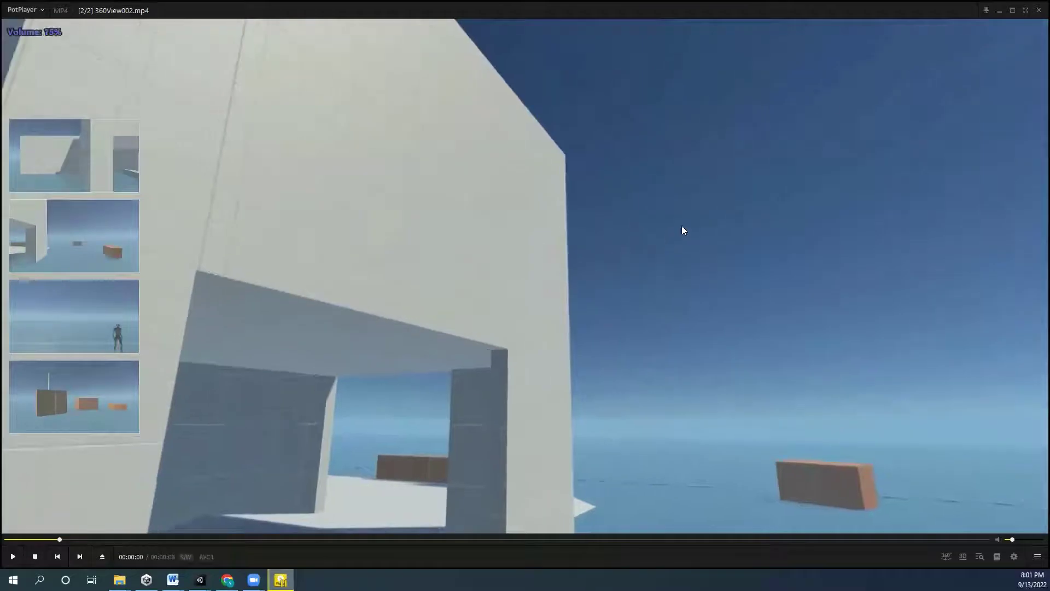
{"action": "left_click", "coordinate": [1038, 11]}
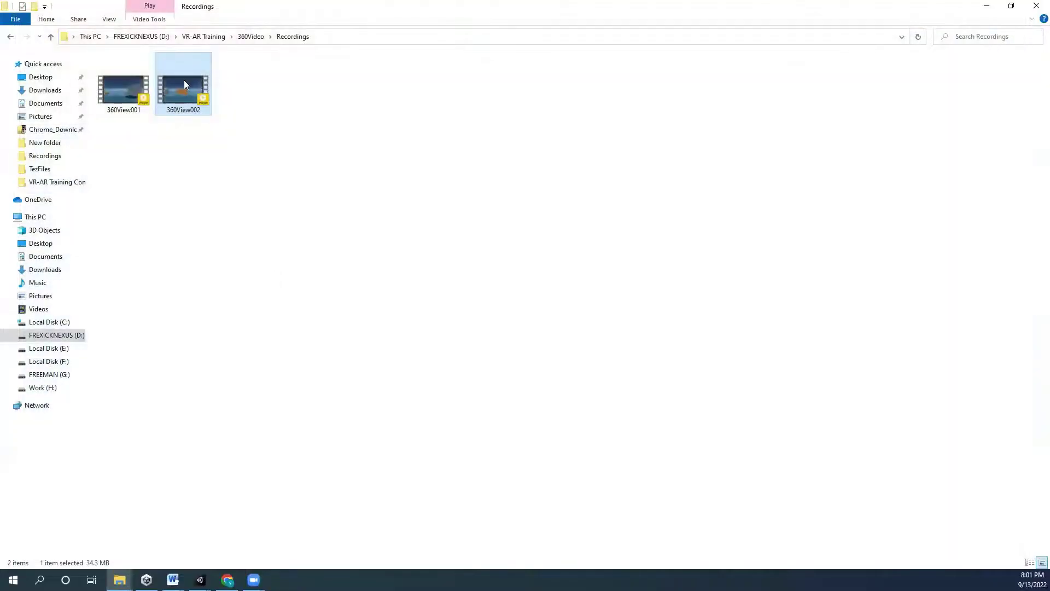
- Reopen 360View002, choose Auto enable 360° Video Mode, and close PotPlayer
{"action": "key", "text": "Return"}
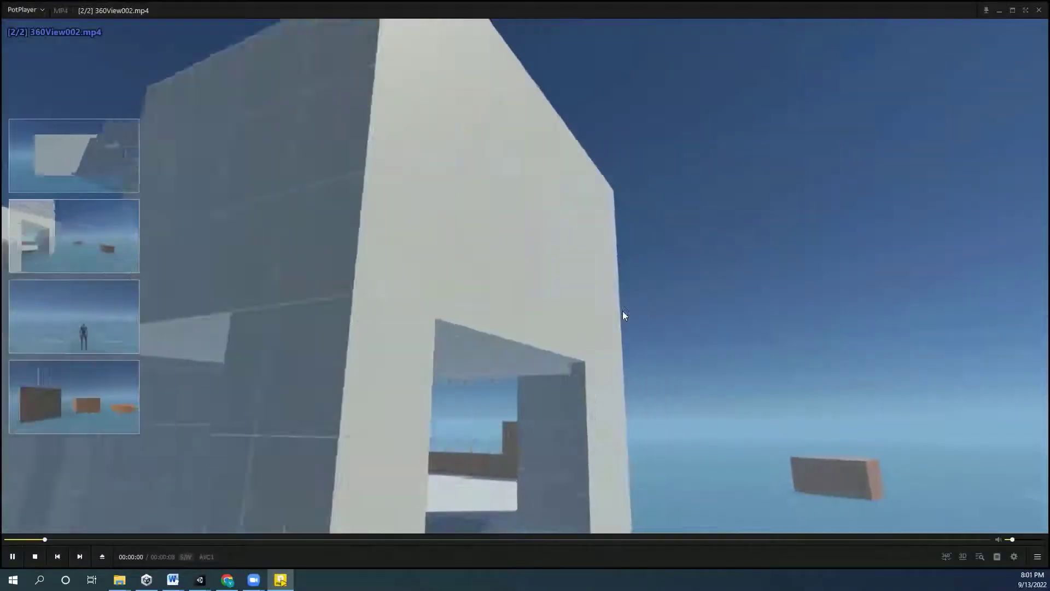
{"action": "left_click", "coordinate": [622, 312]}
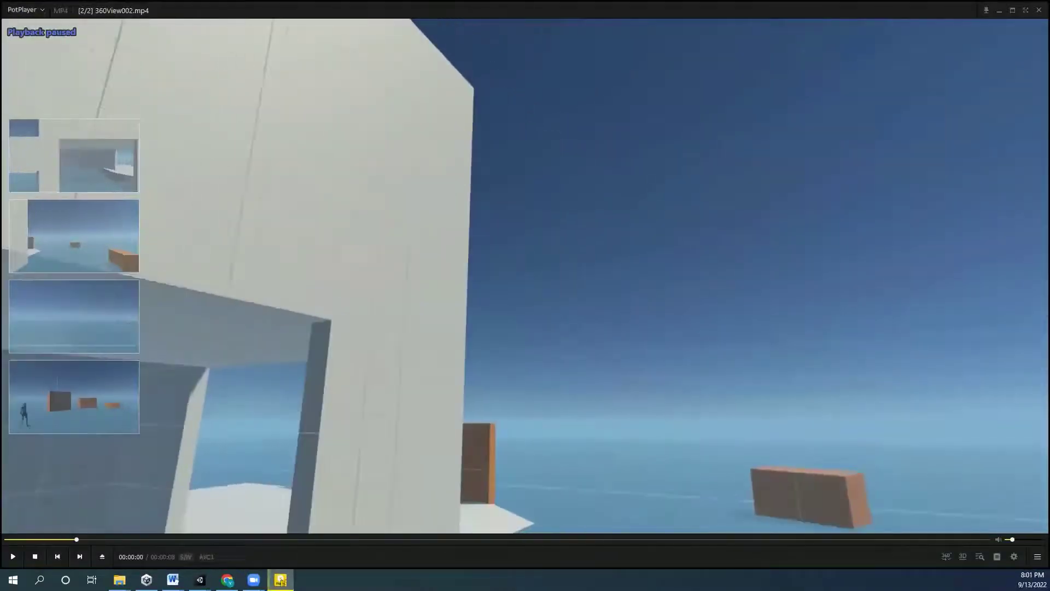
{"action": "left_click", "coordinate": [941, 557]}
{"action": "left_click", "coordinate": [925, 468]}
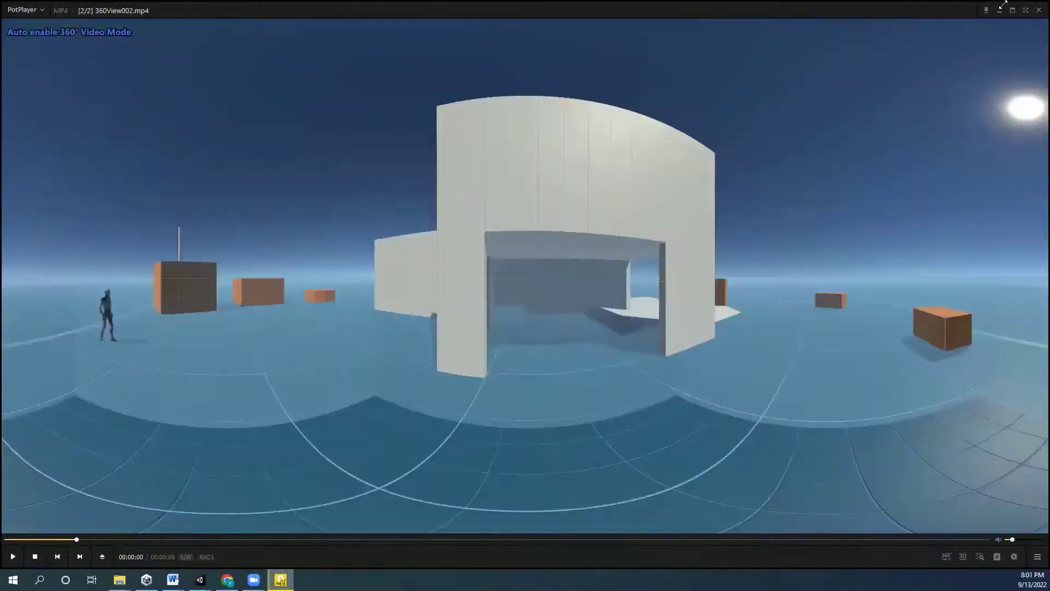
{"action": "left_click", "coordinate": [1037, 11]}
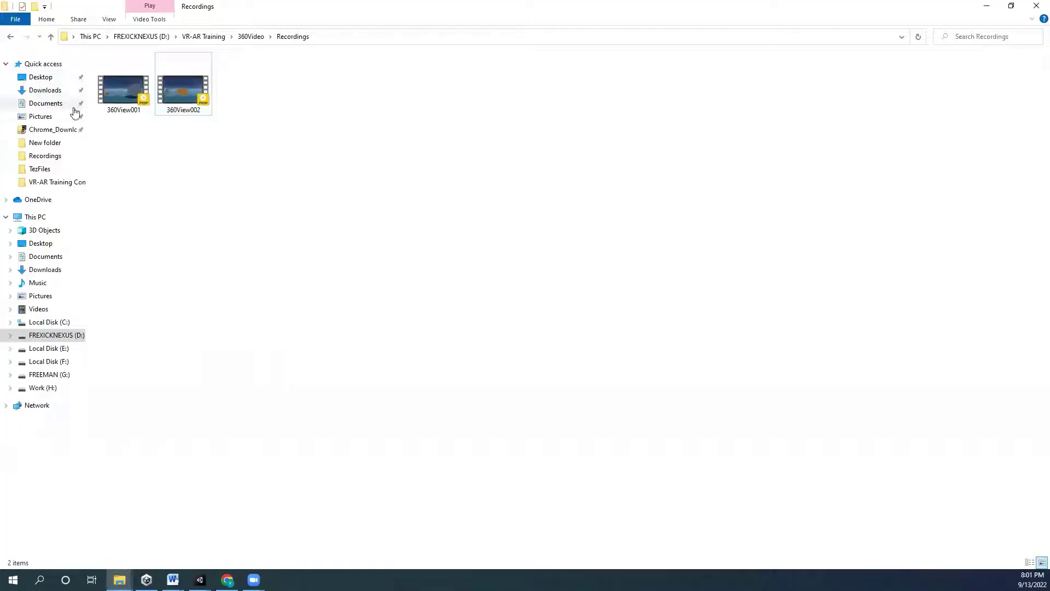
- Extract the 360.Video.Metadata.Tool.win archive in Chrome_Downloads into its own folder
{"action": "left_click", "coordinate": [54, 91]}
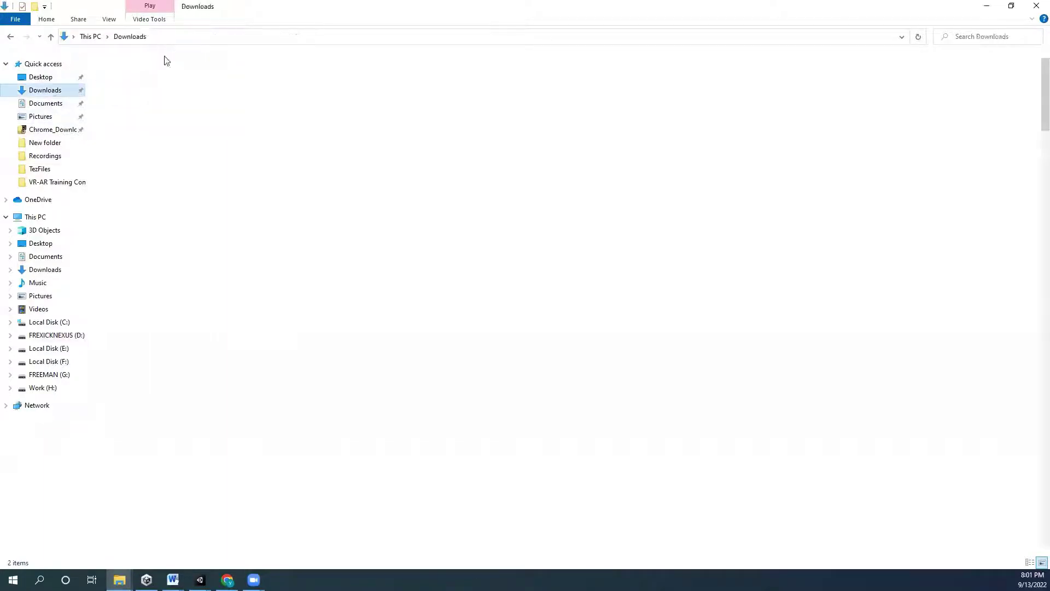
{"action": "left_click", "coordinate": [10, 36]}
{"action": "left_click", "coordinate": [60, 131]}
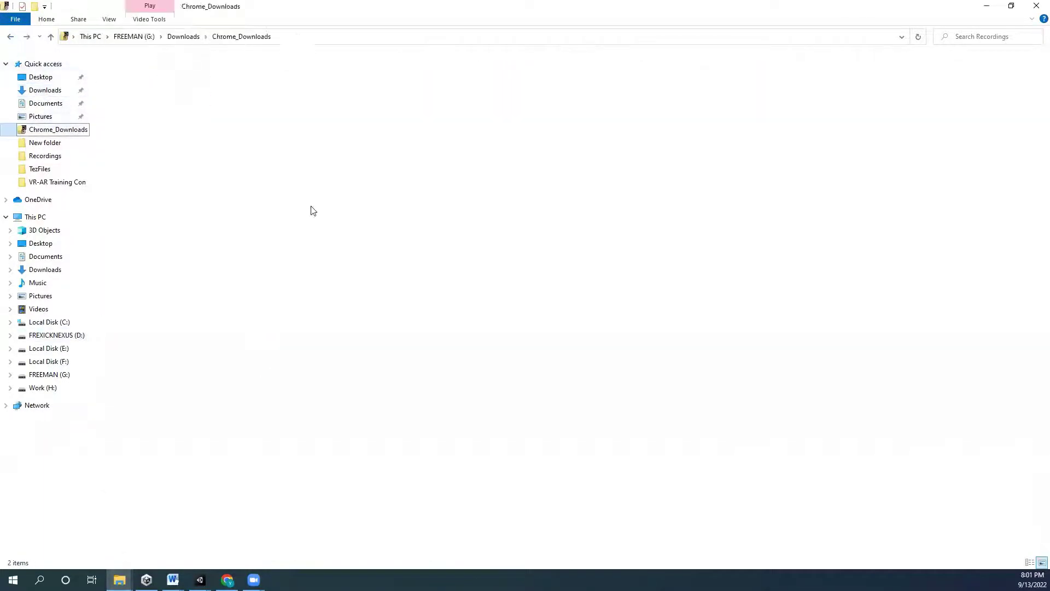
{"action": "left_click", "coordinate": [196, 151]}
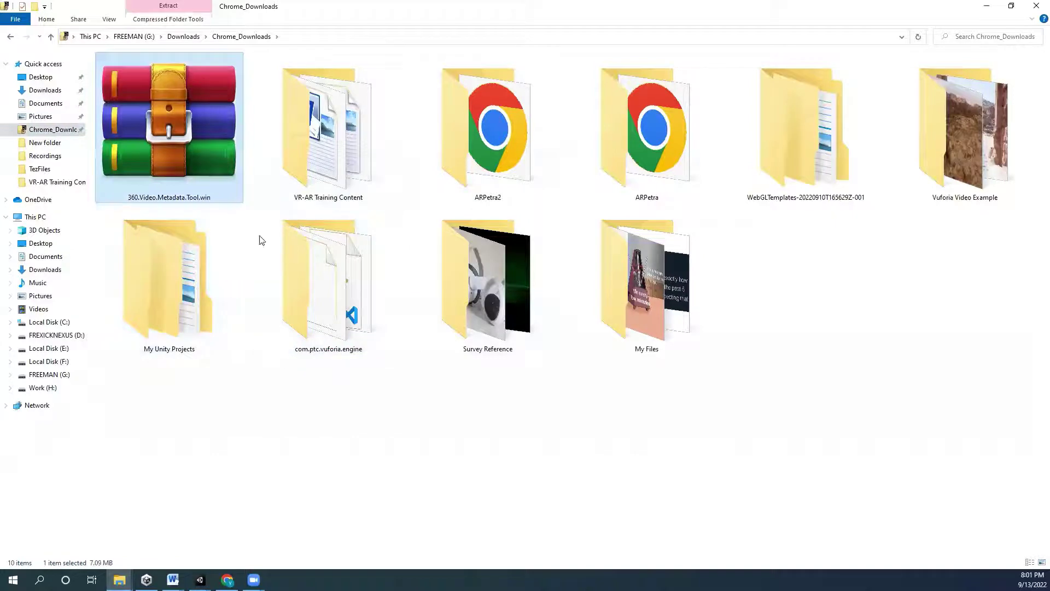
{"action": "right_click", "coordinate": [207, 141]}
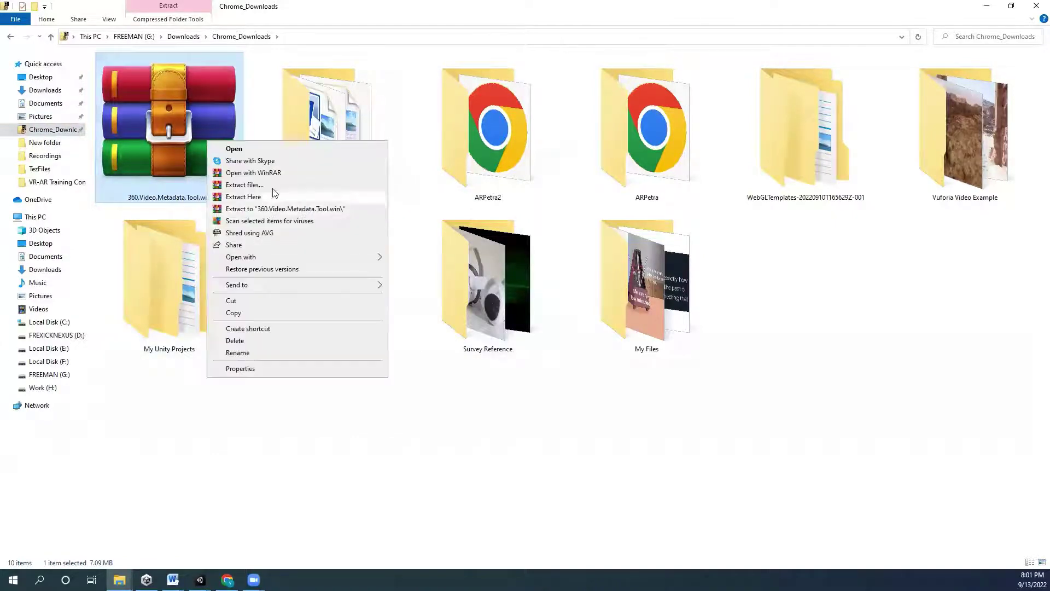
{"action": "left_click", "coordinate": [290, 208]}
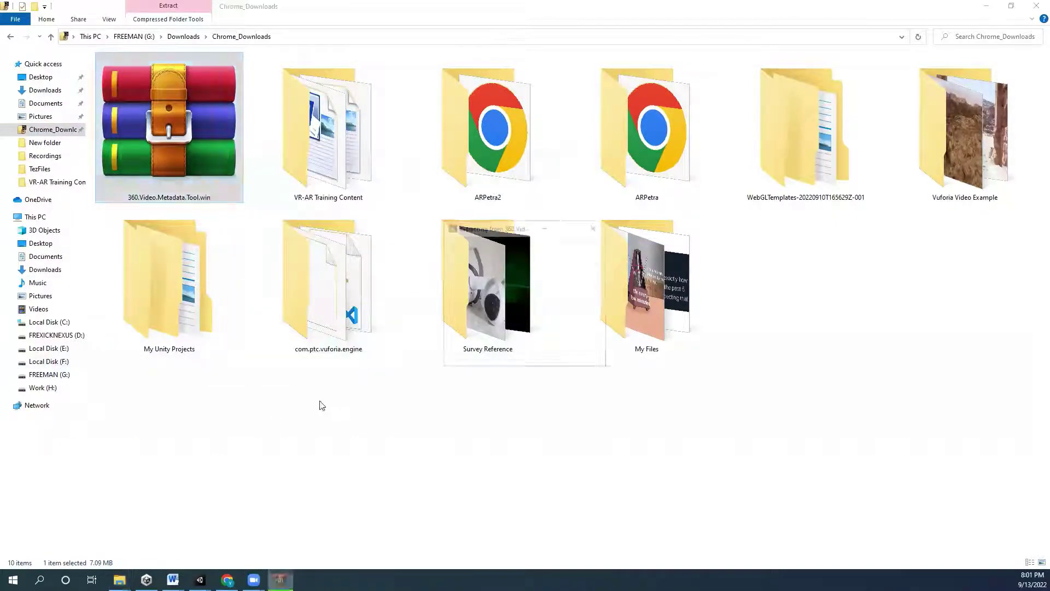
- Launch Spatial Media Metadata Injector from the extracted 360.Video.Metadata.Tool.win folder
{"action": "left_click", "coordinate": [315, 144]}
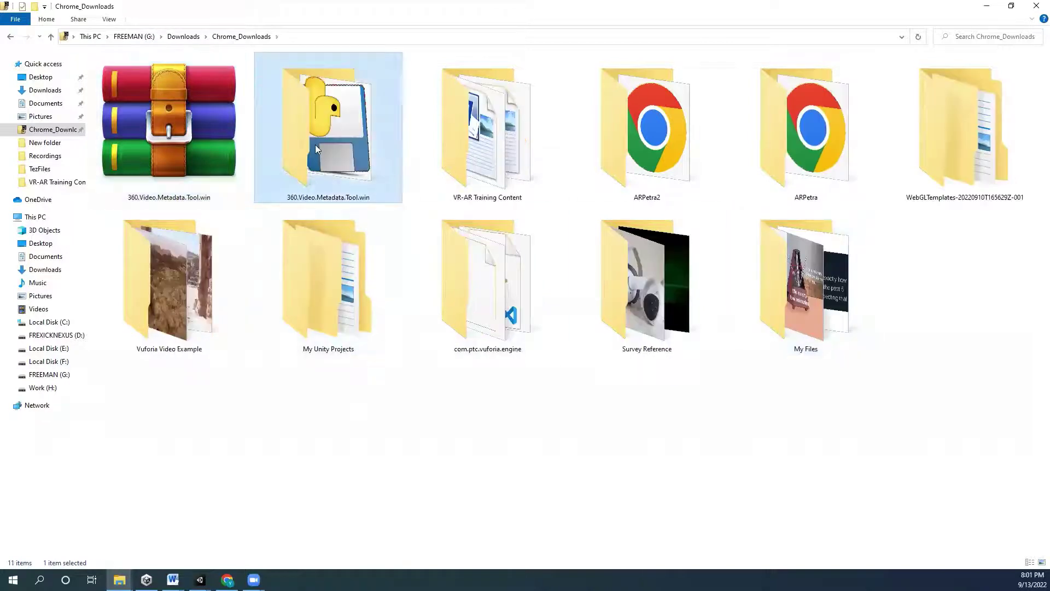
{"action": "double_click", "coordinate": [327, 119]}
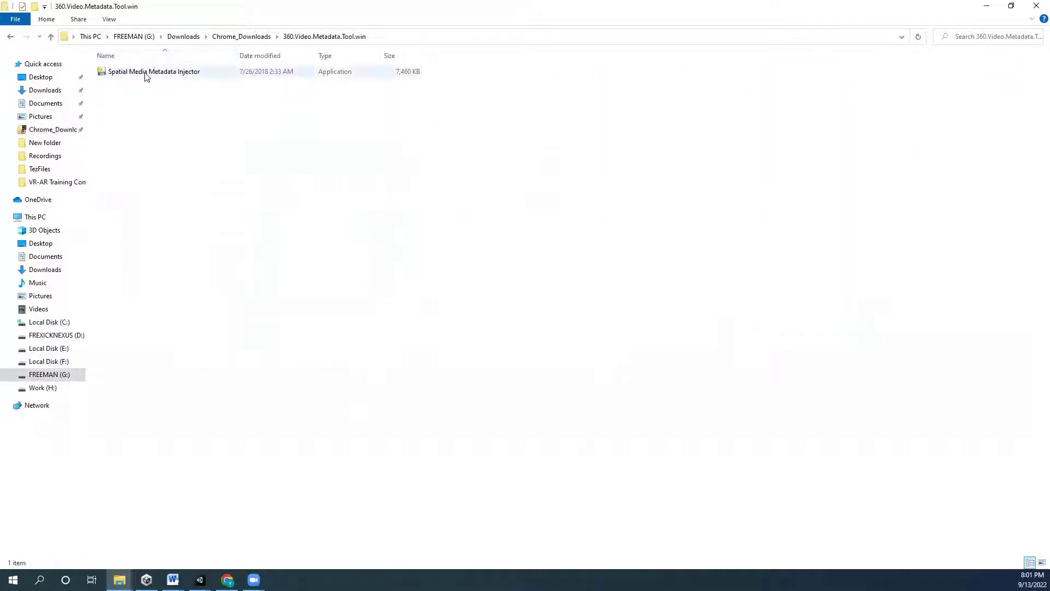
{"action": "double_click", "coordinate": [147, 72]}
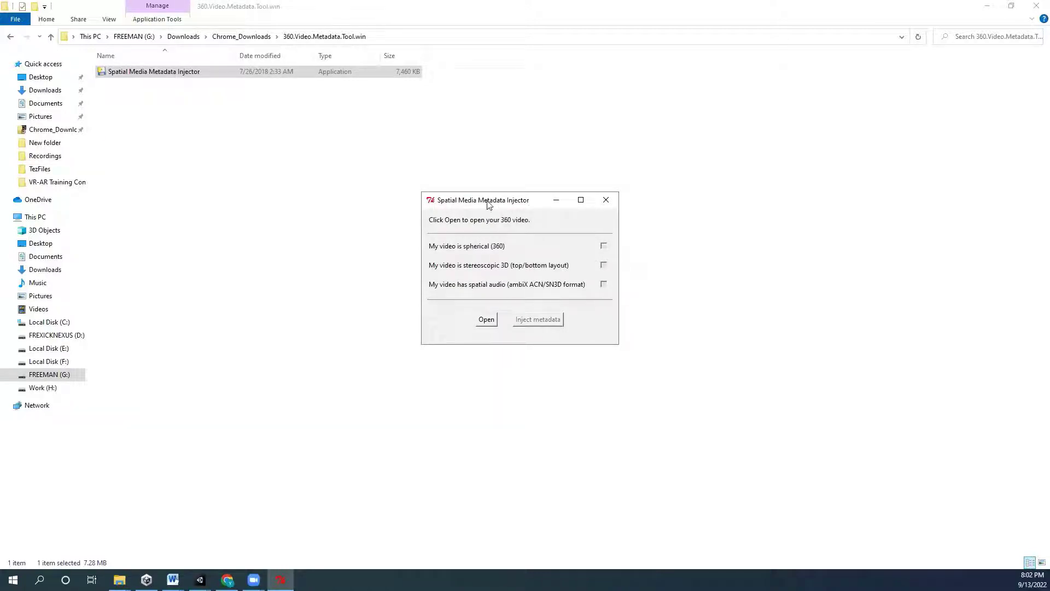
- Copy the Recordings folder path from File Explorer, then return to the injector
{"action": "left_click_drag", "start_coordinate": [479, 192], "coordinate": [445, 192]}
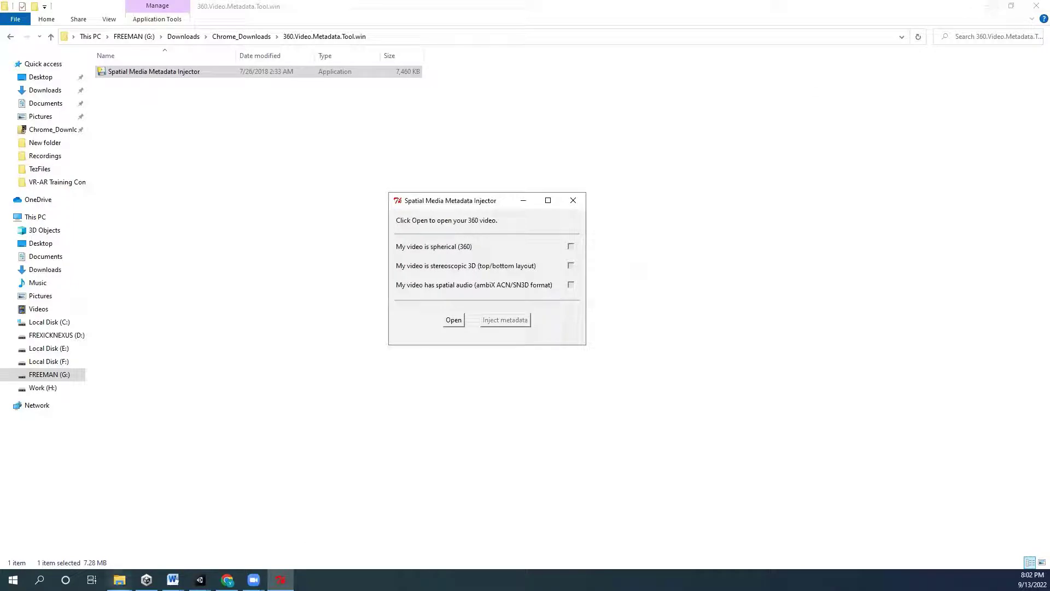
{"action": "left_click", "coordinate": [119, 579]}
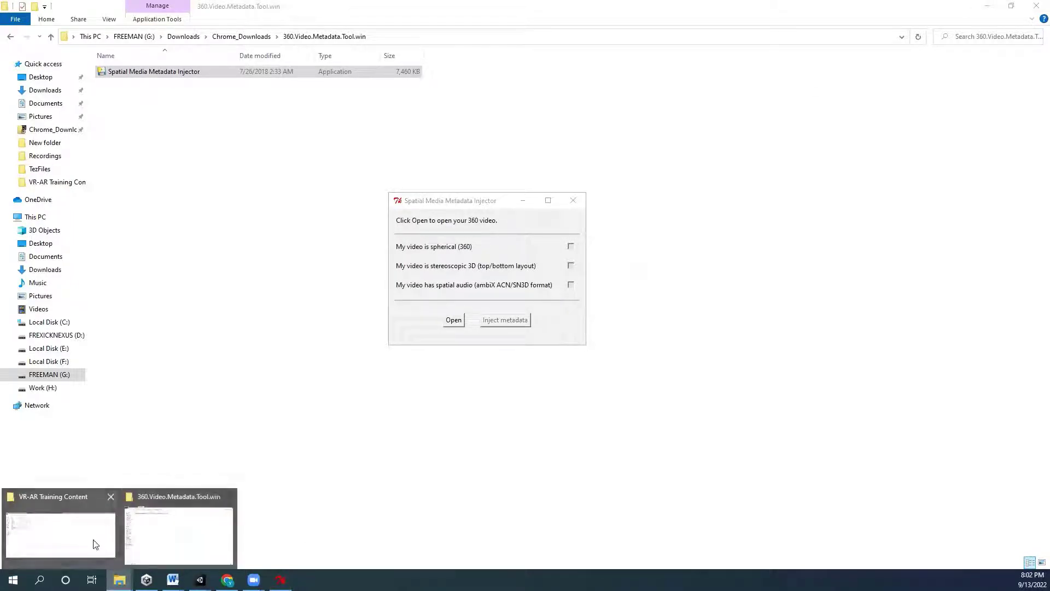
{"action": "left_click", "coordinate": [198, 540]}
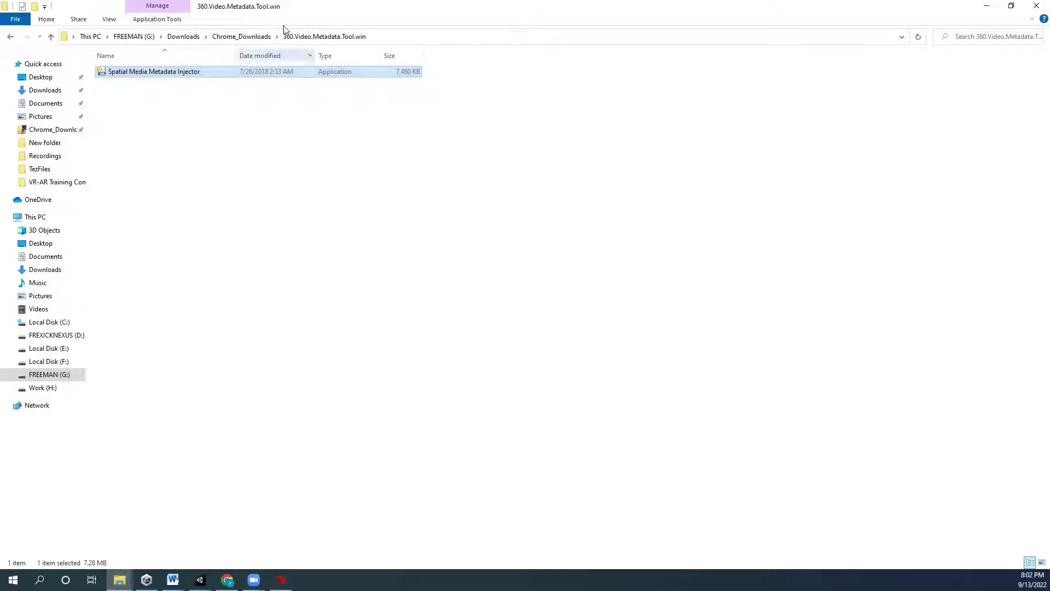
{"action": "left_click", "coordinate": [10, 37]}
{"action": "left_click", "coordinate": [10, 38]}
{"action": "left_click", "coordinate": [352, 36]}
{"action": "key", "text": "ctrl+c"}
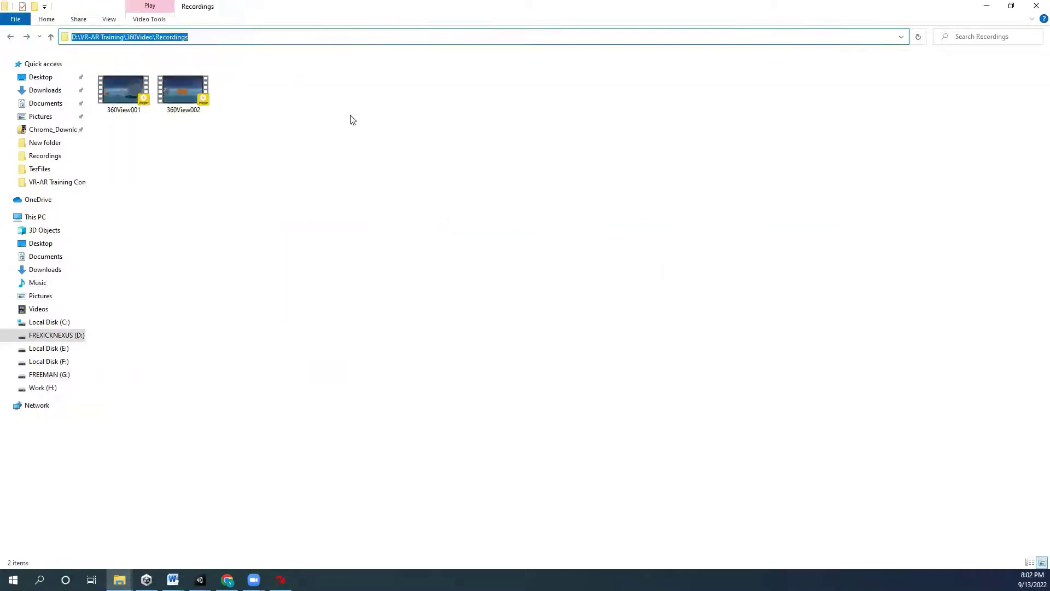
{"action": "left_click", "coordinate": [28, 37]}
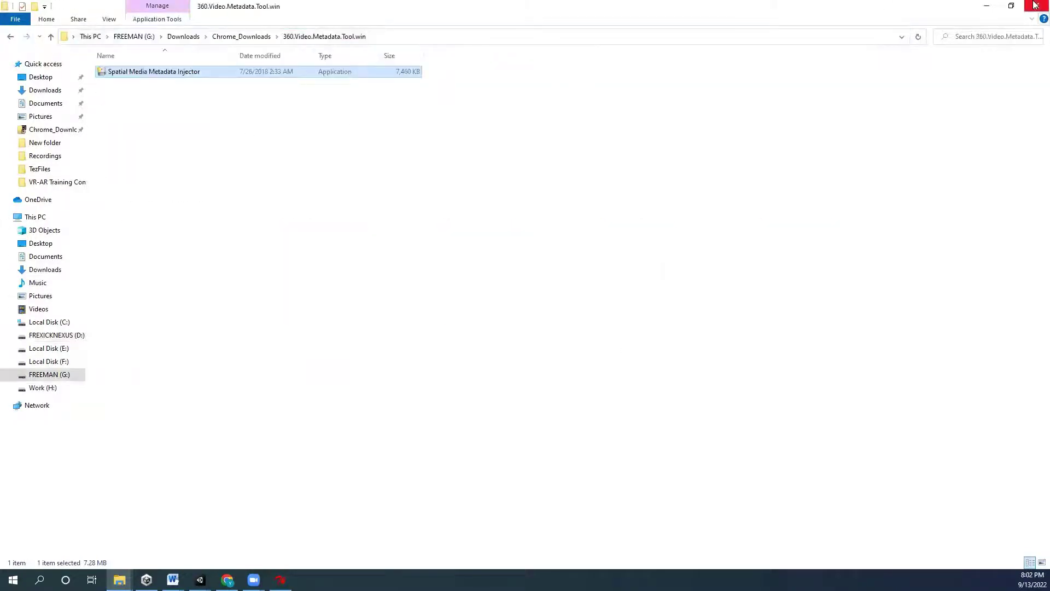
{"action": "left_click", "coordinate": [994, 7]}
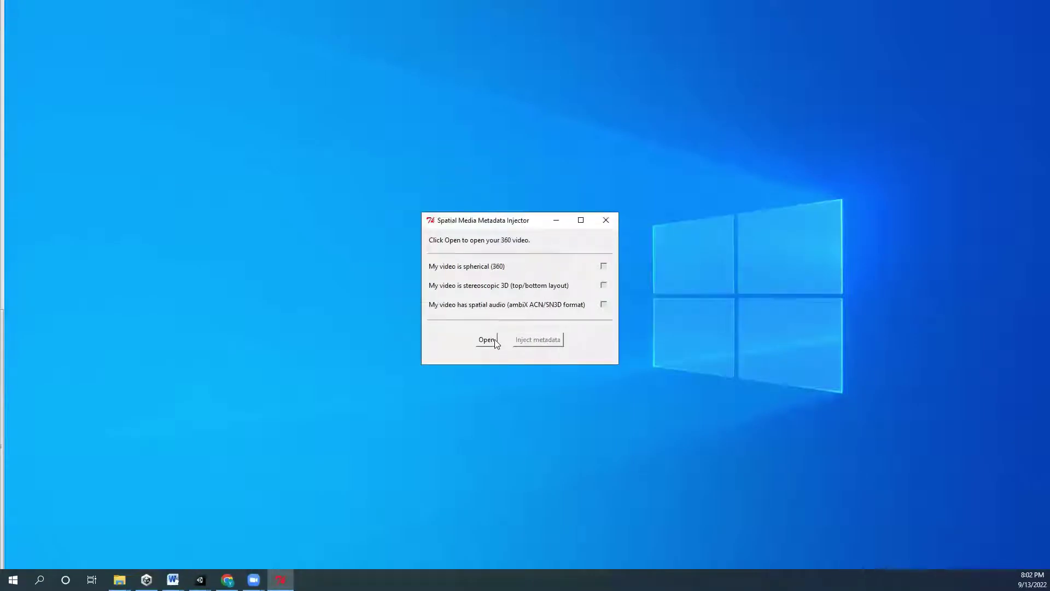
- Load 360View002.mp4 from the Recordings folder into the metadata injector
{"action": "left_click", "coordinate": [495, 339]}
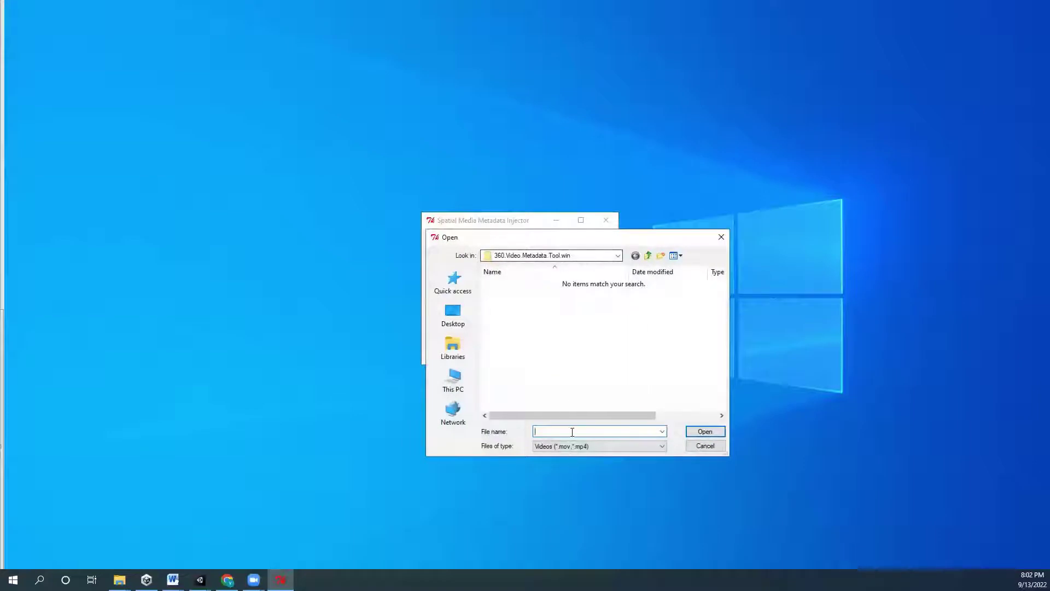
{"action": "key", "text": "ctrl+v"}
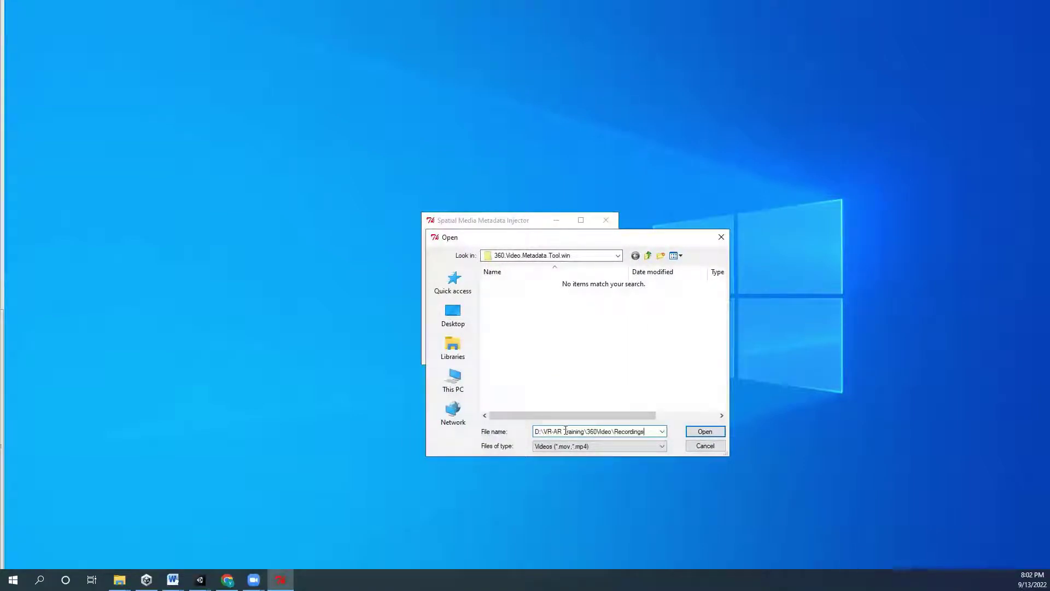
{"action": "key", "text": "Return"}
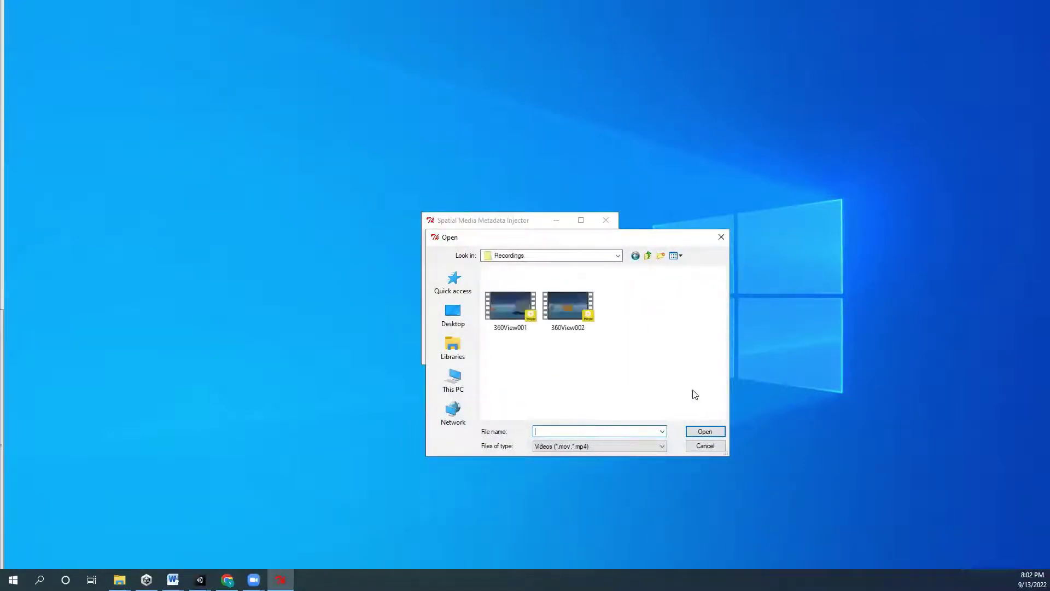
{"action": "left_click", "coordinate": [579, 320]}
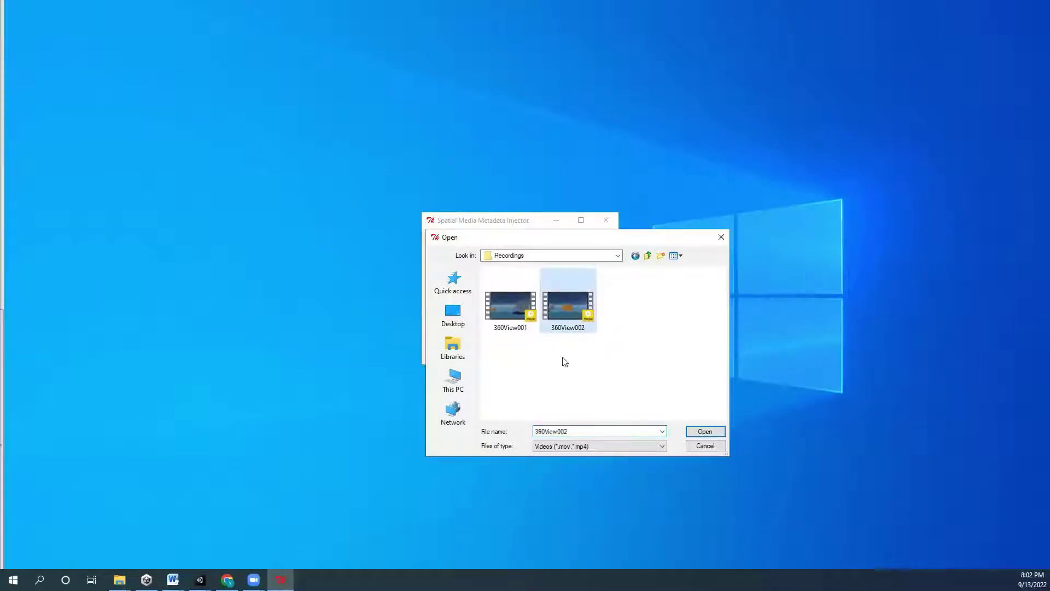
{"action": "left_click", "coordinate": [714, 432]}
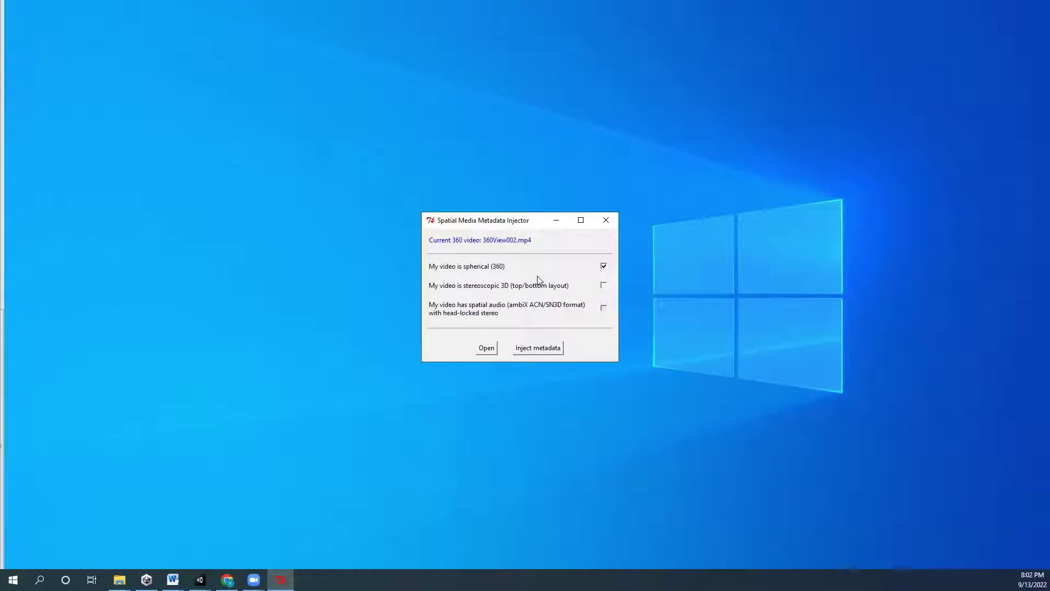
- Inject spherical 360 metadata and save the copy as 360View002_injected.mp4
{"action": "left_click", "coordinate": [555, 351]}
{"action": "left_click", "coordinate": [596, 433]}
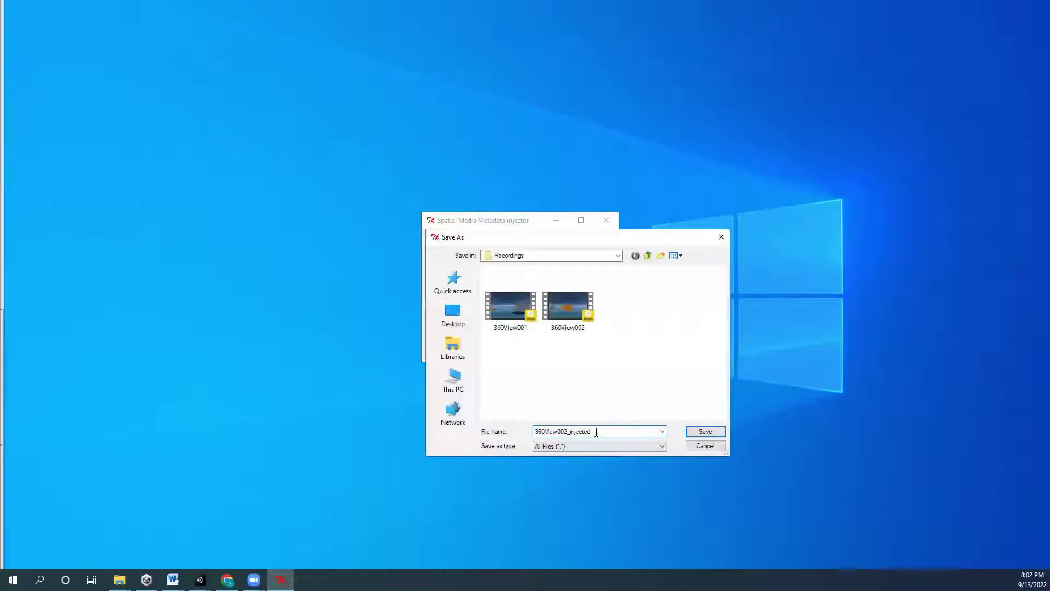
{"action": "left_click_drag", "start_coordinate": [602, 427], "coordinate": [532, 430]}
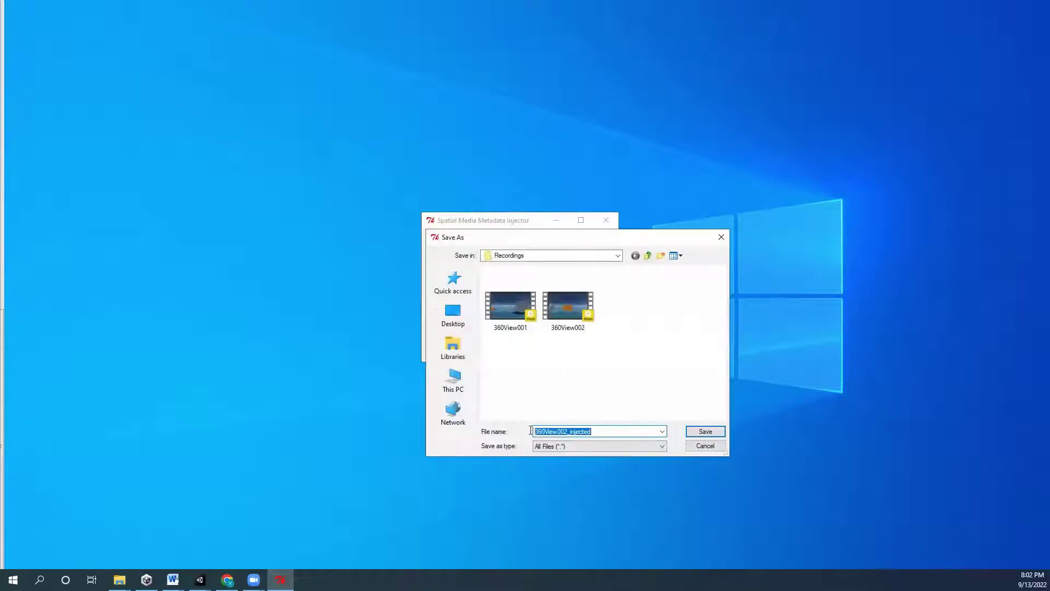
{"action": "left_click", "coordinate": [570, 431]}
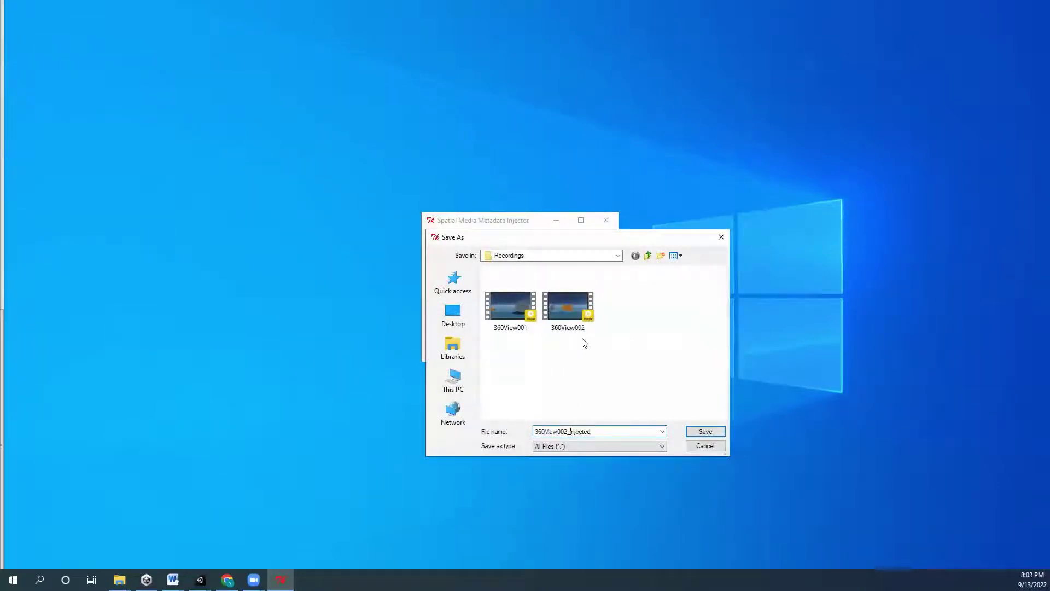
{"action": "left_click", "coordinate": [705, 432]}
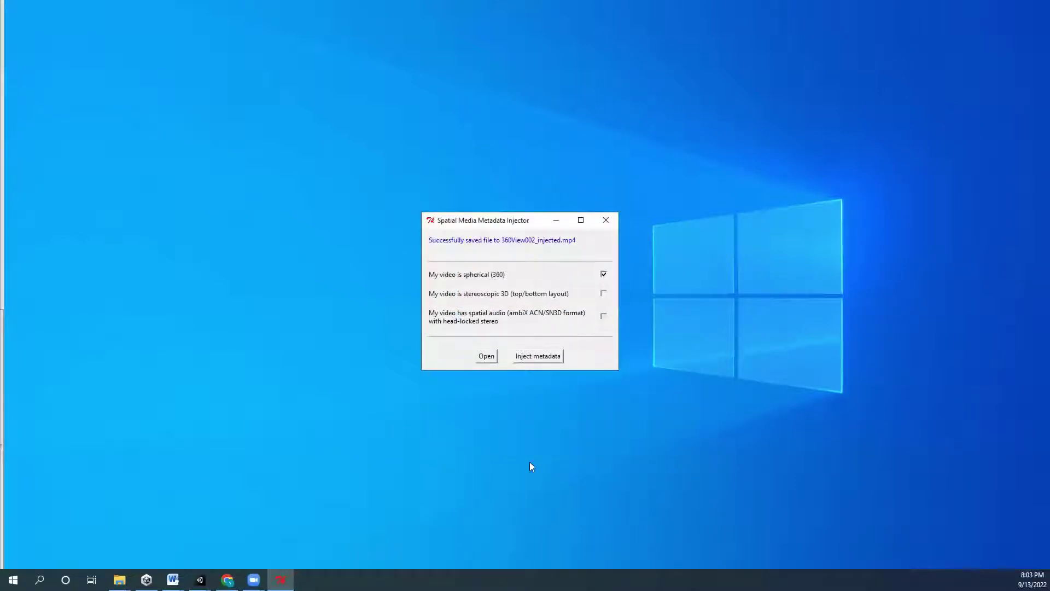
- Paste the Recordings path into File Explorer's address bar
{"action": "mouse_move", "coordinate": [119, 580]}
{"action": "left_click", "coordinate": [169, 549]}
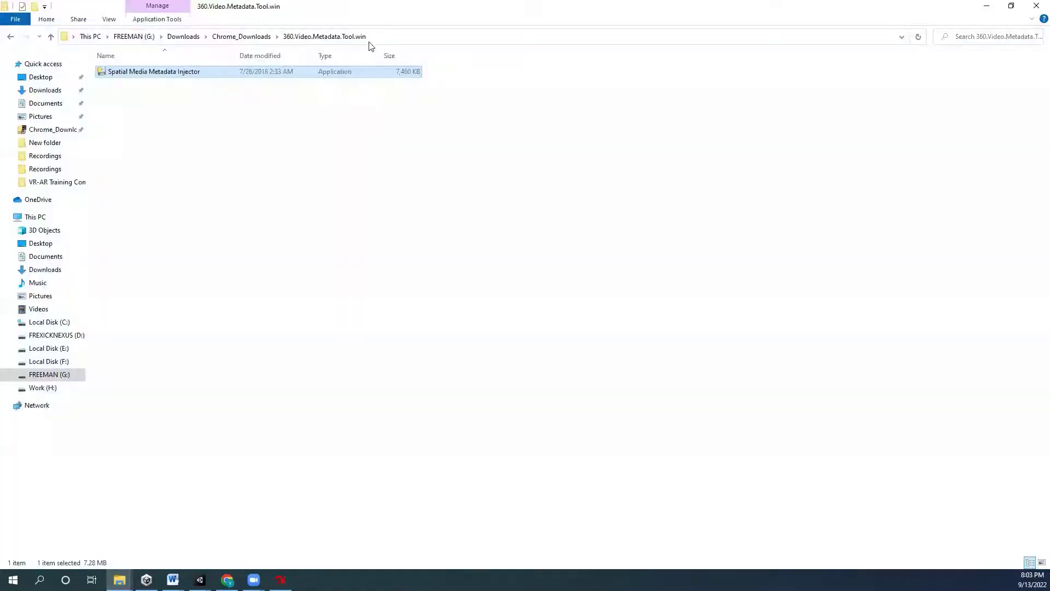
{"action": "left_click", "coordinate": [397, 38]}
{"action": "key", "text": "ctrl+v"}
- Open the Recordings folder, compare 360View002 with 360View002_injected, and play the original 360View002
{"action": "key", "text": "Return"}
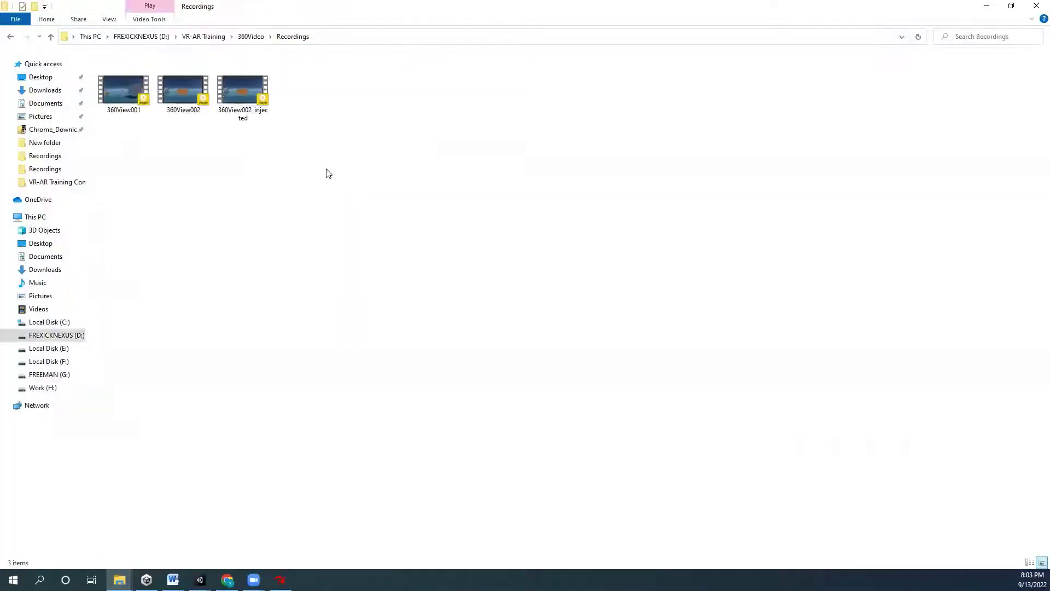
{"action": "left_click", "coordinate": [241, 117]}
{"action": "left_click", "coordinate": [173, 94]}
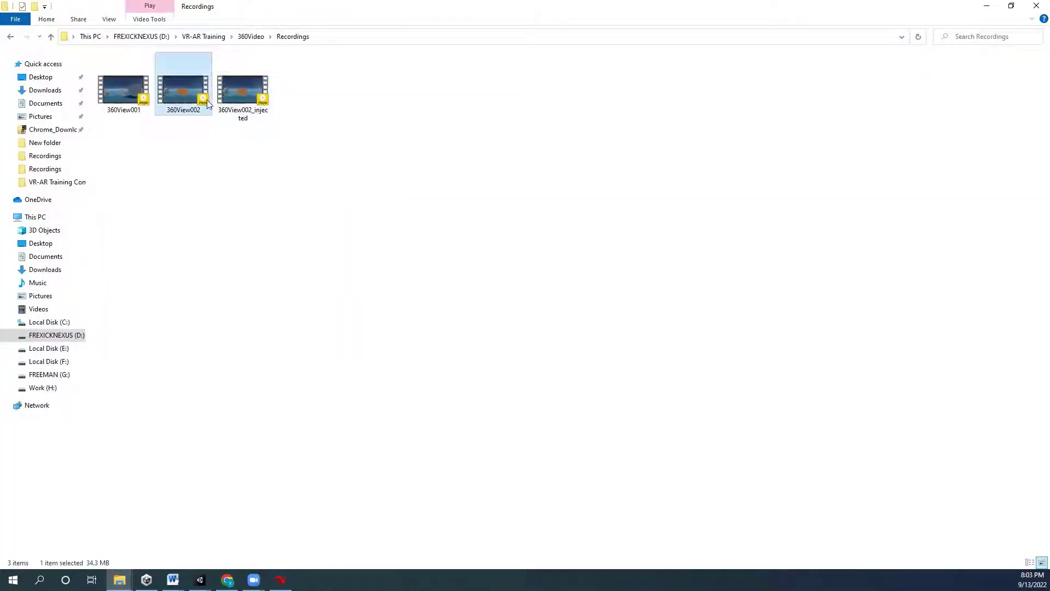
{"action": "left_click", "coordinate": [239, 97]}
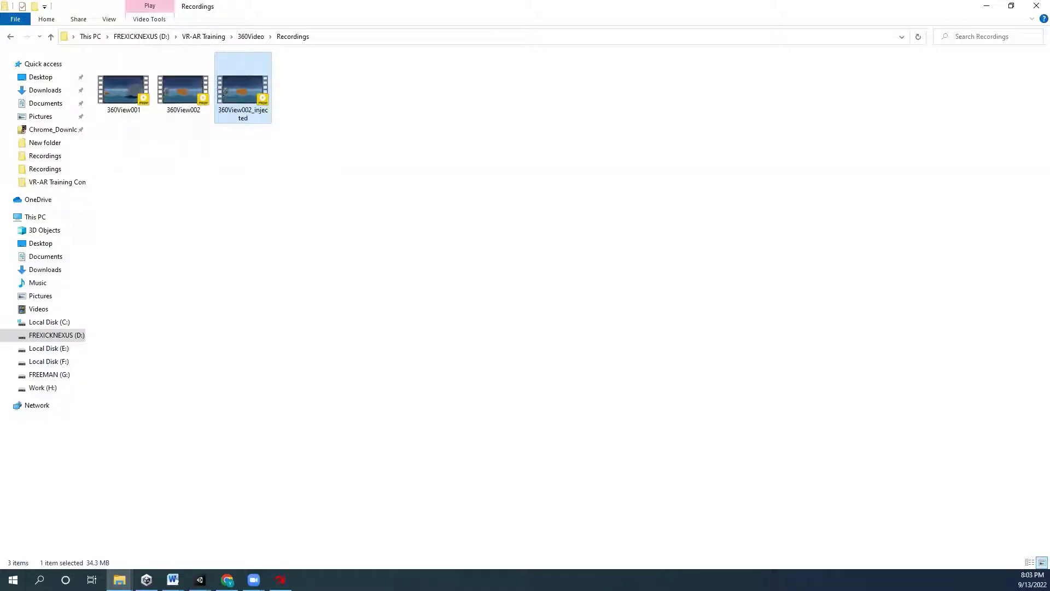
{"action": "left_click", "coordinate": [178, 97]}
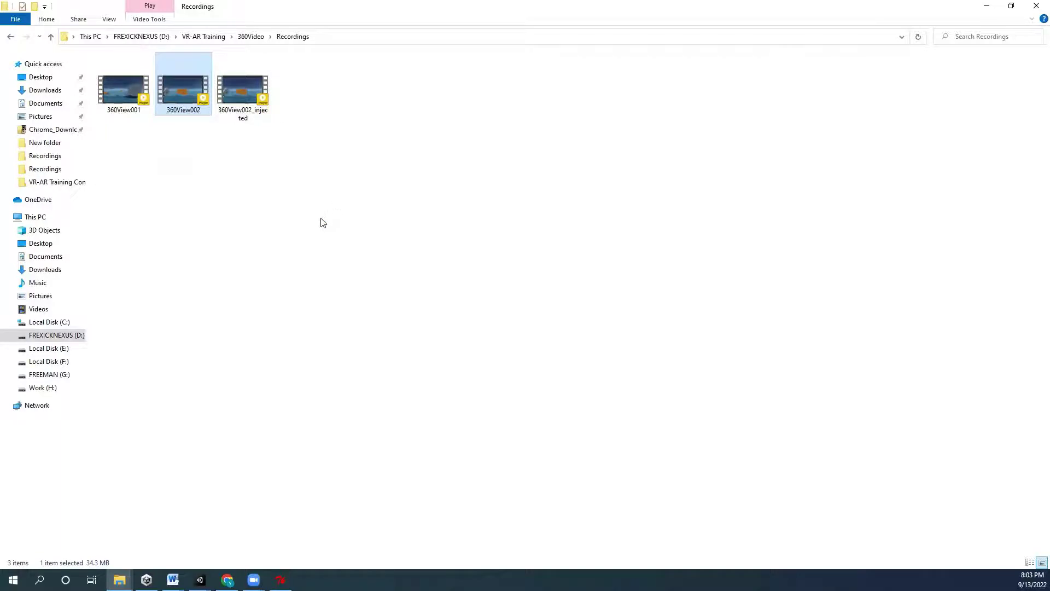
{"action": "key", "text": "Return"}
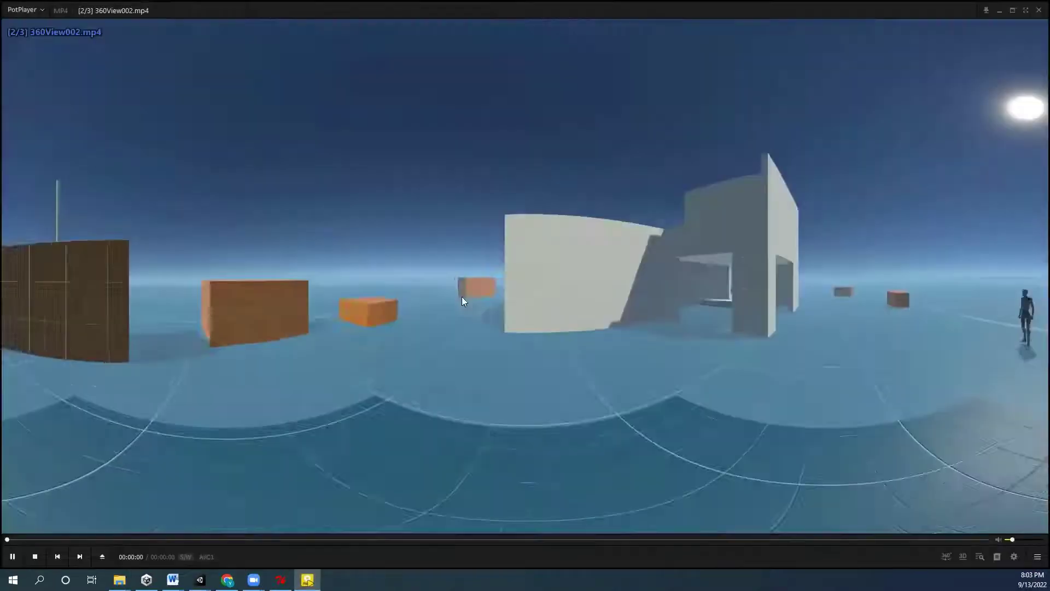
- Pause 360View002, check the 360° mode menu, resume, then skip to 360View002_injected
{"action": "key", "text": "space"}
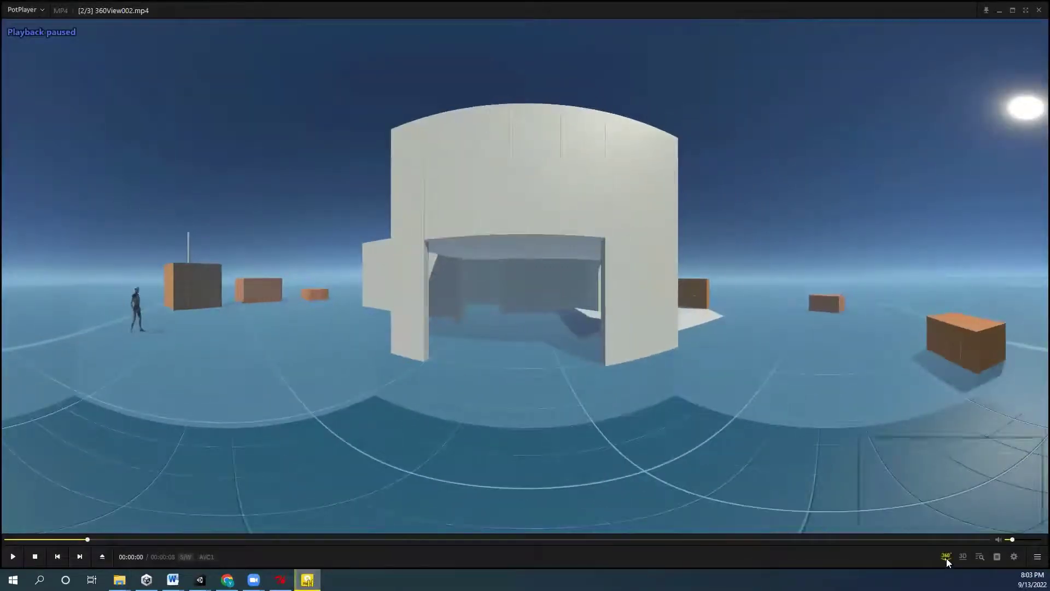
{"action": "left_click", "coordinate": [946, 557]}
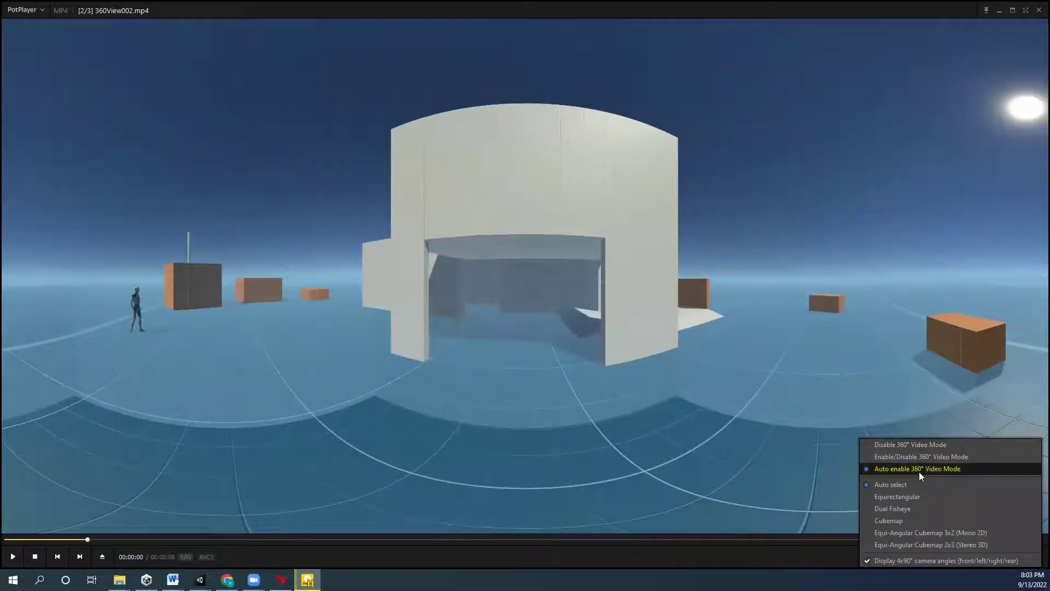
{"action": "left_click", "coordinate": [610, 446]}
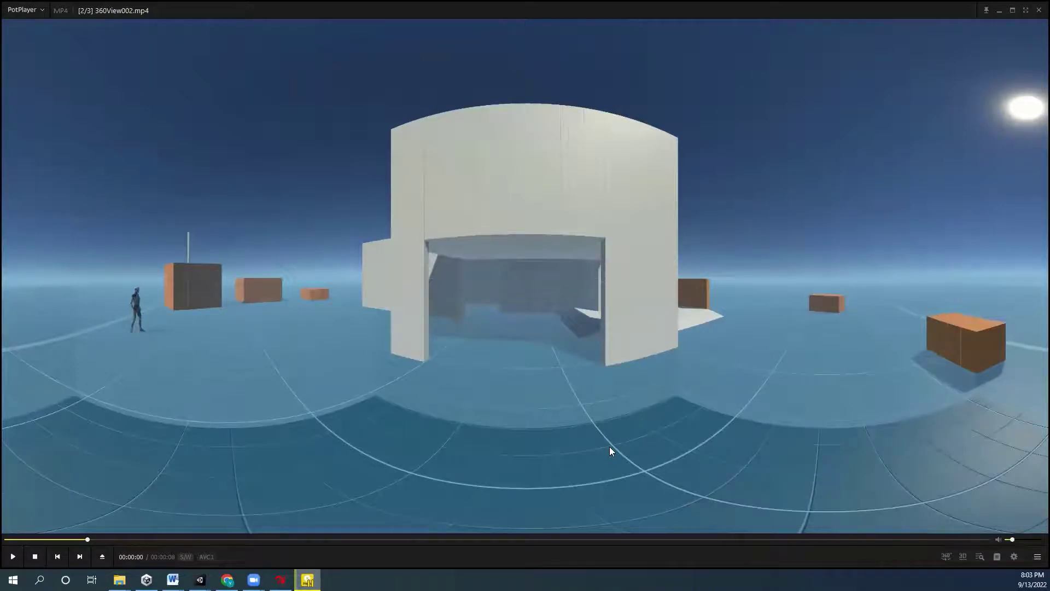
{"action": "left_click", "coordinate": [607, 443]}
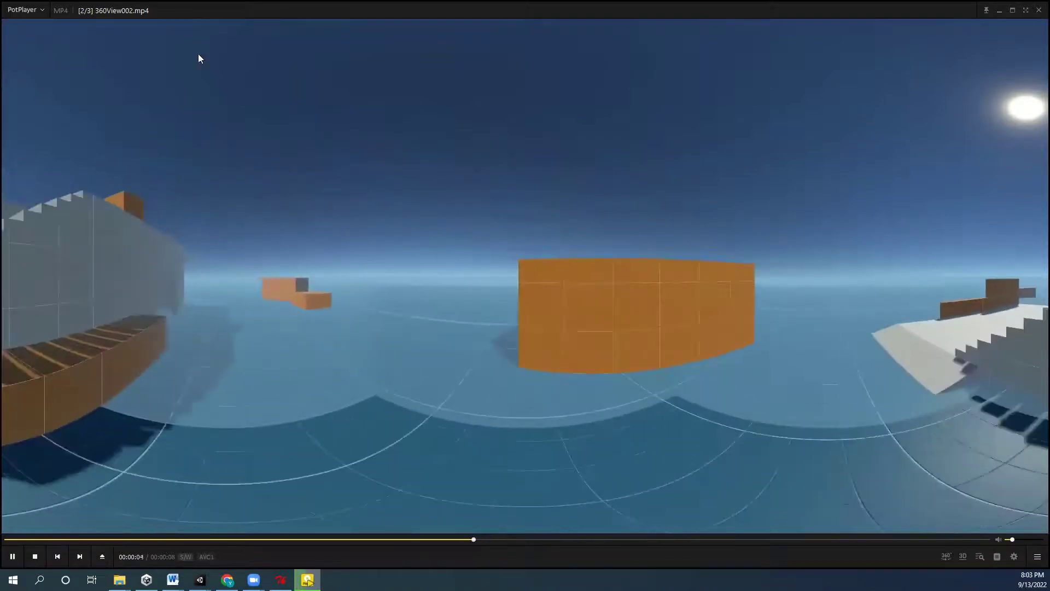
{"action": "key", "text": "Page_Down"}
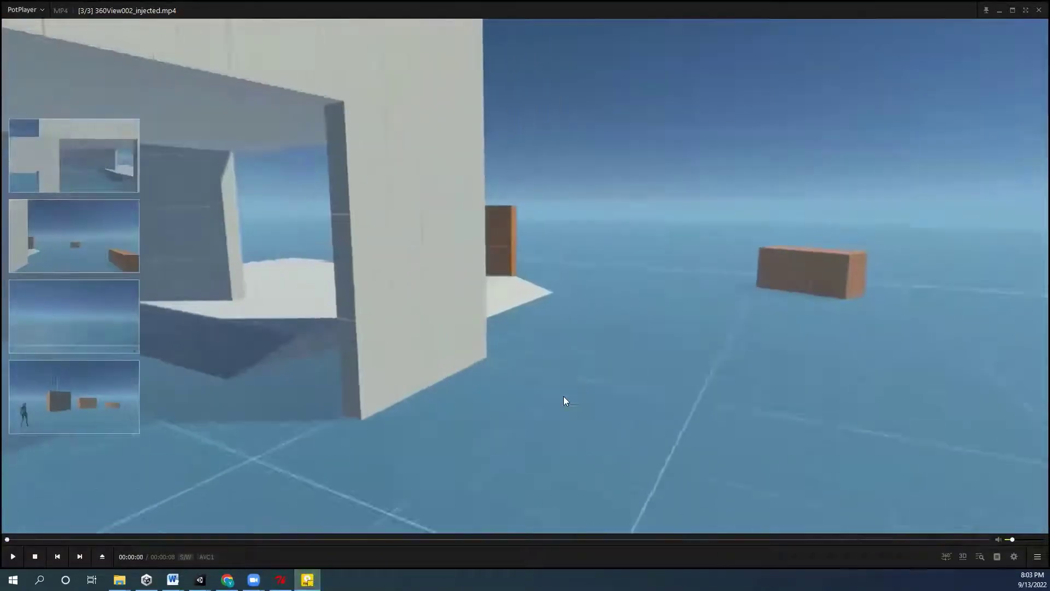
- Rotate the 360 view toward the orange box, then close PotPlayer
{"action": "left_click_drag", "start_coordinate": [565, 401], "coordinate": [719, 448]}
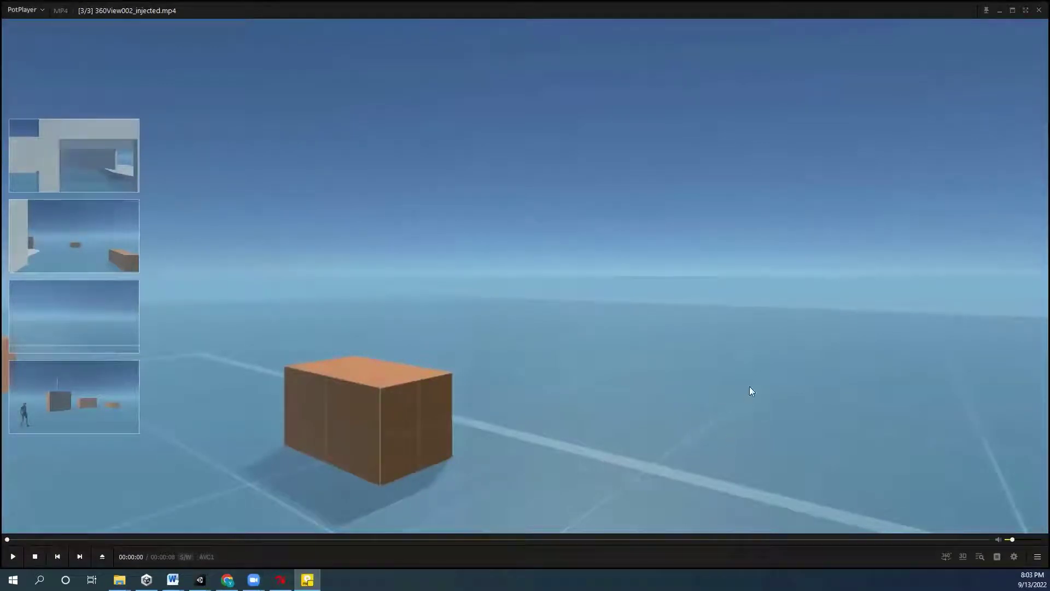
{"action": "left_click", "coordinate": [1038, 11]}
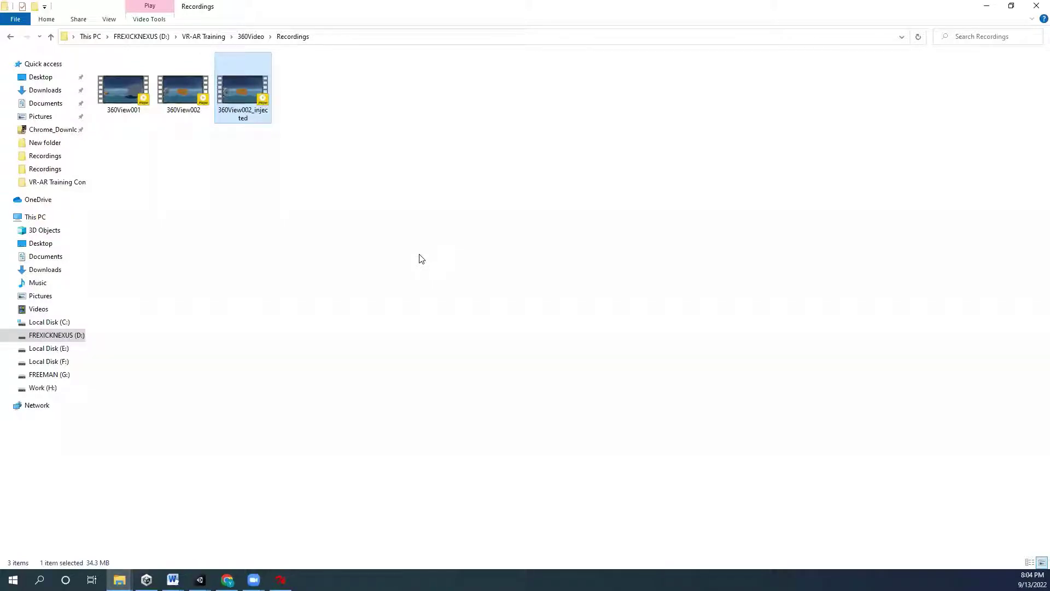
- Select 360View002_injected in the Recordings folder and bring Chrome back to the front
{"action": "key", "text": "Left"}
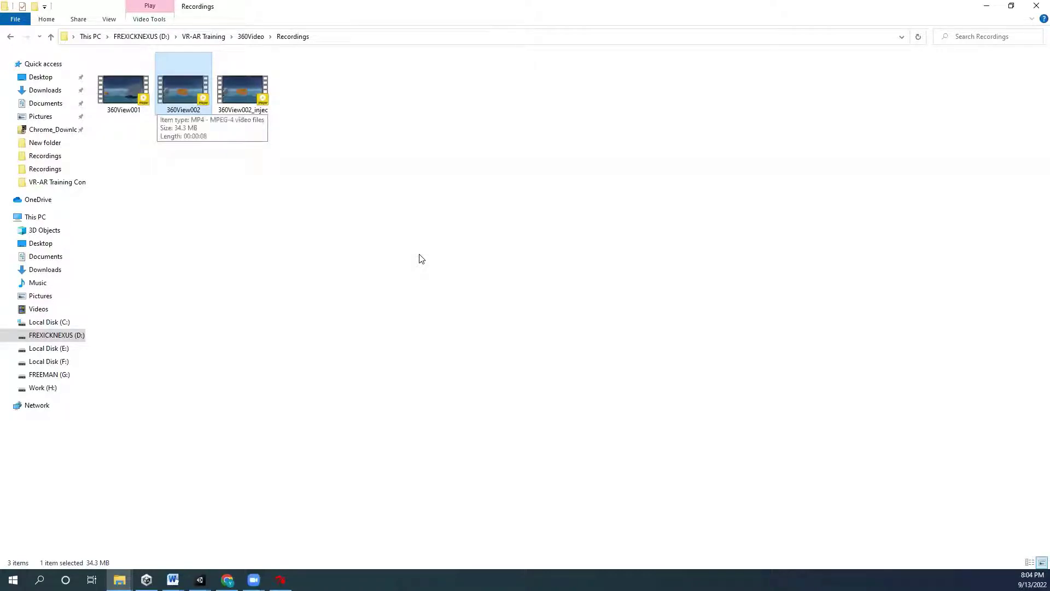
{"action": "key", "text": "Right"}
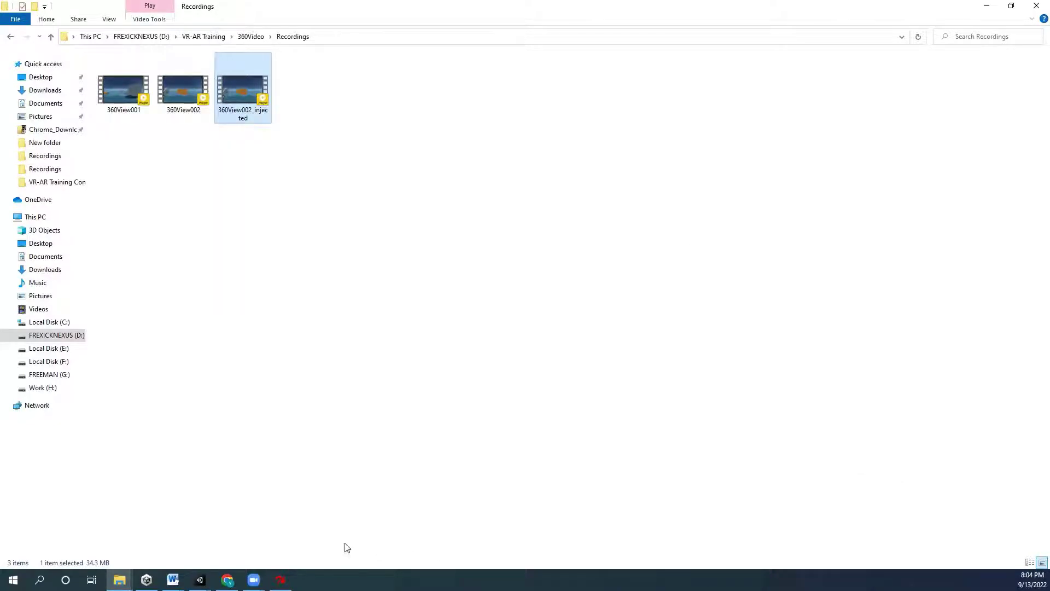
{"action": "left_click", "coordinate": [227, 579]}
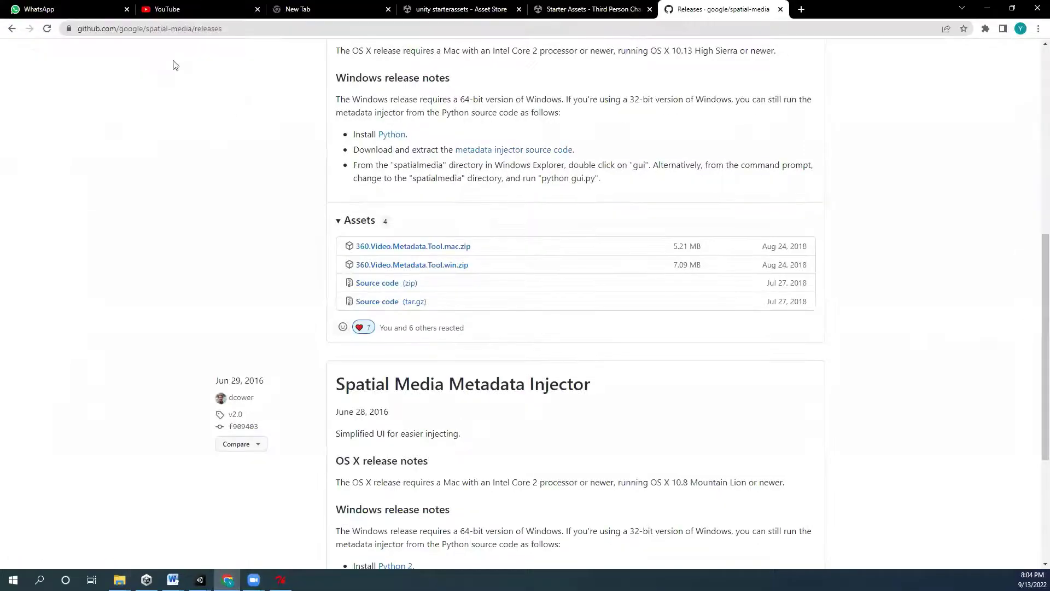
- On the YouTube tab, create a new channel through Create > Upload video and reload
{"action": "left_click", "coordinate": [186, 10]}
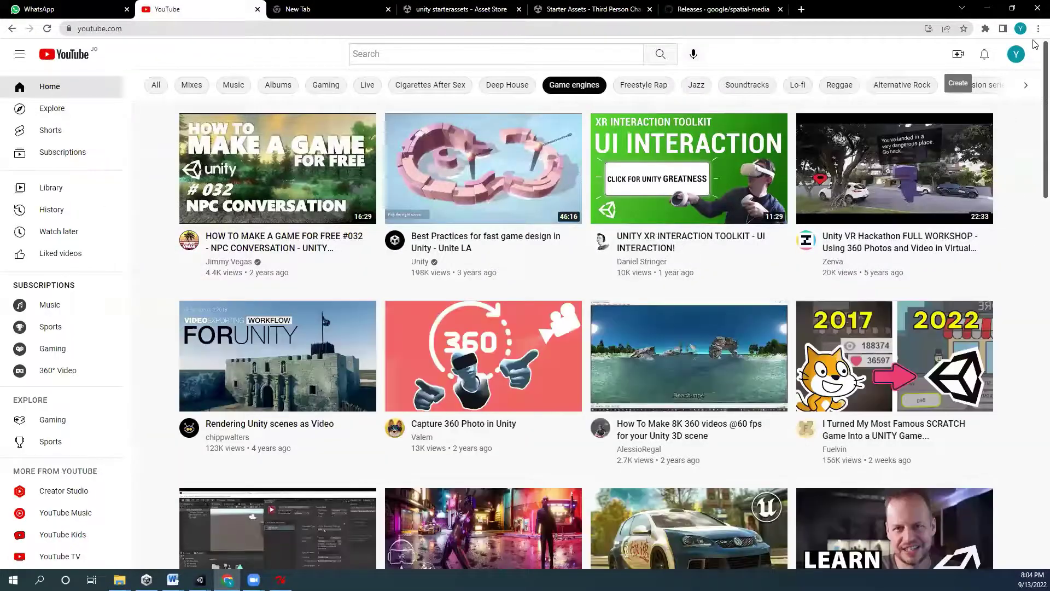
{"action": "left_click", "coordinate": [958, 53]}
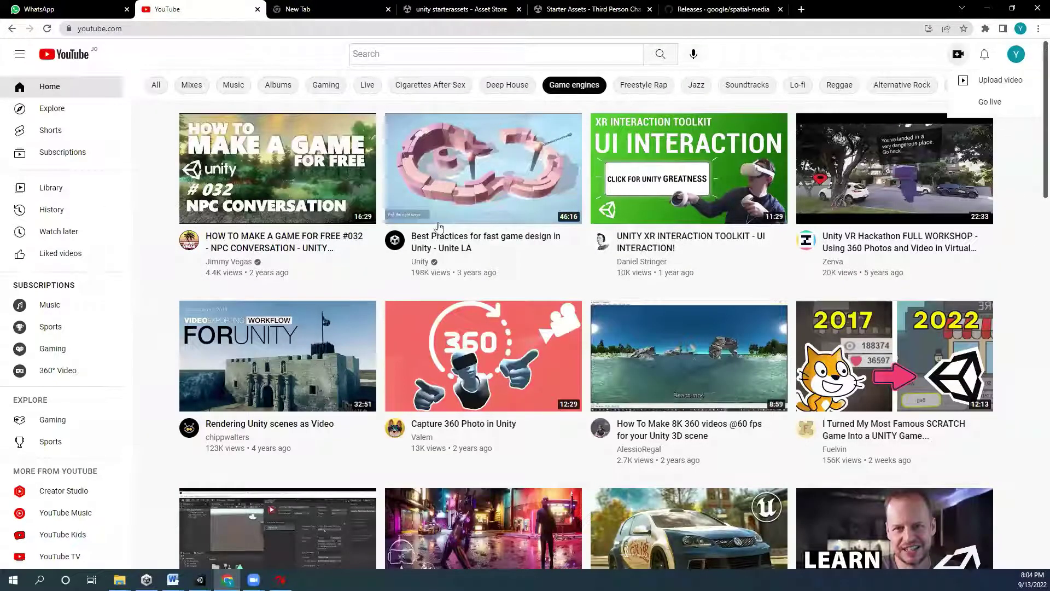
{"action": "left_click", "coordinate": [992, 80]}
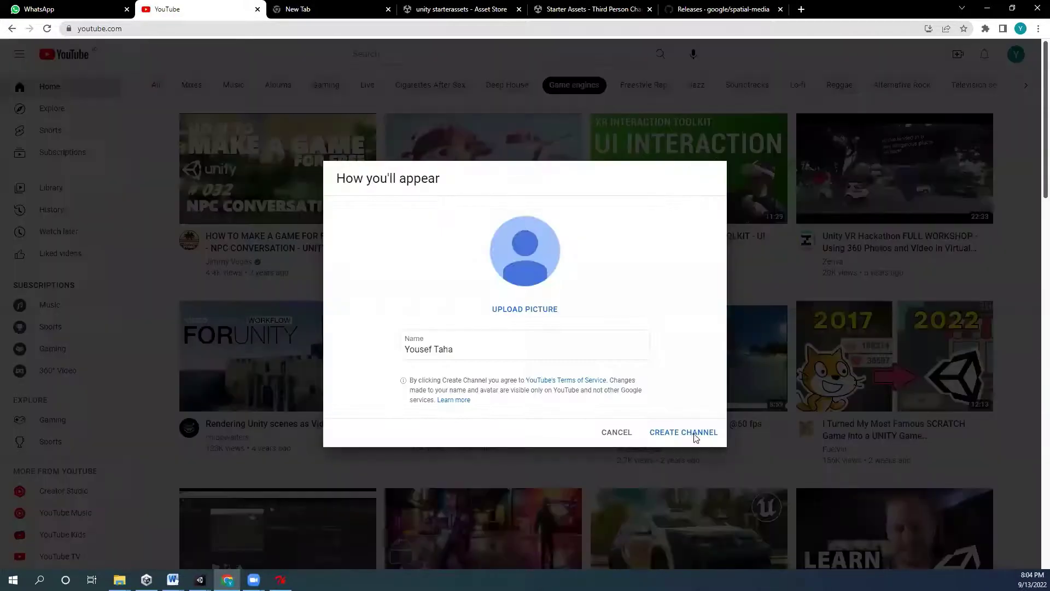
{"action": "left_click", "coordinate": [692, 433]}
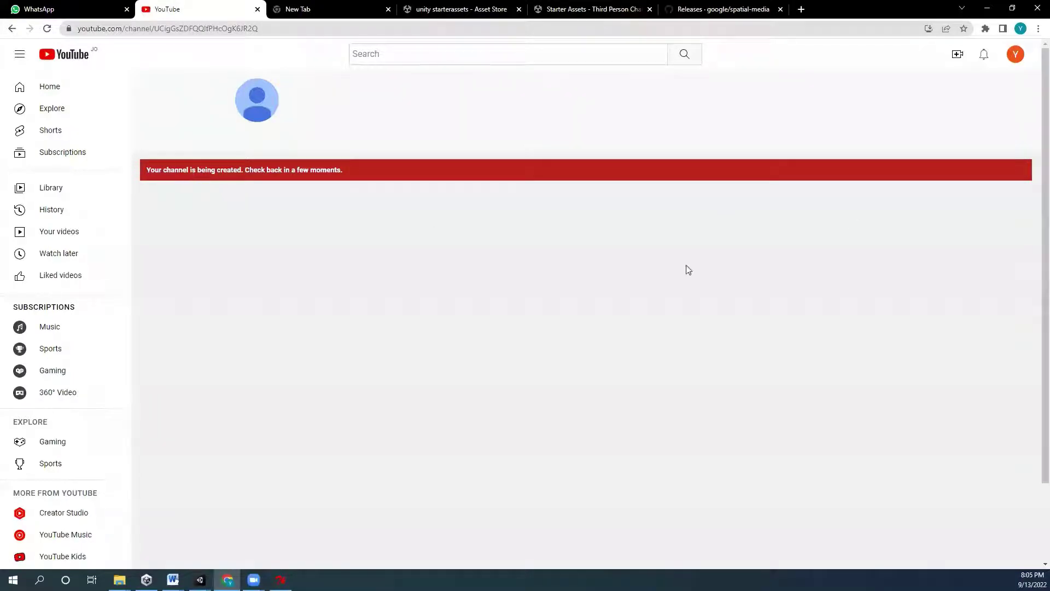
{"action": "left_click", "coordinate": [47, 29]}
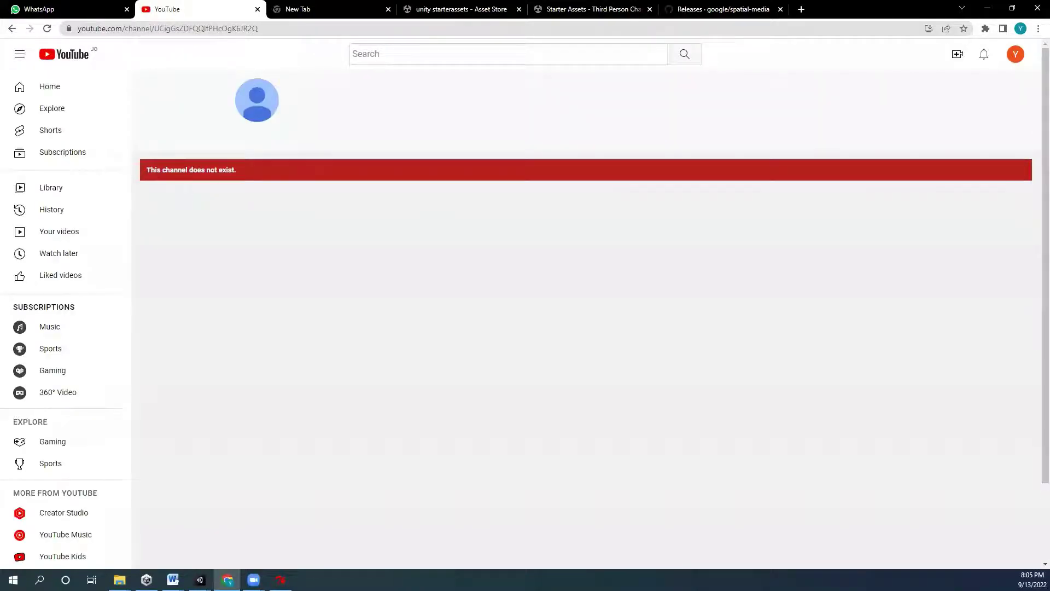
- Start a video upload from Create and dismiss the YouTube Studio welcome
{"action": "left_click", "coordinate": [957, 54]}
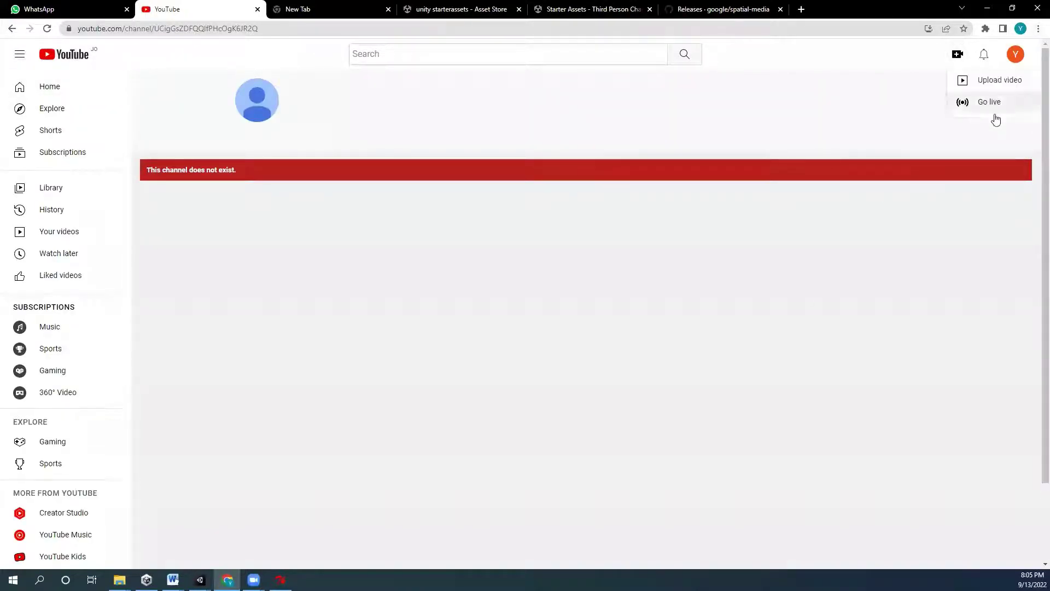
{"action": "left_click", "coordinate": [998, 80]}
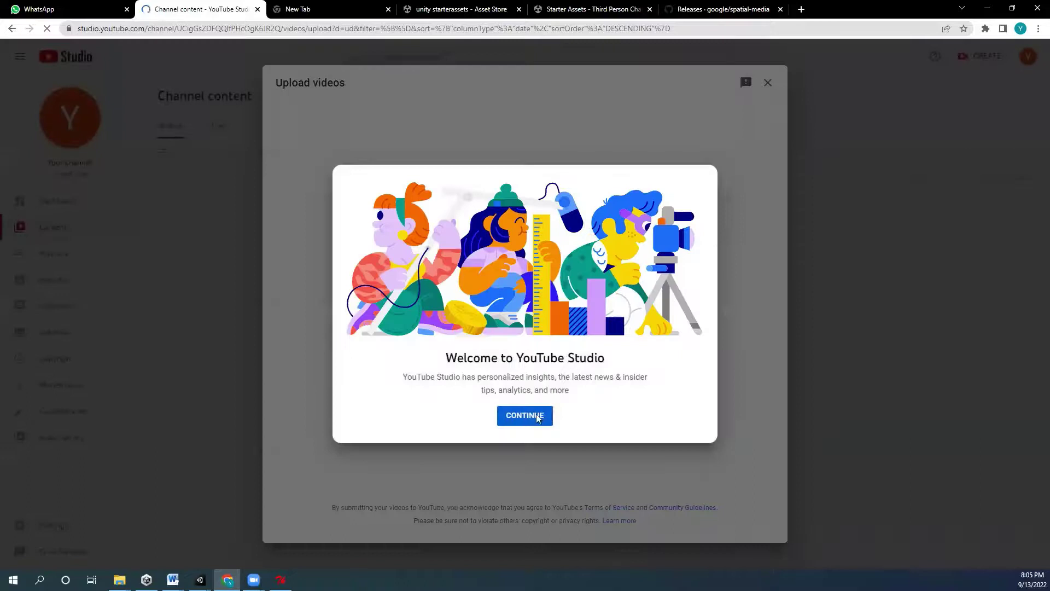
{"action": "left_click", "coordinate": [538, 417]}
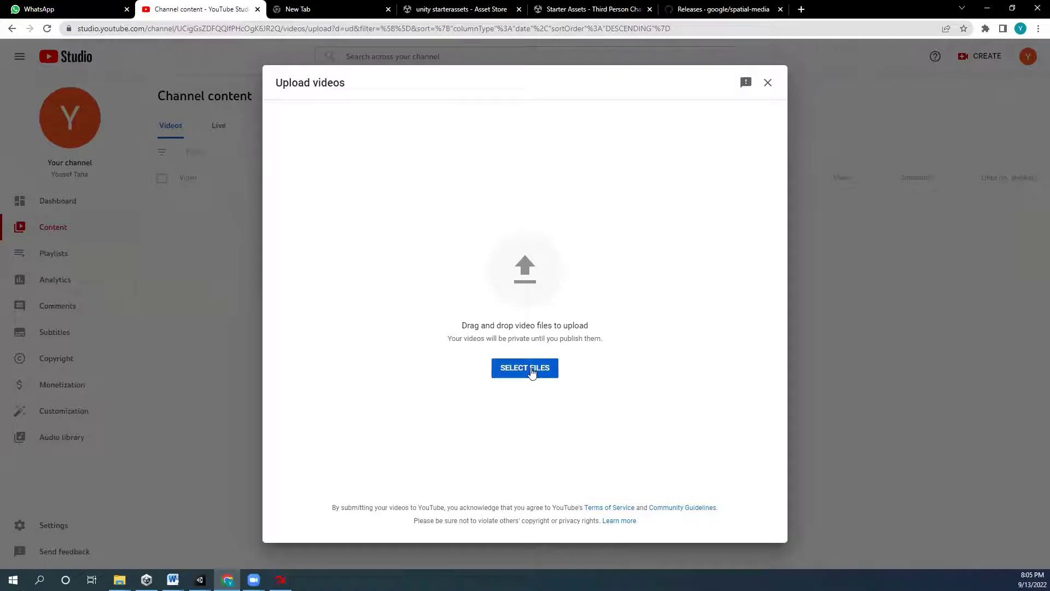
- Drag 360View002_injected from Explorer into the Upload videos dialog, then maximize Chrome
{"action": "double_click", "coordinate": [866, 15]}
{"action": "left_click_drag", "start_coordinate": [243, 90], "coordinate": [287, 424]}
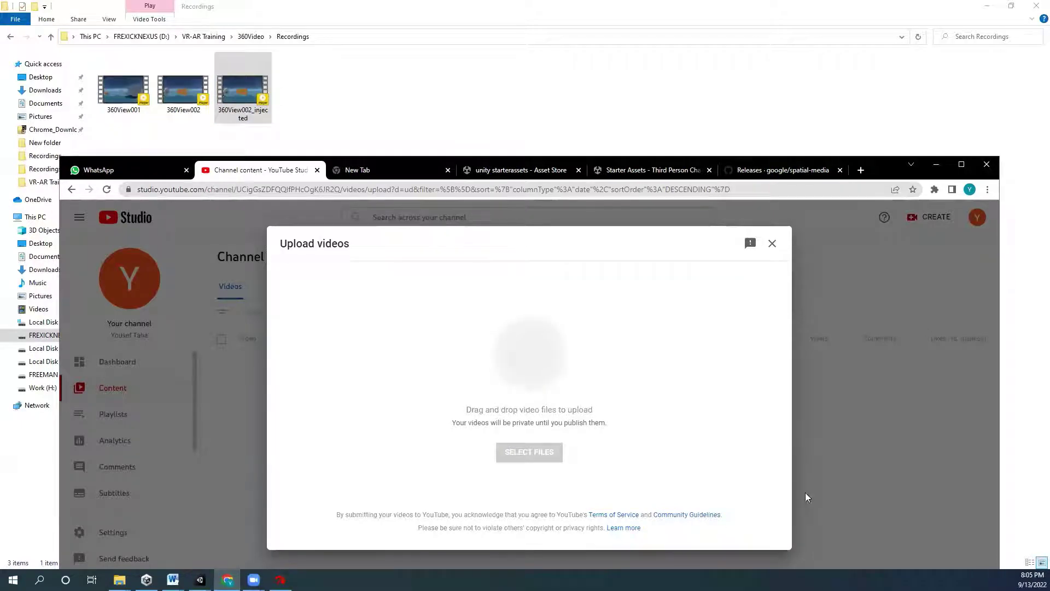
{"action": "double_click", "coordinate": [880, 164]}
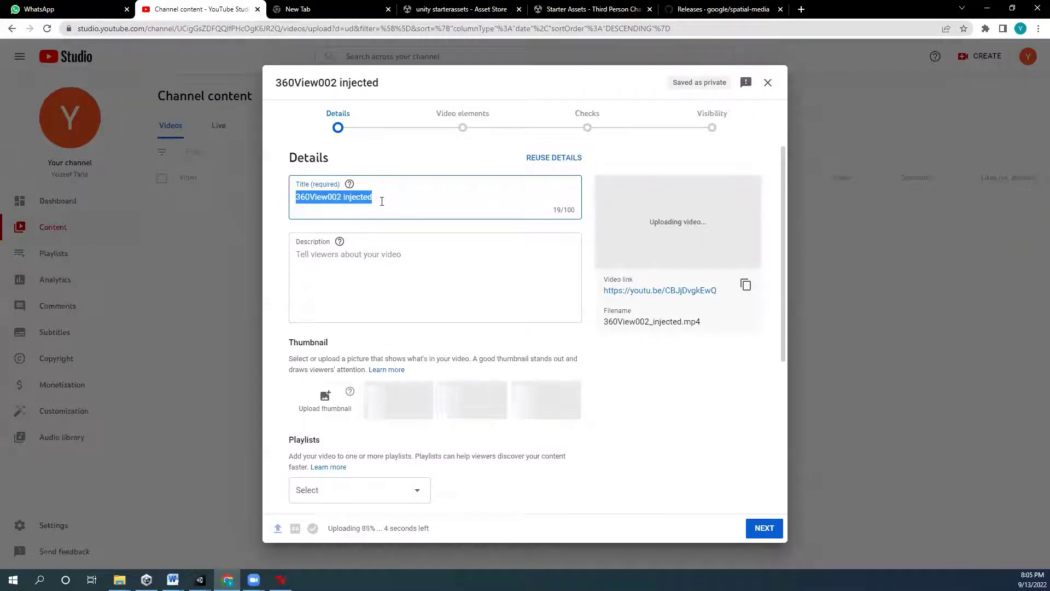
- Mark the video as 'No, it's not made for kids'
{"action": "left_click", "coordinate": [408, 312]}
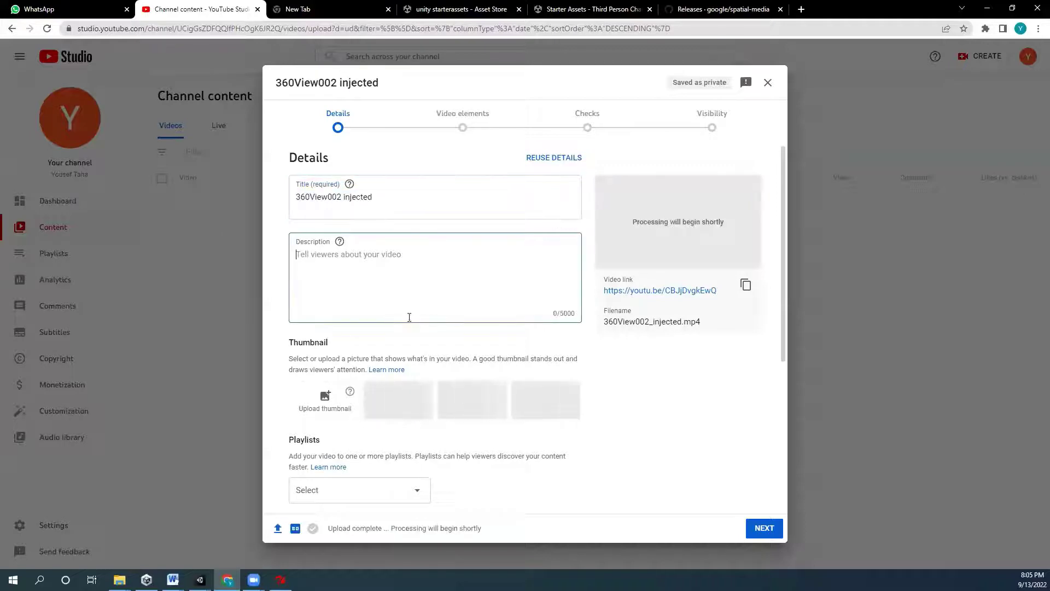
{"action": "scroll", "coordinate": [559, 398], "scroll_direction": "down", "scroll_amount": 1}
{"action": "scroll", "coordinate": [558, 398], "scroll_direction": "down", "scroll_amount": 4}
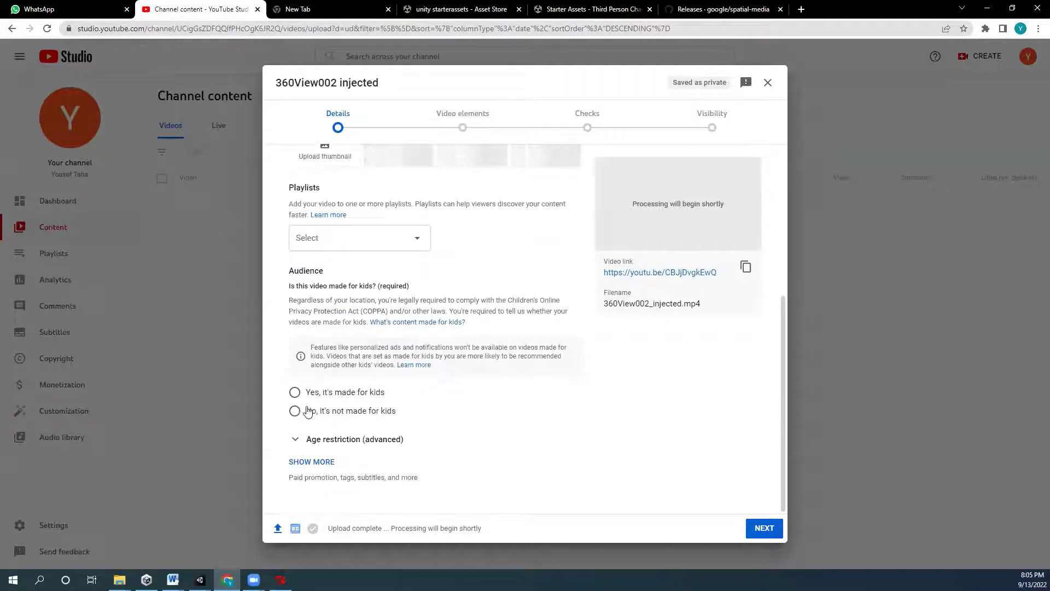
{"action": "left_click", "coordinate": [307, 411]}
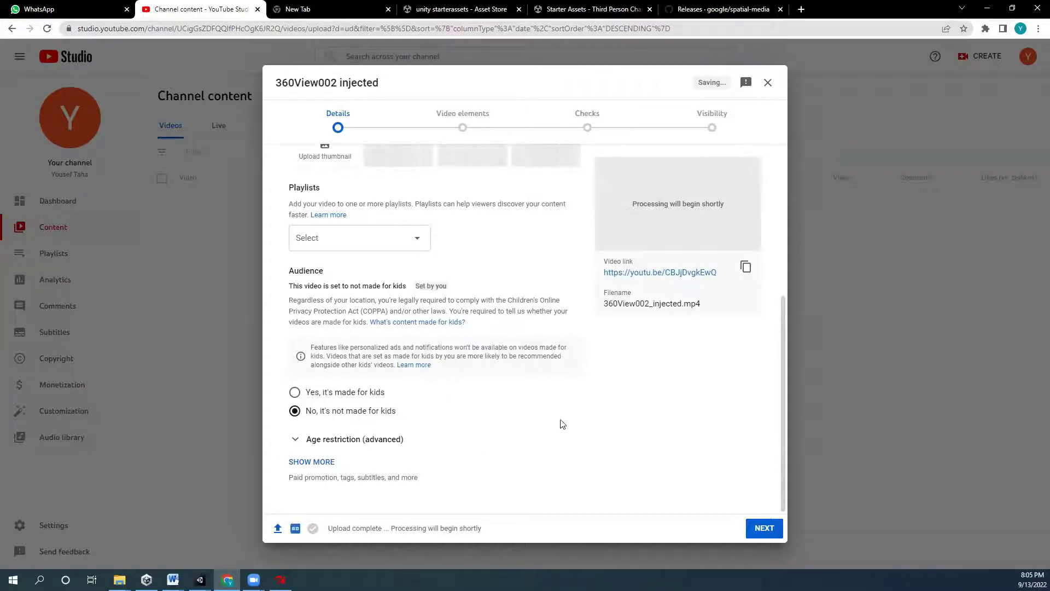
{"action": "scroll", "coordinate": [492, 394], "scroll_direction": "up", "scroll_amount": 6}
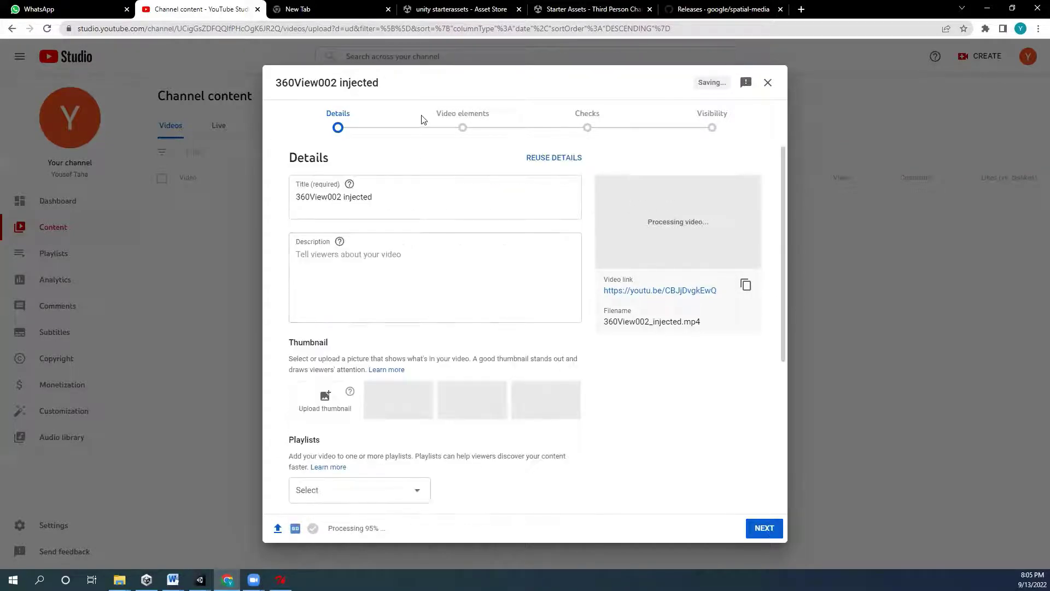
{"action": "scroll", "coordinate": [629, 465], "scroll_direction": "down", "scroll_amount": 6}
- Advance the upload through Video elements and Checks to Visibility
{"action": "left_click", "coordinate": [754, 527]}
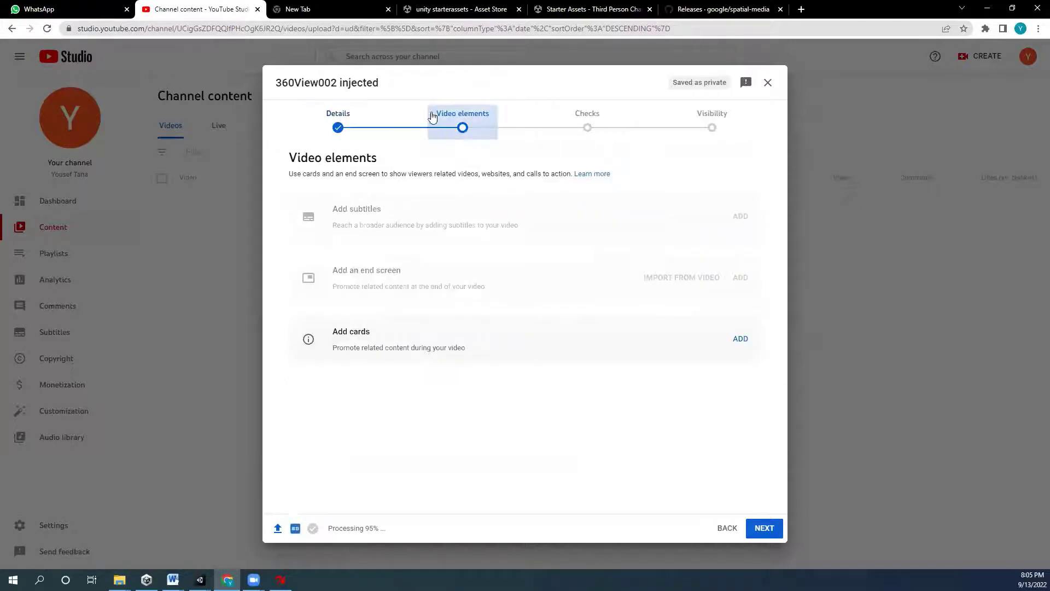
{"action": "left_click", "coordinate": [775, 531]}
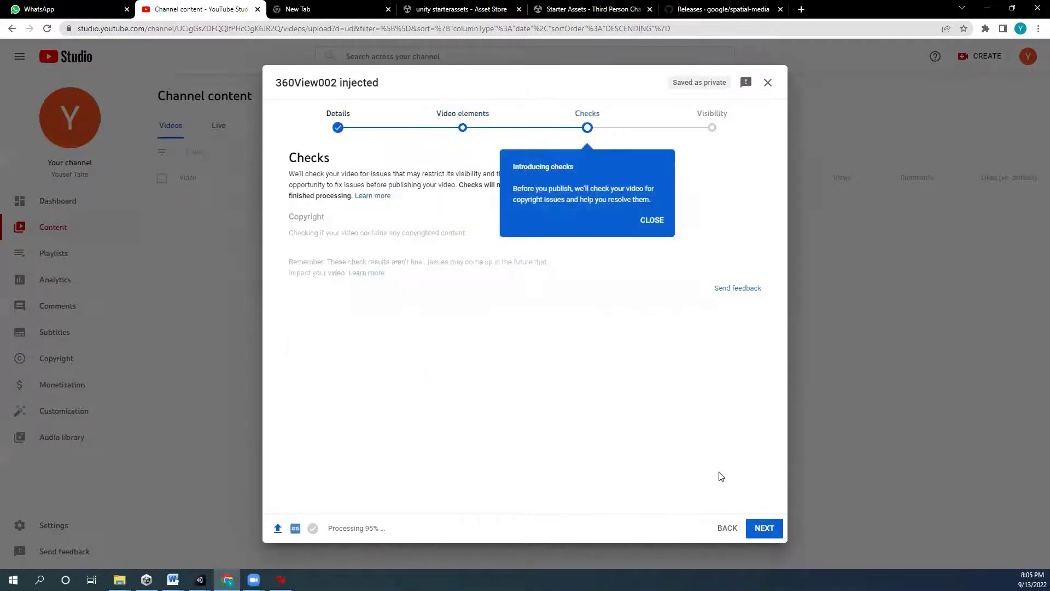
{"action": "left_click", "coordinate": [765, 529]}
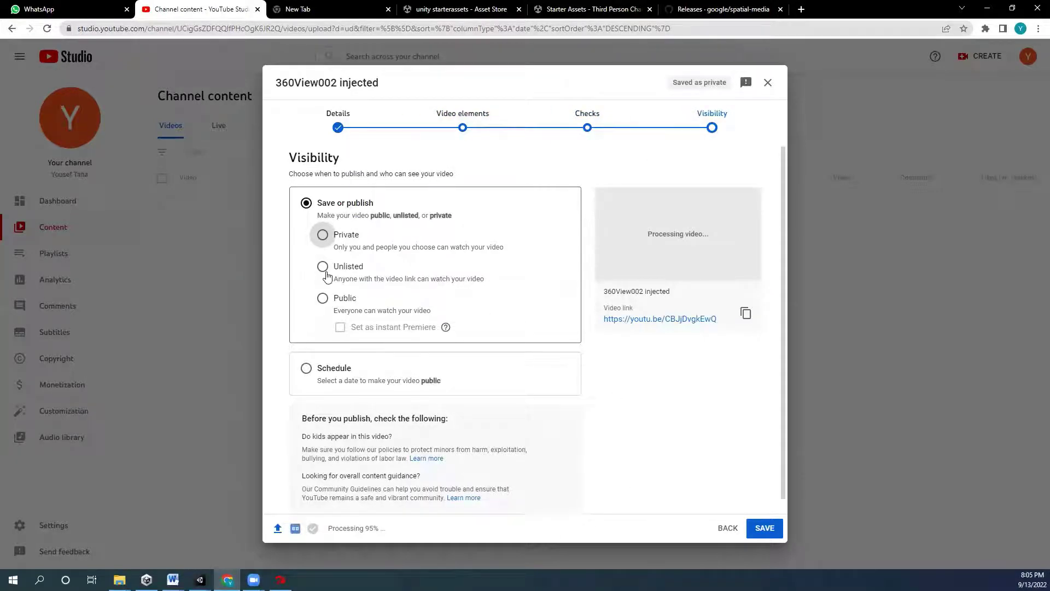
- Set 360View002 injected to Unlisted and save it
{"action": "left_click", "coordinate": [323, 268]}
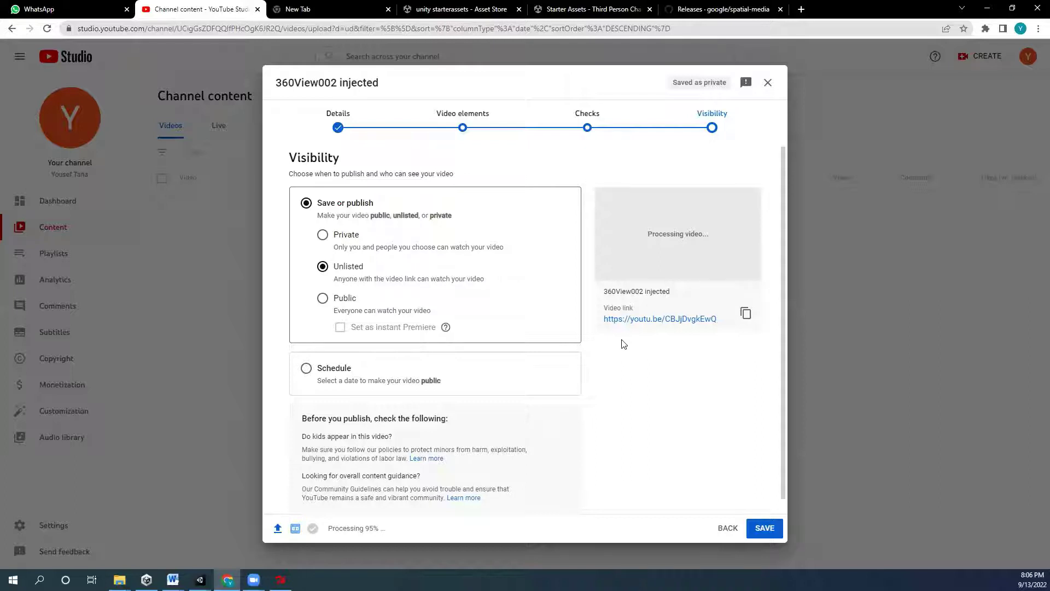
{"action": "scroll", "coordinate": [518, 415], "scroll_direction": "down", "scroll_amount": 1}
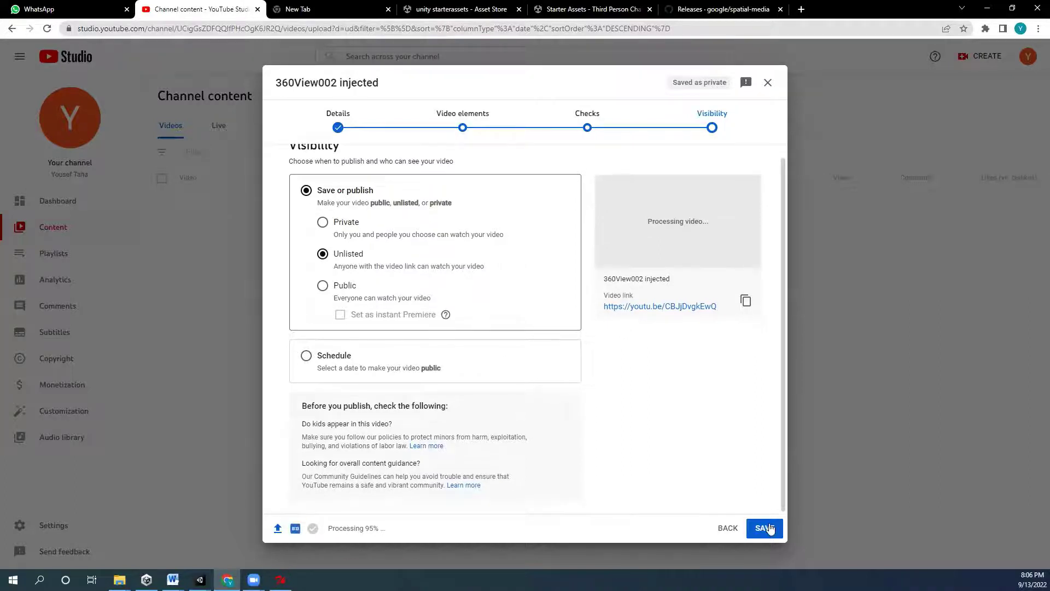
{"action": "left_click", "coordinate": [777, 532]}
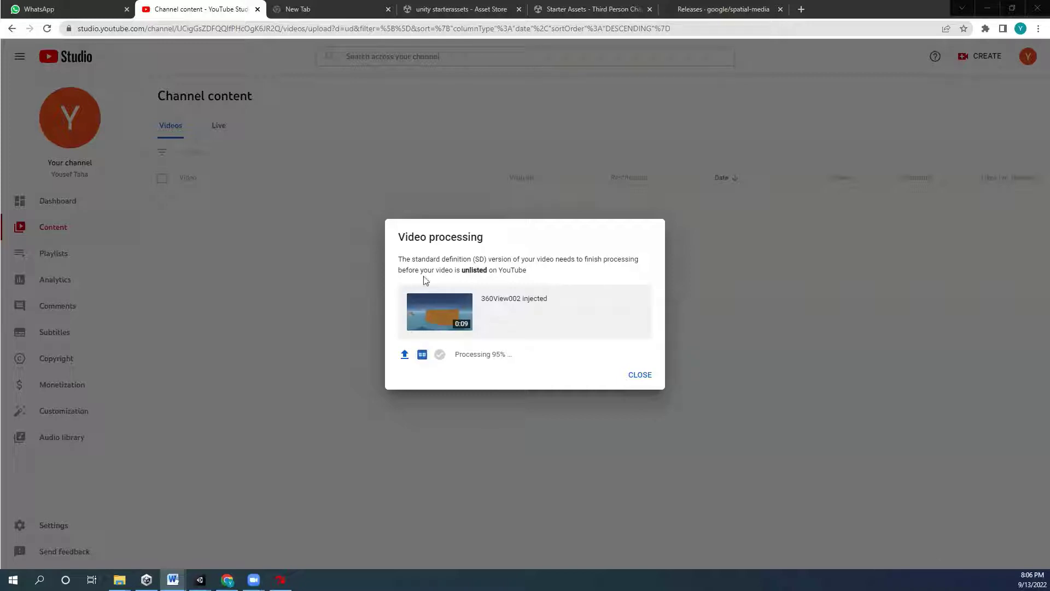
- Dismiss the processing notice and tip, then open 360View002 injected's Video details page
{"action": "left_click", "coordinate": [640, 375]}
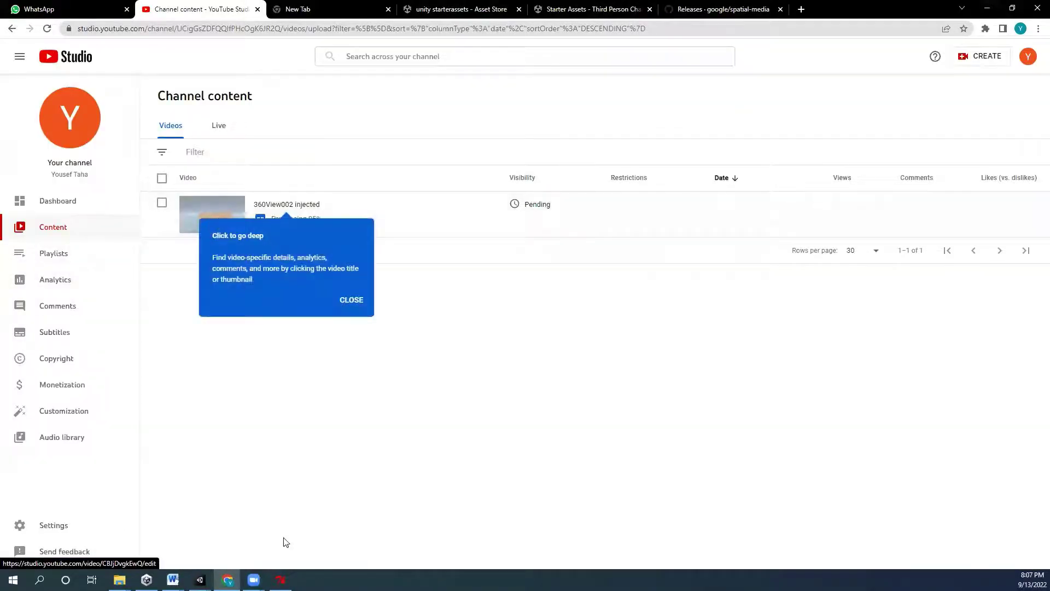
{"action": "left_click", "coordinate": [351, 302]}
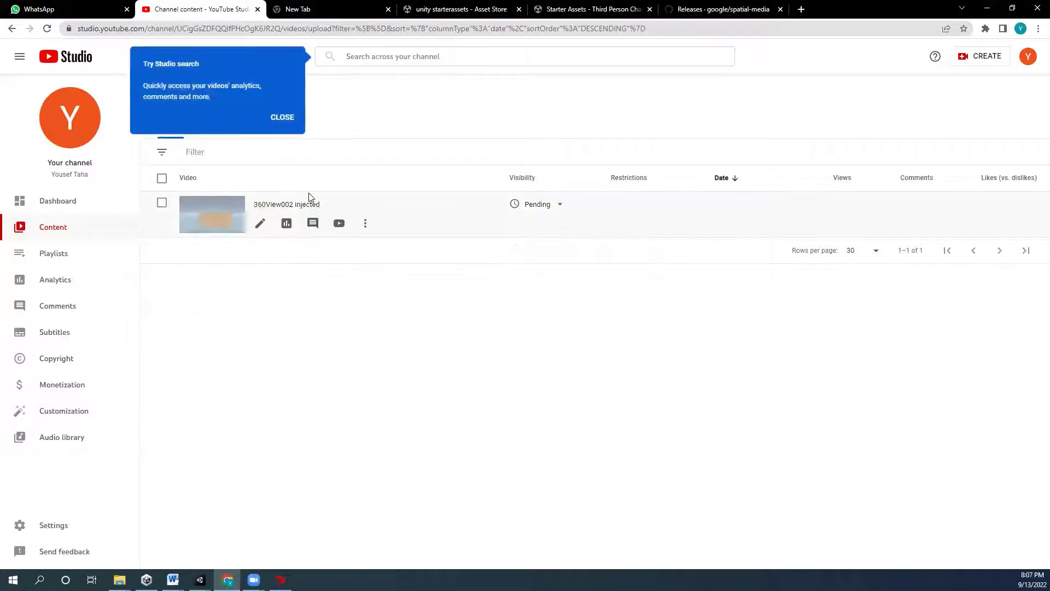
{"action": "left_click", "coordinate": [307, 207]}
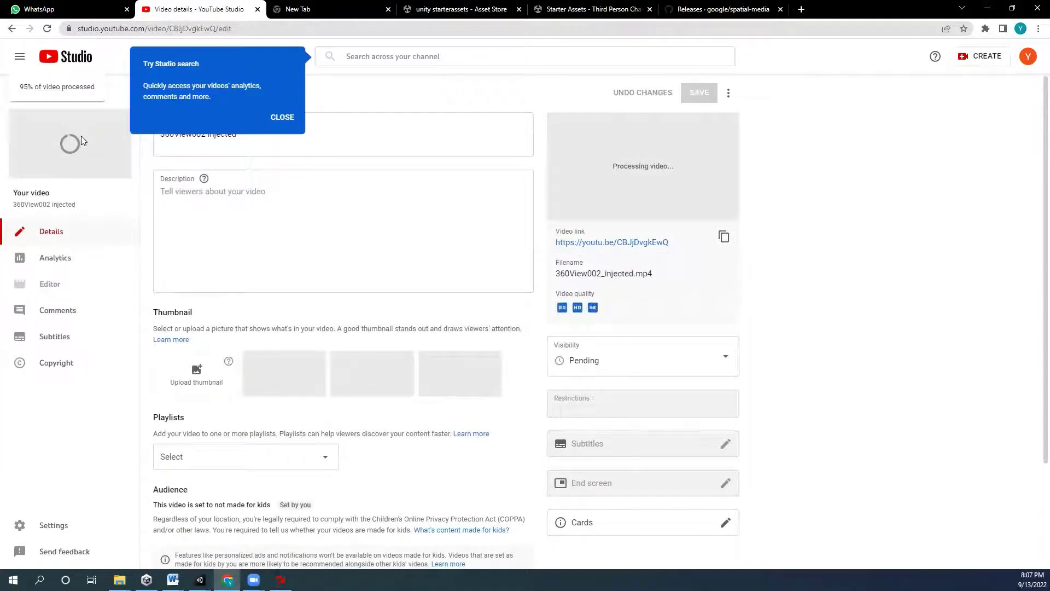
{"action": "key", "text": "alt+Tab"}
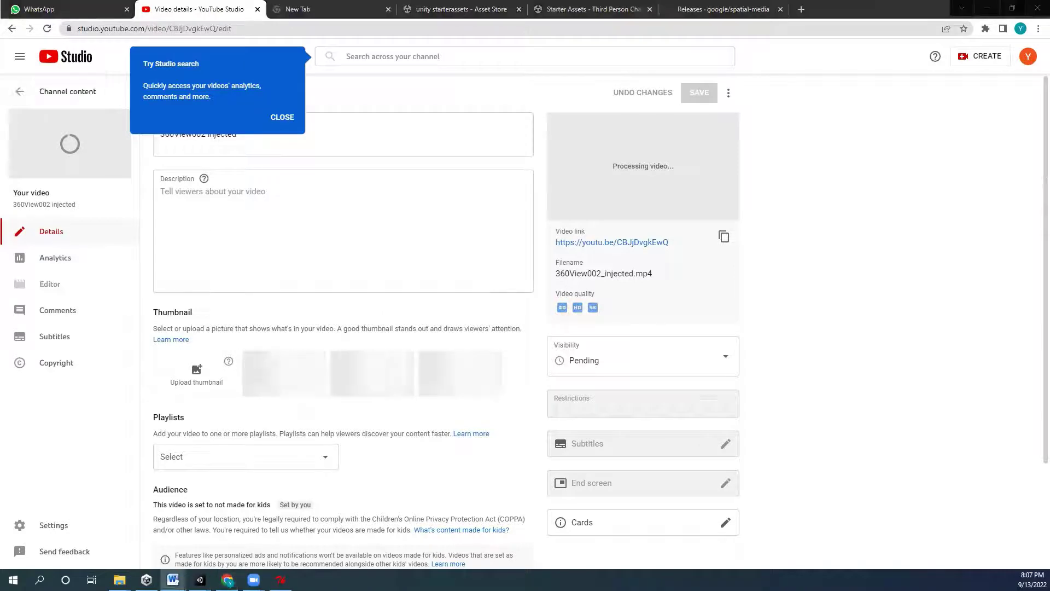
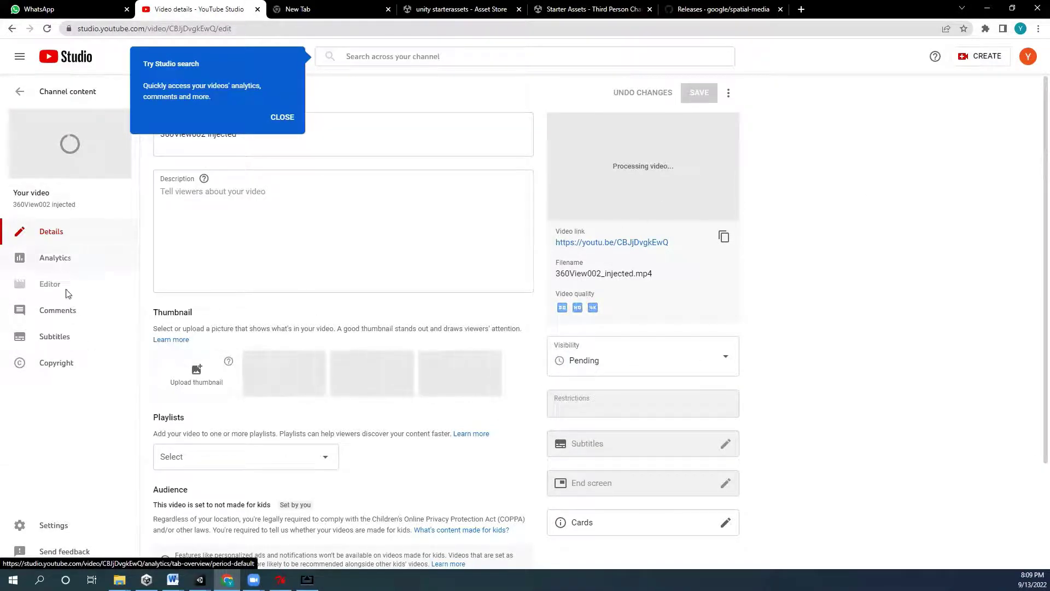
- Reload the 360View002 injected details page, dismiss the dark theme tip, and go back to Channel content
{"action": "mouse_move", "coordinate": [53, 101]}
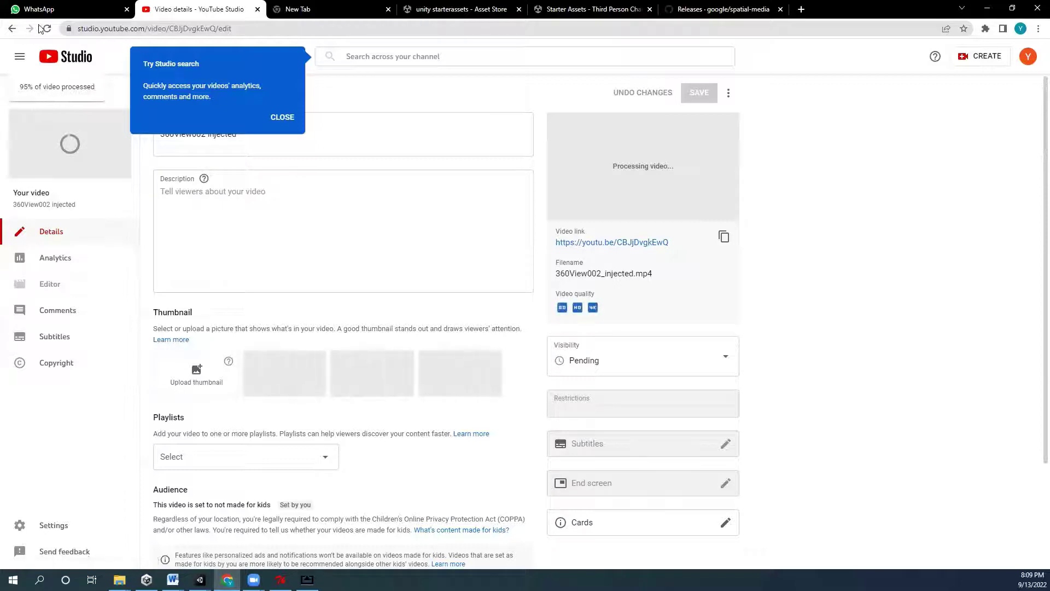
{"action": "left_click", "coordinate": [46, 28]}
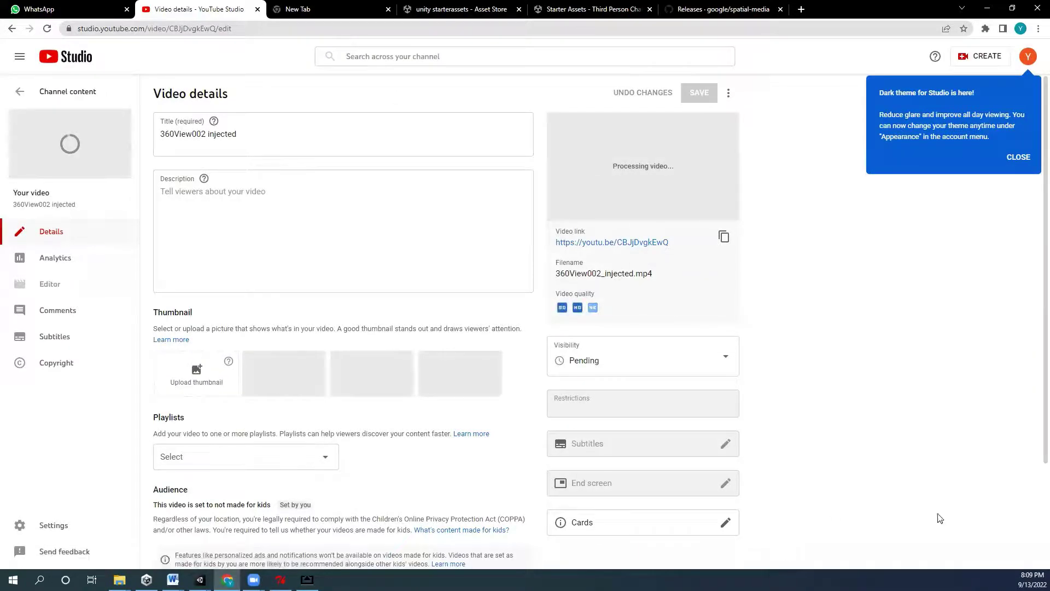
{"action": "left_click", "coordinate": [1016, 158]}
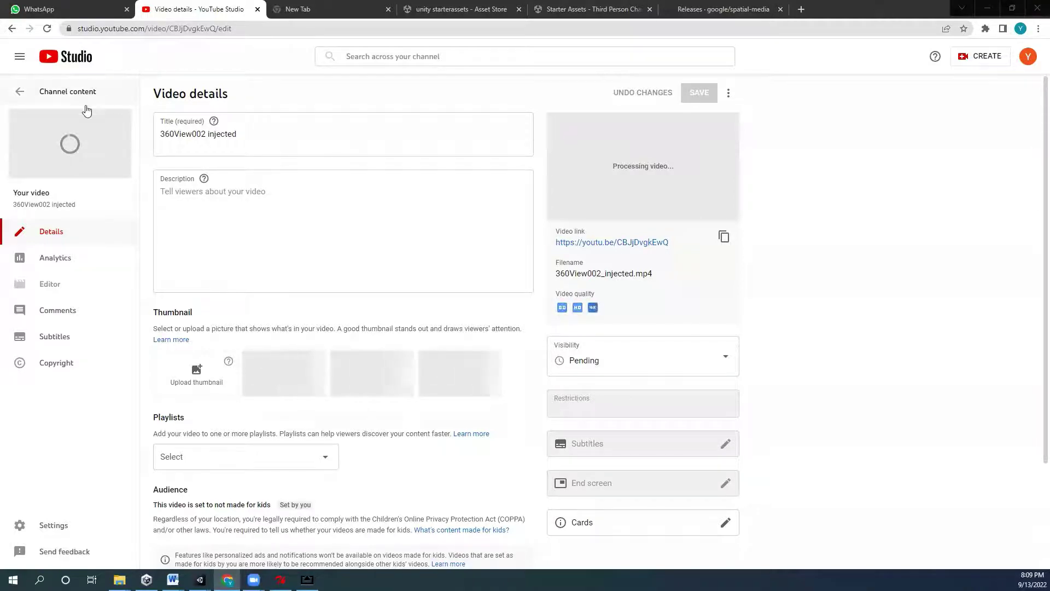
{"action": "left_click", "coordinate": [20, 91]}
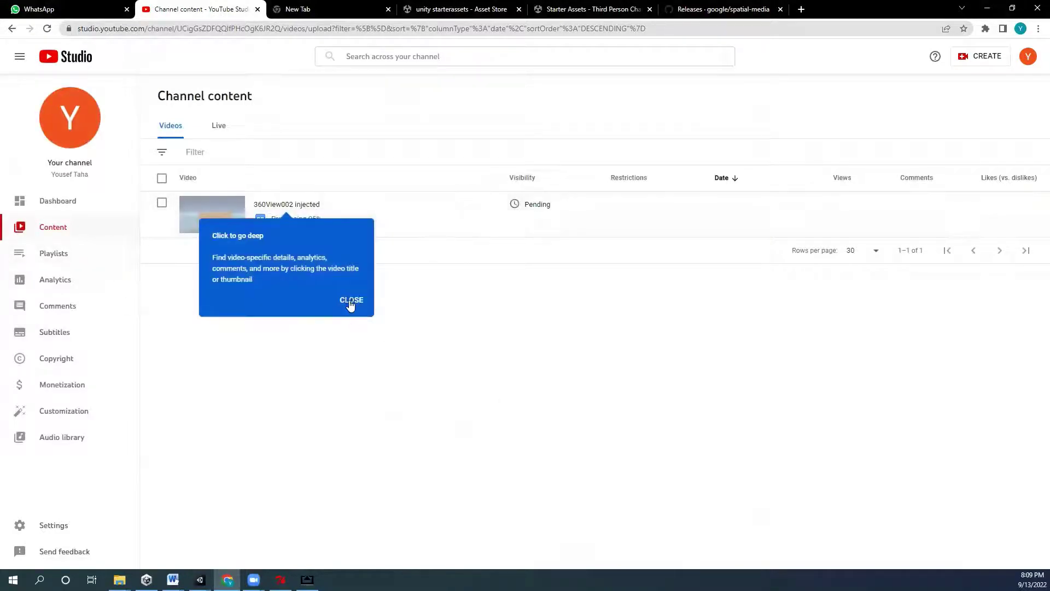
- Open the 360View002 injected details and copy the video's link address
{"action": "left_click", "coordinate": [351, 300]}
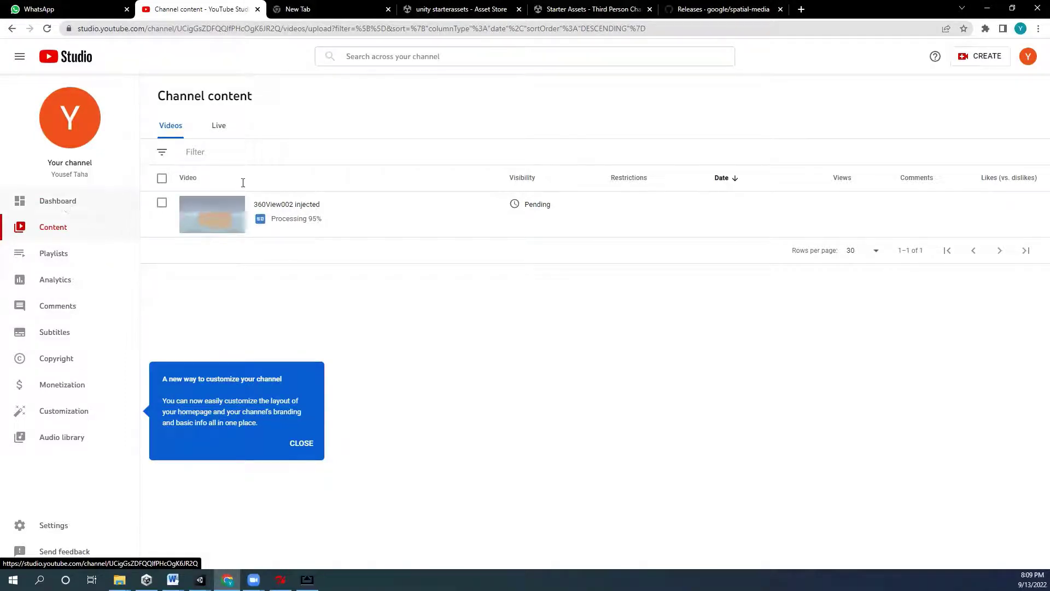
{"action": "left_click", "coordinate": [299, 205]}
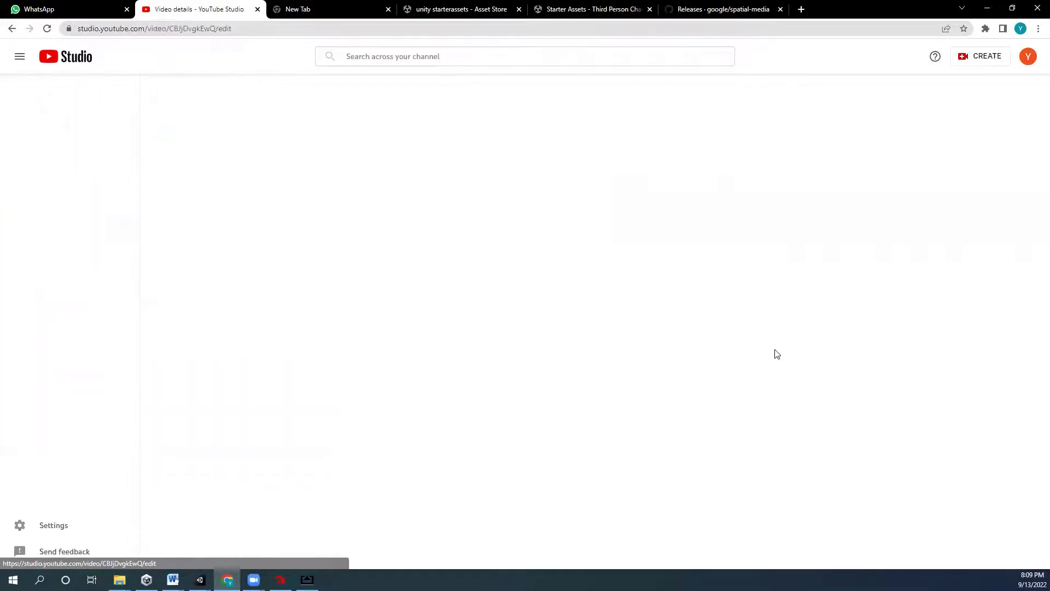
{"action": "right_click", "coordinate": [639, 241]}
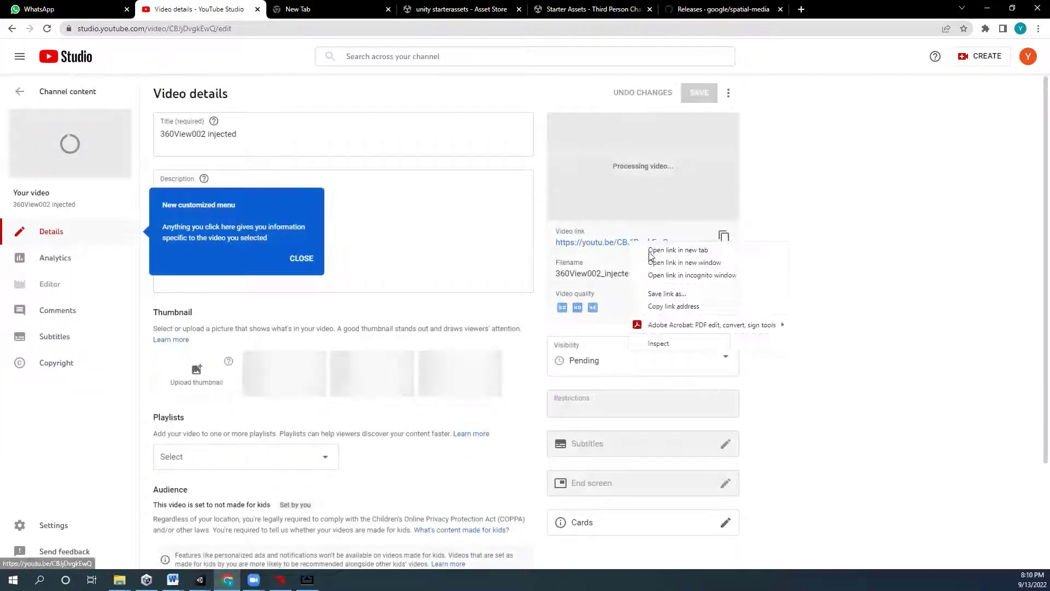
{"action": "left_click", "coordinate": [711, 306]}
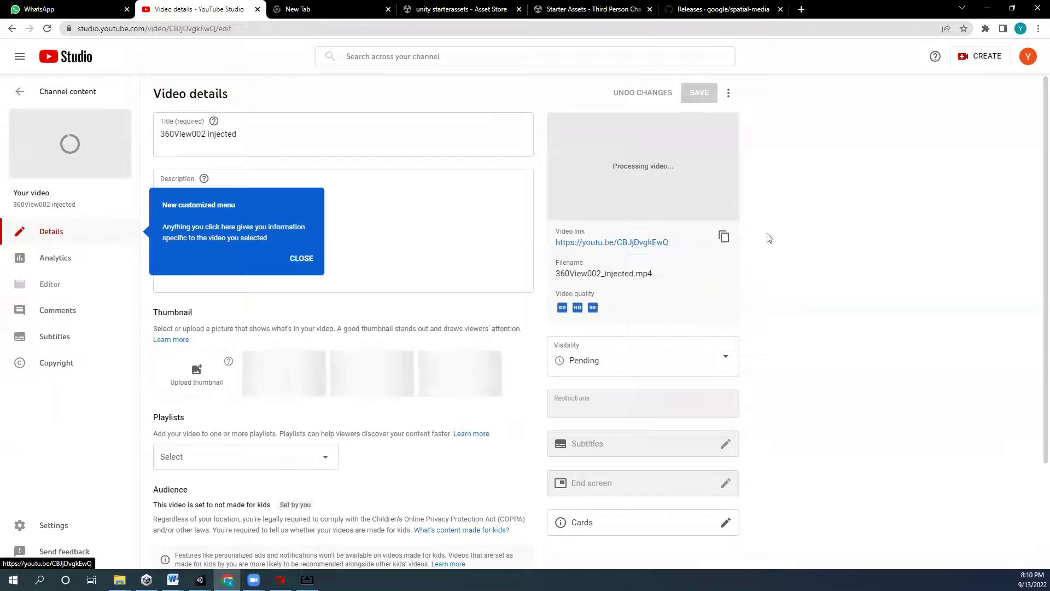
{"action": "left_click", "coordinate": [723, 237]}
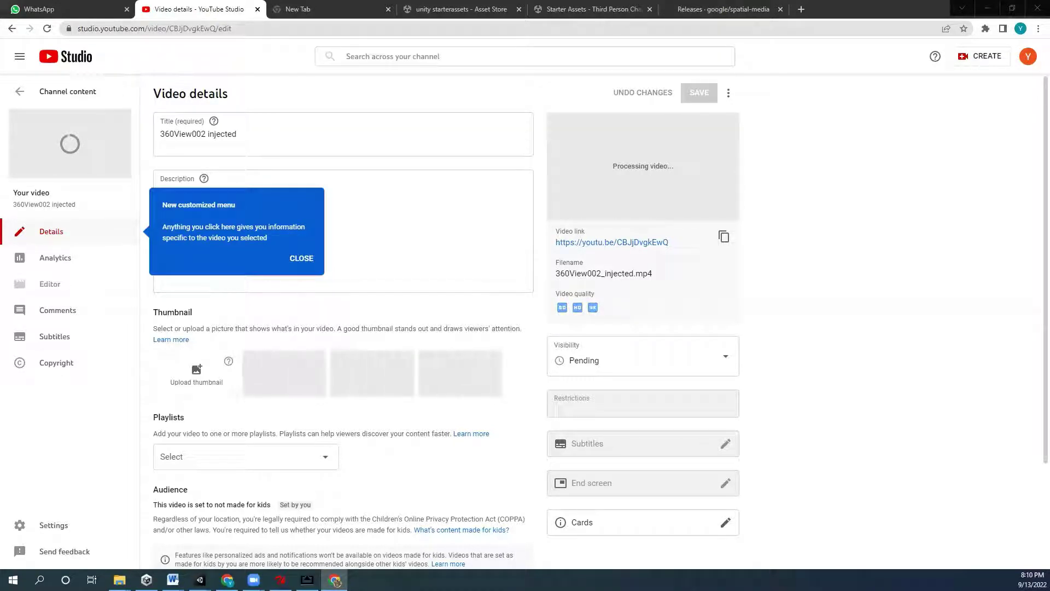
- Dismiss the menu tips and open the video's watch page in a new tab
{"action": "left_click", "coordinate": [362, 268]}
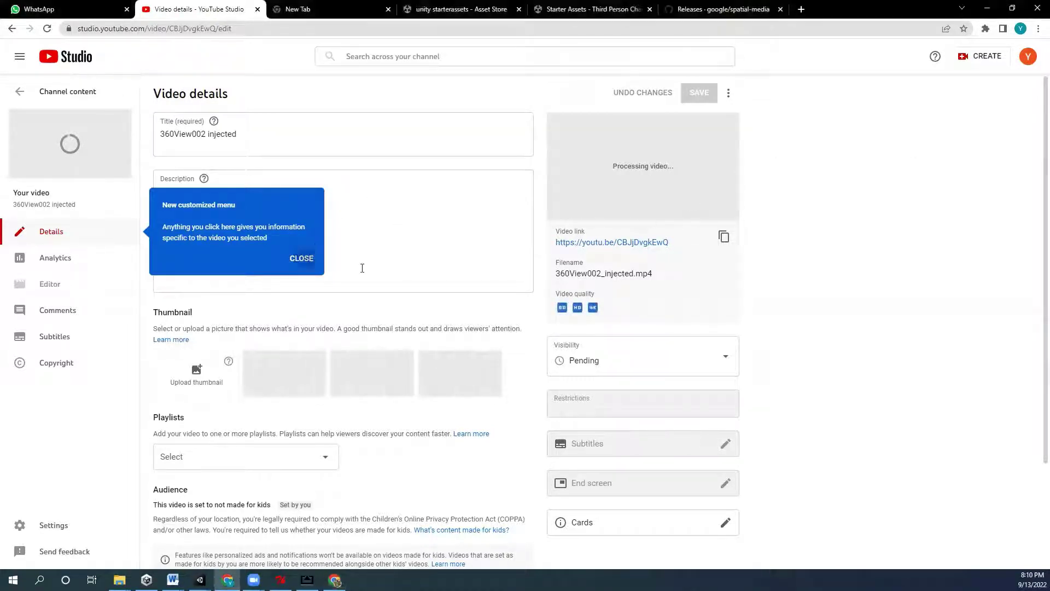
{"action": "left_click", "coordinate": [306, 470]}
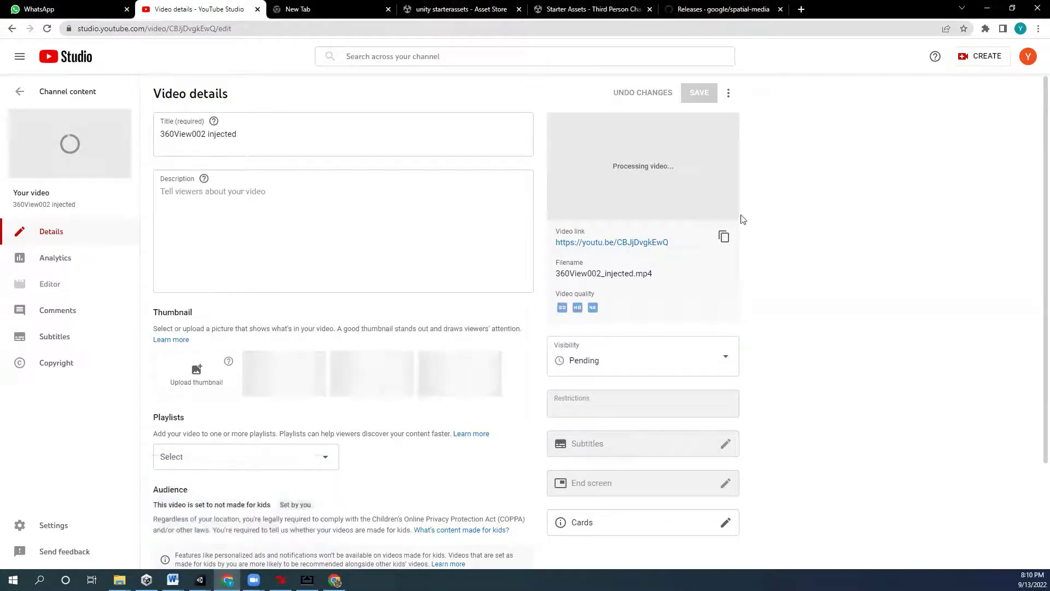
{"action": "left_click", "coordinate": [608, 241]}
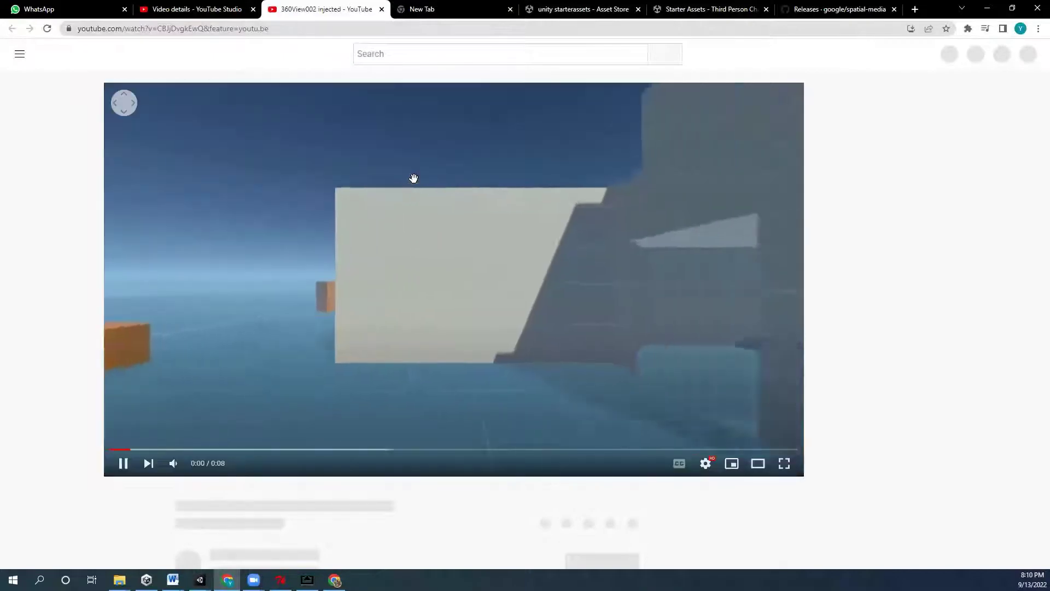
- Pause the new video and review its playback quality choices in Settings
{"action": "left_click", "coordinate": [376, 266]}
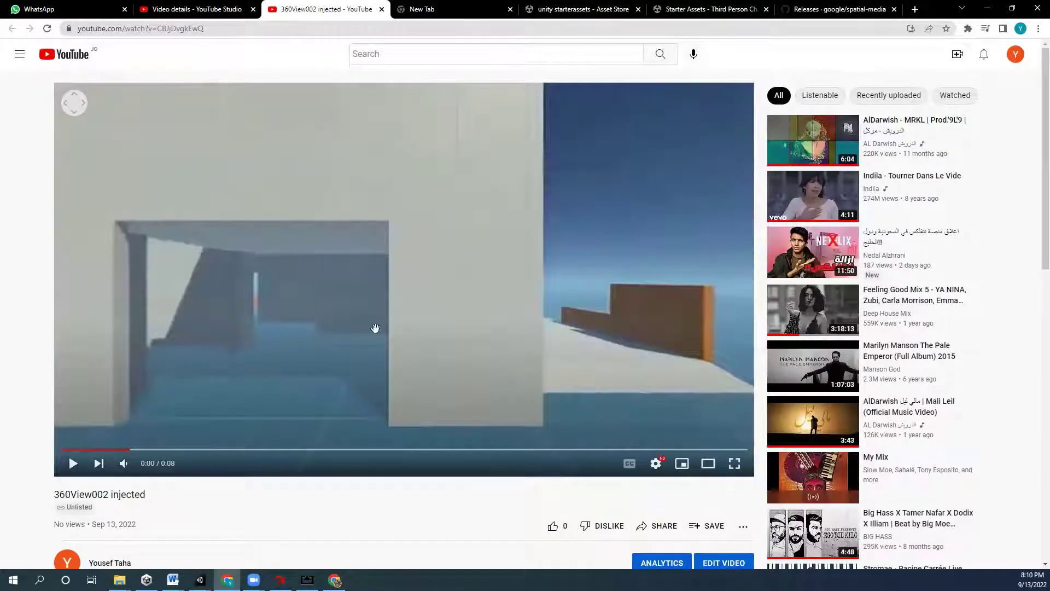
{"action": "left_click", "coordinate": [656, 463]}
{"action": "left_click", "coordinate": [680, 427]}
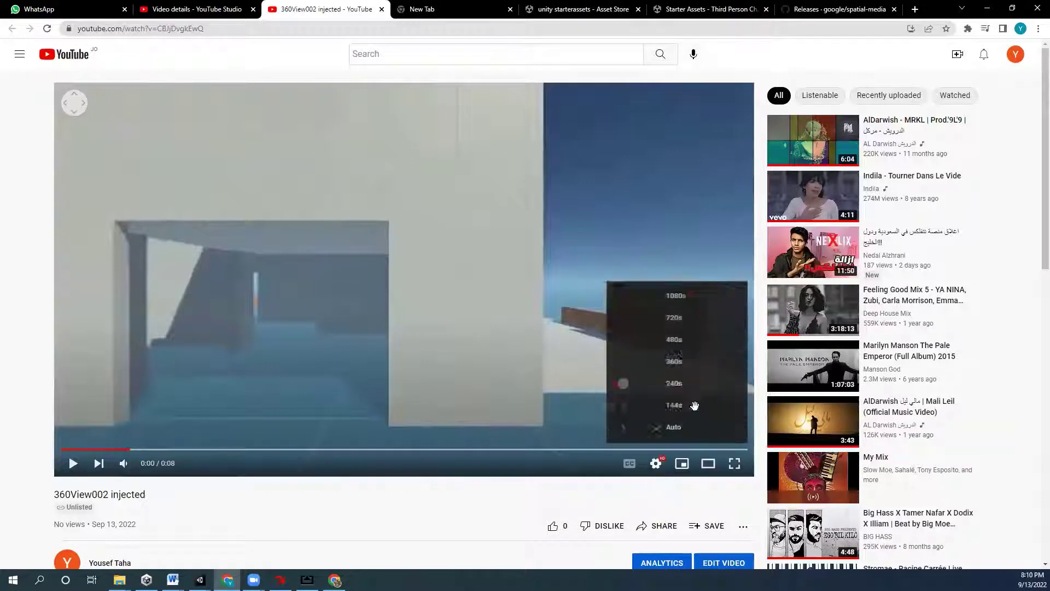
{"action": "left_click", "coordinate": [491, 446]}
- Play the 360 video full screen from the start, then exit full screen paused at 0:04
{"action": "double_click", "coordinate": [640, 394]}
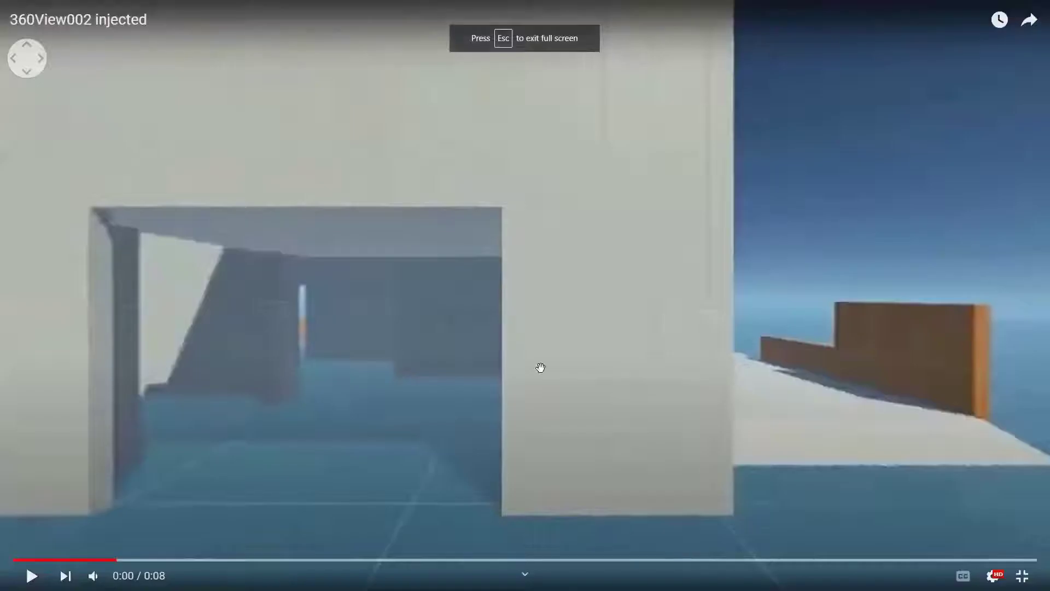
{"action": "left_click", "coordinate": [328, 304]}
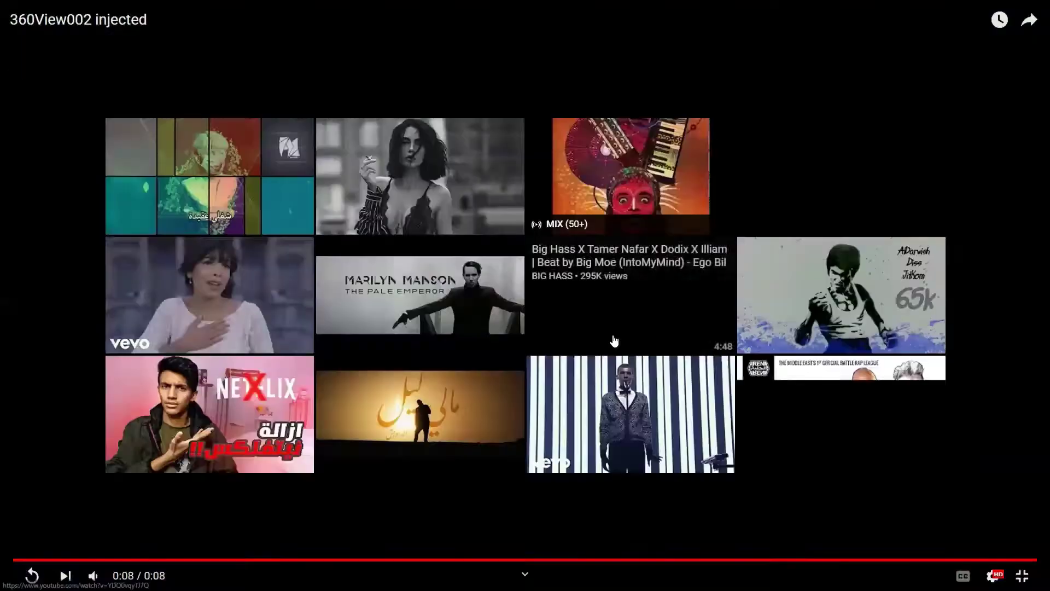
{"action": "left_click", "coordinate": [22, 559]}
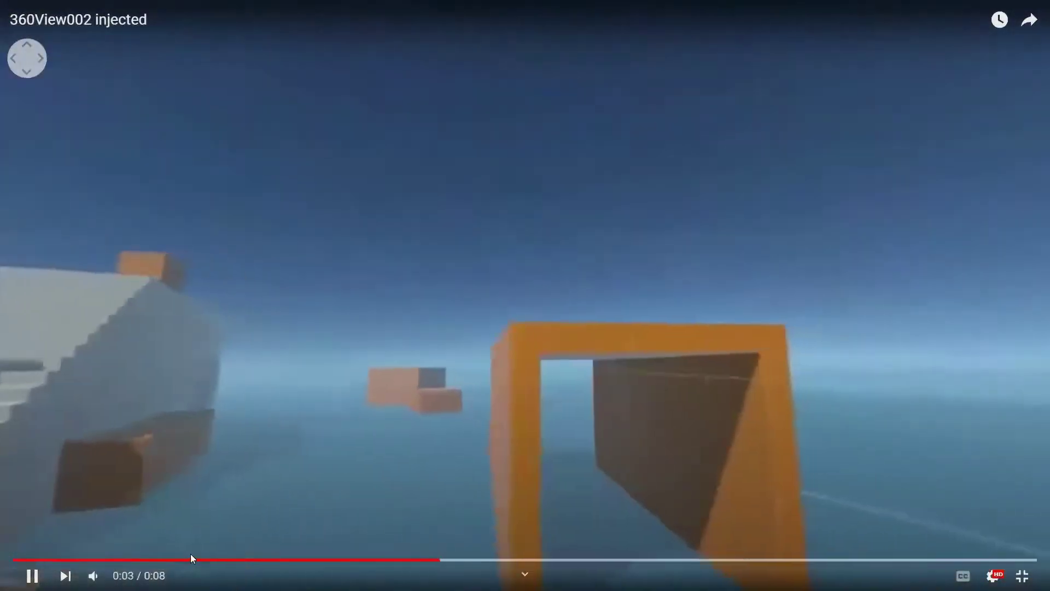
{"action": "key", "text": "Escape"}
{"action": "key", "text": "k"}
{"action": "mouse_move", "coordinate": [307, 580]}
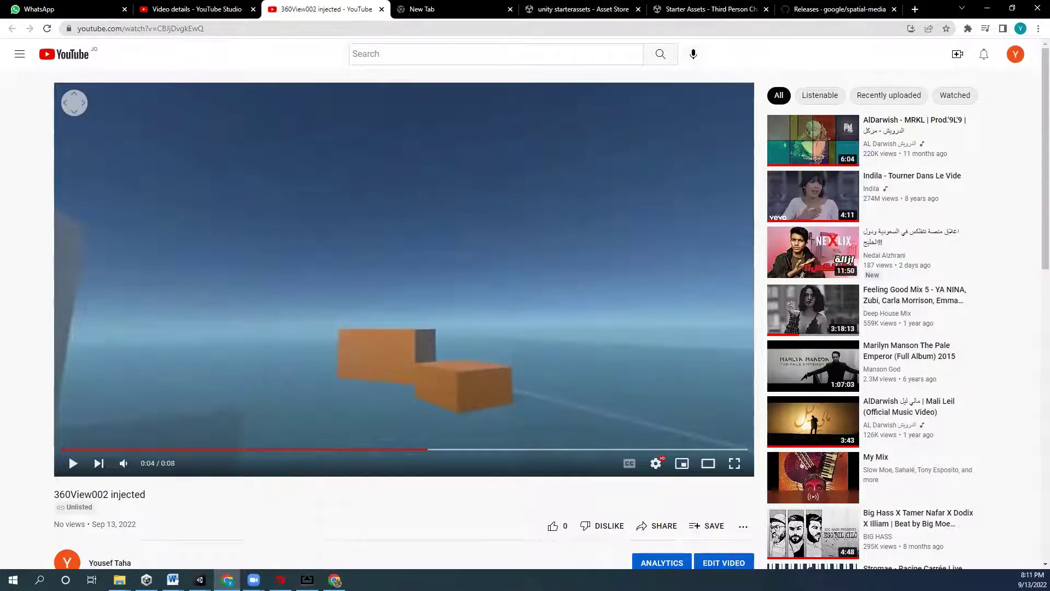
- Move the AirServer window aside and rotate the 360 view toward the grey wall
{"action": "left_click", "coordinate": [307, 530]}
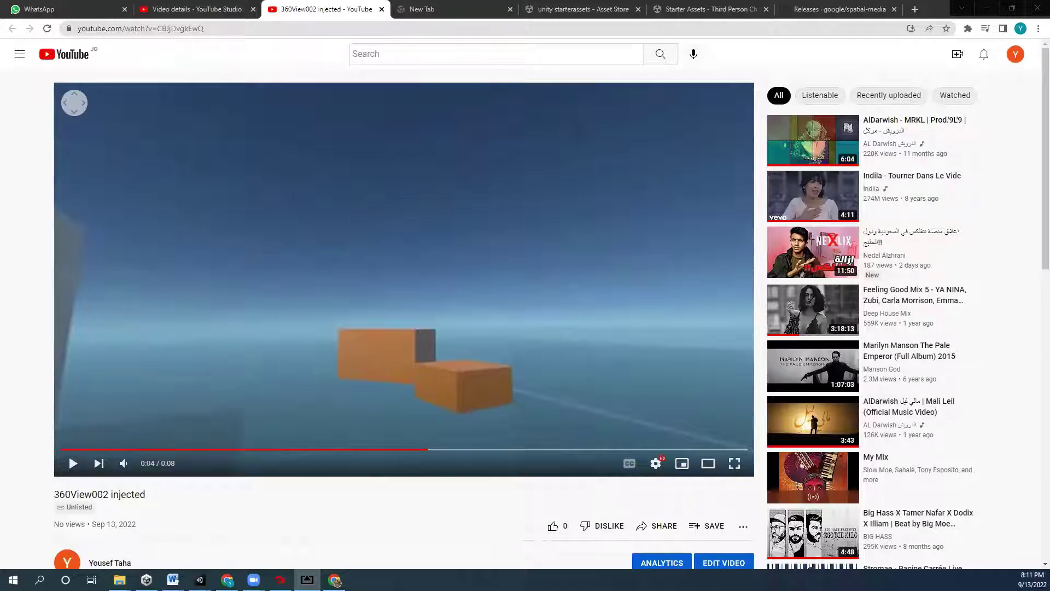
{"action": "left_click_drag", "start_coordinate": [305, 30], "coordinate": [219, 30]}
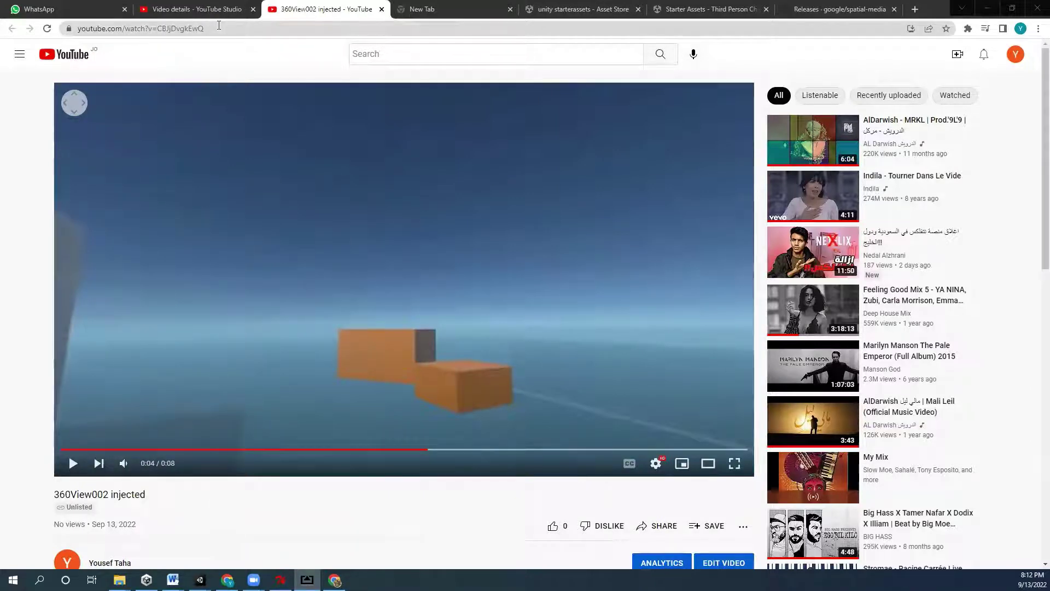
{"action": "left_click_drag", "start_coordinate": [89, 372], "coordinate": [760, 90]}
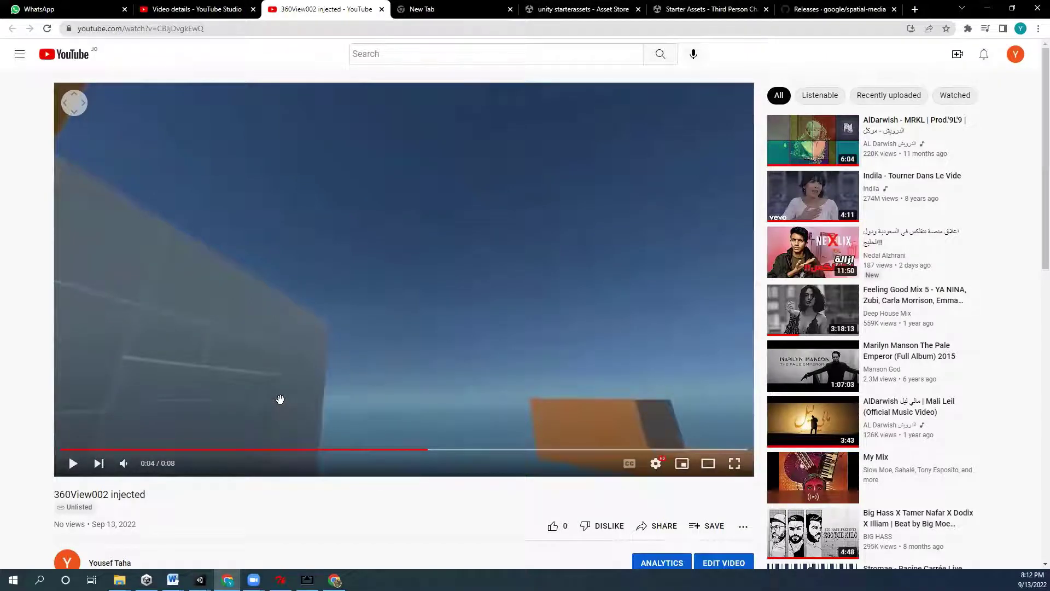
- Search Google for 'cardboard youtube view' in the empty new tab
{"action": "left_click", "coordinate": [430, 8]}
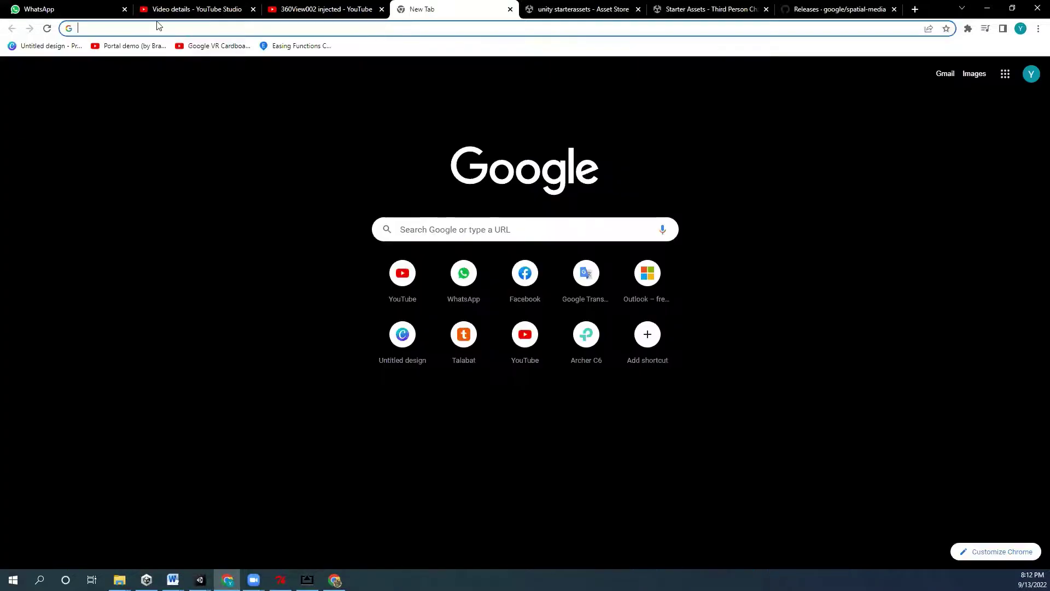
{"action": "type", "text": "cardboar"}
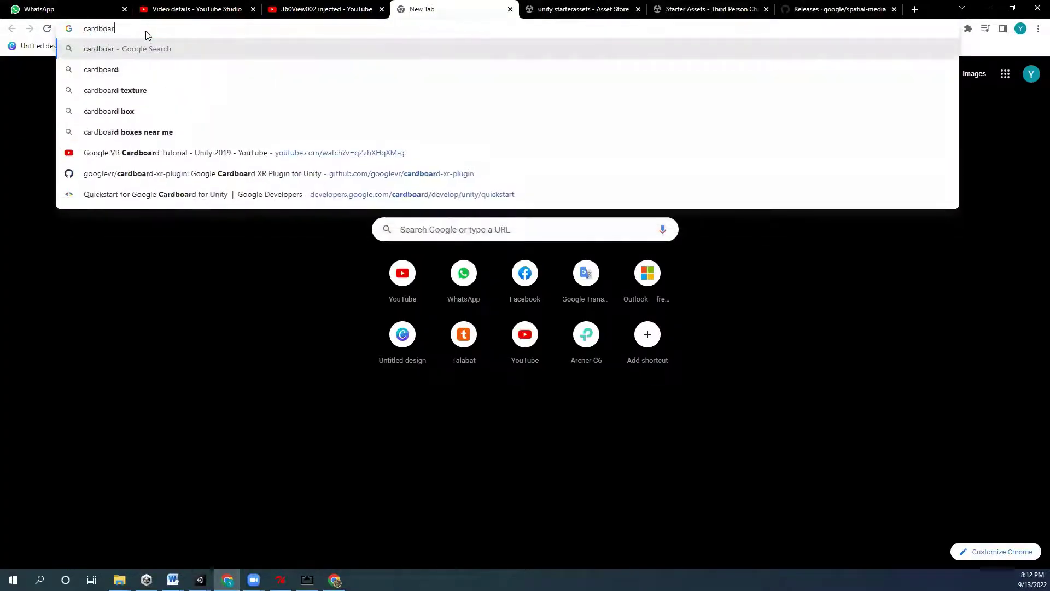
{"action": "type", "text": "d v"}
{"action": "key", "text": "BackSpace"}
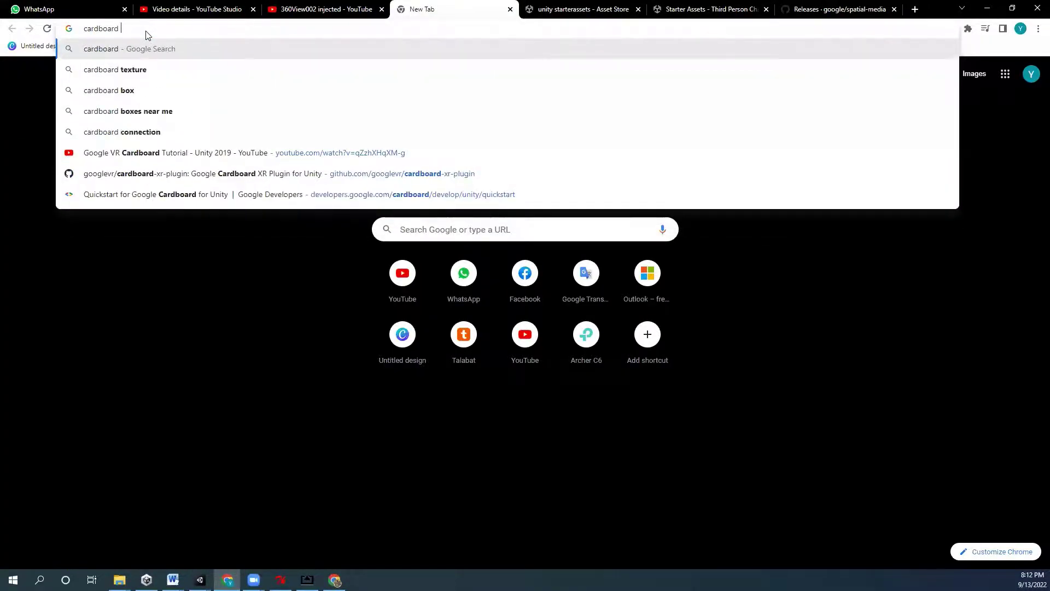
{"action": "type", "text": "youtube view"}
{"action": "key", "text": "Return"}
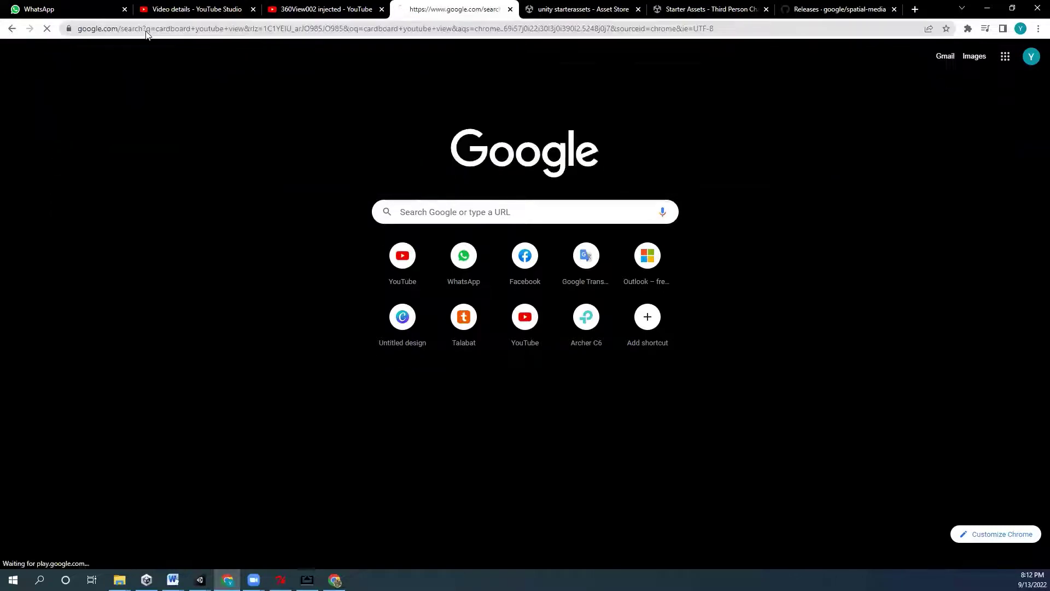
- Open the YouTube VR split-screen phone image from Images results on its own tab
{"action": "left_click", "coordinate": [194, 104]}
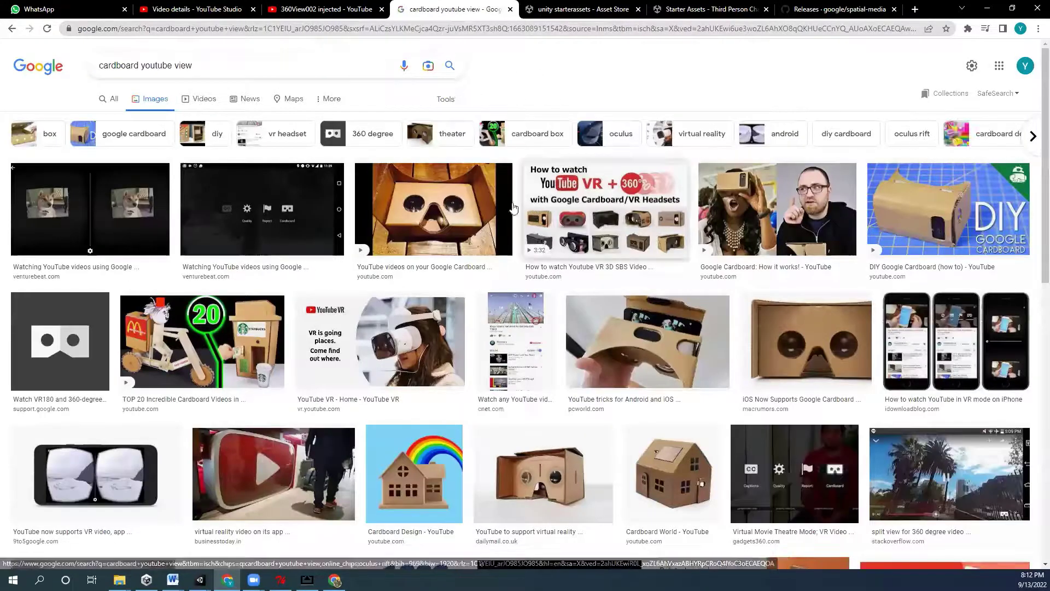
{"action": "scroll", "coordinate": [467, 446], "scroll_direction": "down", "scroll_amount": 1}
{"action": "left_click", "coordinate": [96, 419]}
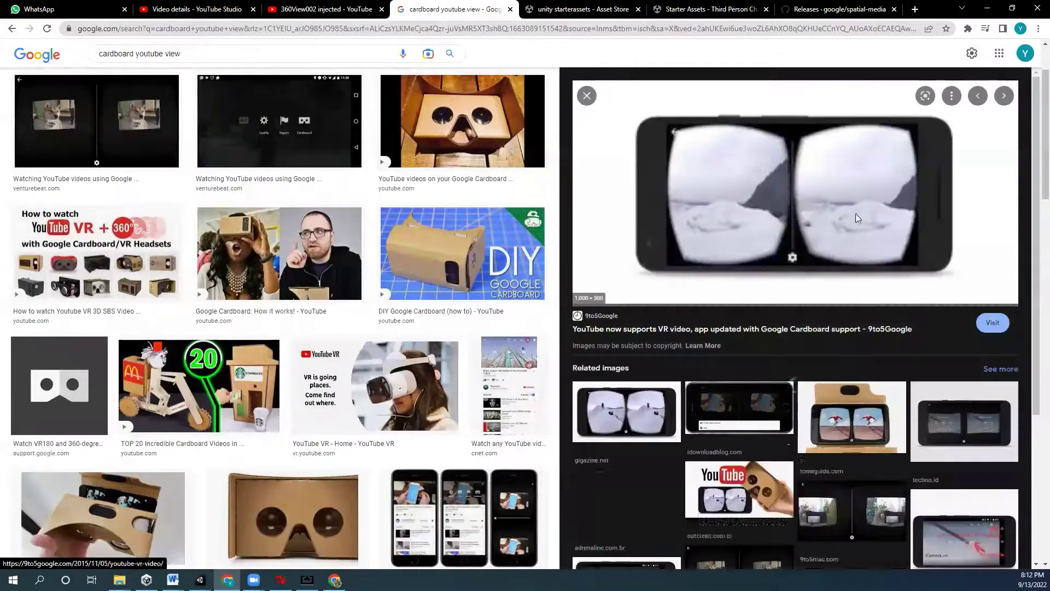
{"action": "right_click", "coordinate": [764, 200]}
{"action": "left_click", "coordinate": [804, 257]}
{"action": "key", "text": "ctrl+Tab"}
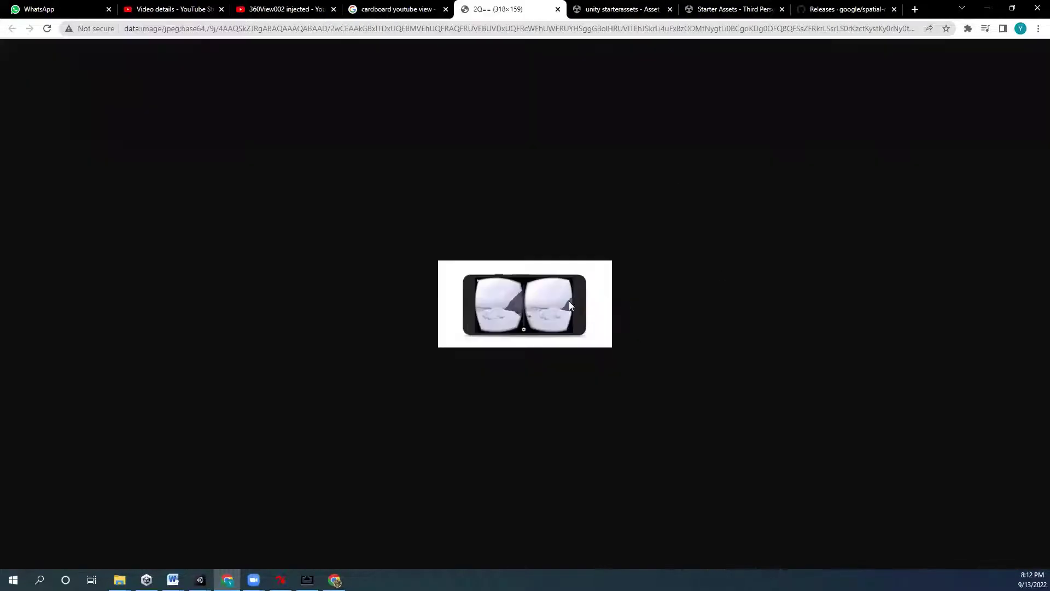
{"action": "scroll", "coordinate": [583, 348], "scroll_direction": "up", "scroll_amount": 7, "text": "ctrl"}
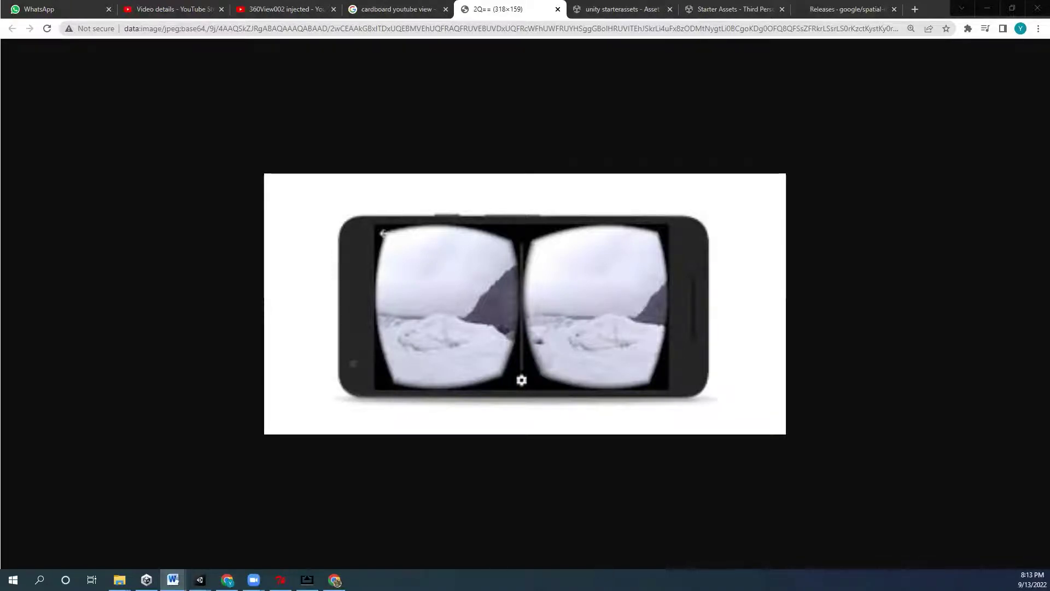
- Minimize Chrome and Explorer, close the metadata injector, and restore the 360Video Unity project
{"action": "left_click", "coordinate": [988, 8]}
{"action": "left_click", "coordinate": [987, 6]}
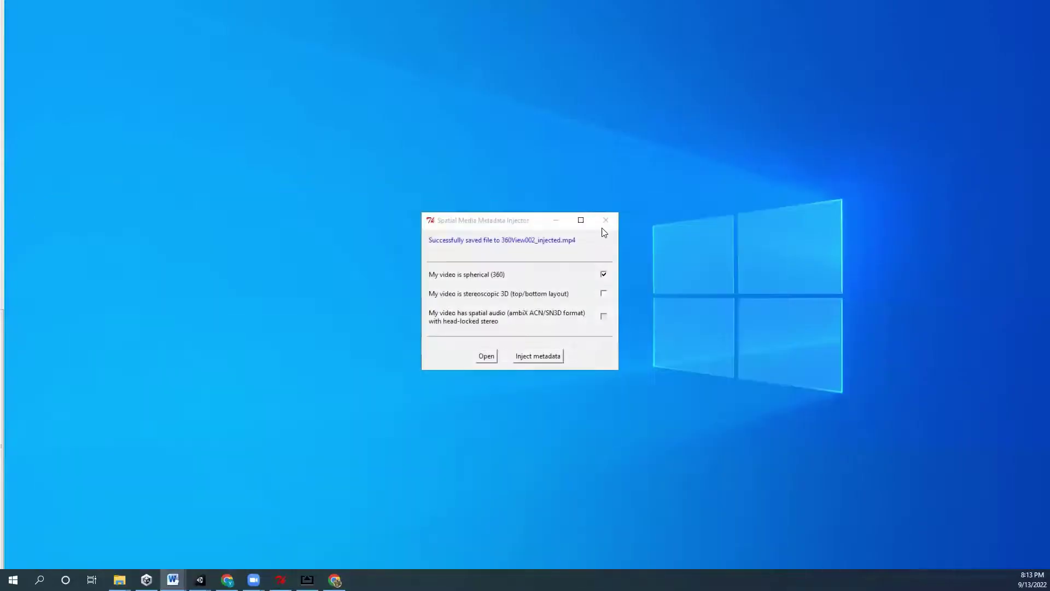
{"action": "left_click", "coordinate": [613, 220]}
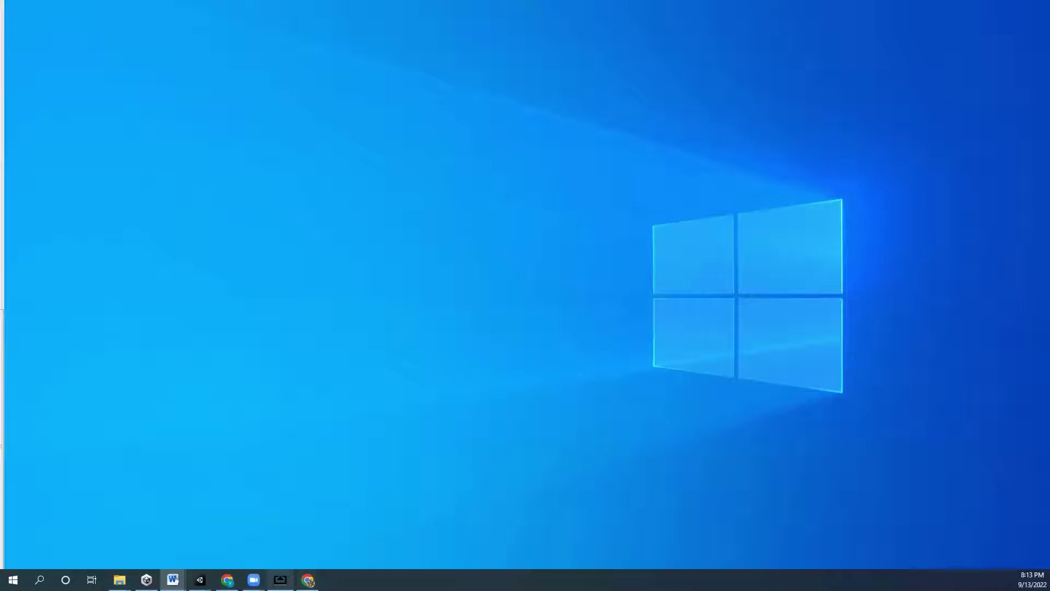
{"action": "mouse_move", "coordinate": [200, 579]}
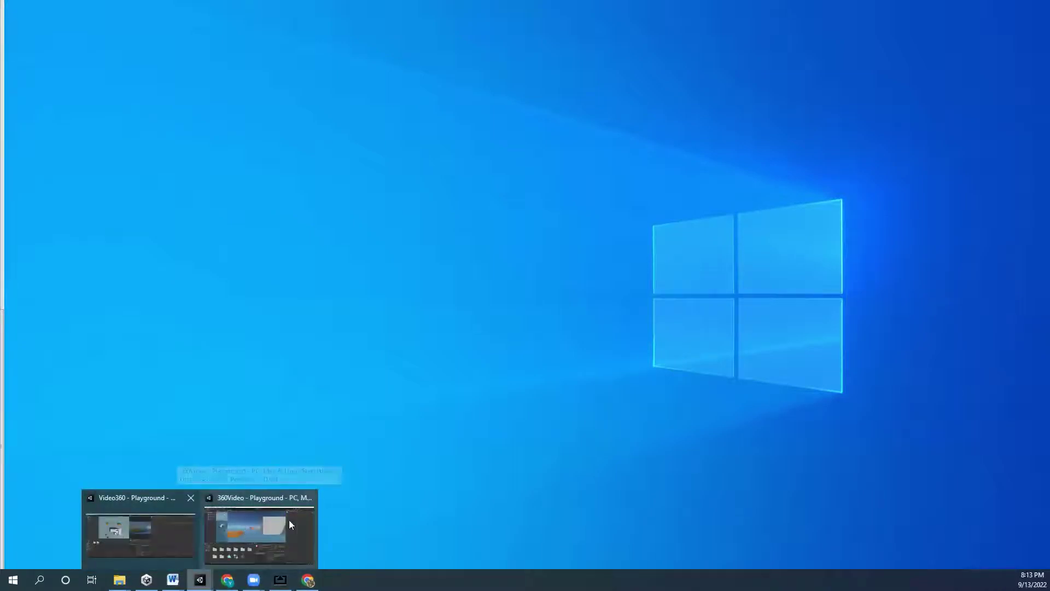
{"action": "left_click", "coordinate": [289, 519]}
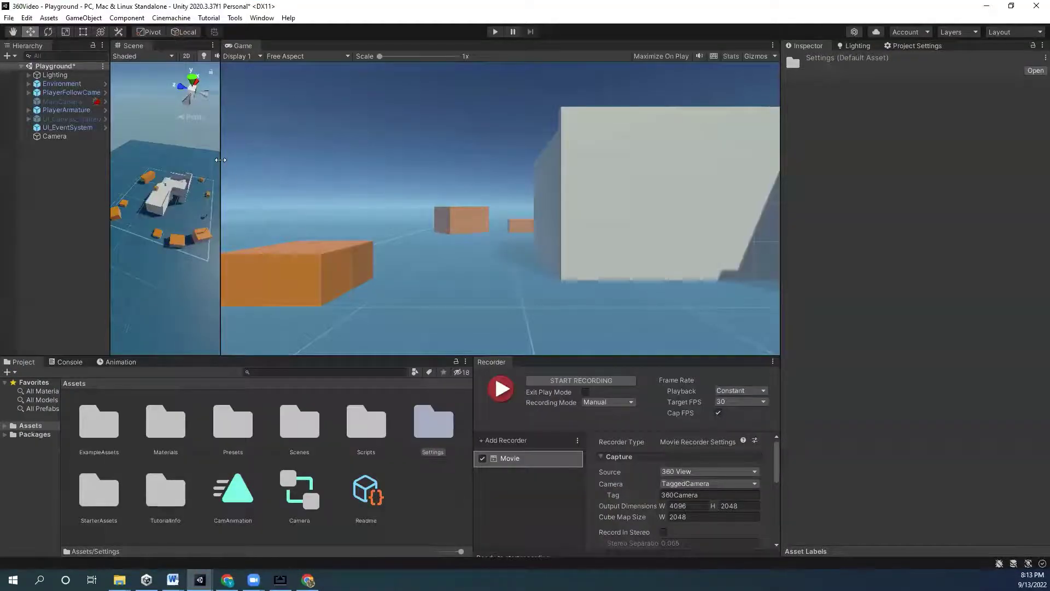
- Widen the Scene view over the Game view and zoom out
{"action": "left_click_drag", "start_coordinate": [221, 161], "coordinate": [536, 167]}
{"action": "scroll", "coordinate": [322, 261], "scroll_direction": "down", "scroll_amount": 10}
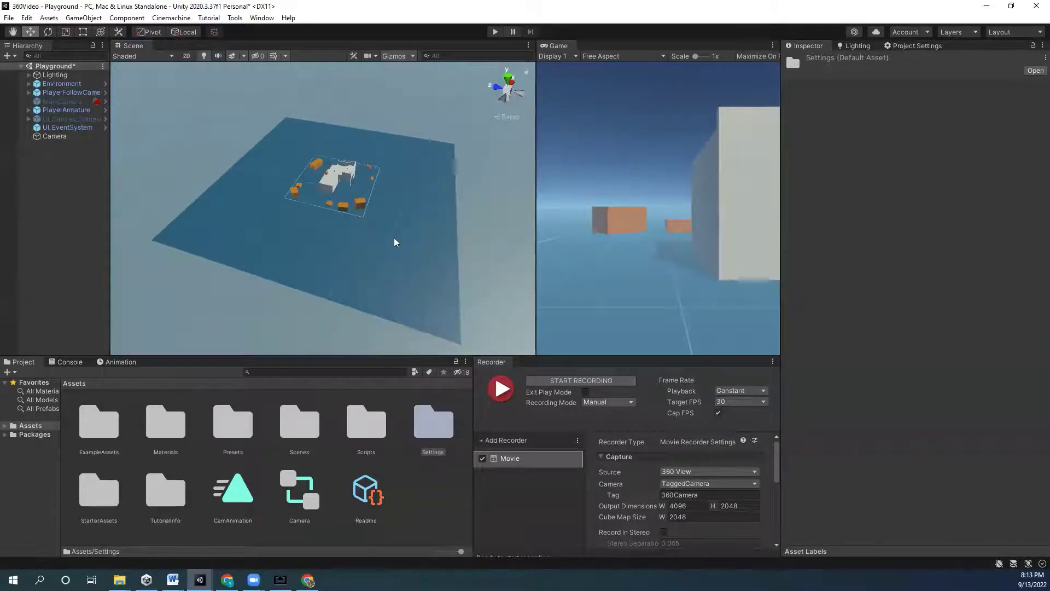
{"action": "key", "text": "alt+Tab"}
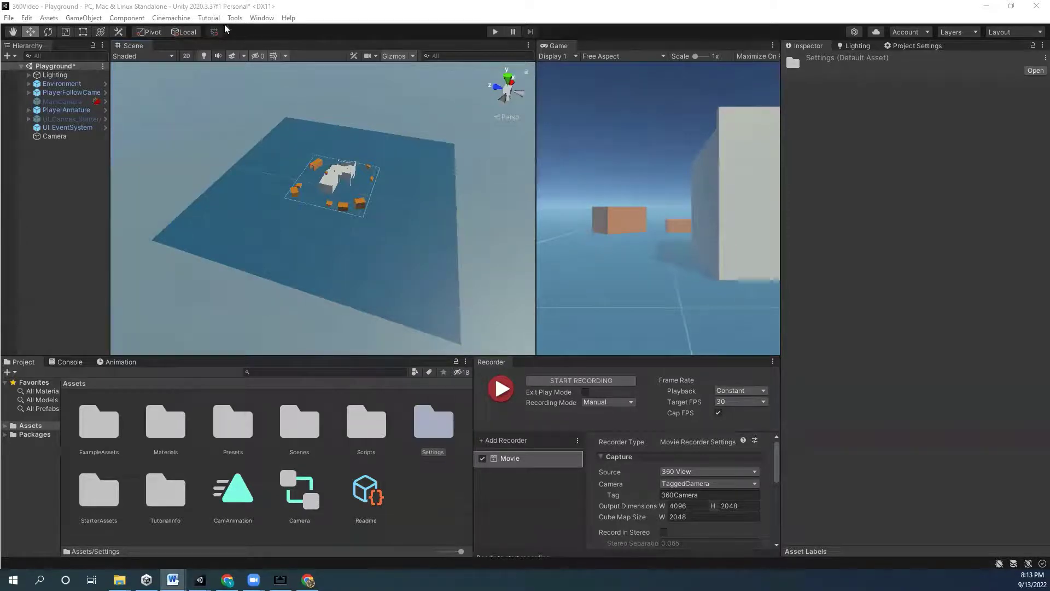
- Open Window > Package Manager and pick Add package from git URL from the + menu
{"action": "left_click", "coordinate": [263, 18]}
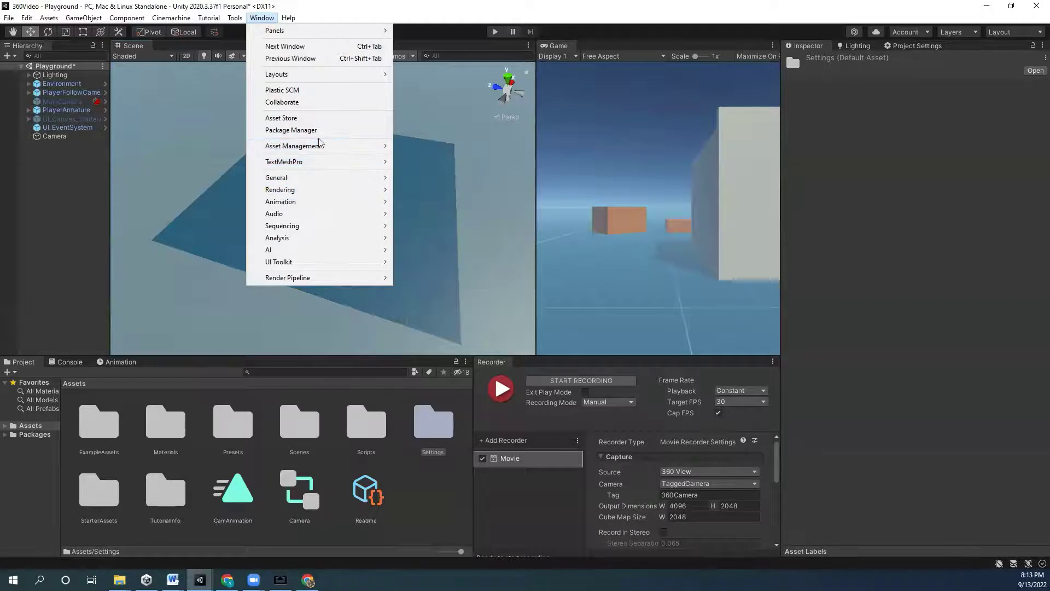
{"action": "left_click", "coordinate": [301, 130]}
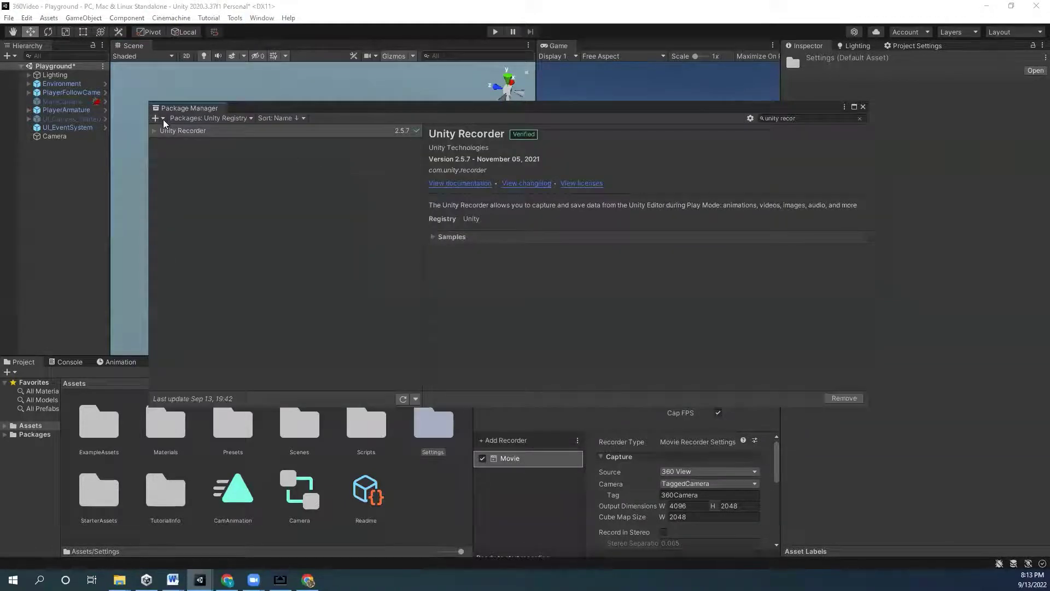
{"action": "left_click", "coordinate": [157, 118]}
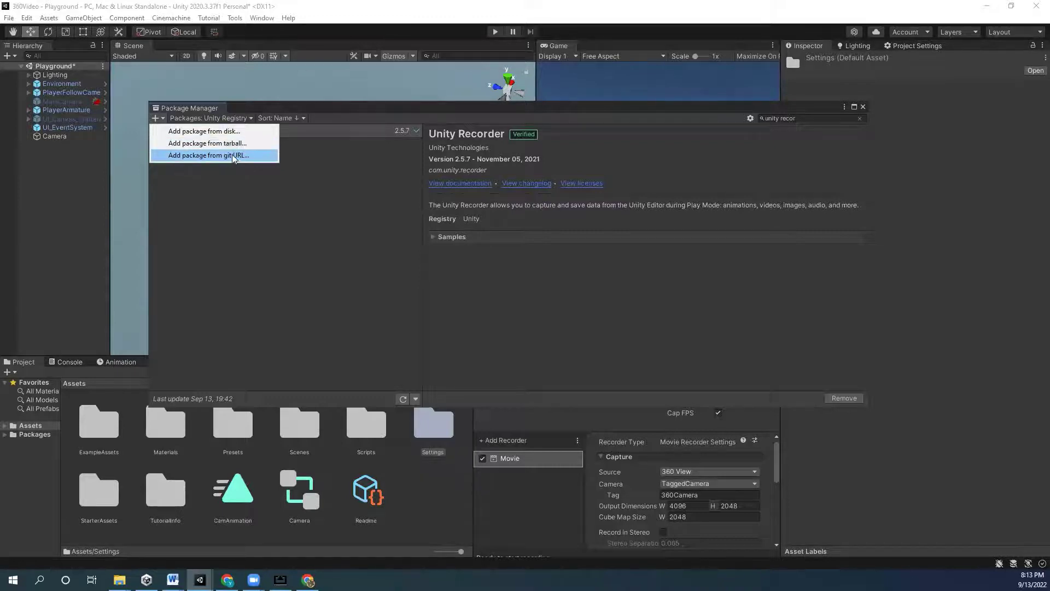
{"action": "left_click", "coordinate": [201, 160]}
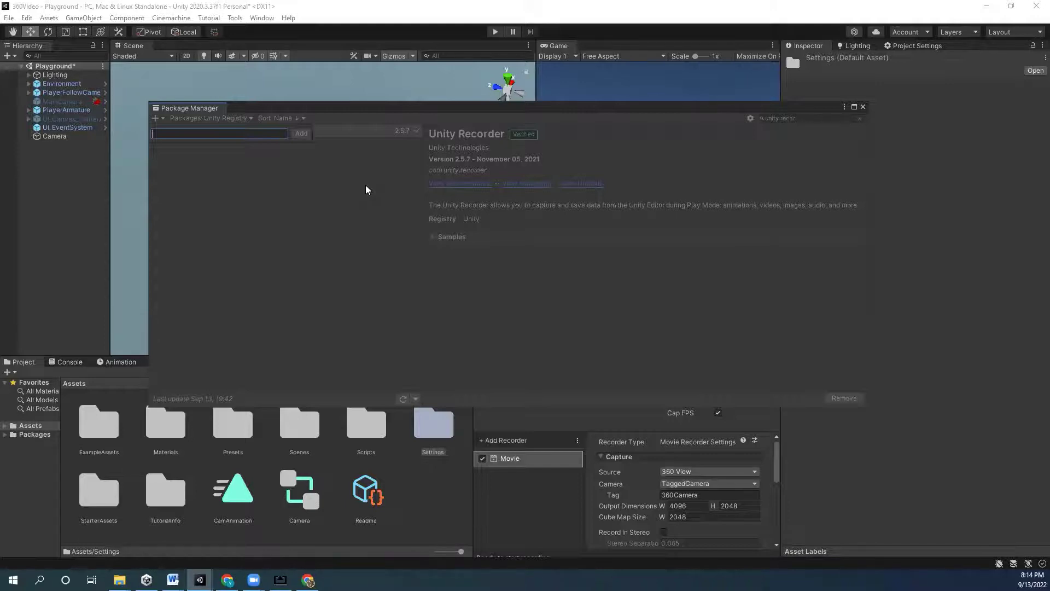
{"action": "key", "text": "alt+Tab"}
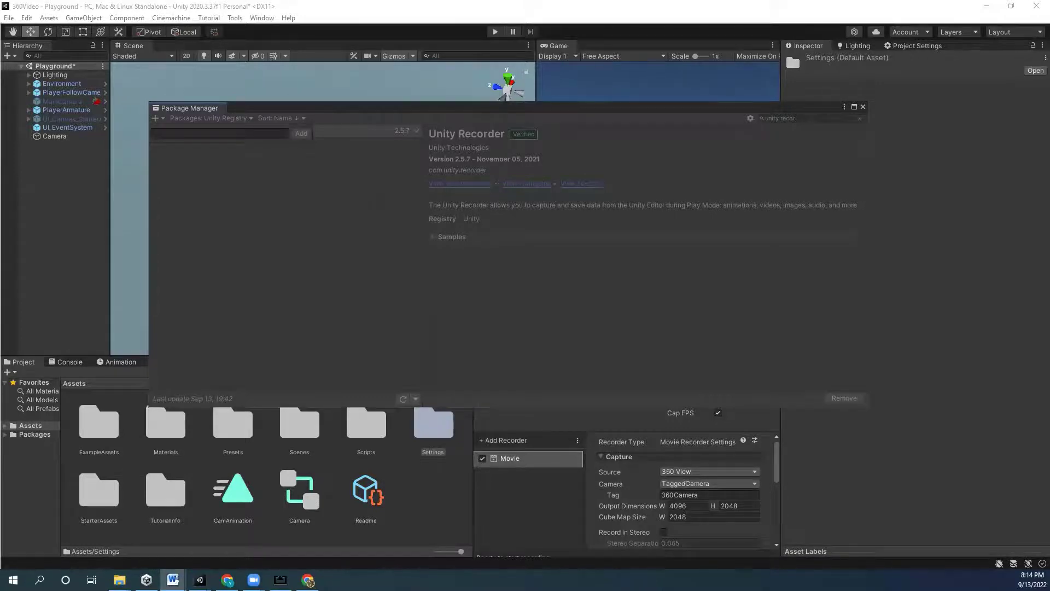
{"action": "left_click", "coordinate": [989, 11]}
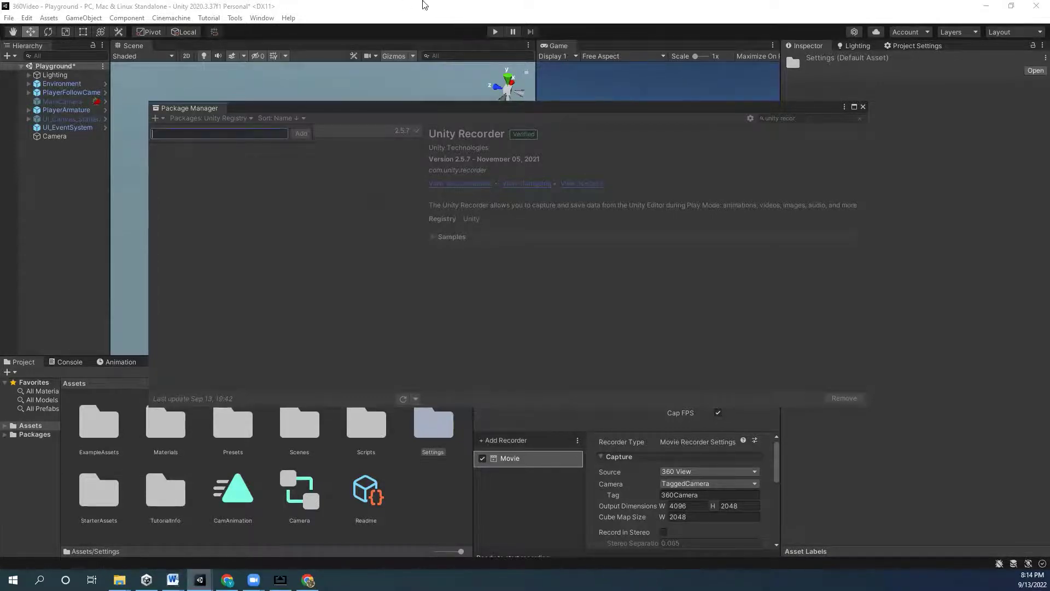
- Bring Chrome up and close the image, search, Starter Assets, Releases and YouTube tabs
{"action": "left_click", "coordinate": [987, 6]}
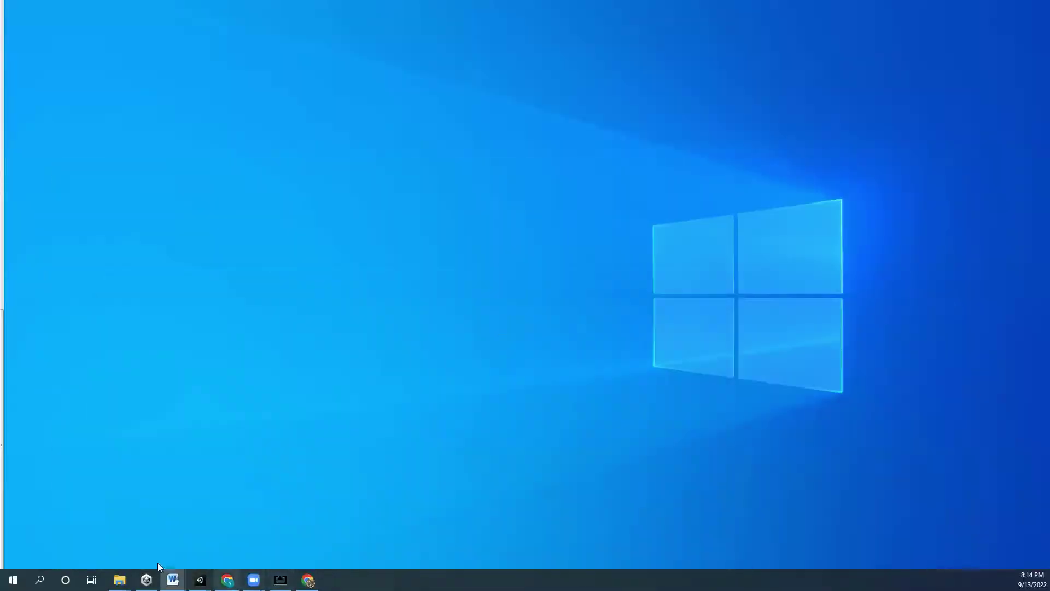
{"action": "left_click", "coordinate": [227, 580]}
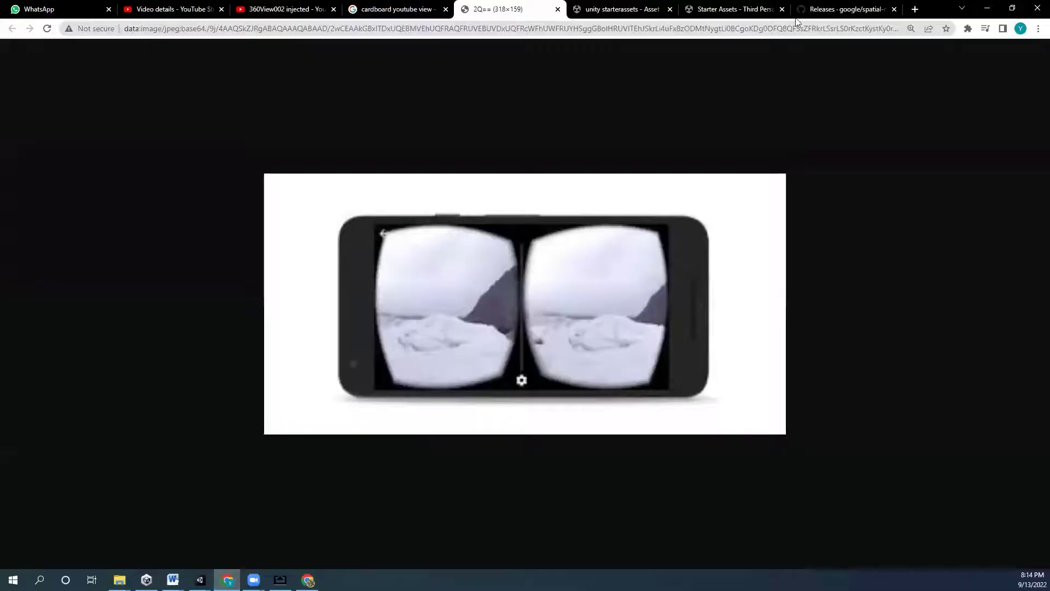
{"action": "key", "text": "ctrl+shift+Tab"}
{"action": "middle_click", "coordinate": [464, 11]}
{"action": "middle_click", "coordinate": [495, 9]}
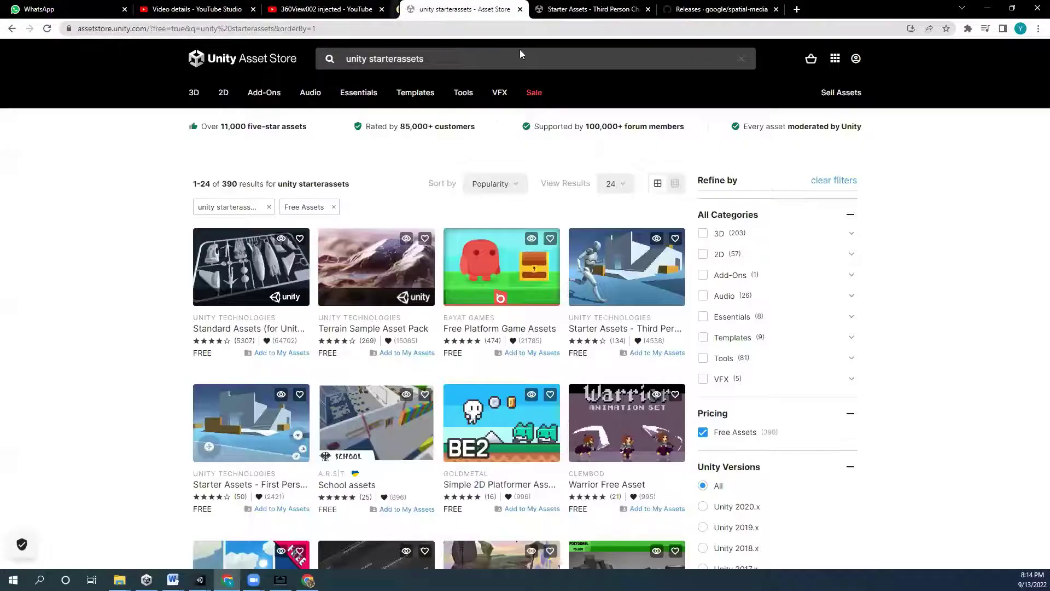
{"action": "middle_click", "coordinate": [503, 6]}
{"action": "middle_click", "coordinate": [502, 5]}
{"action": "middle_click", "coordinate": [502, 6]}
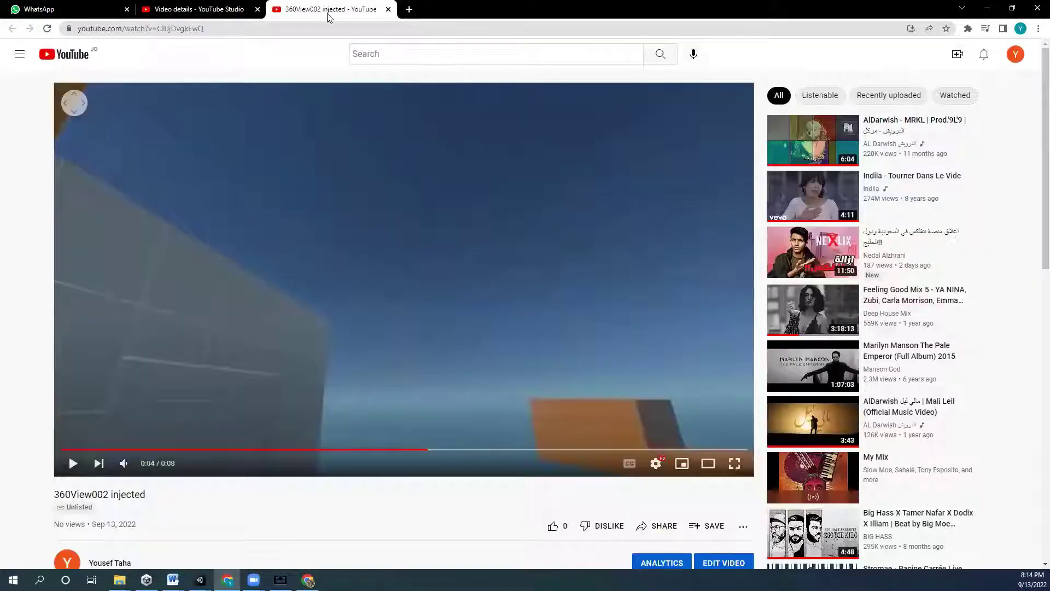
{"action": "middle_click", "coordinate": [215, 5]}
{"action": "middle_click", "coordinate": [215, 5]}
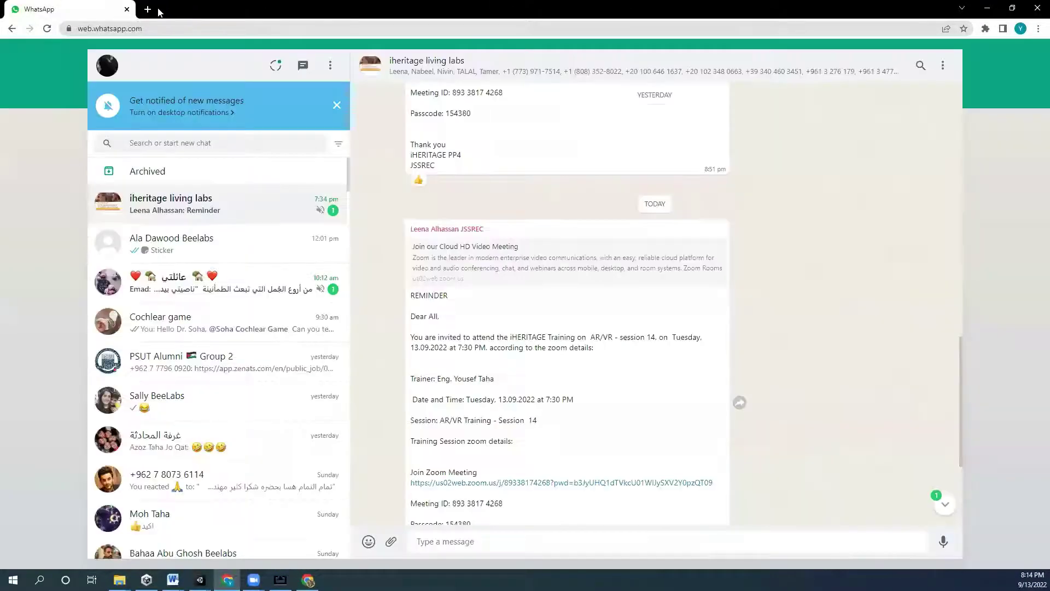
- Start a fresh new tab and focus its address bar
{"action": "key", "text": "ctrl+t"}
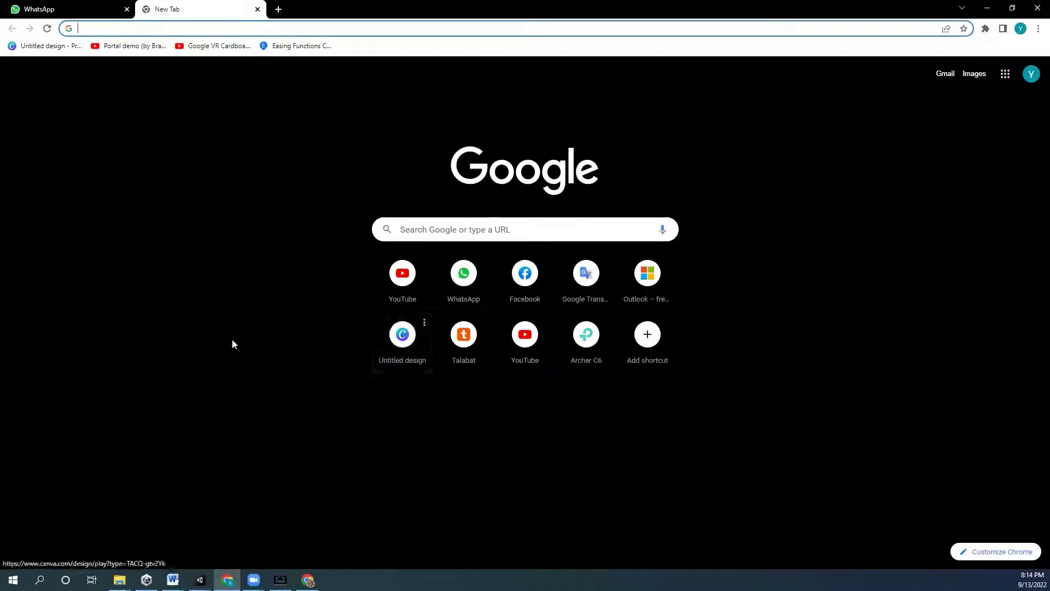
{"action": "key", "text": "alt+Tab"}
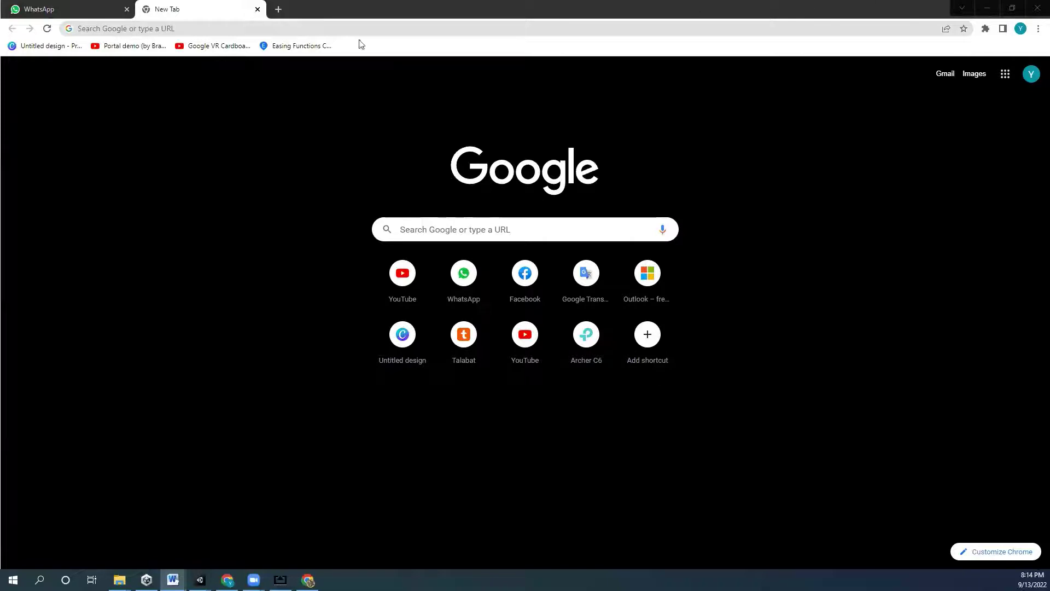
{"action": "left_click", "coordinate": [278, 29]}
- Go to git-scm.com and download the 64-bit Git for Windows Setup from Downloads > Windows
{"action": "type", "text": "git-scm.com"}
{"action": "key", "text": "Return"}
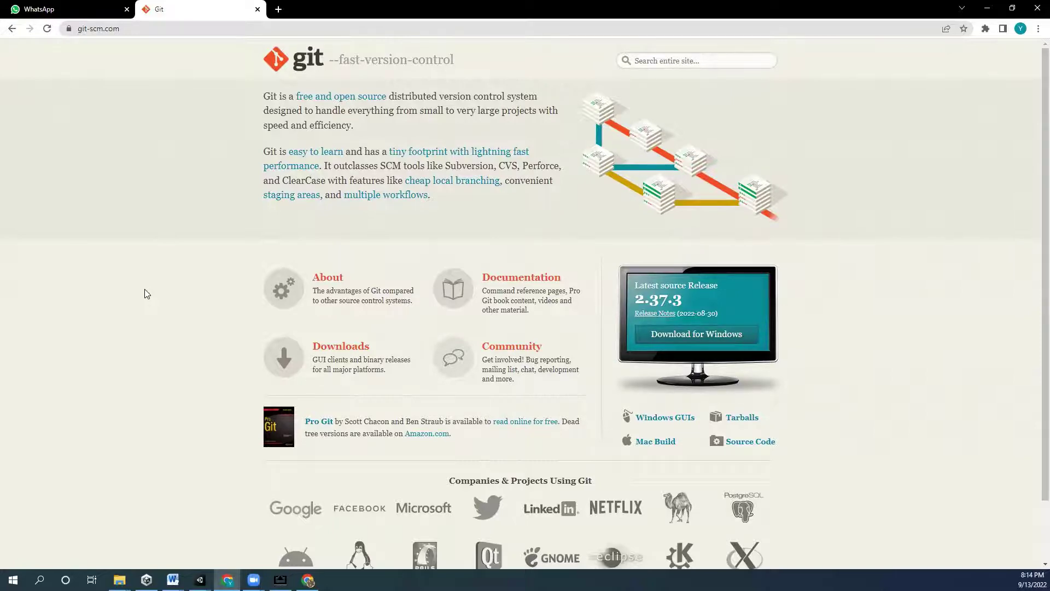
{"action": "scroll", "coordinate": [229, 290], "scroll_direction": "down", "scroll_amount": 1}
{"action": "scroll", "coordinate": [460, 99], "scroll_direction": "up", "scroll_amount": 1}
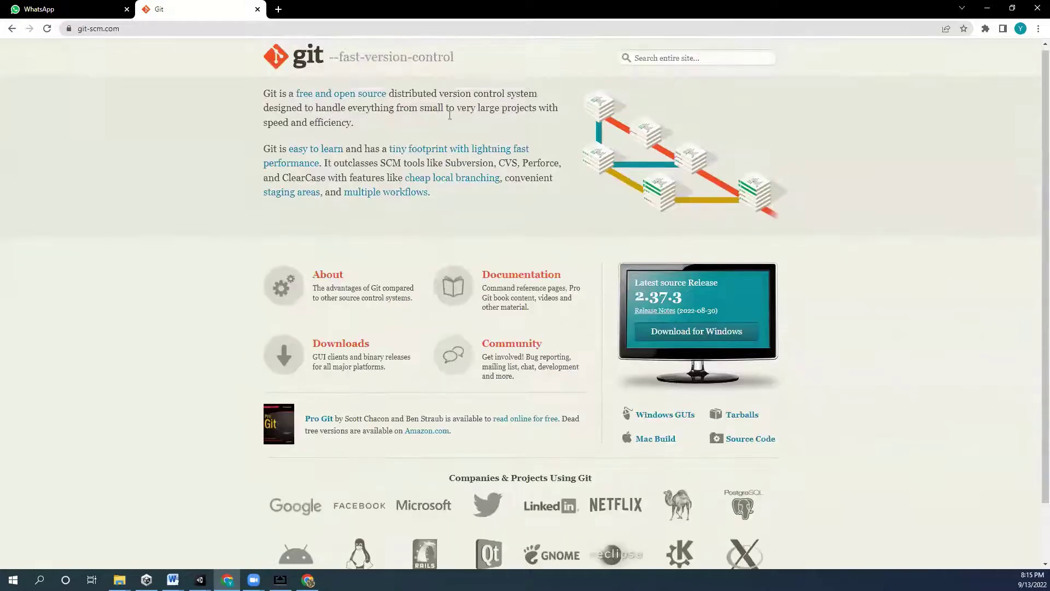
{"action": "left_click", "coordinate": [351, 353]}
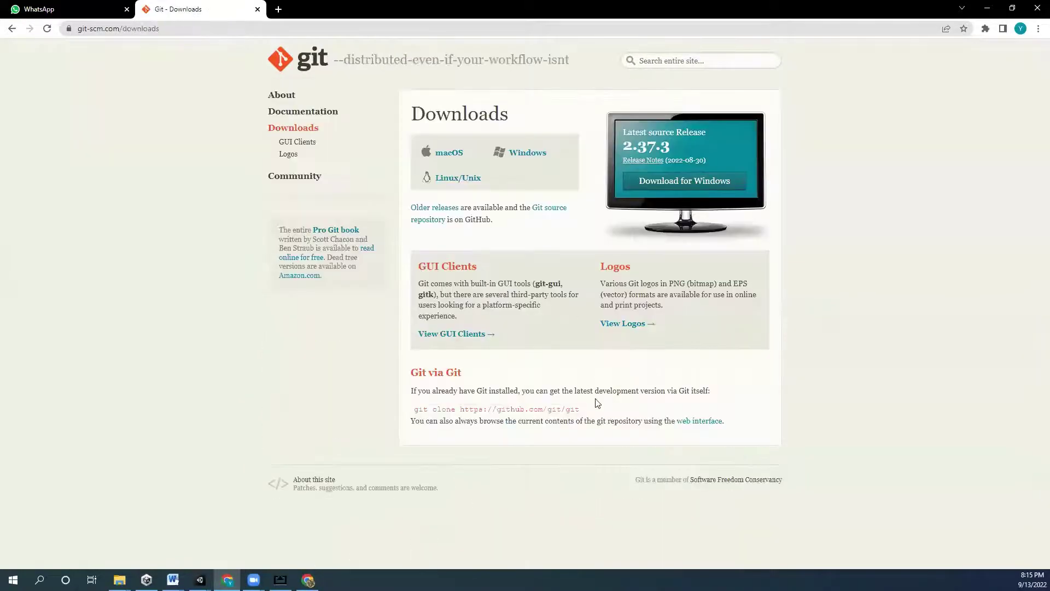
{"action": "left_click", "coordinate": [540, 154]}
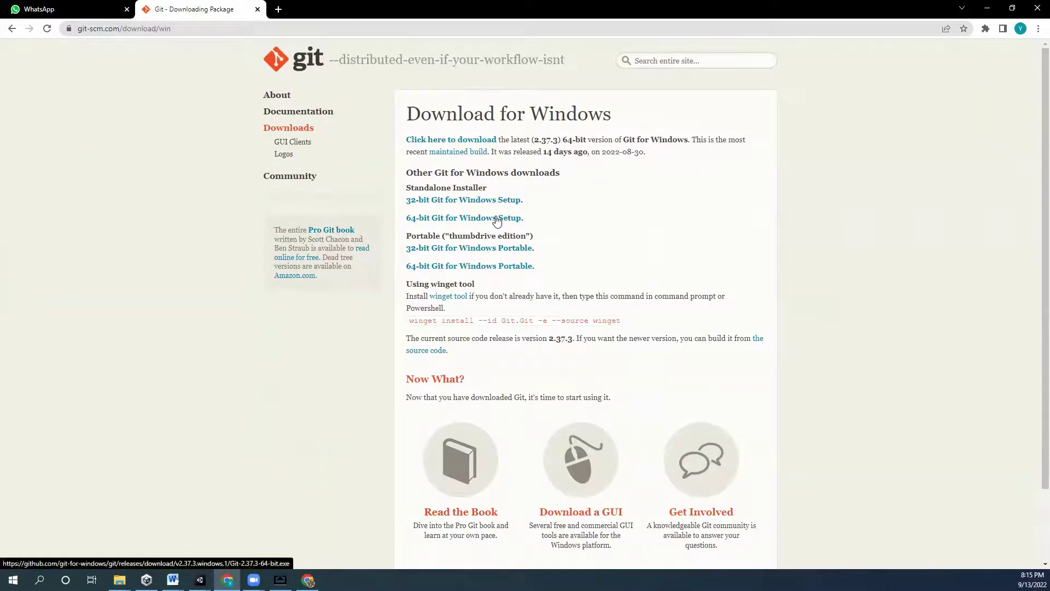
{"action": "left_click", "coordinate": [430, 218]}
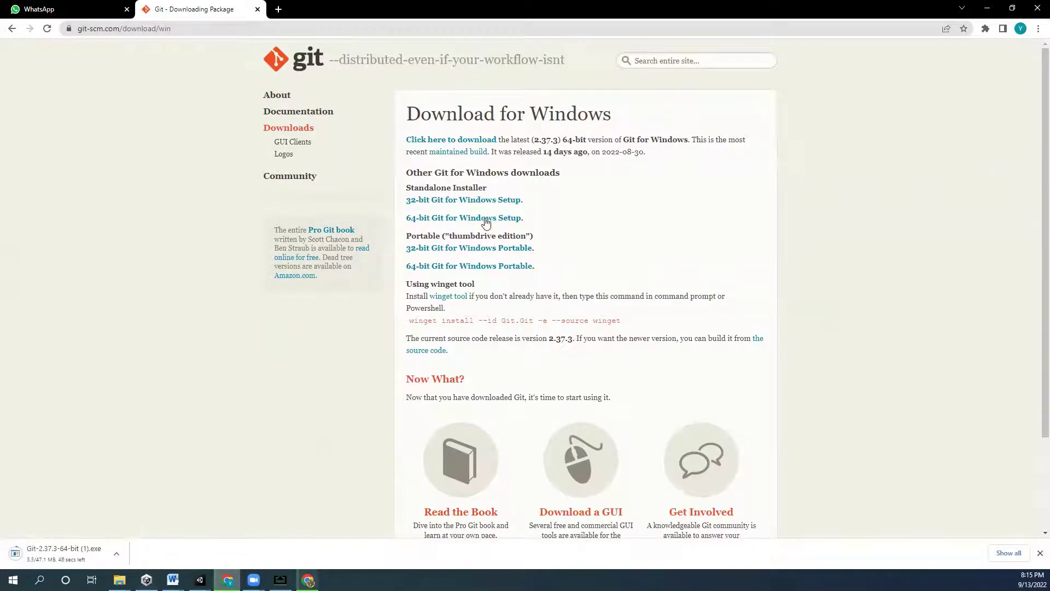
- Cancel the duplicate Git-2.37.3-64-bit download and open File Explorer at This PC
{"action": "left_click", "coordinate": [116, 553]}
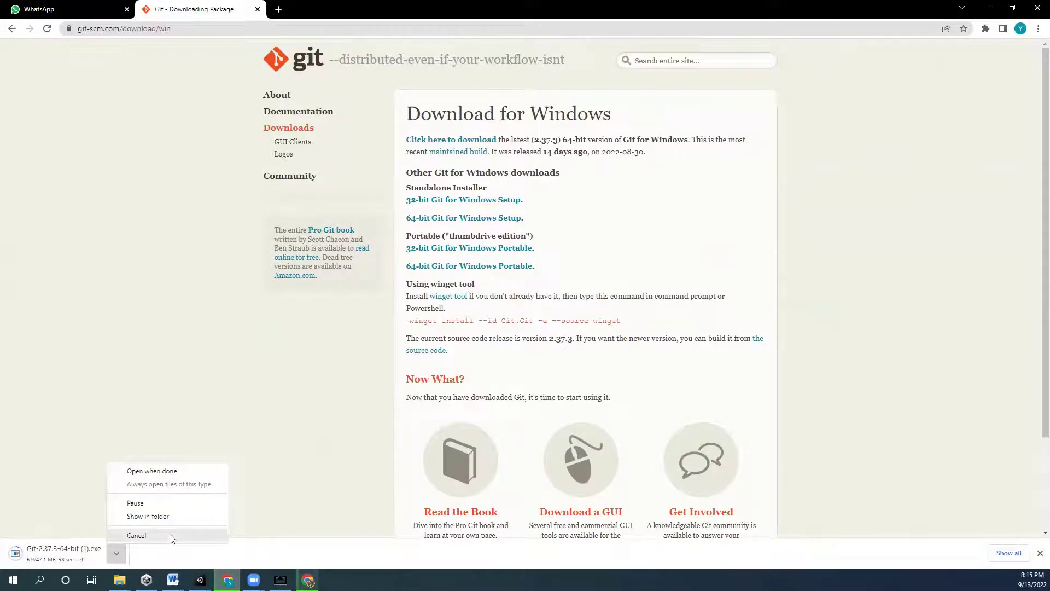
{"action": "left_click", "coordinate": [137, 535]}
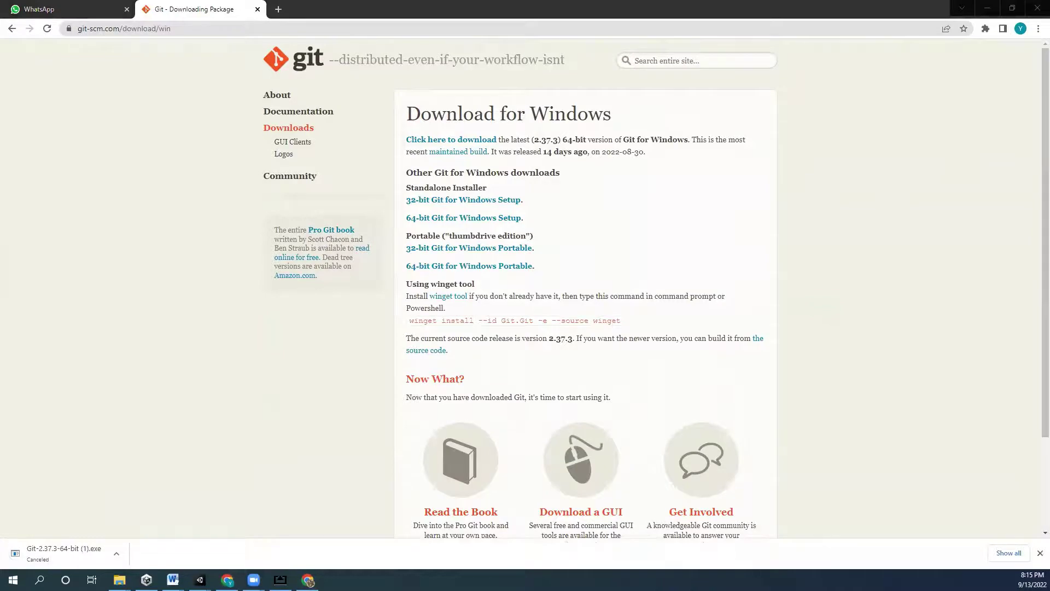
{"action": "key", "text": "super+e"}
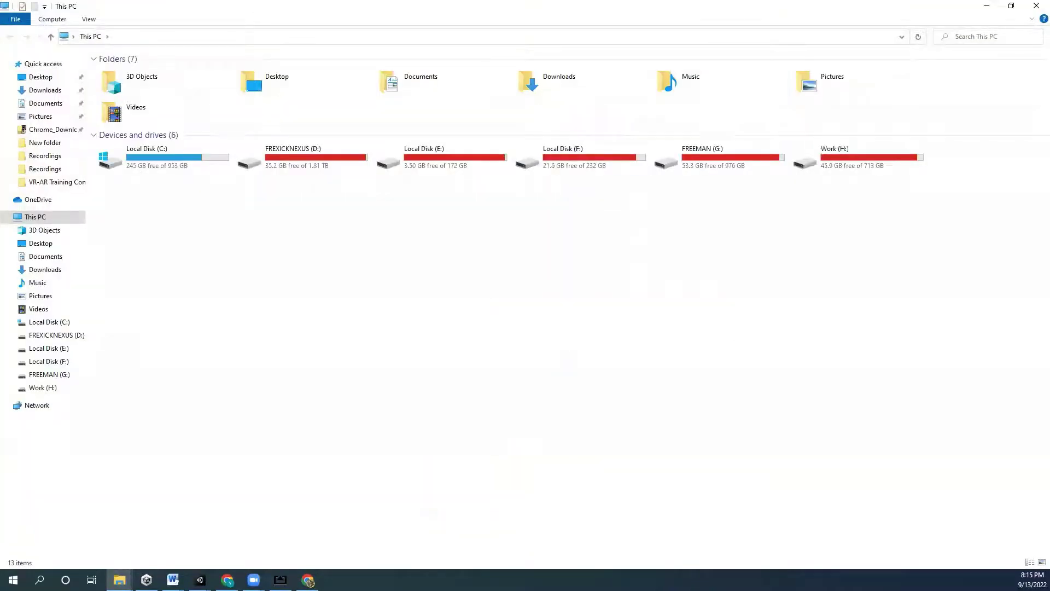
{"action": "key", "text": "alt+Tab"}
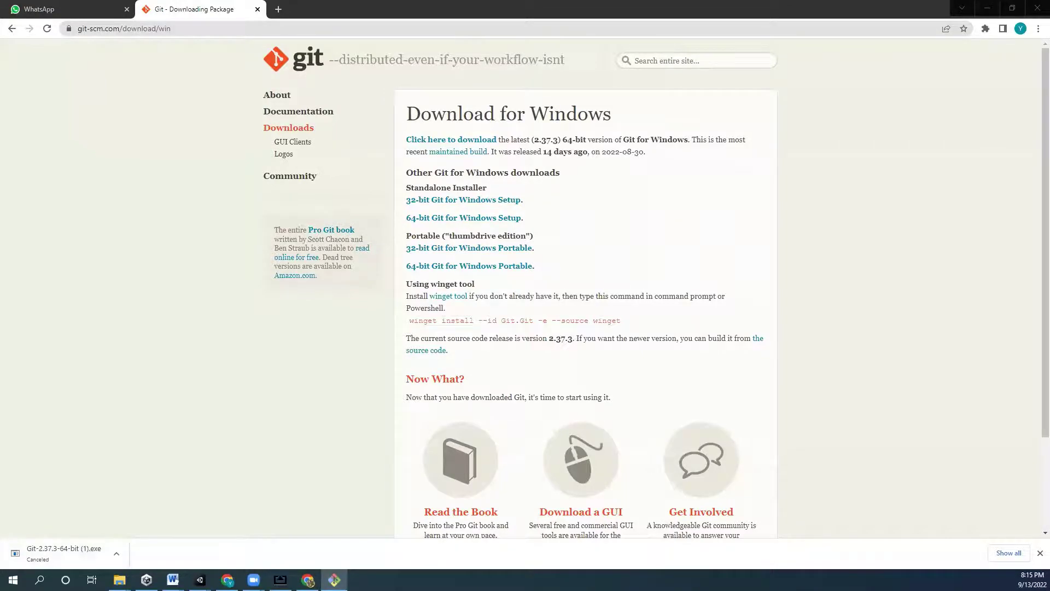
- Accept the licence and default Git Setup options through line ending conversion
{"action": "left_click", "coordinate": [988, 8]}
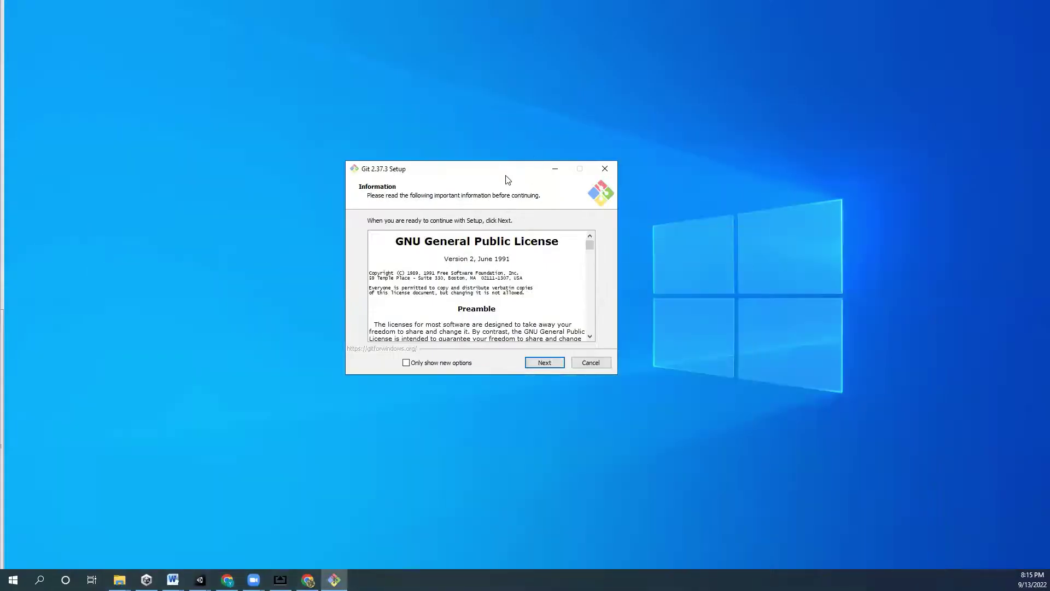
{"action": "left_click_drag", "start_coordinate": [502, 171], "coordinate": [547, 186]}
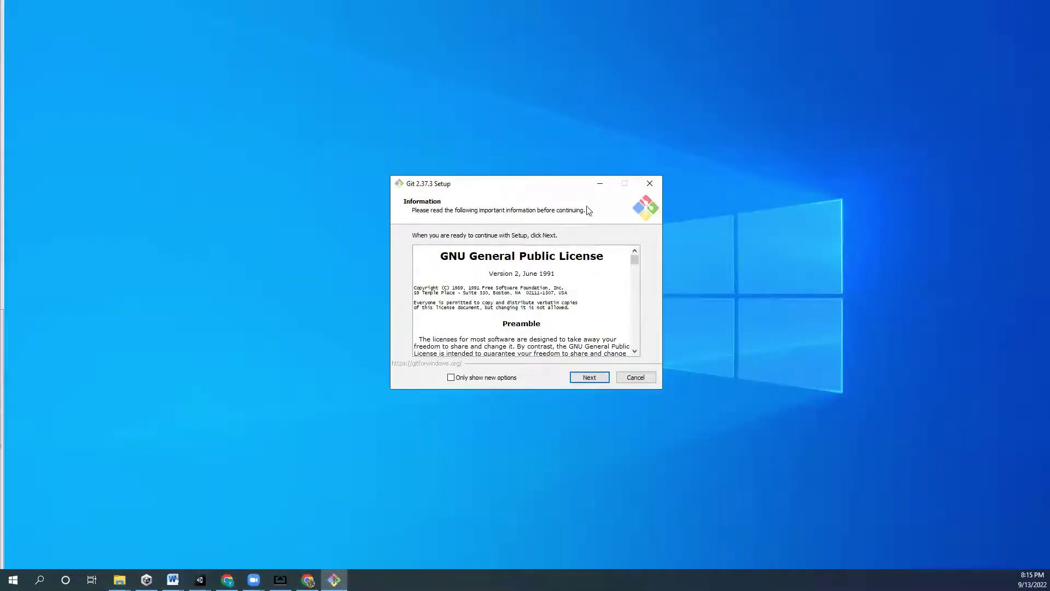
{"action": "left_click", "coordinate": [590, 378]}
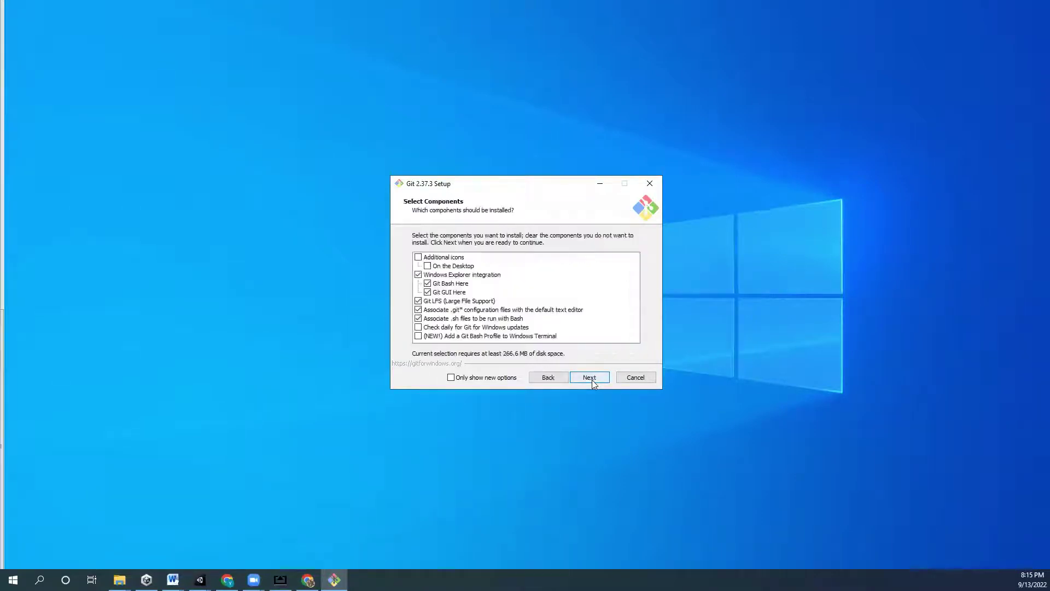
{"action": "left_click", "coordinate": [584, 382]}
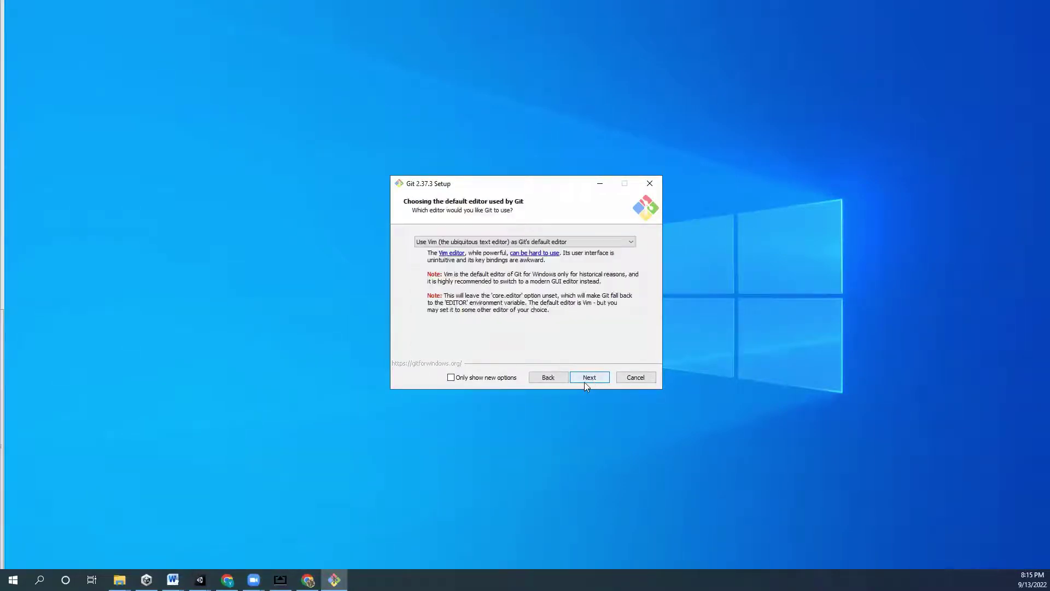
{"action": "left_click", "coordinate": [584, 382]}
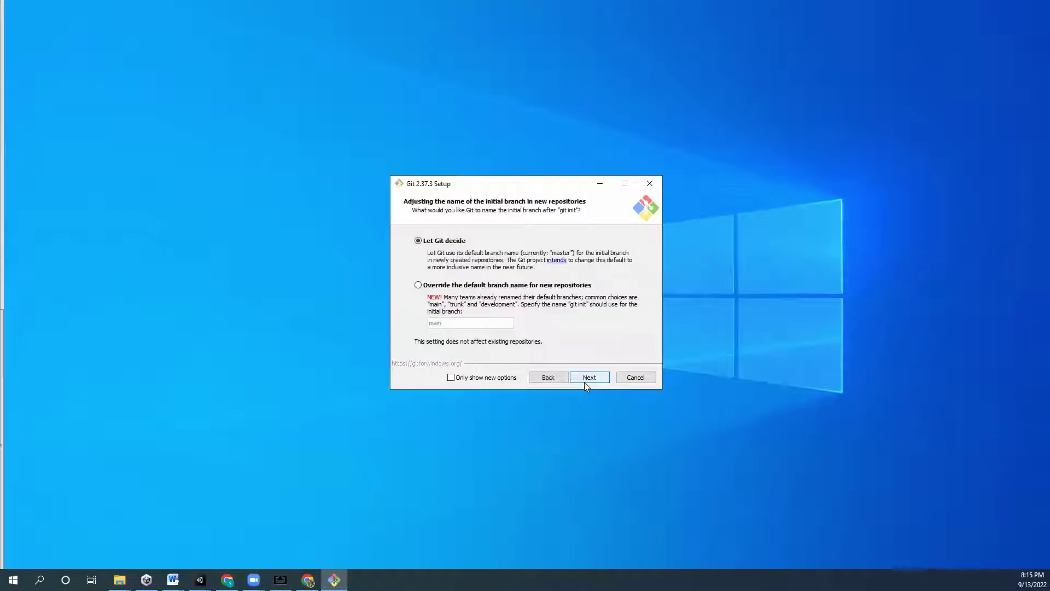
{"action": "left_click", "coordinate": [583, 383]}
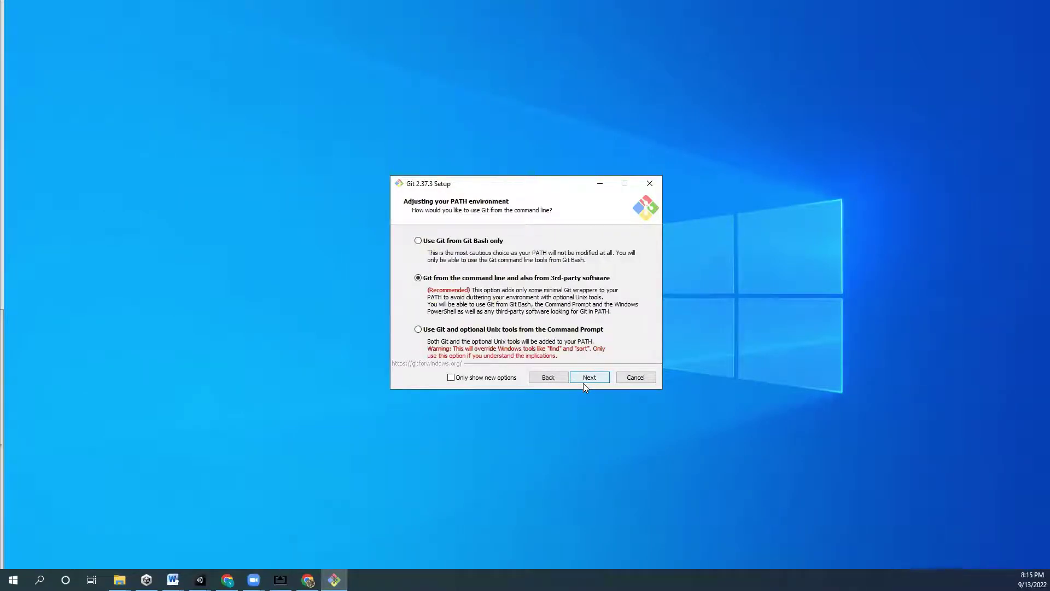
{"action": "left_click", "coordinate": [583, 383]}
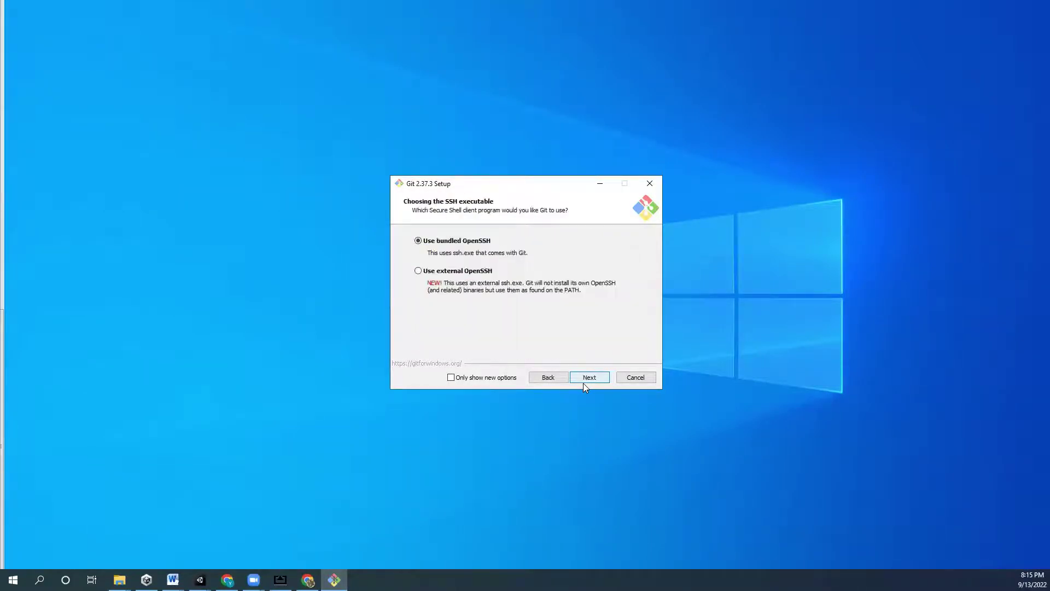
{"action": "left_click", "coordinate": [583, 383]}
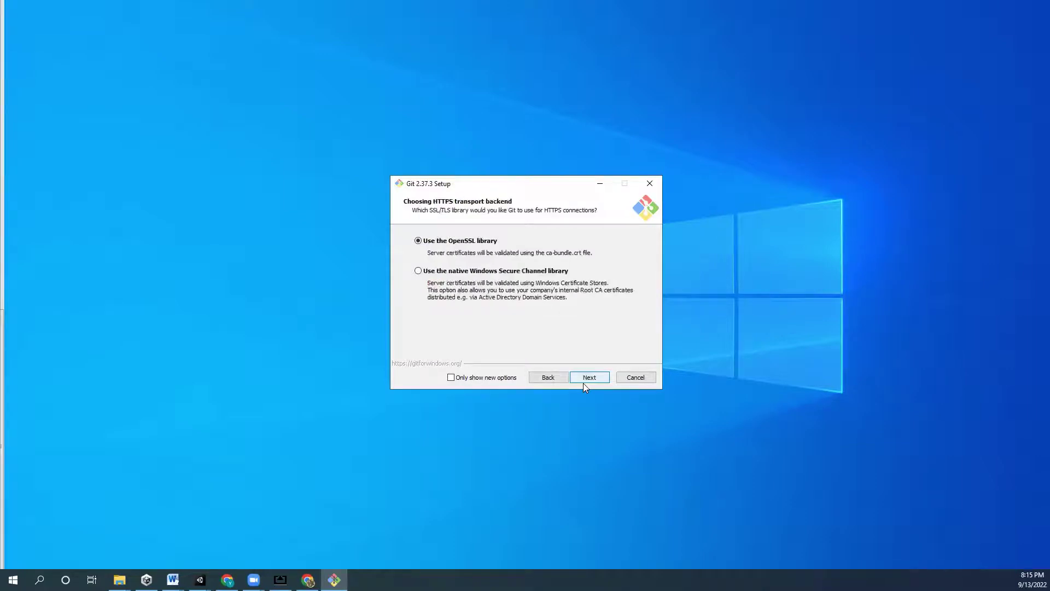
{"action": "left_click", "coordinate": [583, 383]}
{"action": "left_click", "coordinate": [583, 383]}
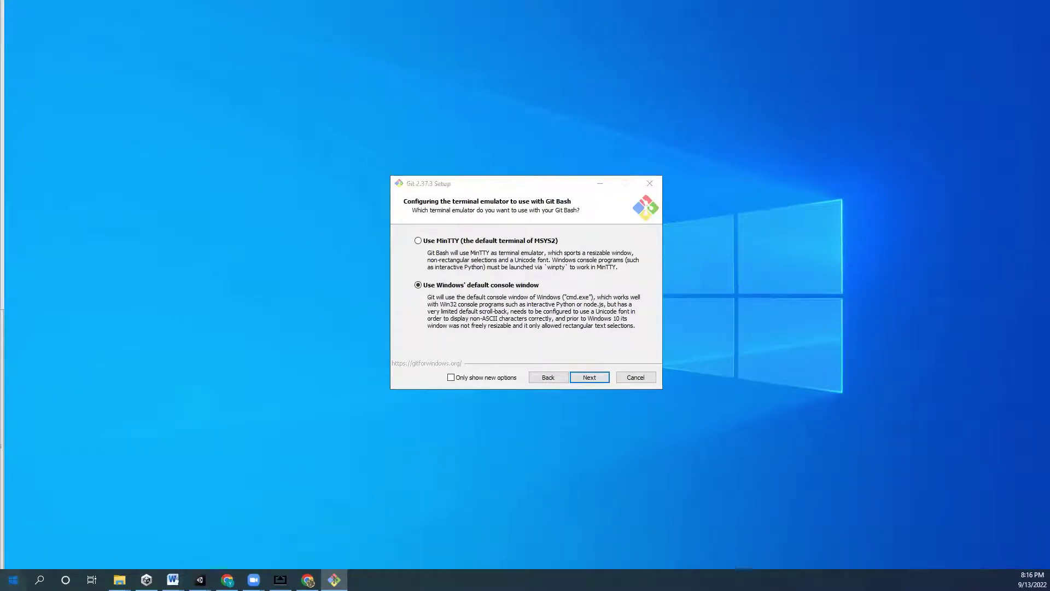
- Launch Command Prompt via Windows search with 'cmd', then close it
{"action": "left_click", "coordinate": [13, 580]}
{"action": "type", "text": "cmd"}
{"action": "key", "text": "Return"}
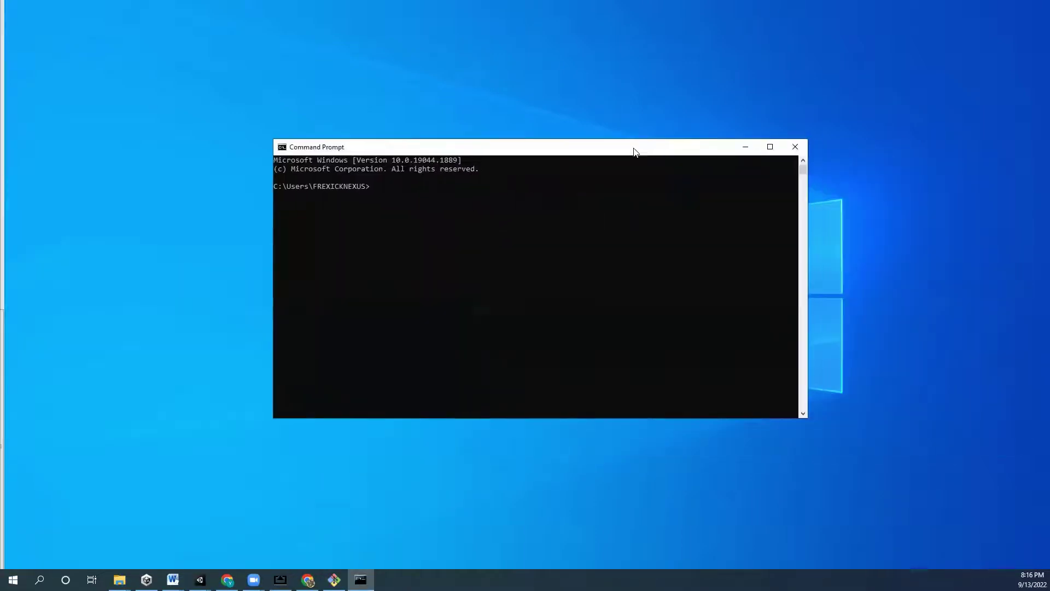
{"action": "left_click", "coordinate": [768, 138]}
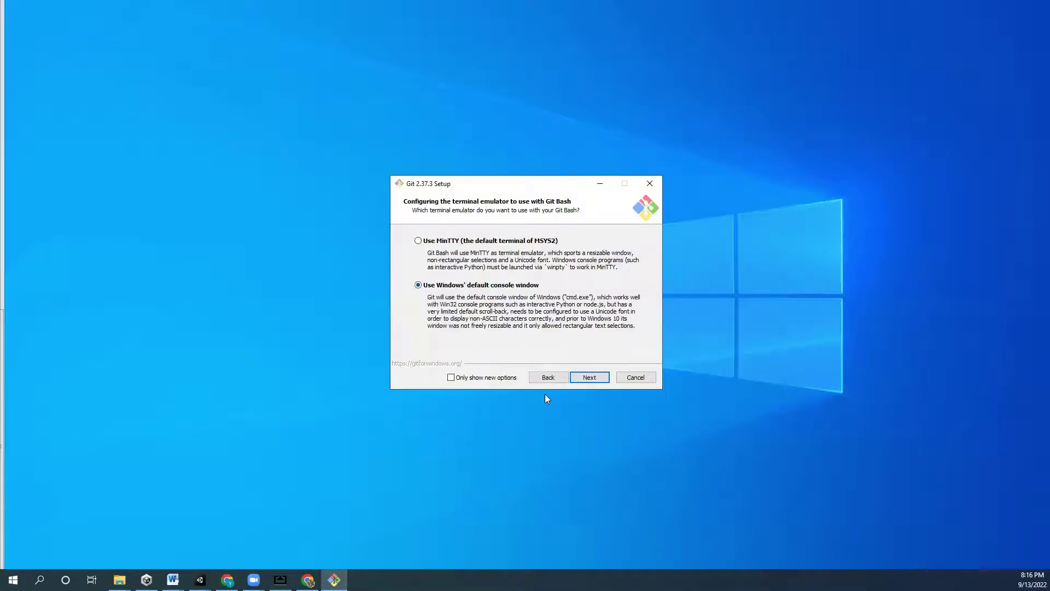
- Choose Windows' default console window, keep remaining defaults, install, and untick View Release Notes
{"action": "left_click", "coordinate": [600, 378]}
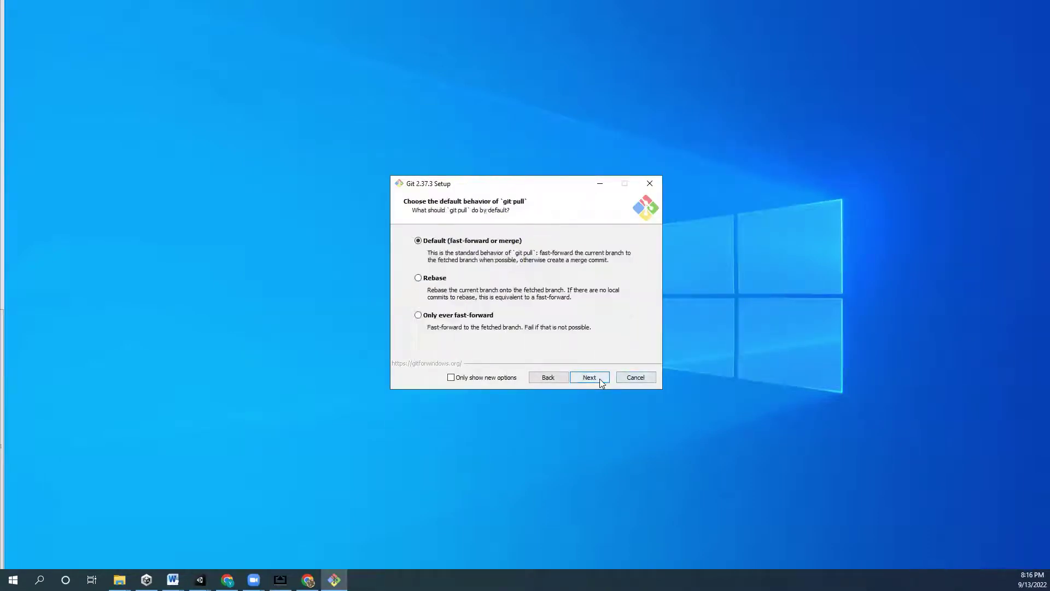
{"action": "left_click", "coordinate": [600, 378]}
{"action": "left_click", "coordinate": [600, 378]}
{"action": "left_click", "coordinate": [600, 377]}
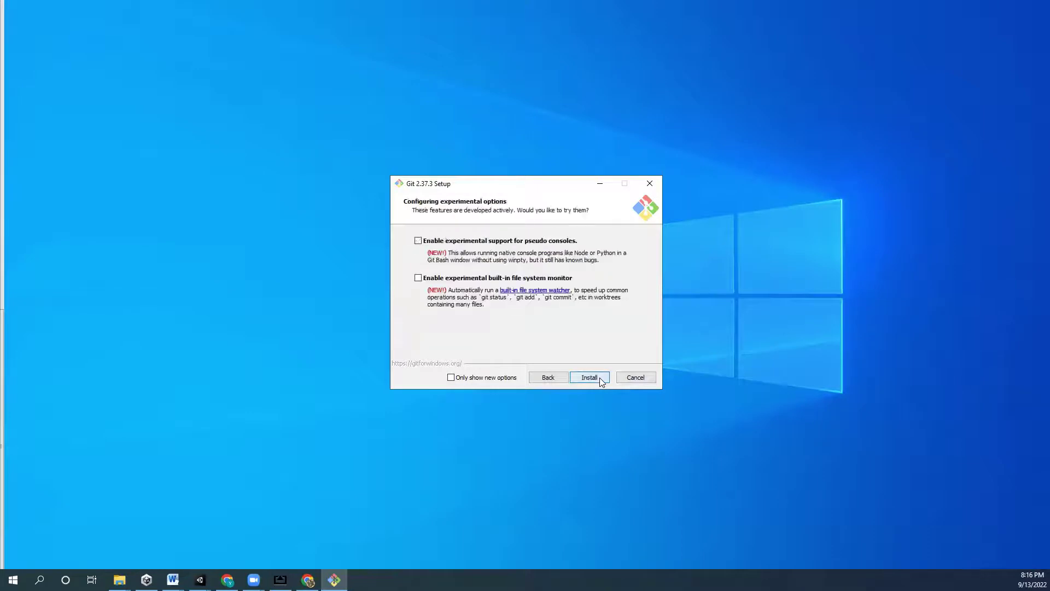
{"action": "left_click", "coordinate": [599, 378]}
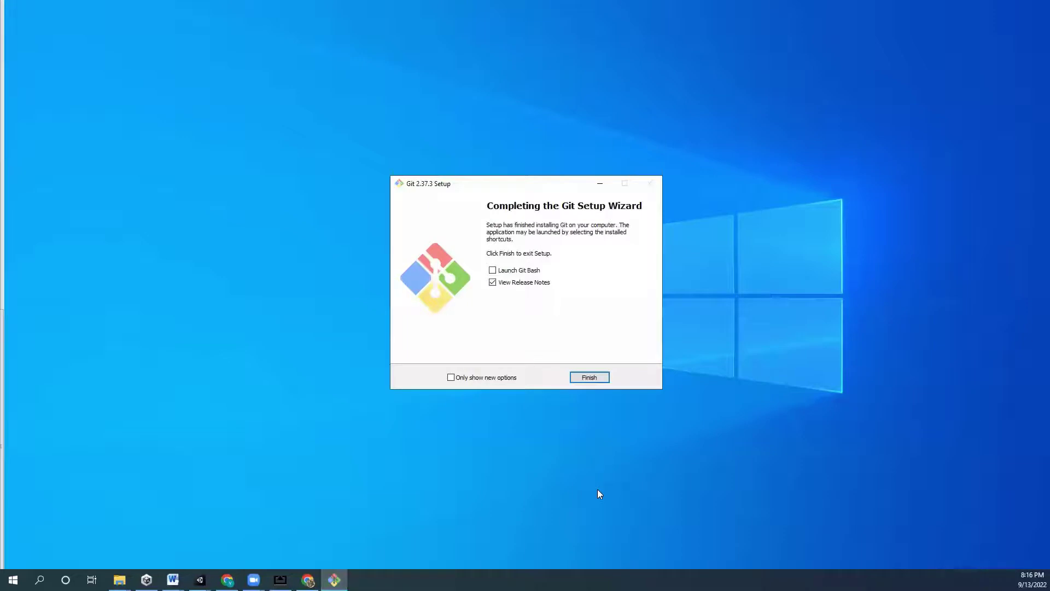
{"action": "left_click", "coordinate": [493, 282]}
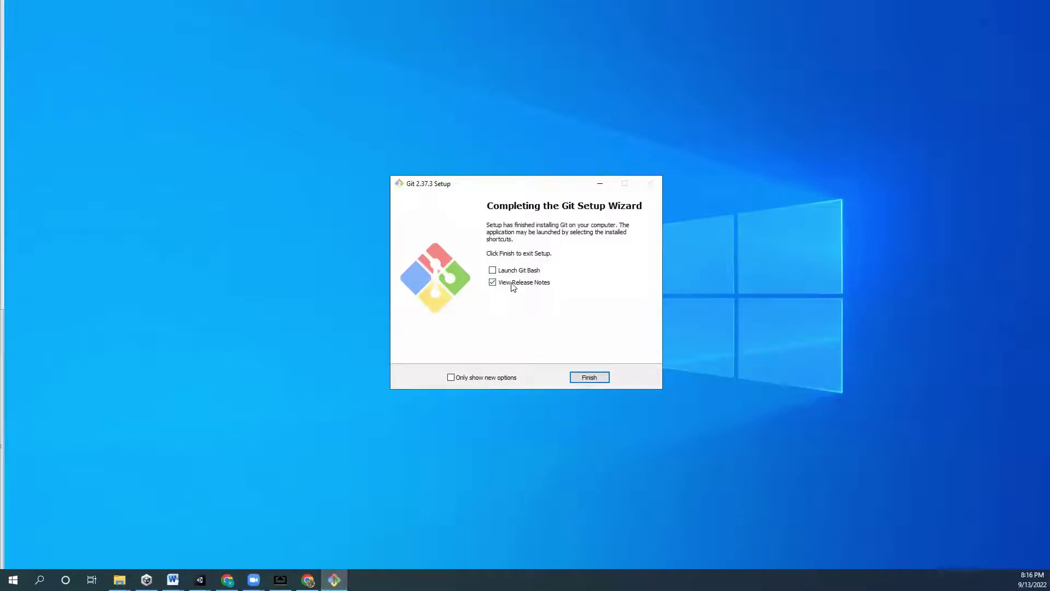
- Finish the Git setup wizard and return to the 360Video Unity editor
{"action": "left_click", "coordinate": [593, 382]}
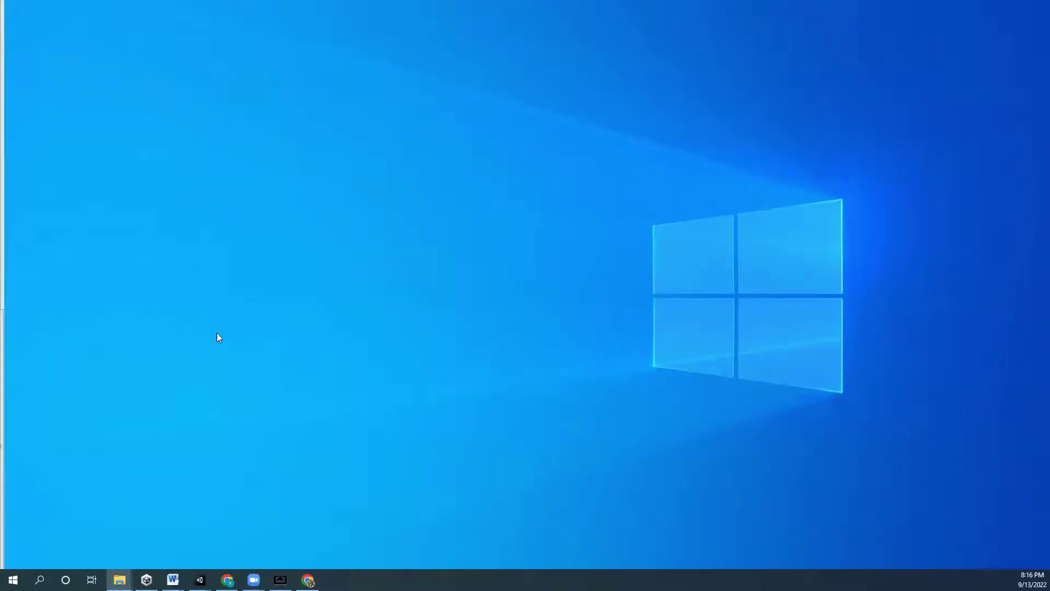
{"action": "mouse_move", "coordinate": [200, 580]}
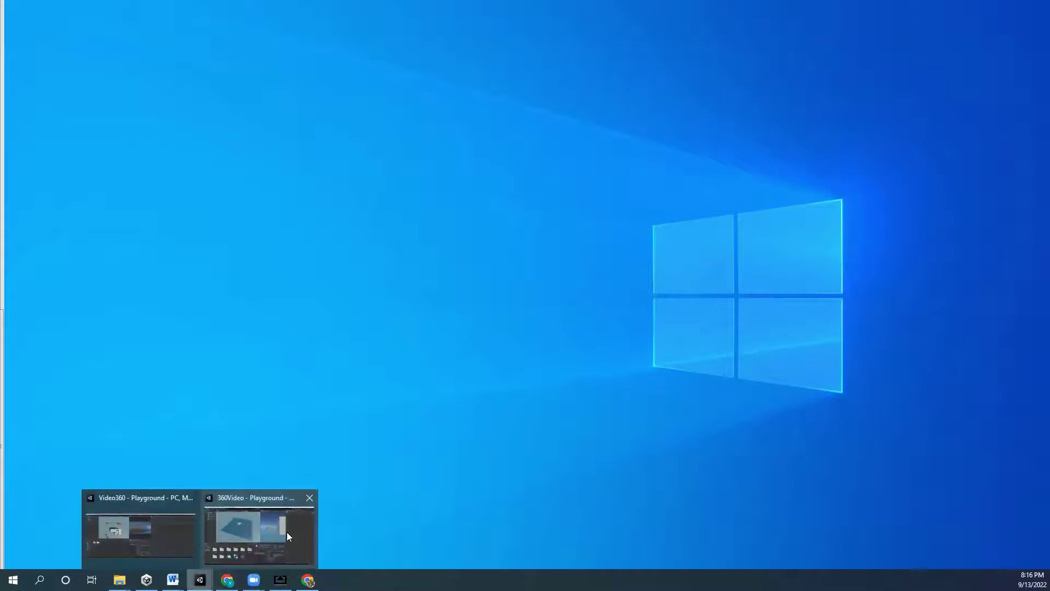
{"action": "left_click", "coordinate": [287, 531]}
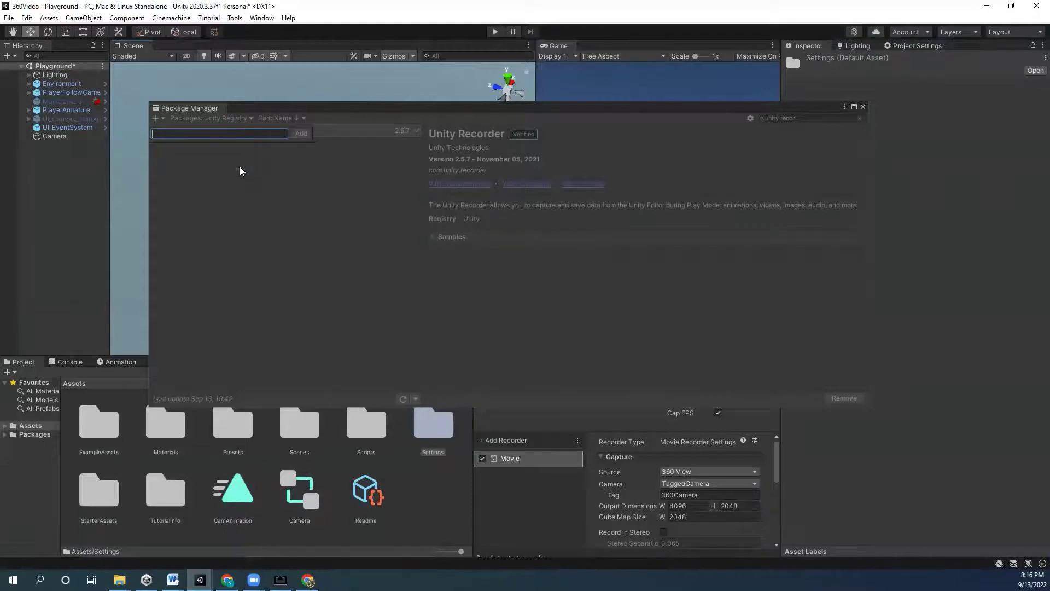
- Close the Package Manager, save the modified Playground scene and quit Unity
{"action": "left_click", "coordinate": [218, 133]}
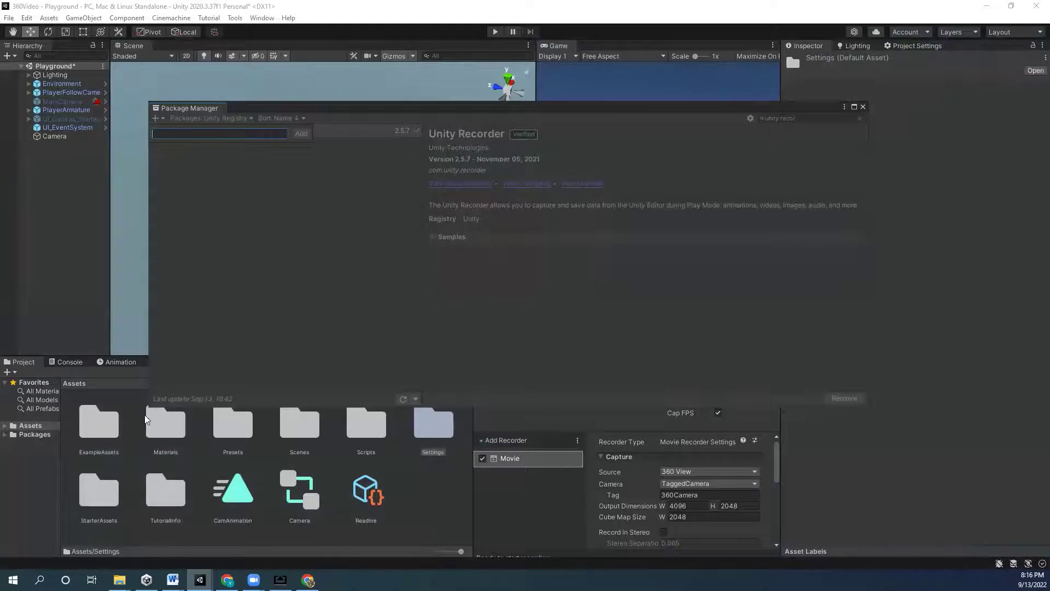
{"action": "left_click", "coordinate": [863, 107]}
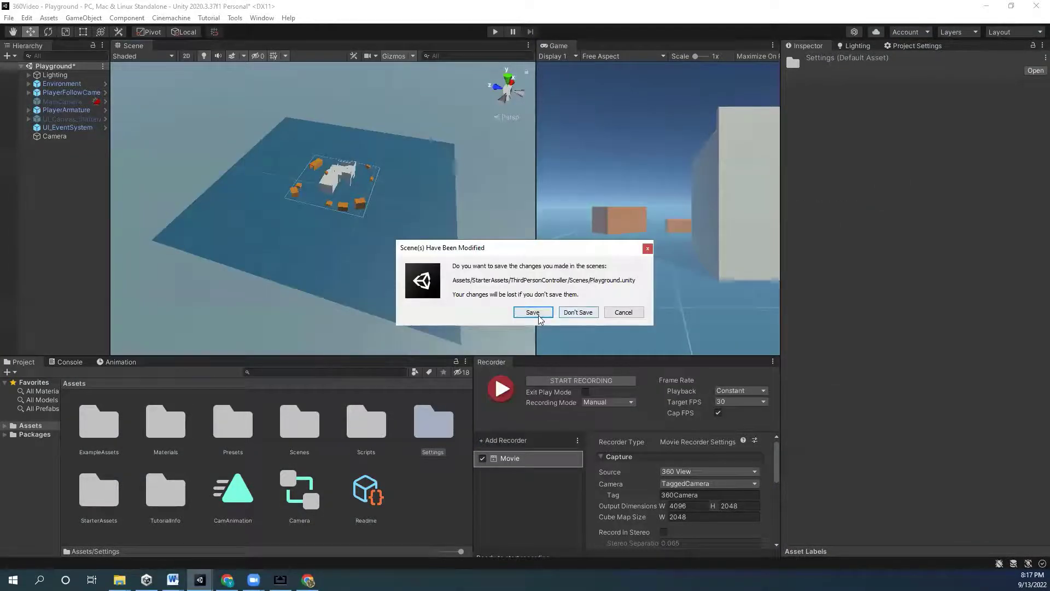
{"action": "left_click", "coordinate": [528, 311]}
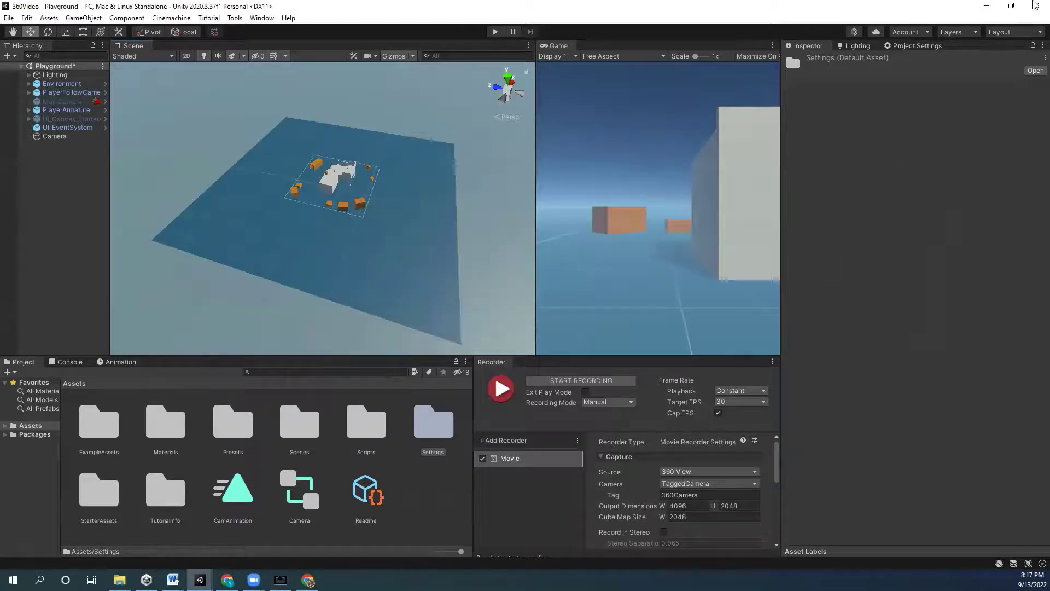
{"action": "left_click", "coordinate": [1036, 5]}
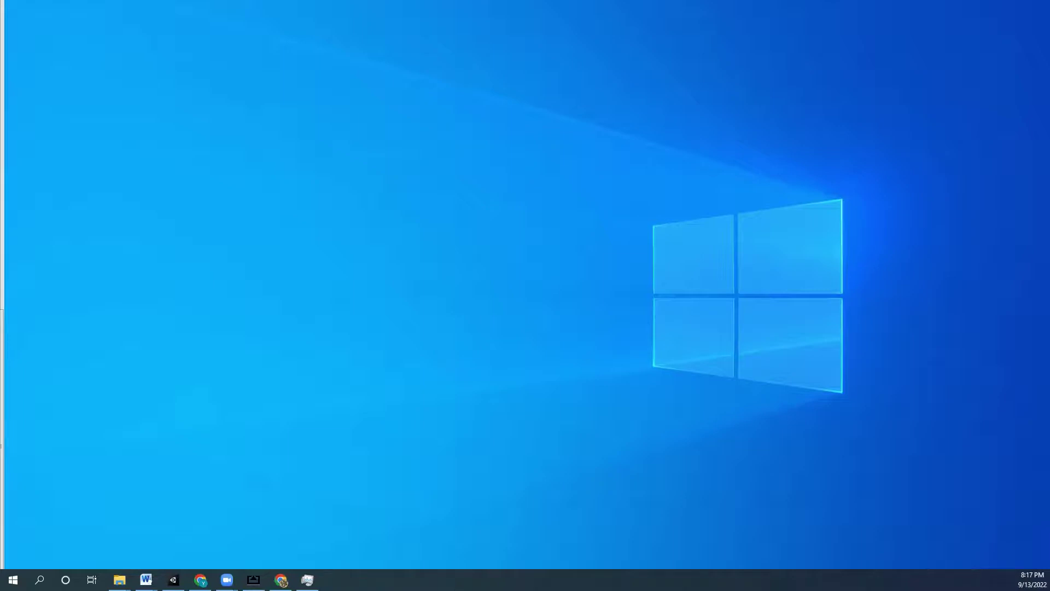
- Quit the cube tray application from the hidden notification-area icons
{"action": "left_click_drag", "start_coordinate": [711, 580], "coordinate": [1024, 499]}
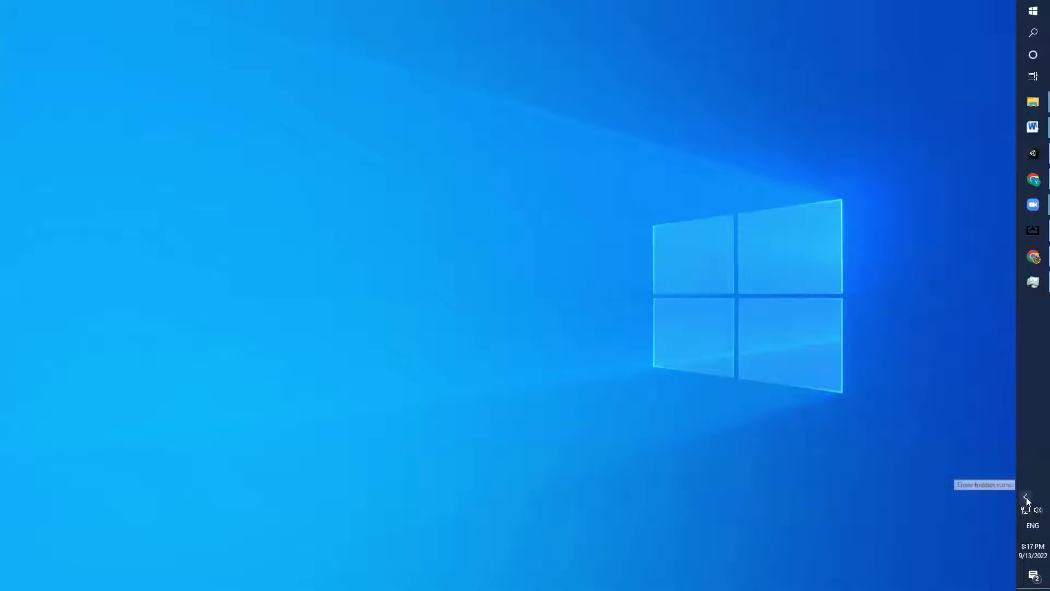
{"action": "left_click", "coordinate": [1025, 496]}
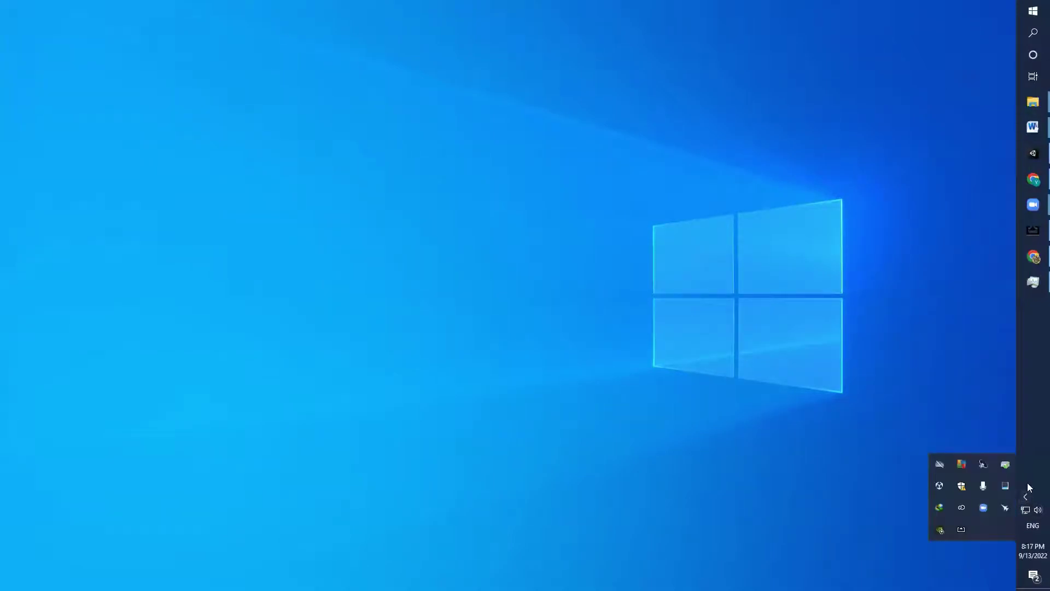
{"action": "right_click", "coordinate": [946, 486]}
{"action": "left_click", "coordinate": [961, 472]}
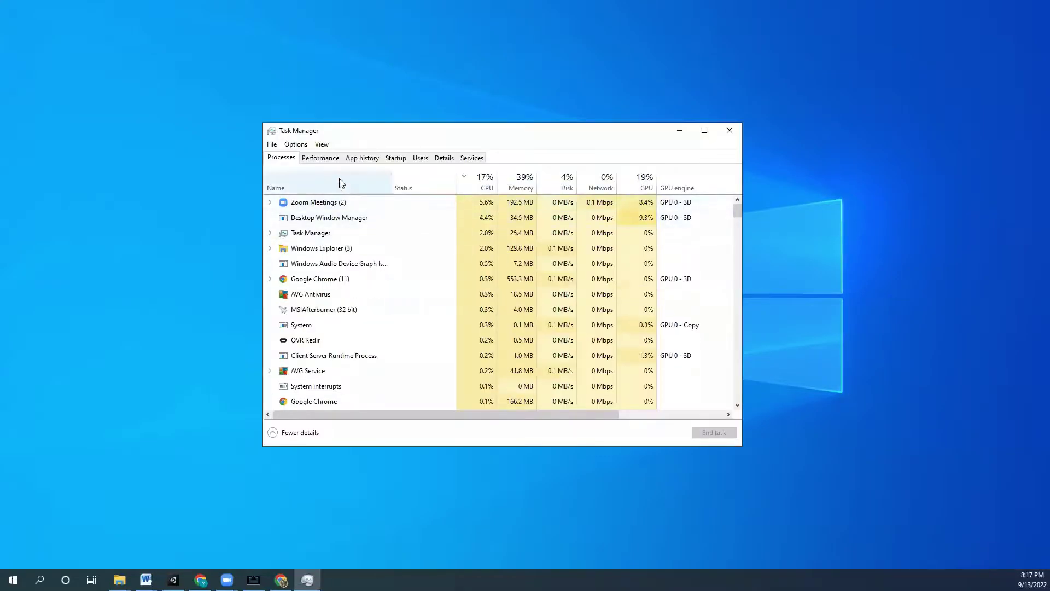
- End the leftover Unity Editor process in Task Manager and close Task Manager
{"action": "left_click", "coordinate": [352, 309]}
{"action": "scroll", "coordinate": [471, 327], "scroll_direction": "down", "scroll_amount": 5}
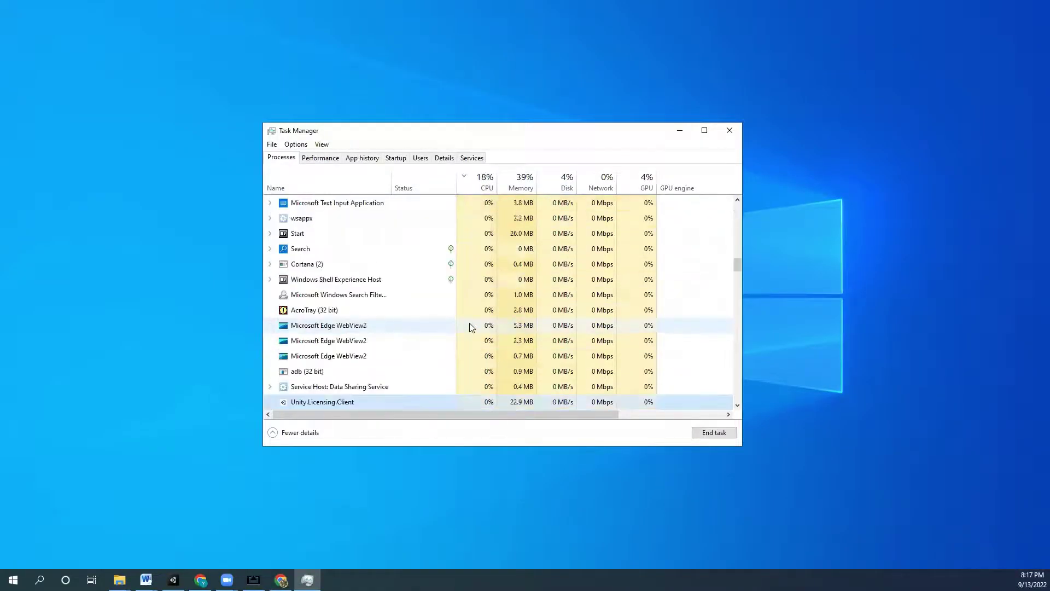
{"action": "scroll", "coordinate": [470, 326], "scroll_direction": "up", "scroll_amount": 5}
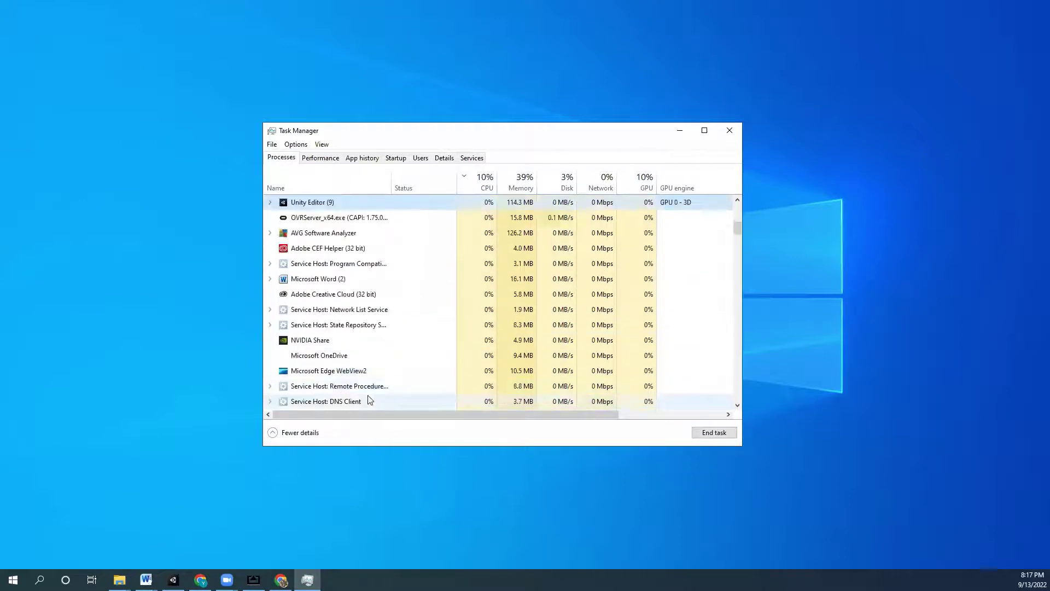
{"action": "left_click", "coordinate": [711, 431]}
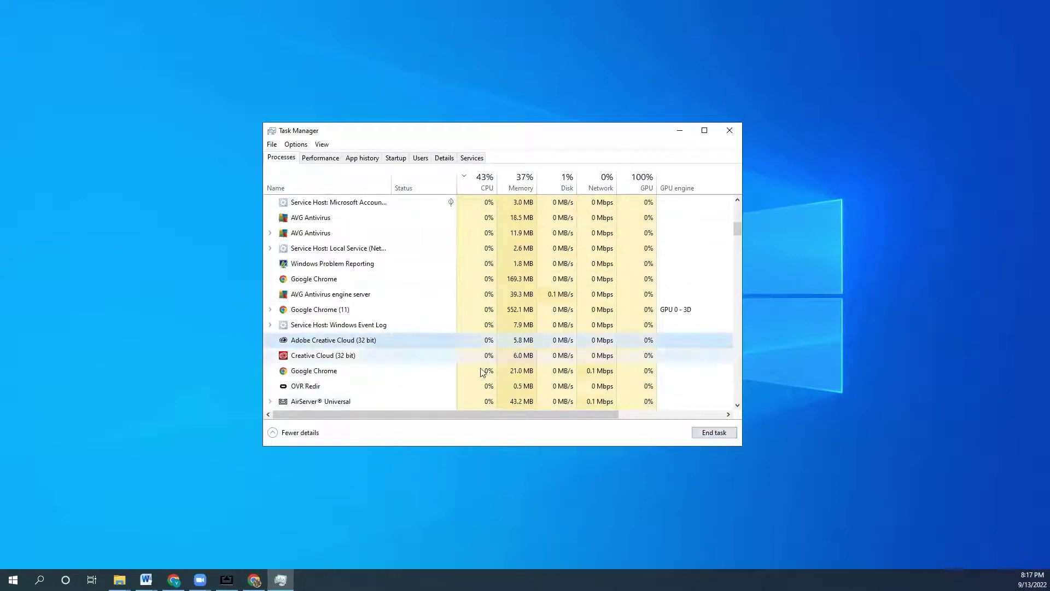
{"action": "scroll", "coordinate": [481, 372], "scroll_direction": "down", "scroll_amount": 15}
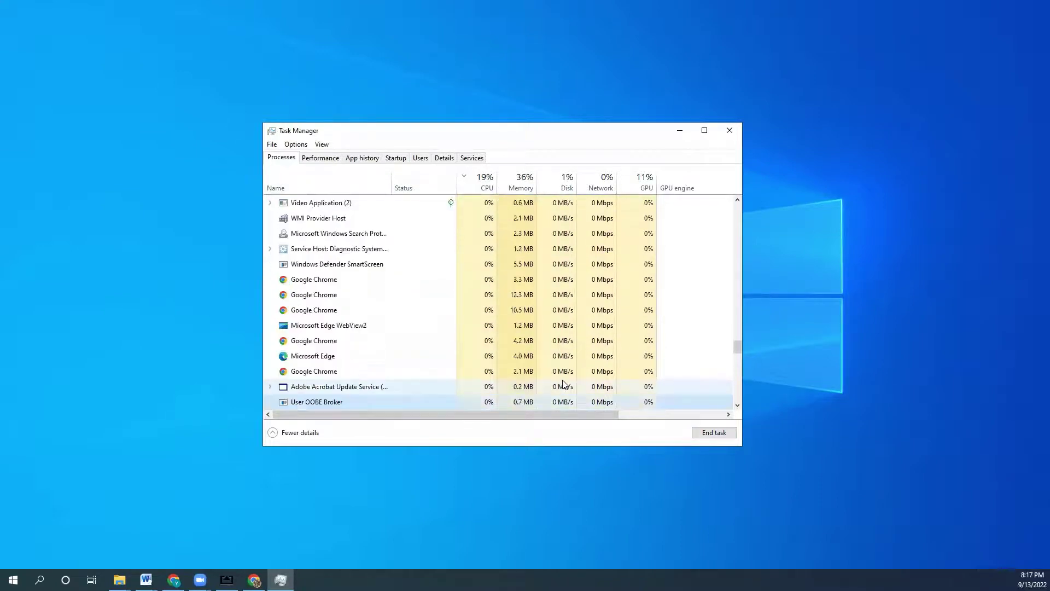
{"action": "scroll", "coordinate": [564, 385], "scroll_direction": "up", "scroll_amount": 3}
{"action": "scroll", "coordinate": [492, 382], "scroll_direction": "down", "scroll_amount": 3}
{"action": "scroll", "coordinate": [433, 382], "scroll_direction": "up", "scroll_amount": 3}
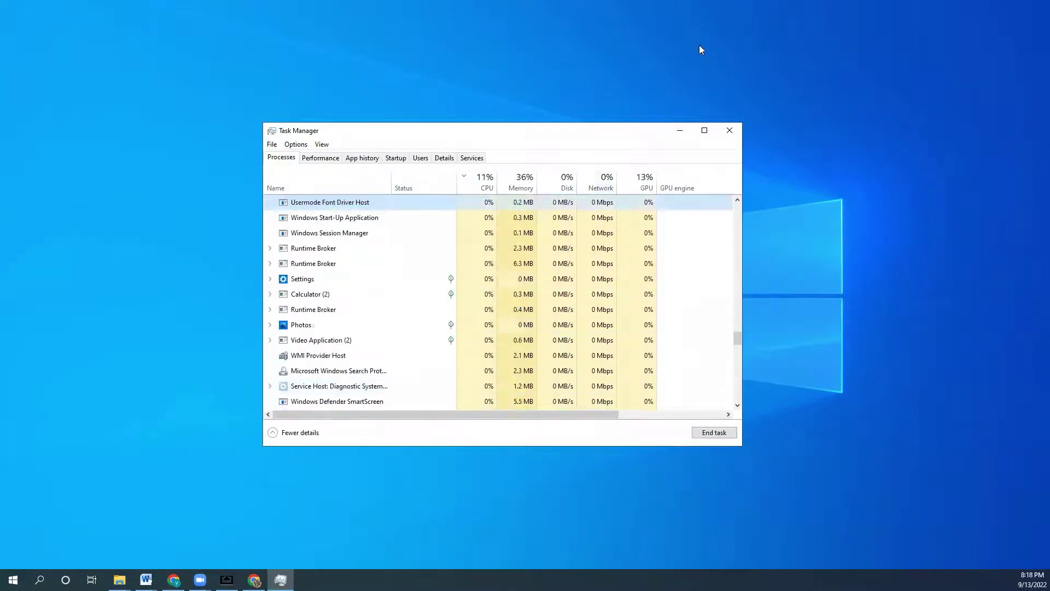
{"action": "left_click", "coordinate": [731, 132]}
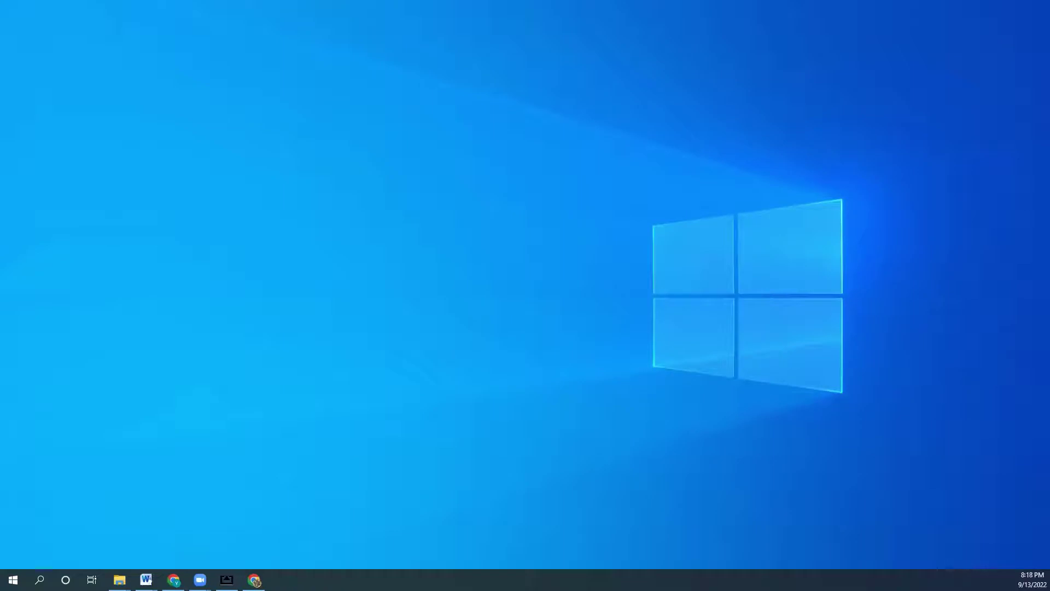
- Launch Unity Hub through a Windows search for 'hub' and open the 360Video project
{"action": "left_click", "coordinate": [13, 579]}
{"action": "type", "text": "hub"}
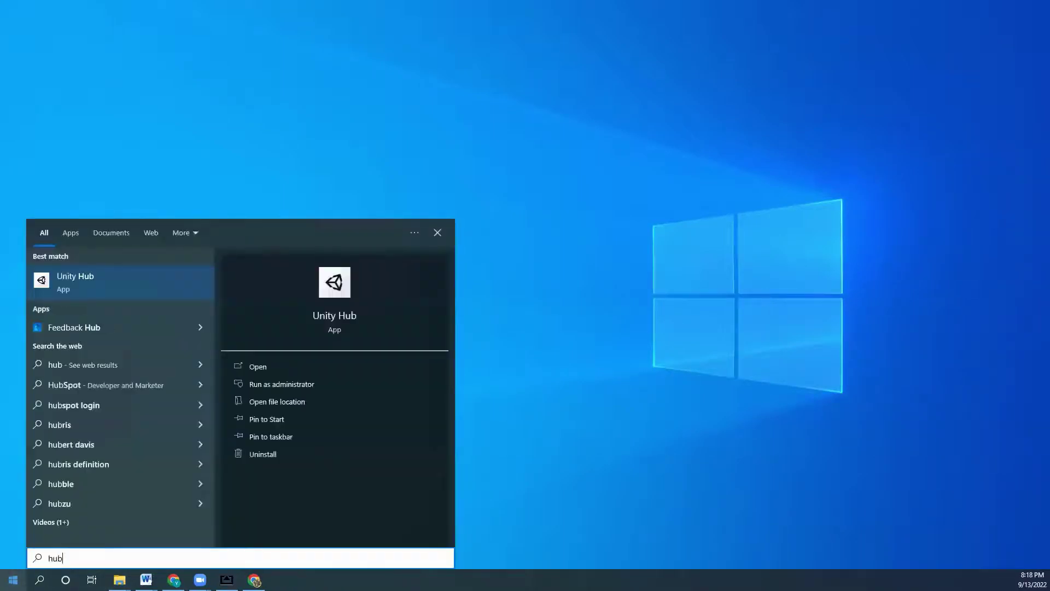
{"action": "key", "text": "Return"}
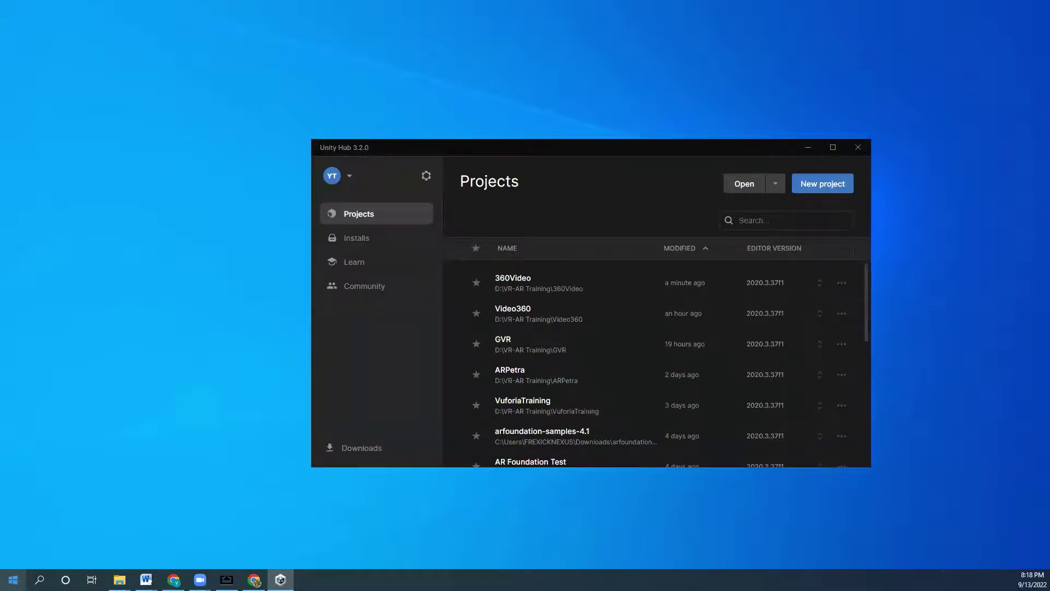
{"action": "left_click", "coordinate": [535, 283]}
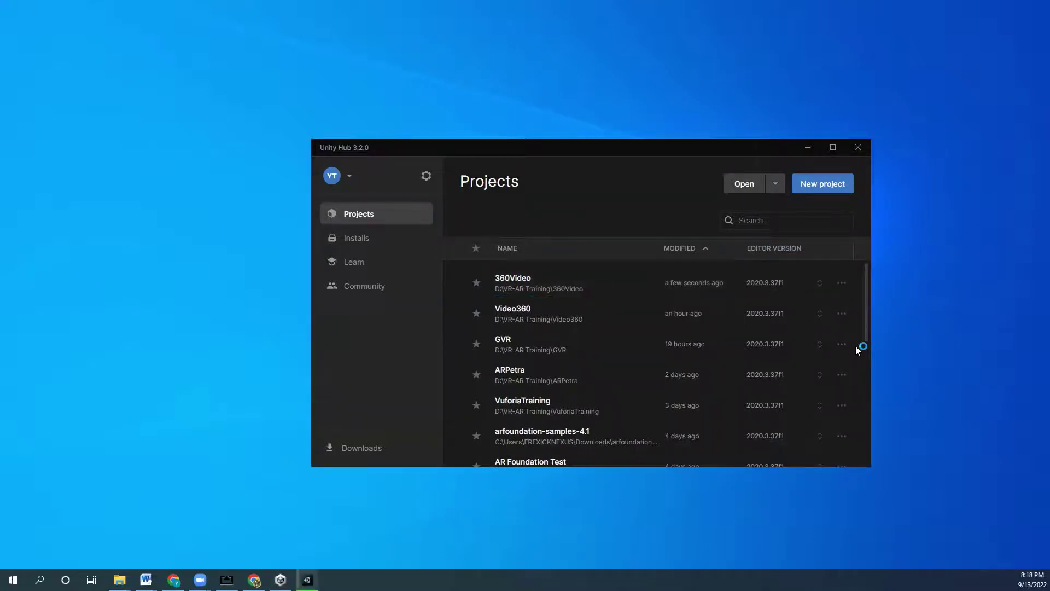
{"action": "left_click", "coordinate": [808, 147]}
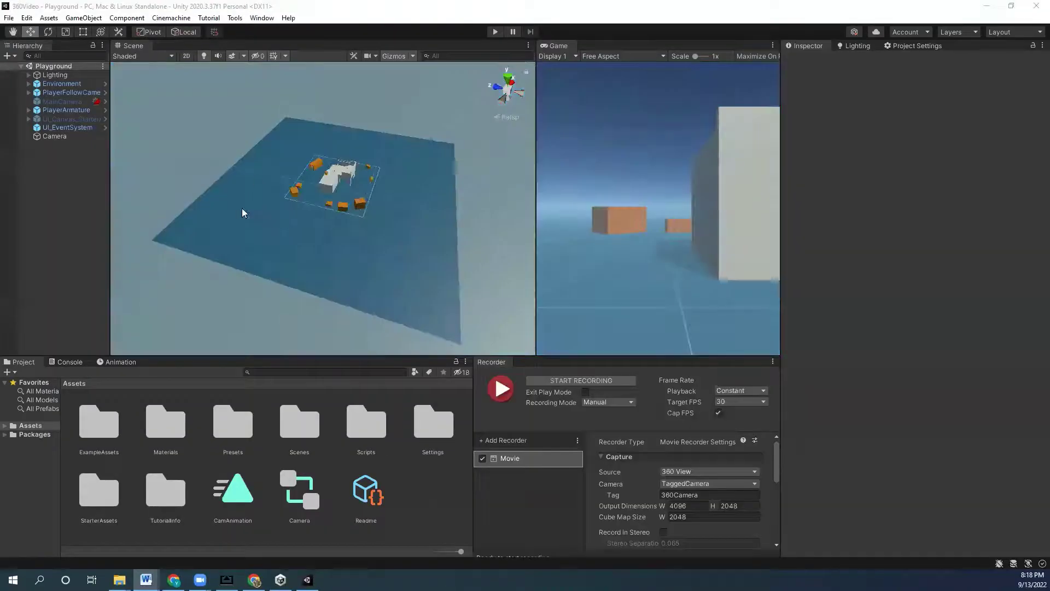
- Pan and zoom the Scene view, then open the Scenes folder in the Project assets
{"action": "middle_click_drag", "start_coordinate": [244, 213], "coordinate": [343, 196]}
{"action": "scroll", "coordinate": [350, 195], "scroll_direction": "up", "scroll_amount": 5}
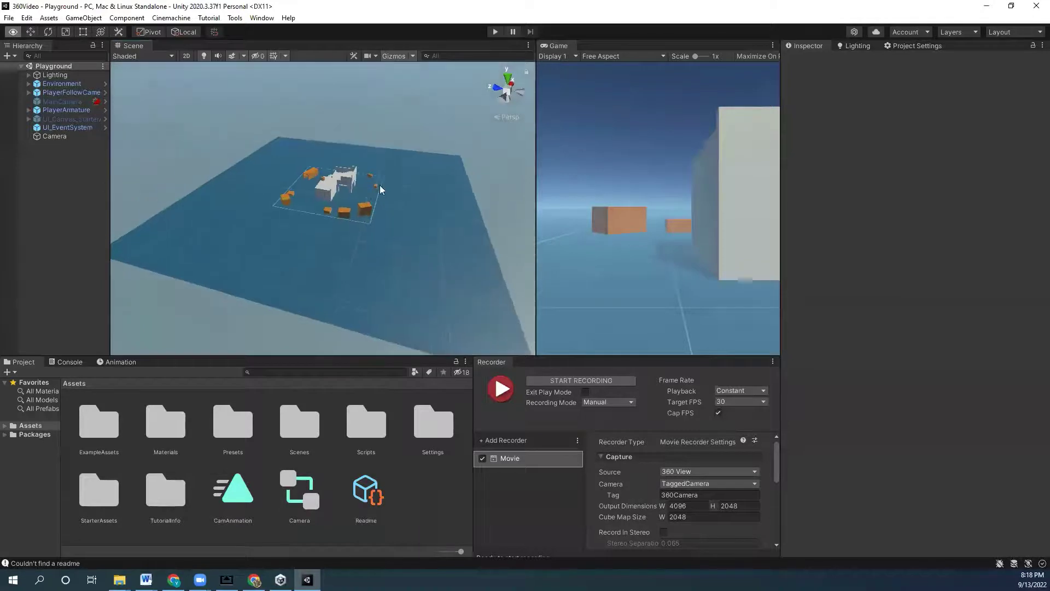
{"action": "scroll", "coordinate": [364, 193], "scroll_direction": "up", "scroll_amount": 4}
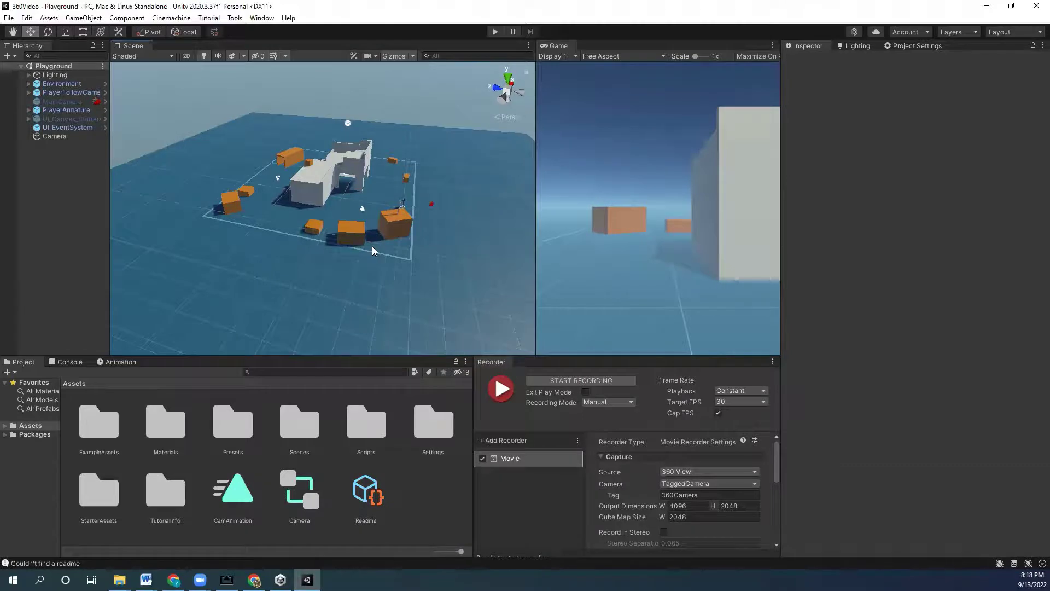
{"action": "double_click", "coordinate": [296, 430]}
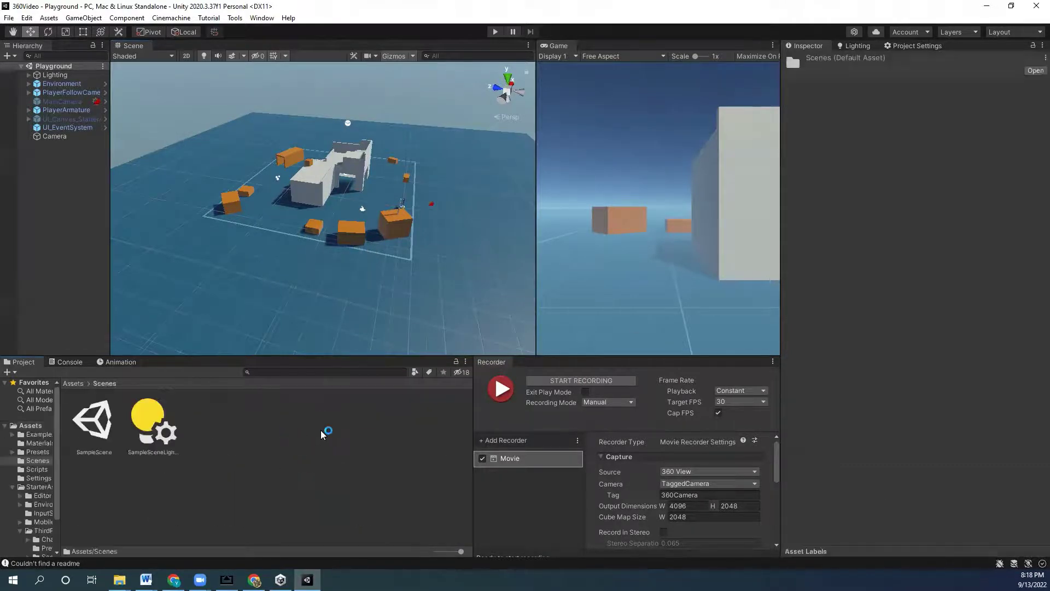
{"action": "right_click", "coordinate": [352, 410]}
{"action": "left_click", "coordinate": [182, 525]}
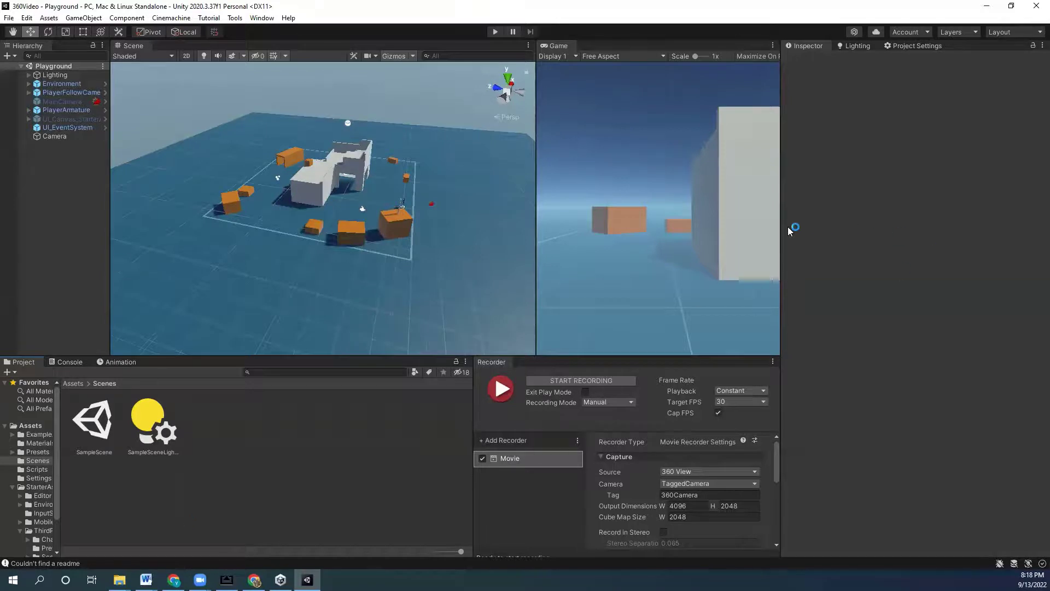
- Widen the Scene and Game views, then switch away to the bare desktop
{"action": "left_click_drag", "start_coordinate": [780, 228], "coordinate": [899, 229]}
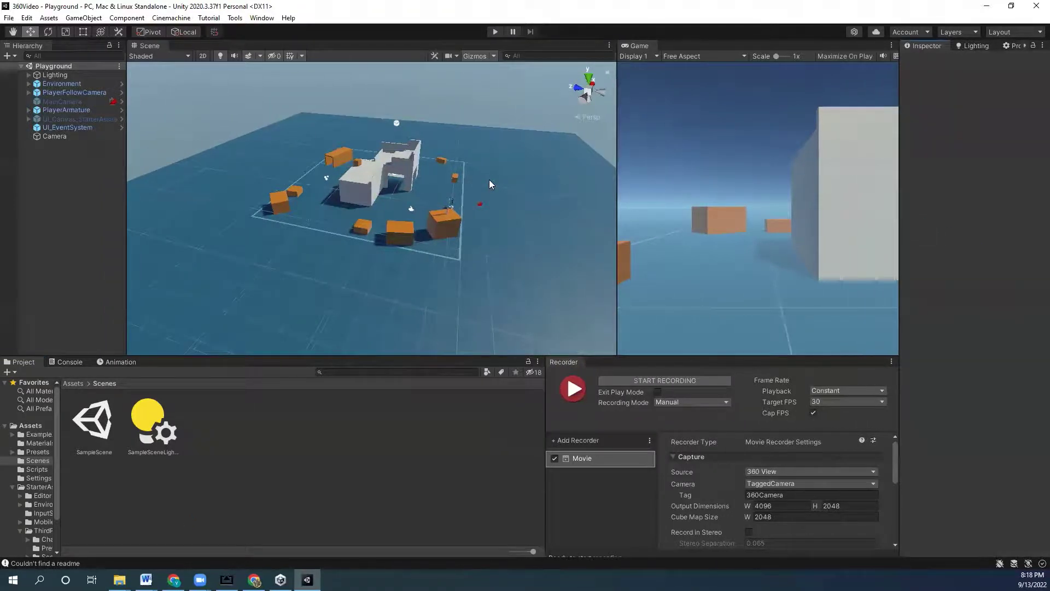
{"action": "key", "text": "alt+Tab"}
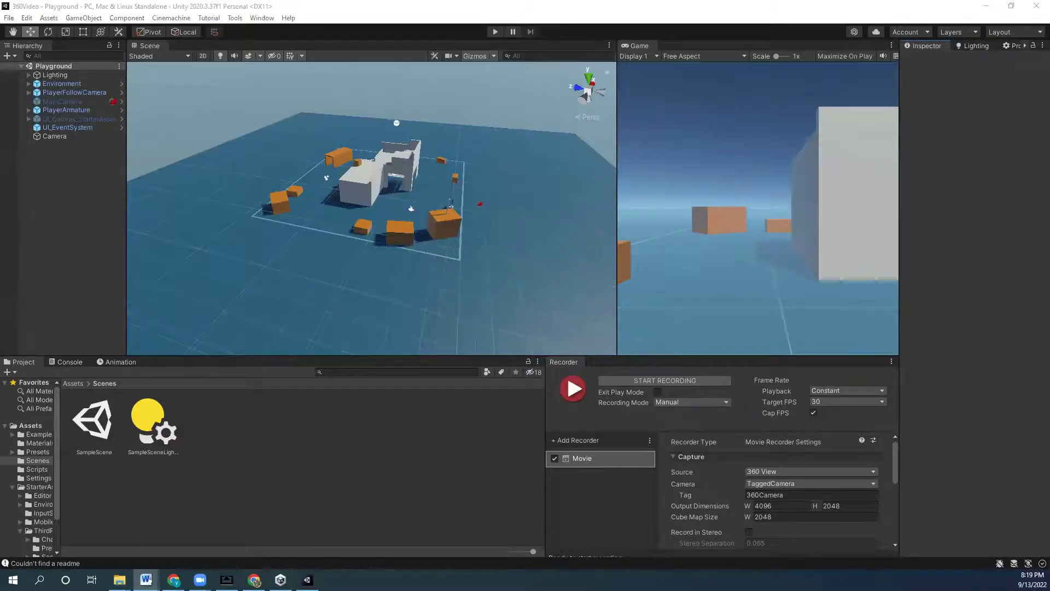
{"action": "key", "text": "super+d"}
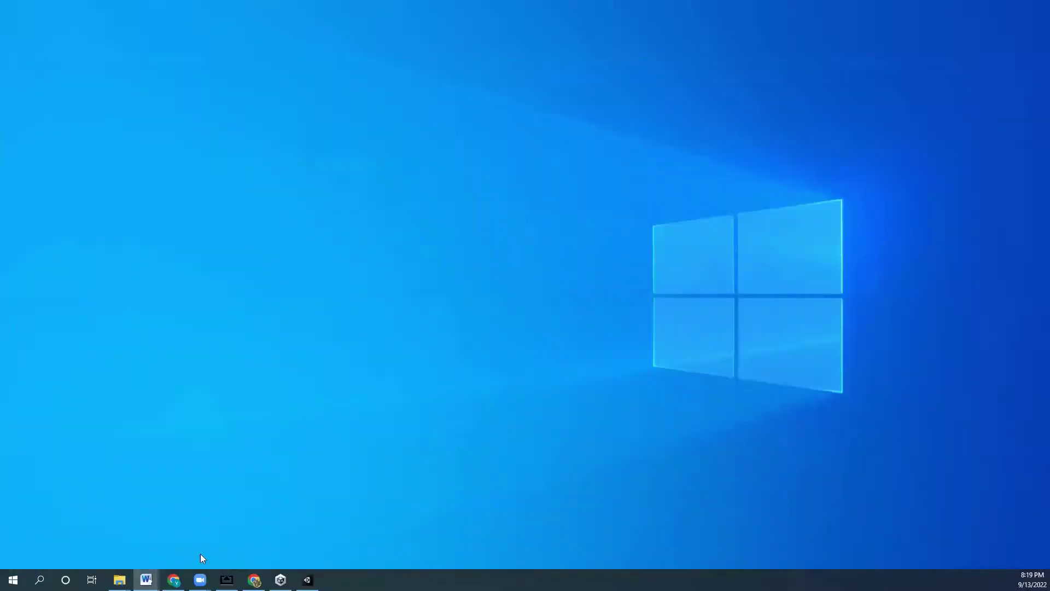
- Load the pasted Cardboard Unity Quickstart address in a new Chrome tab
{"action": "left_click", "coordinate": [174, 580]}
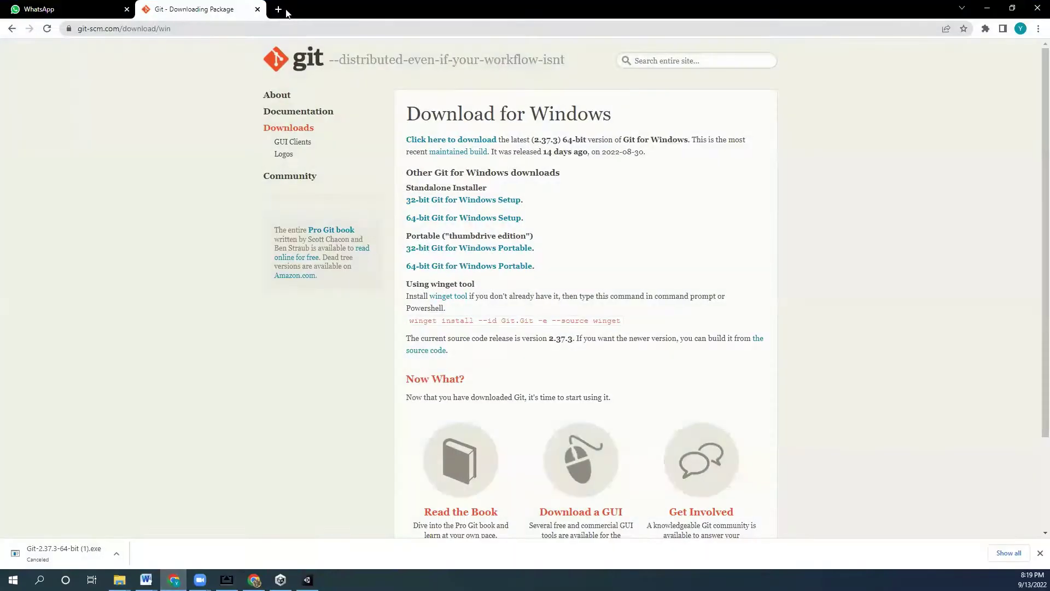
{"action": "left_click", "coordinate": [279, 9]}
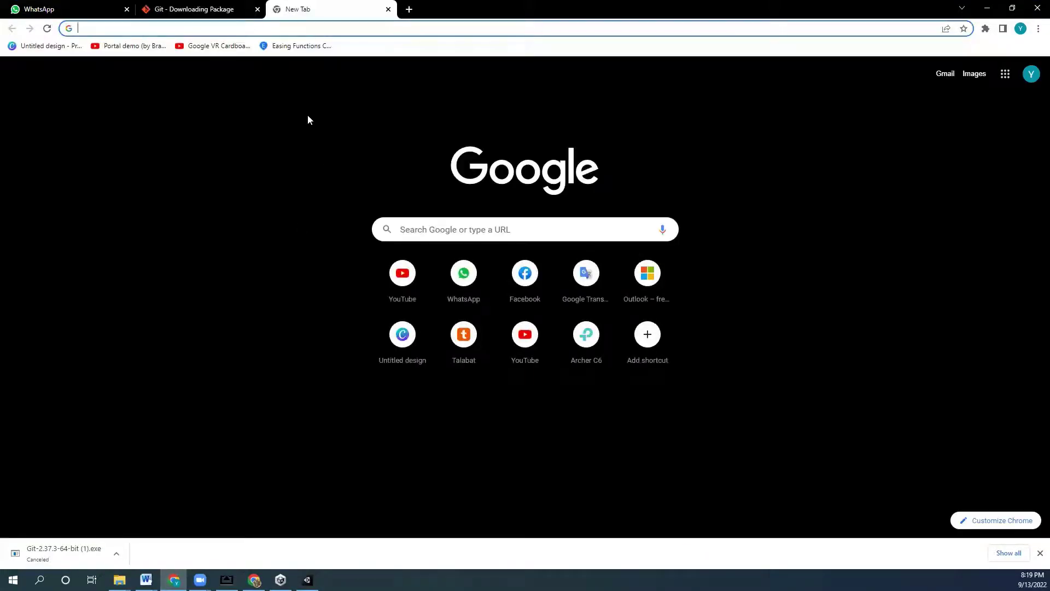
{"action": "type", "text": "https://developers.google.com/cardboard/develop/unity/quickstart"}
{"action": "key", "text": "Return"}
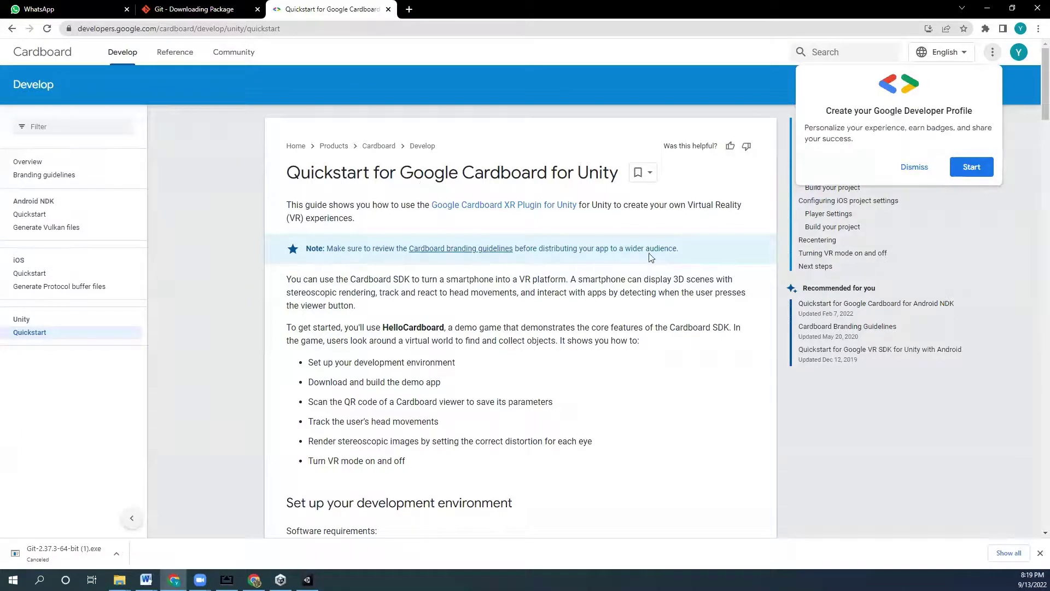
- Scroll to the import steps and highlight the Git and PATH environment variable requirements
{"action": "scroll", "coordinate": [624, 481], "scroll_direction": "down", "scroll_amount": 1}
{"action": "middle_click", "coordinate": [648, 386]}
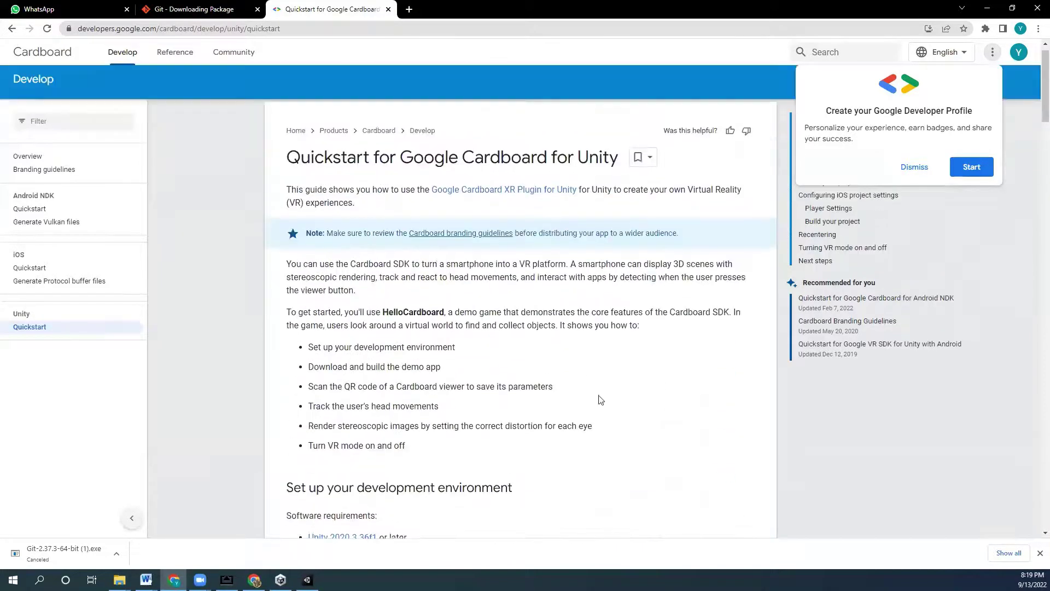
{"action": "middle_click", "coordinate": [439, 282]}
{"action": "scroll", "coordinate": [512, 366], "scroll_direction": "down", "scroll_amount": 1}
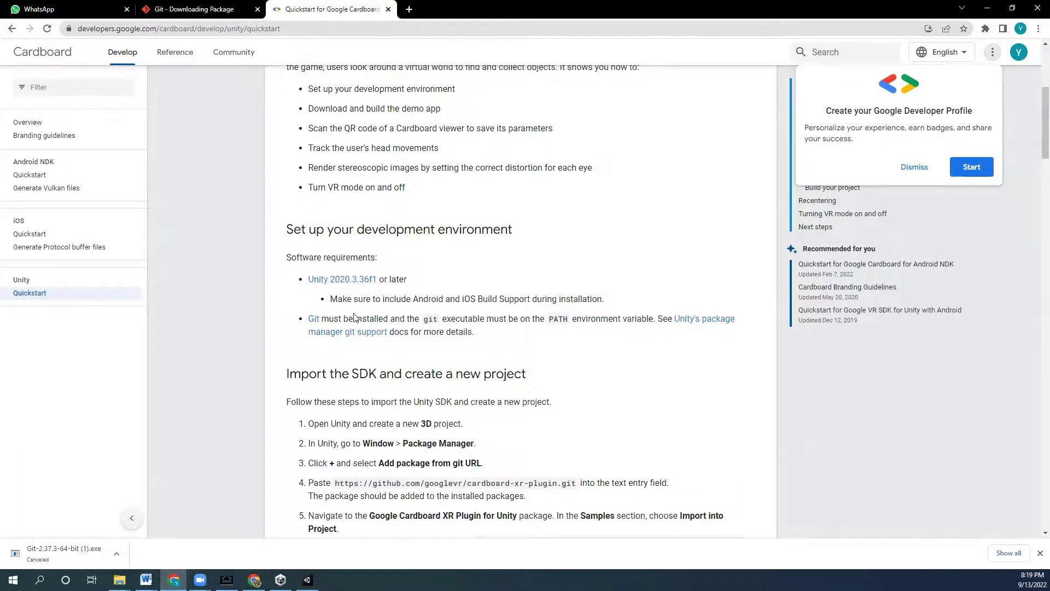
{"action": "left_click_drag", "start_coordinate": [486, 339], "coordinate": [309, 317]}
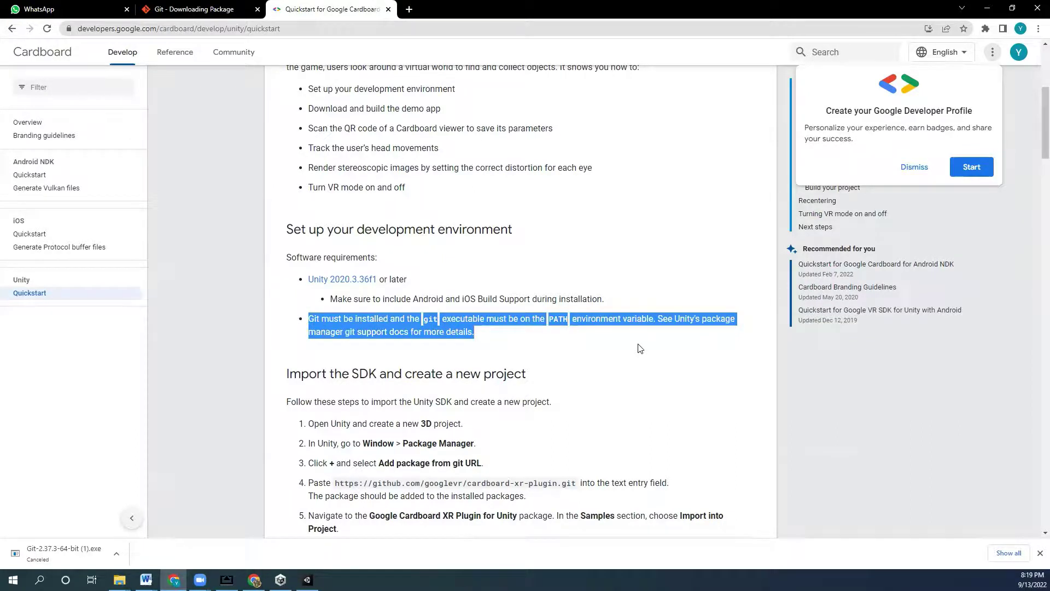
{"action": "left_click", "coordinate": [536, 334]}
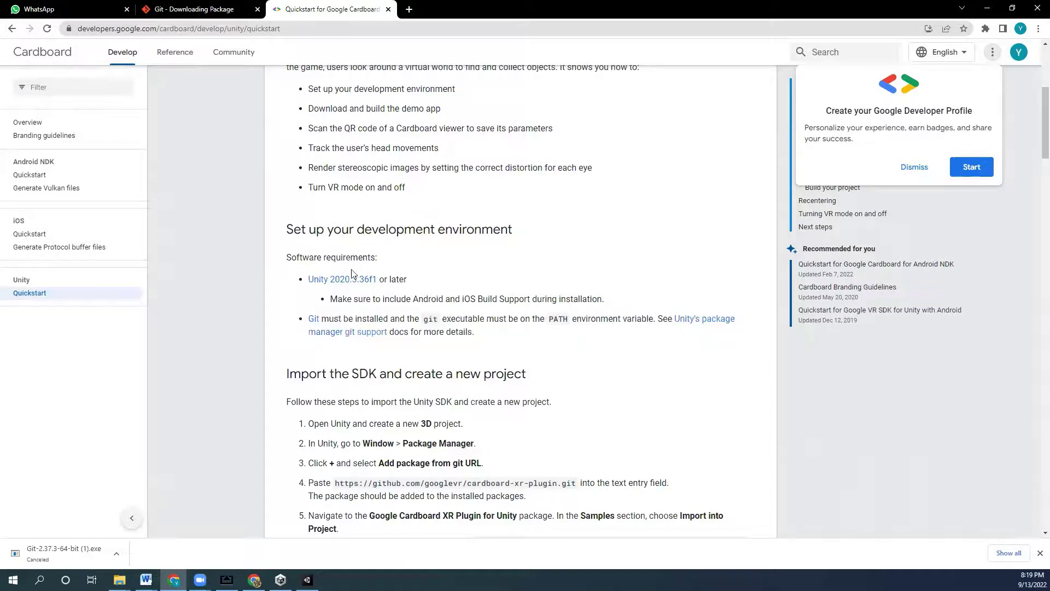
{"action": "left_click_drag", "start_coordinate": [335, 318], "coordinate": [652, 320]}
{"action": "left_click", "coordinate": [535, 321]}
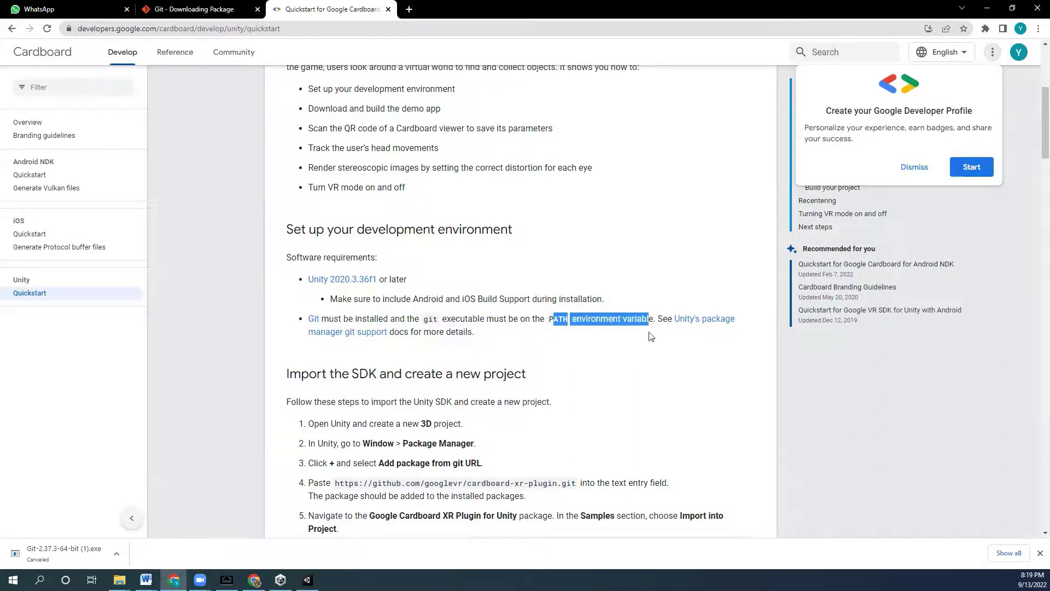
{"action": "left_click", "coordinate": [624, 376]}
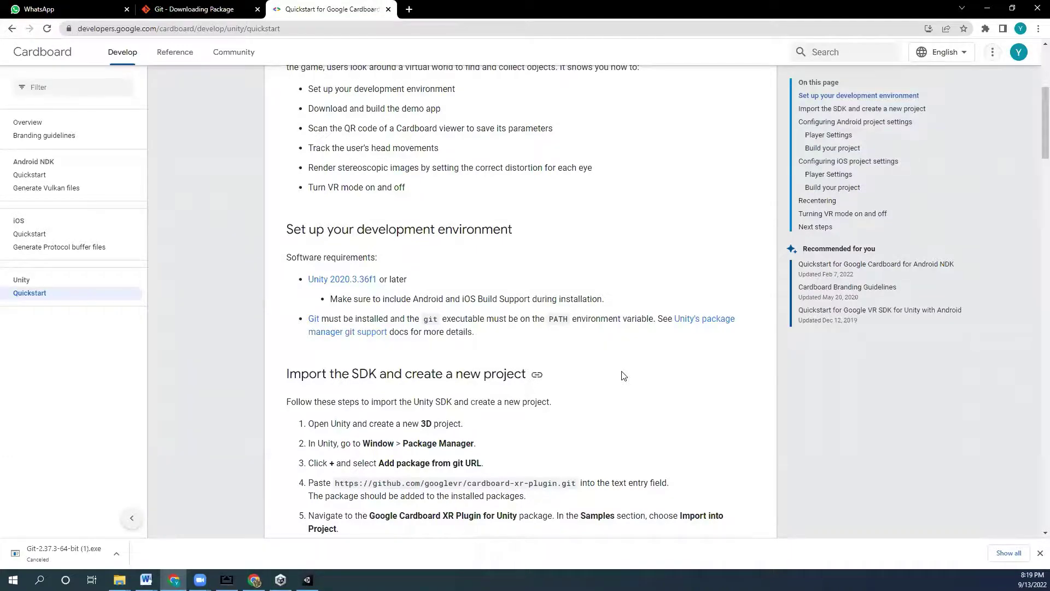
- Select the full cardboard-xr-plugin git URL in step 4 of the import instructions
{"action": "scroll", "coordinate": [506, 280], "scroll_direction": "down", "scroll_amount": 2}
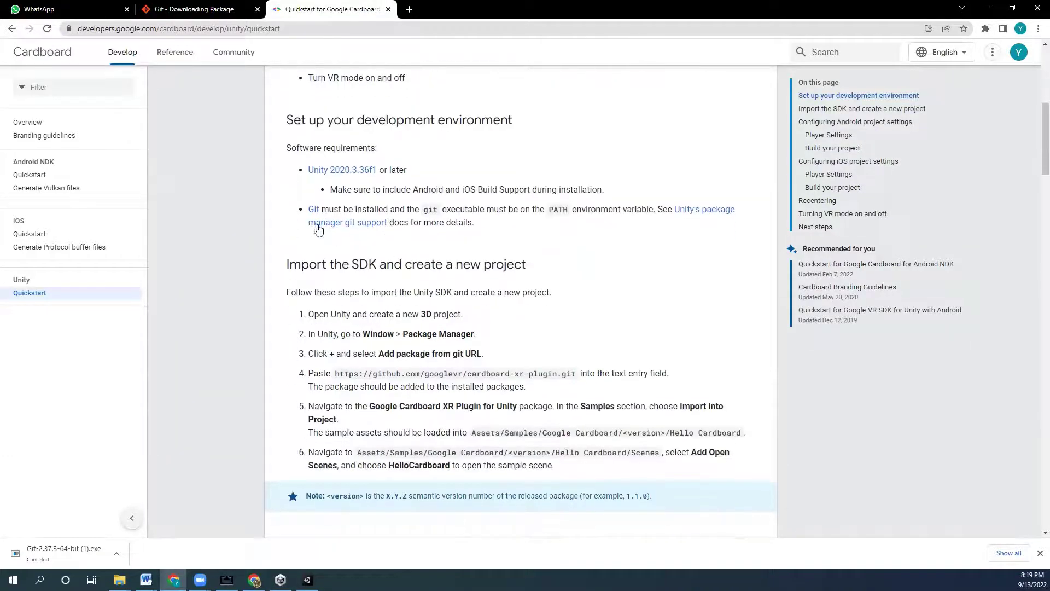
{"action": "scroll", "coordinate": [492, 230], "scroll_direction": "down", "scroll_amount": 2}
{"action": "scroll", "coordinate": [583, 228], "scroll_direction": "up", "scroll_amount": 1}
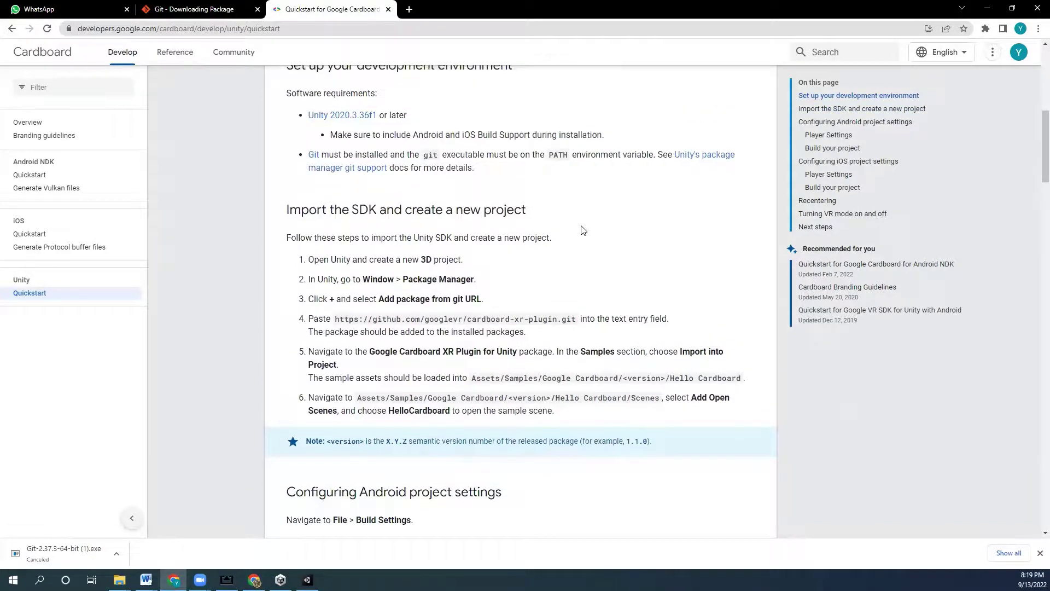
{"action": "scroll", "coordinate": [583, 229], "scroll_direction": "up", "scroll_amount": 1}
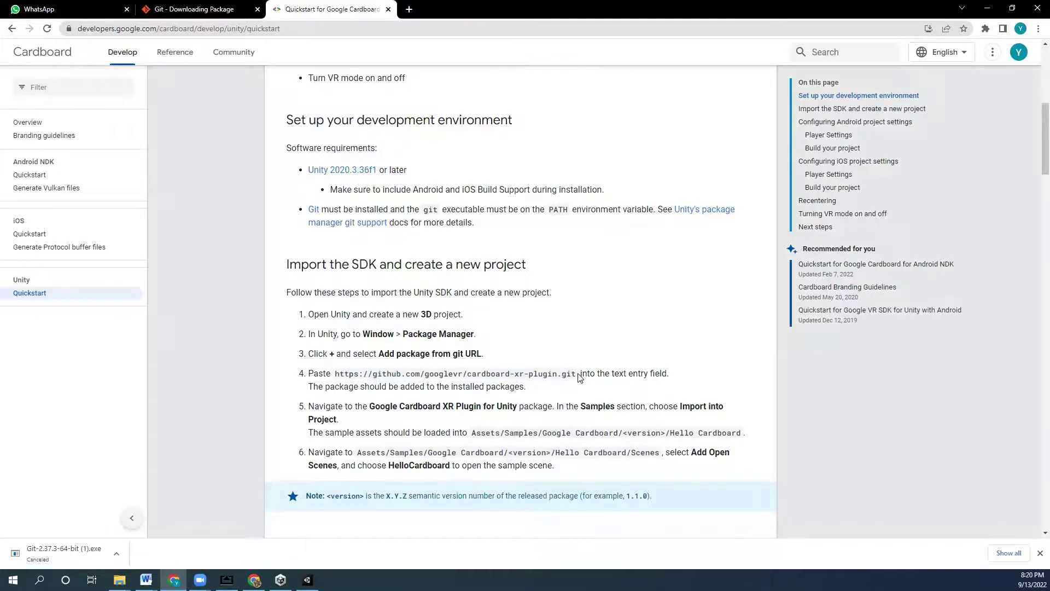
{"action": "left_click_drag", "start_coordinate": [576, 374], "coordinate": [329, 374]}
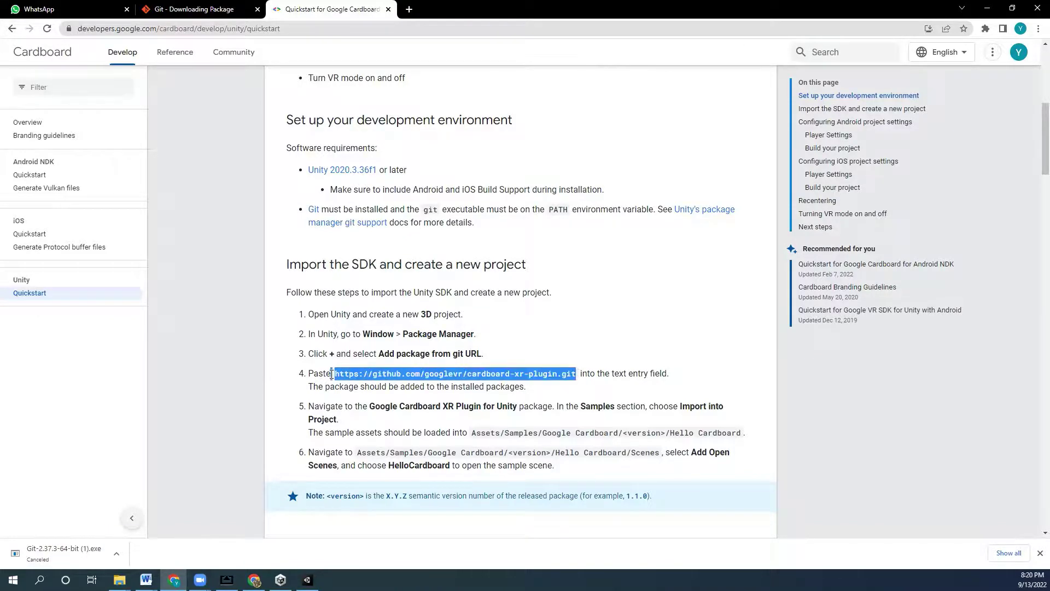
{"action": "left_click", "coordinate": [552, 373]}
{"action": "left_click_drag", "start_coordinate": [576, 375], "coordinate": [329, 377]}
{"action": "key", "text": "ctrl+c"}
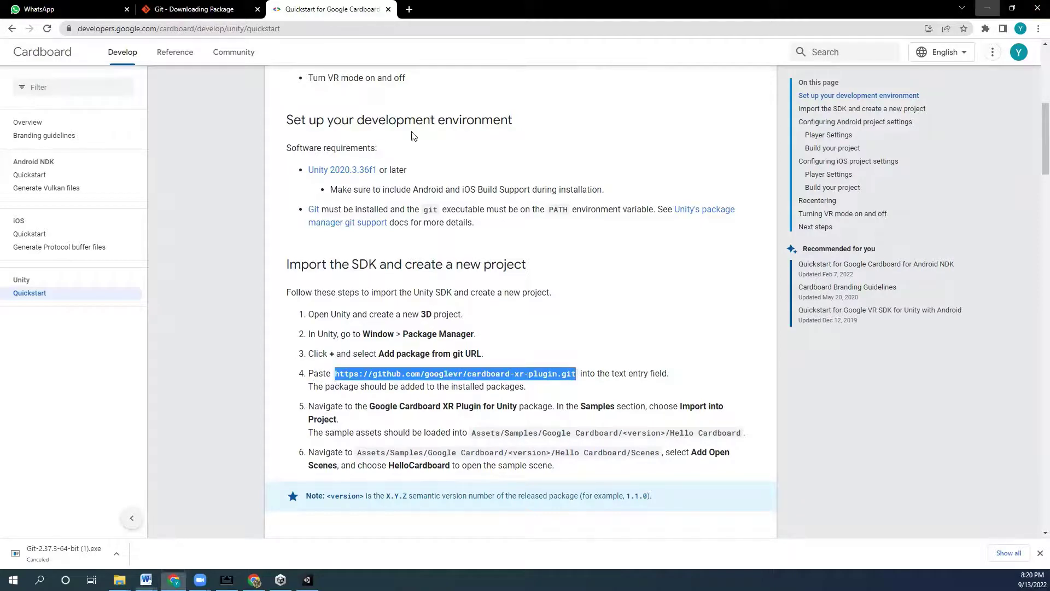
{"action": "left_click", "coordinate": [995, 9]}
- Install the Cardboard XR Plugin by pasting its git URL into Package Manager's Add package from git URL
{"action": "left_click", "coordinate": [308, 579]}
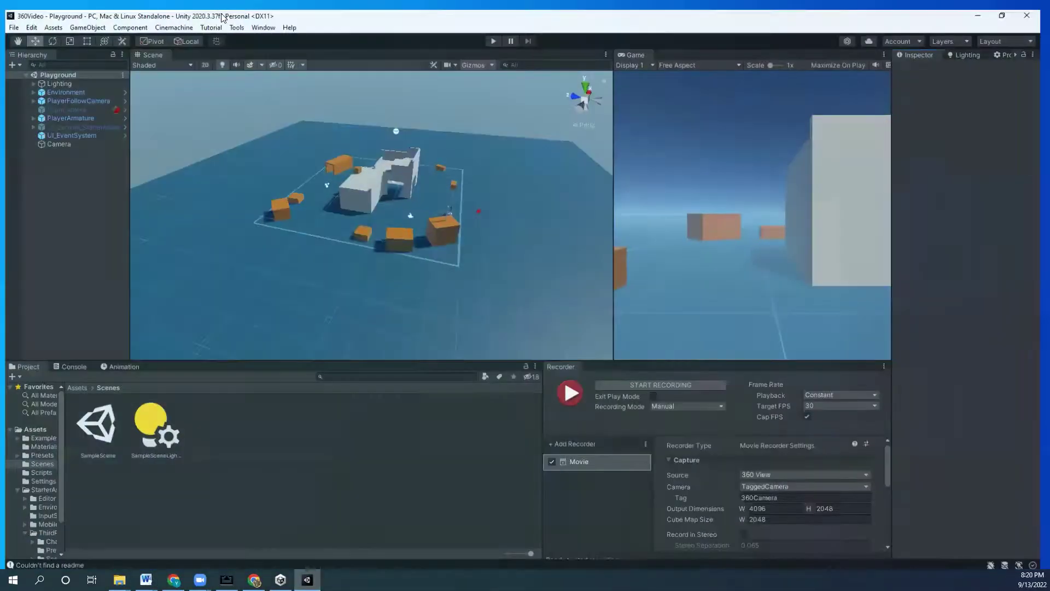
{"action": "left_click", "coordinate": [262, 18]}
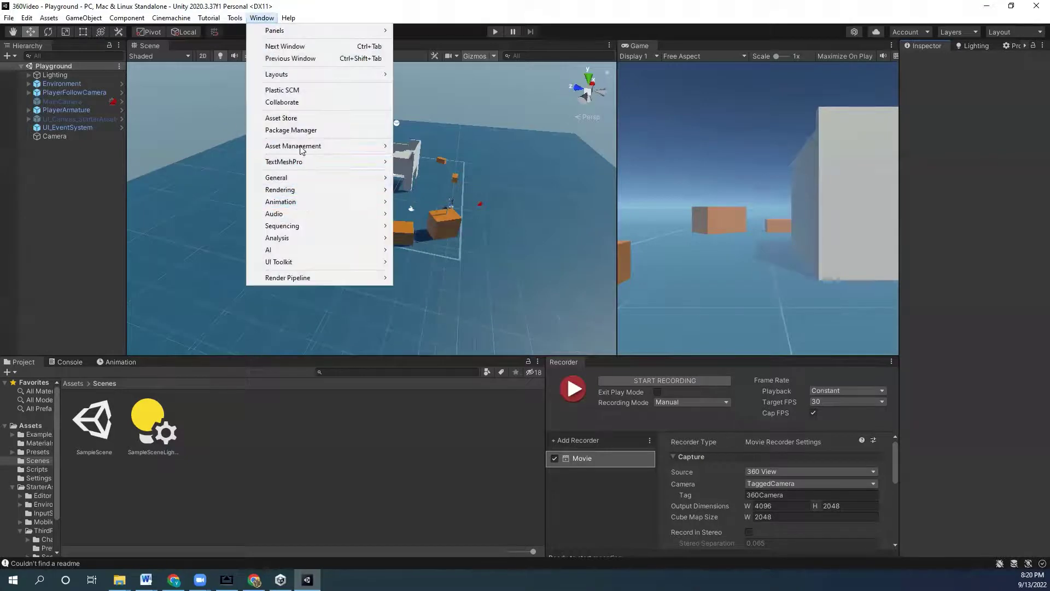
{"action": "left_click", "coordinate": [291, 130]}
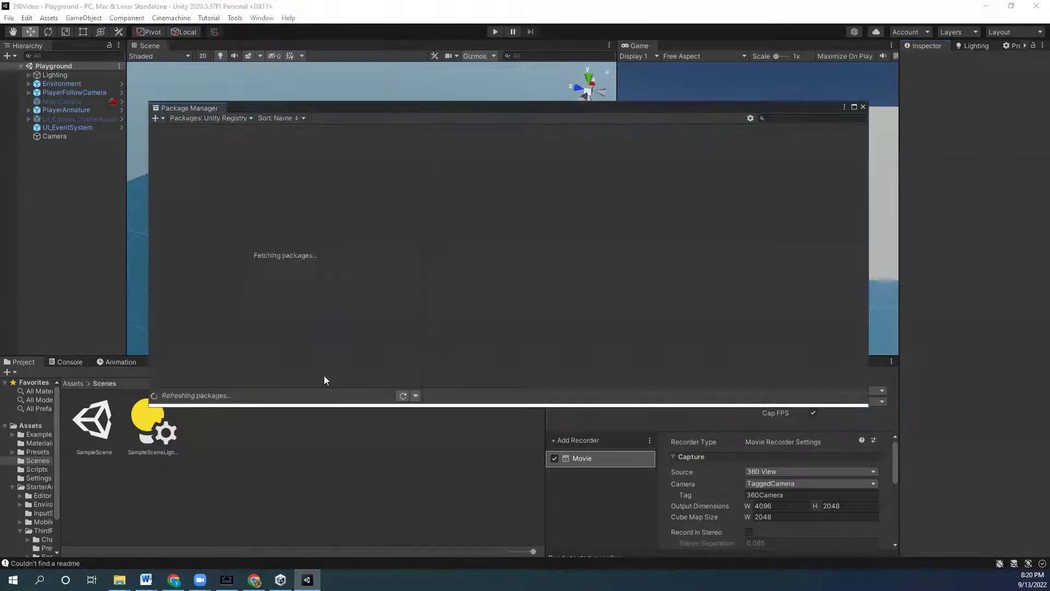
{"action": "left_click", "coordinate": [159, 117]}
{"action": "left_click", "coordinate": [218, 156]}
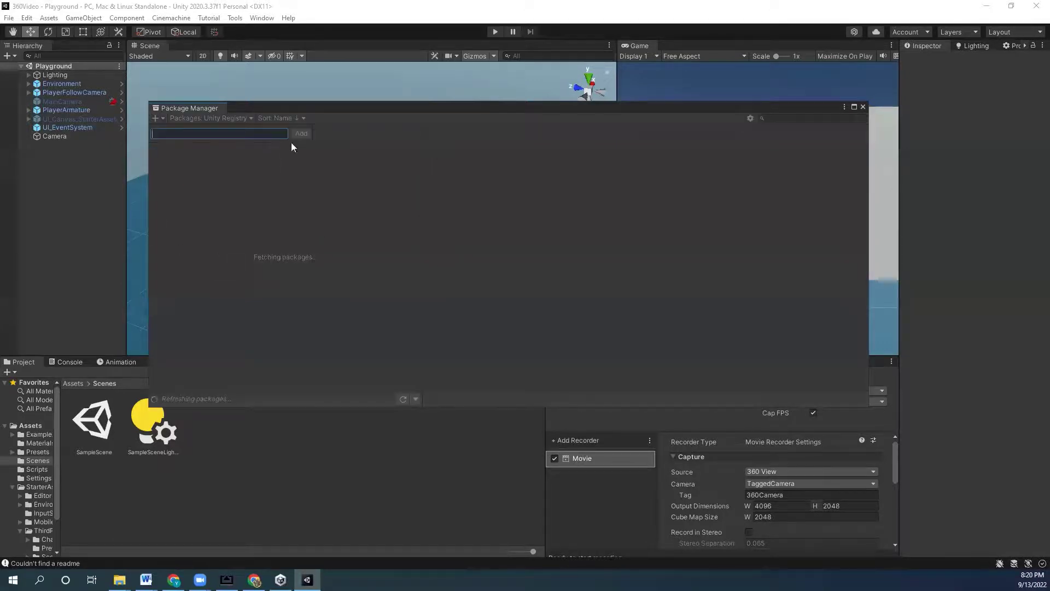
{"action": "key", "text": "ctrl+v"}
{"action": "left_click", "coordinate": [301, 133]}
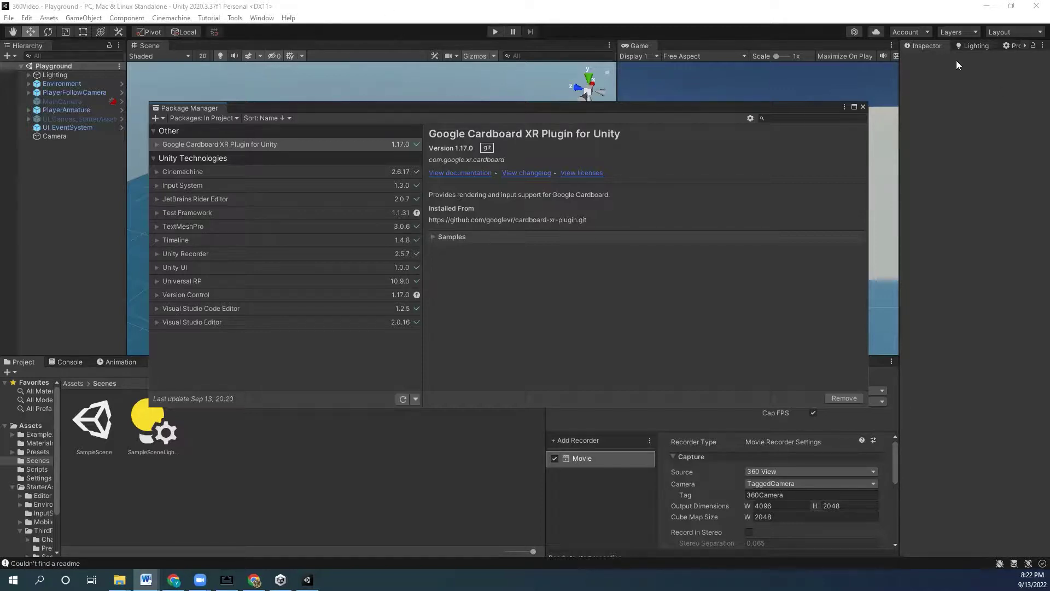
- Confirm Android Build Support, OpenJDK and SDK & NDK Tools are installed for 2020.3.37f1 in Unity Hub
{"action": "left_click", "coordinate": [863, 106]}
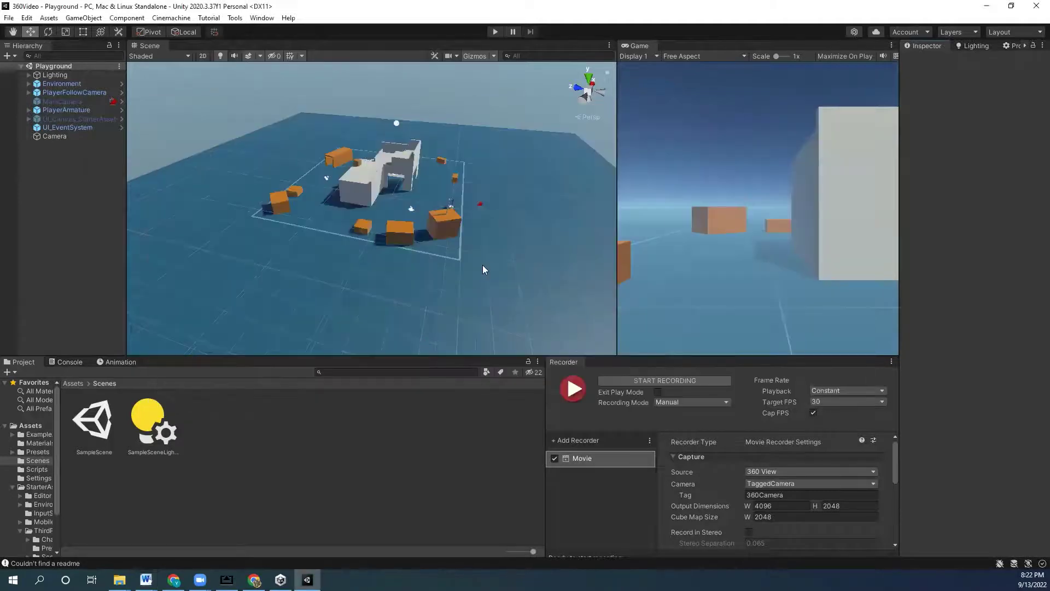
{"action": "left_click", "coordinate": [281, 579]}
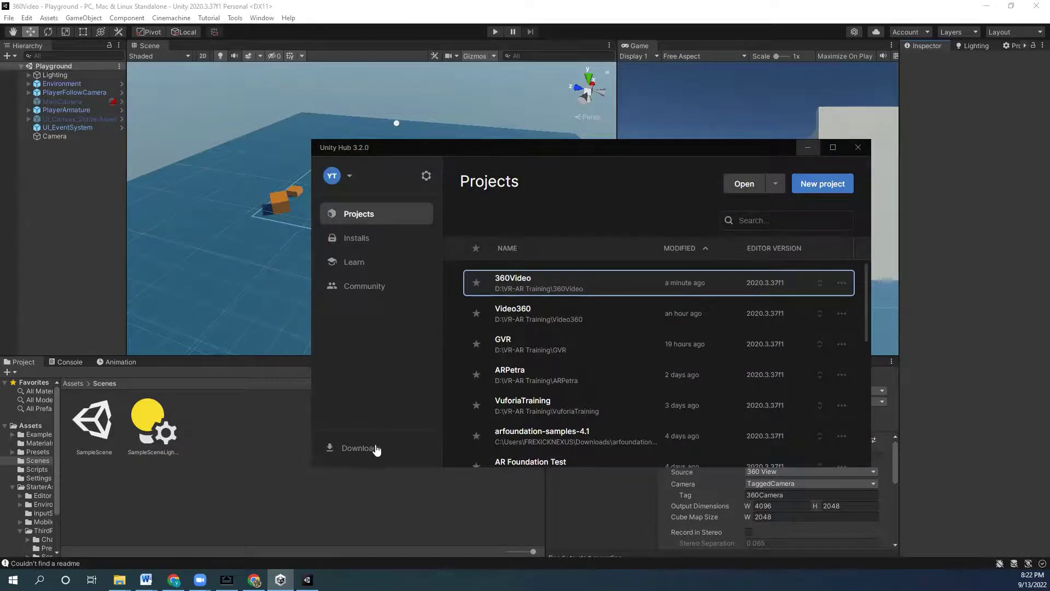
{"action": "left_click", "coordinate": [357, 239]}
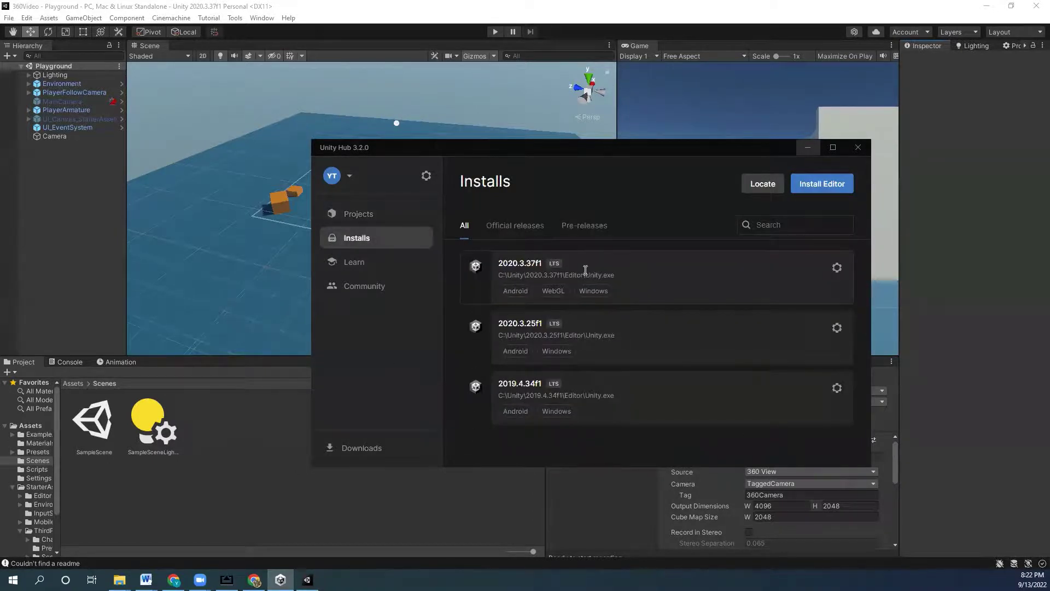
{"action": "left_click", "coordinate": [838, 268]}
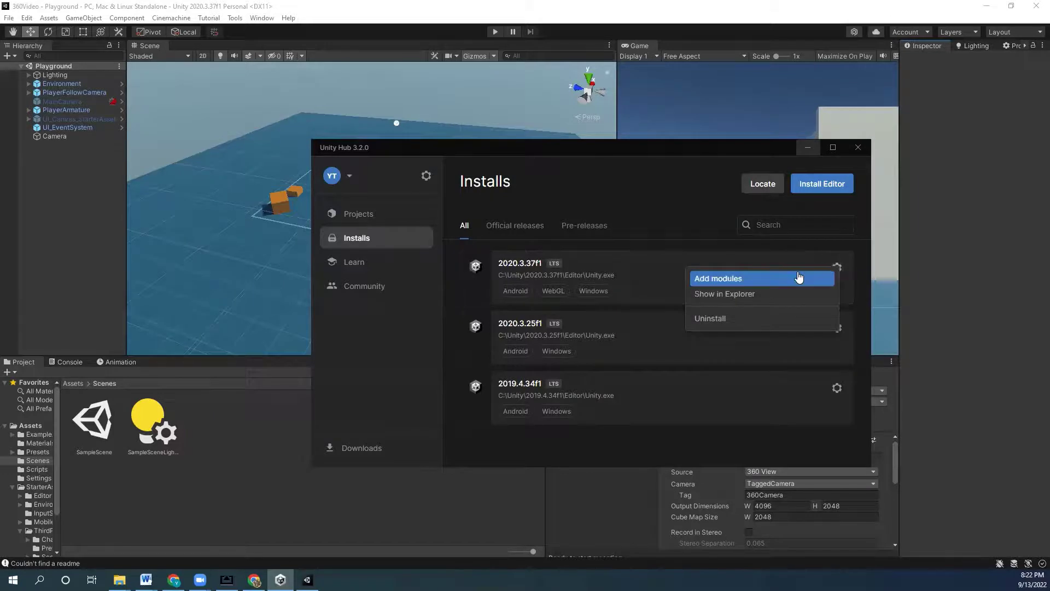
{"action": "left_click", "coordinate": [630, 287]}
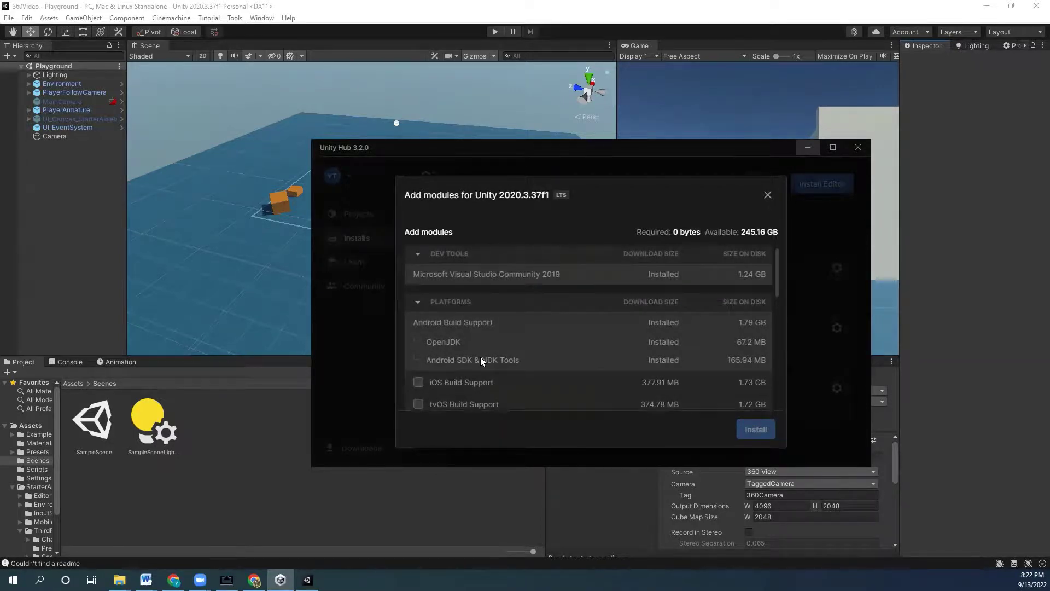
{"action": "left_click", "coordinate": [778, 192]}
{"action": "left_click", "coordinate": [809, 147]}
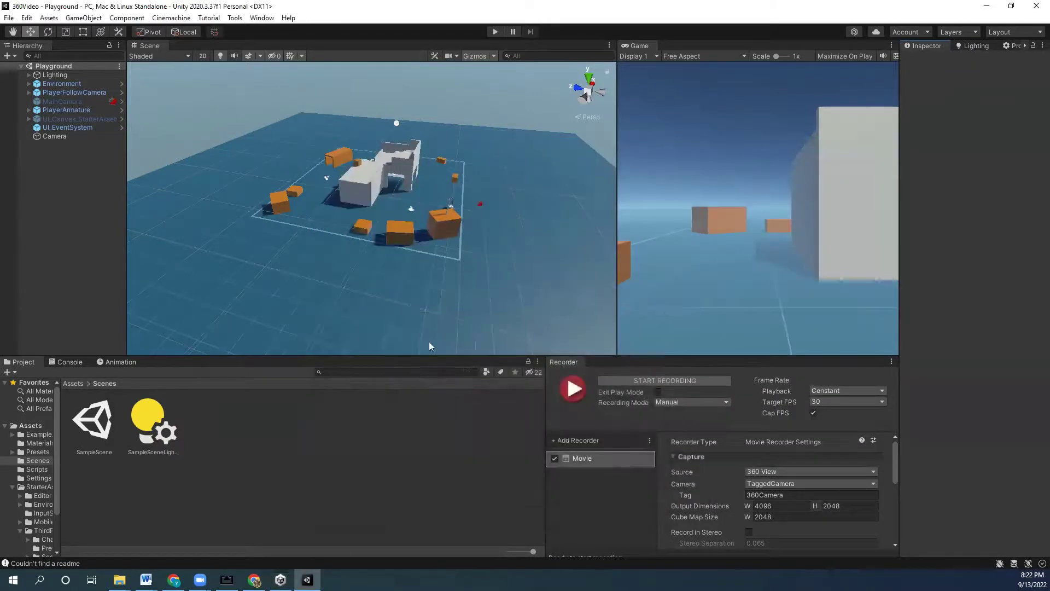
- Return the Project browser to Assets, close the Recorder tab and make the Scene view taller
{"action": "left_click", "coordinate": [74, 383]}
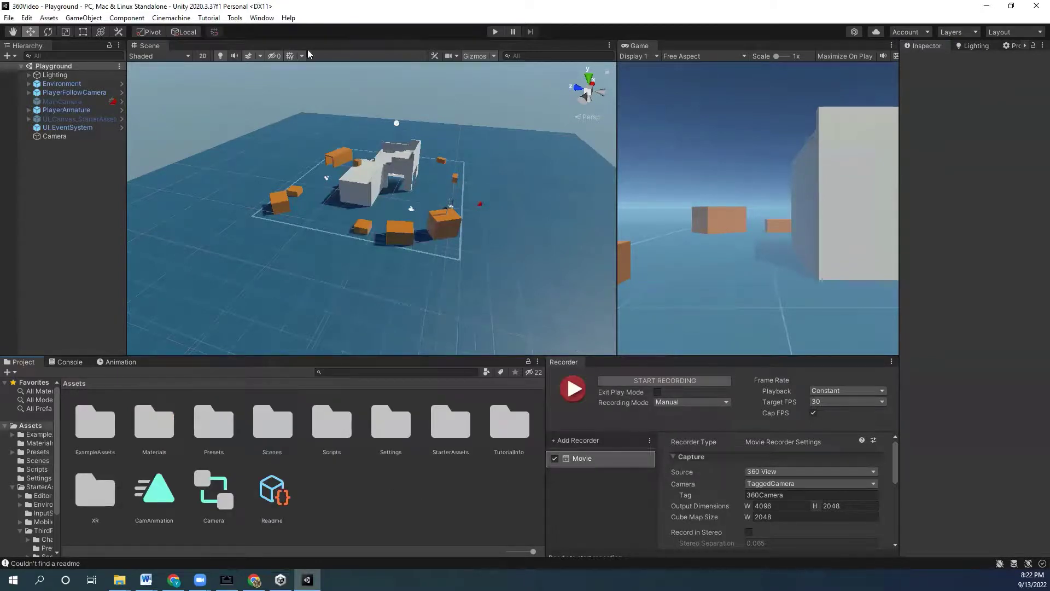
{"action": "left_click", "coordinate": [892, 362]}
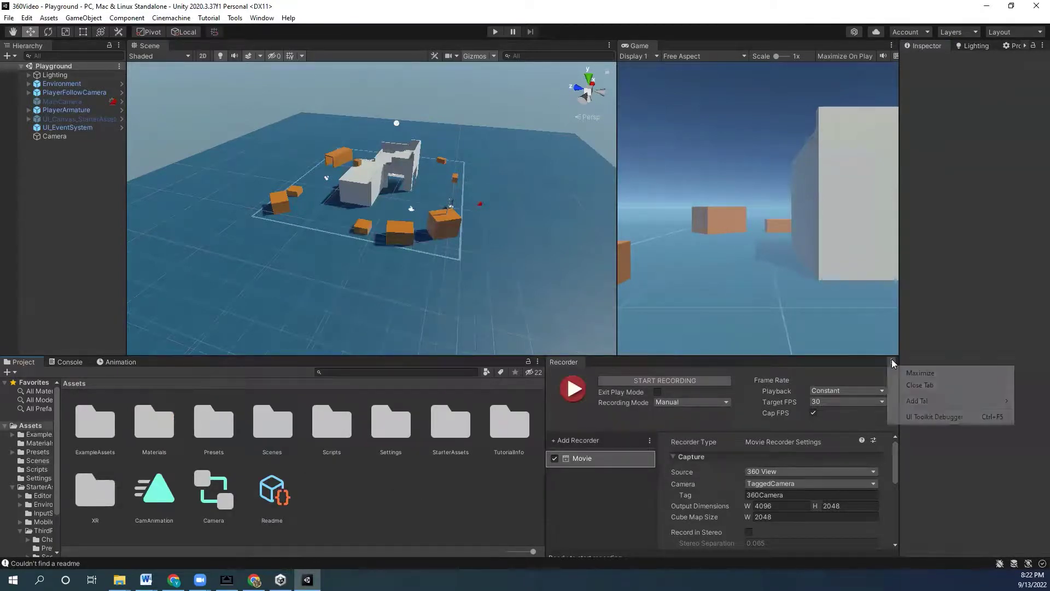
{"action": "left_click", "coordinate": [920, 385]}
{"action": "left_click_drag", "start_coordinate": [623, 359], "coordinate": [624, 399]}
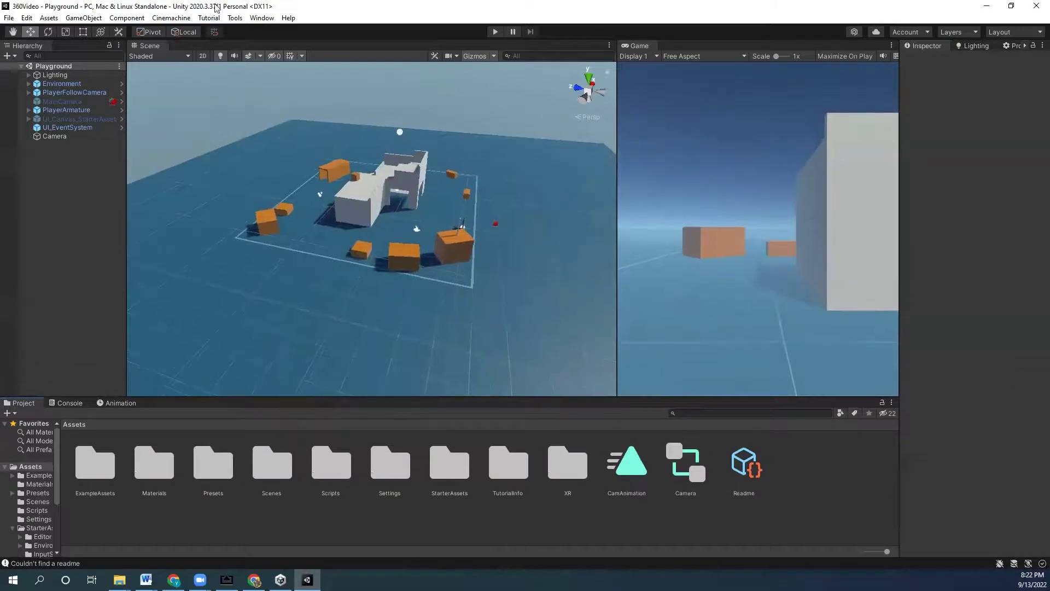
{"action": "left_click", "coordinate": [262, 18]}
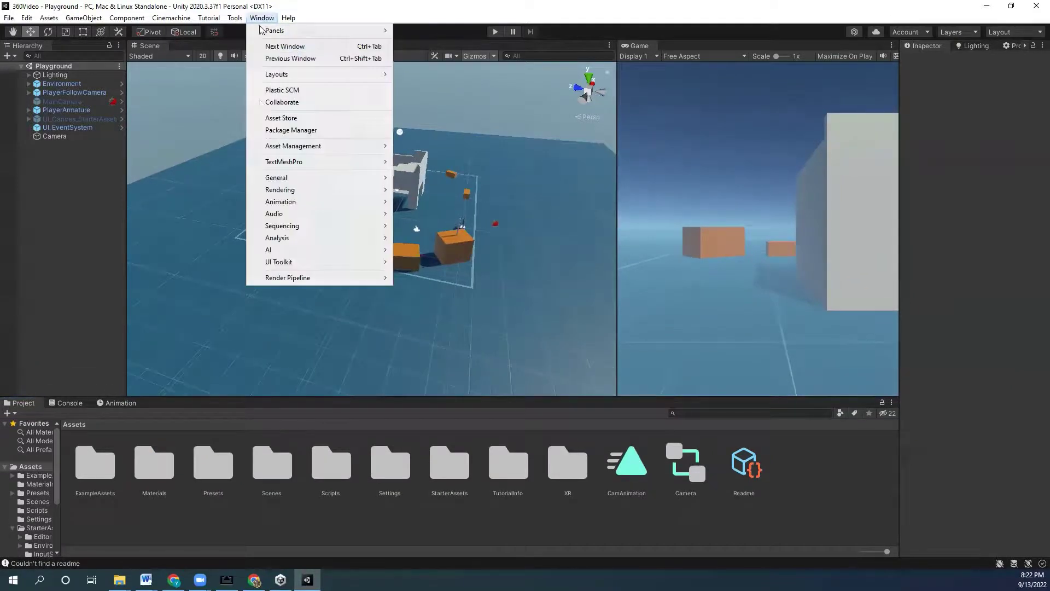
- In Package Manager, import the Google Cardboard XR Plugin's Hello Cardboard sample into the project
{"action": "left_click", "coordinate": [331, 130]}
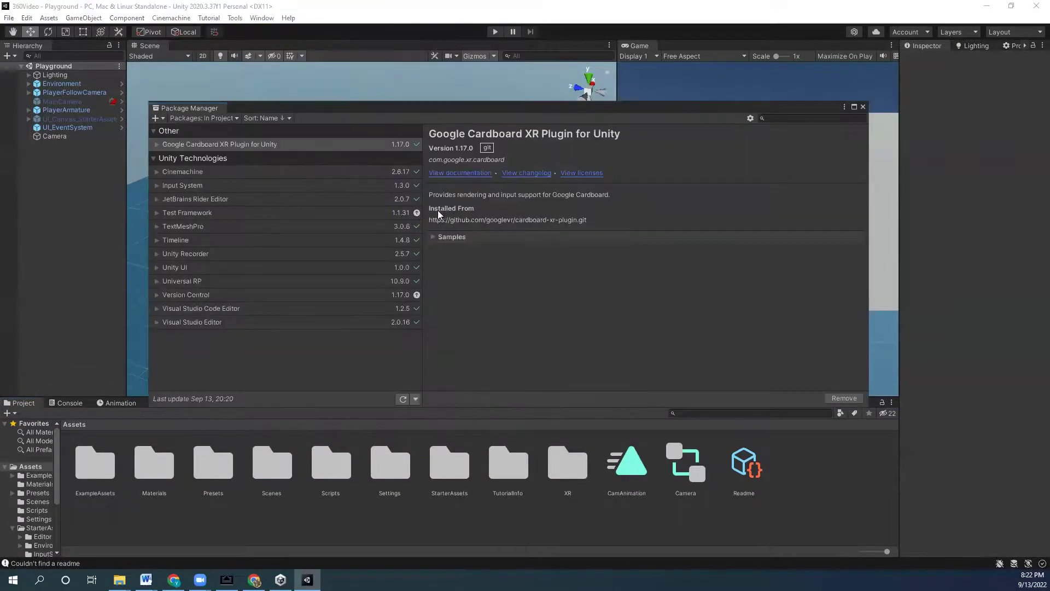
{"action": "left_click", "coordinate": [216, 145]}
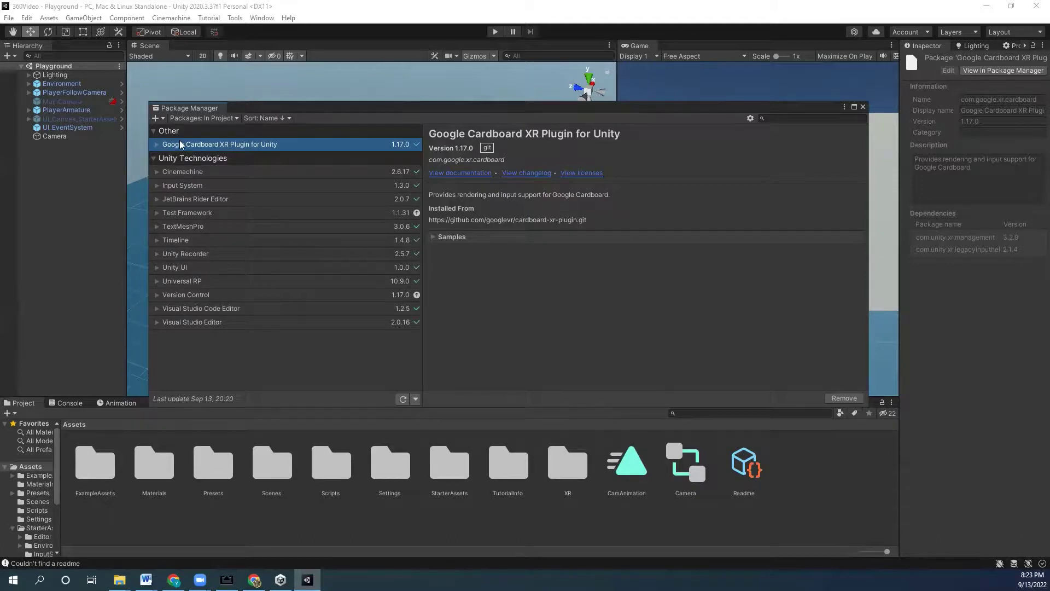
{"action": "left_click", "coordinate": [157, 145]}
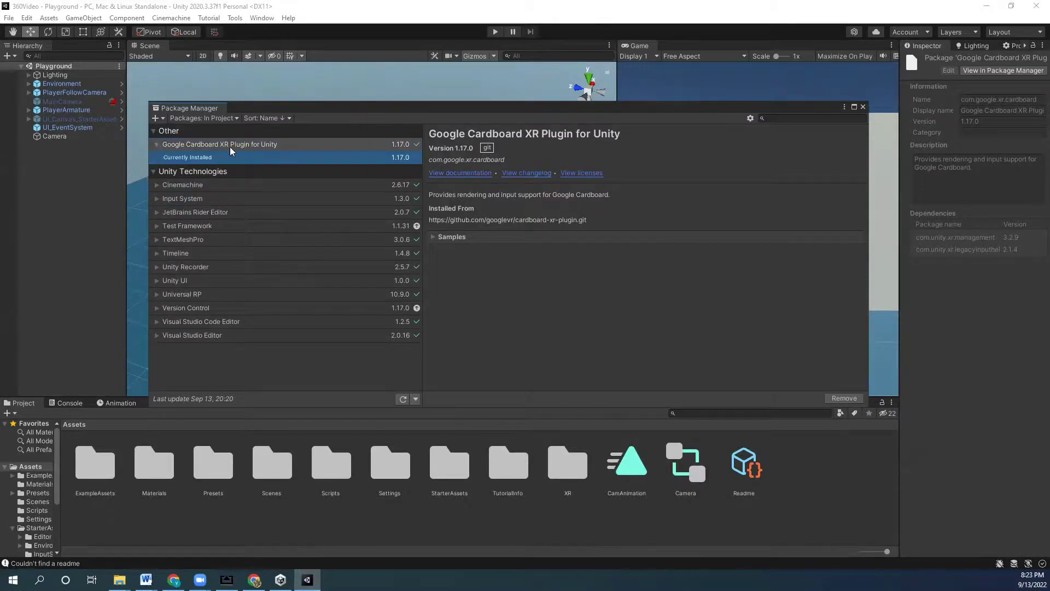
{"action": "left_click", "coordinate": [435, 236]}
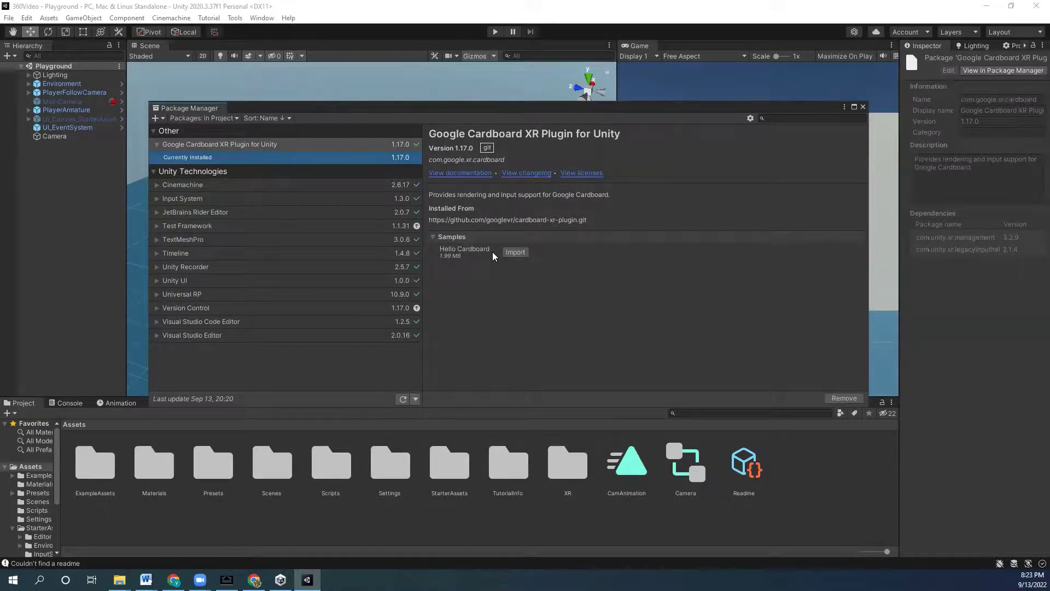
{"action": "left_click", "coordinate": [519, 251]}
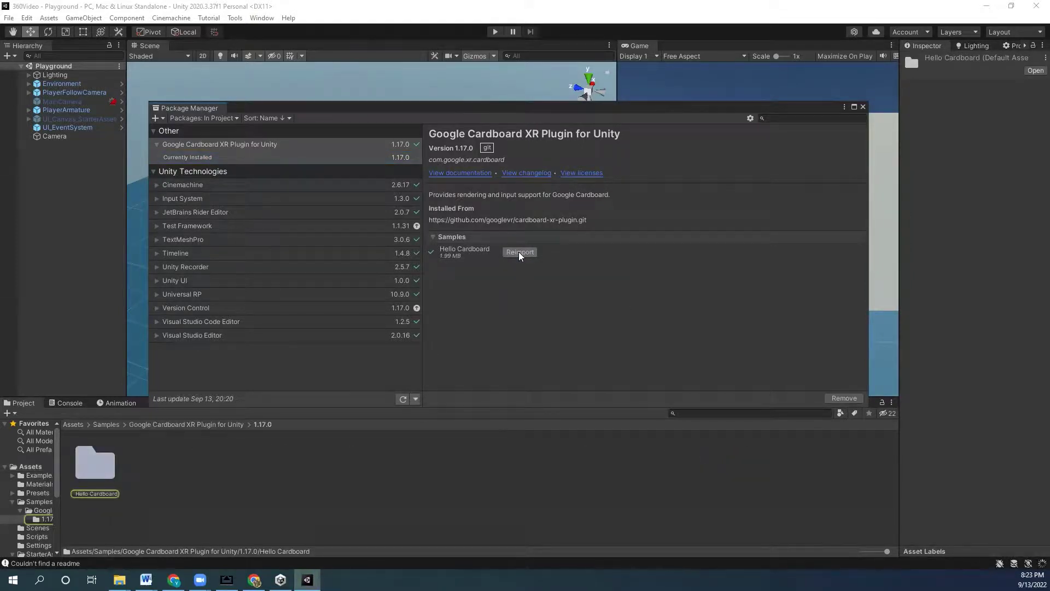
{"action": "left_click", "coordinate": [519, 252]}
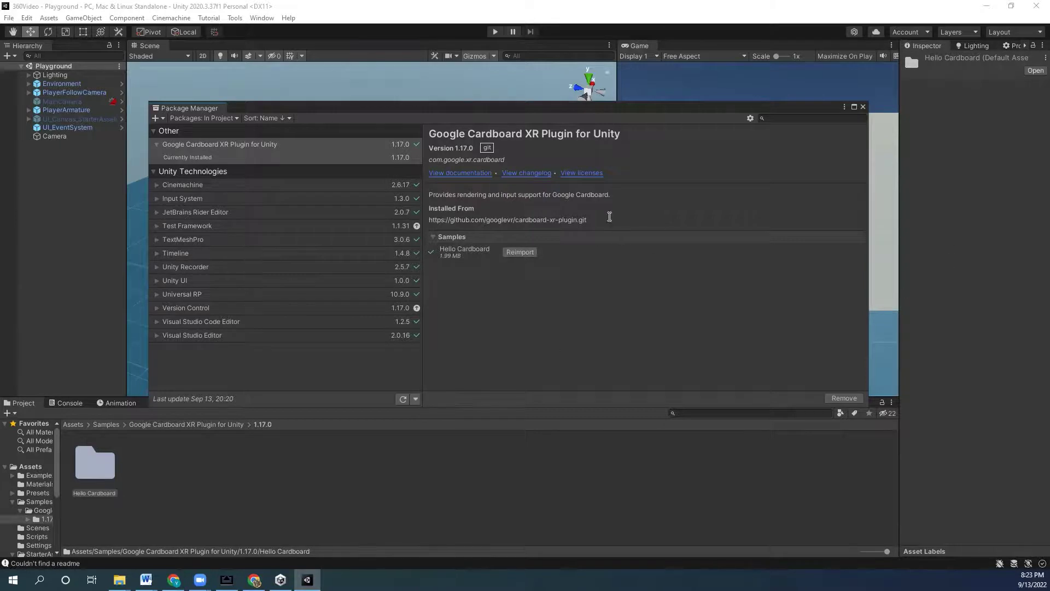
{"action": "left_click", "coordinate": [863, 108]}
- Browse to Assets/Samples/Google Cardboard XR Plugin for Unity/1.17.0/Hello Cardboard/Scenes
{"action": "left_click", "coordinate": [88, 482]}
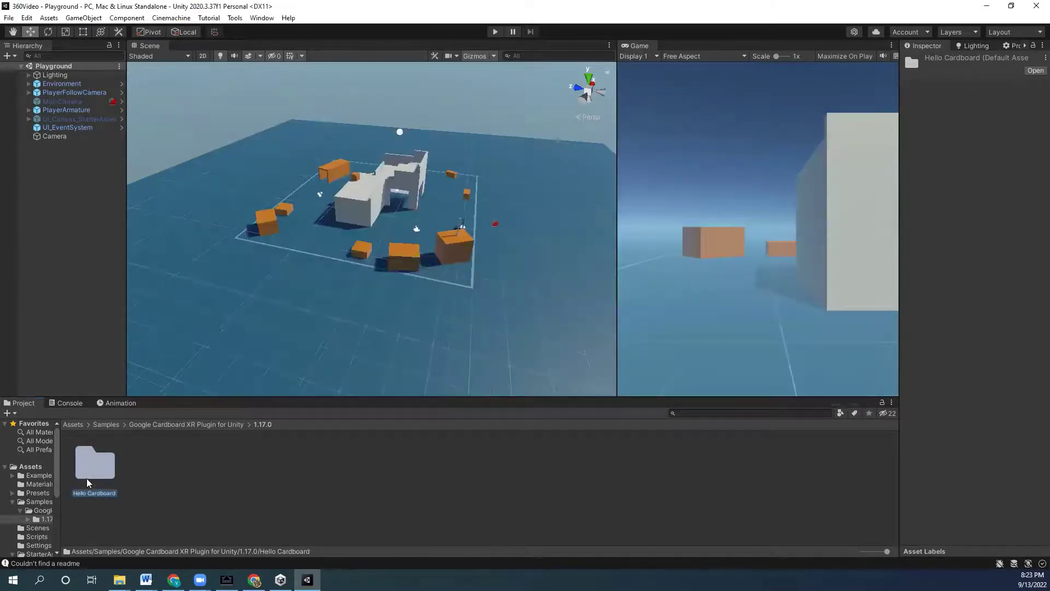
{"action": "double_click", "coordinate": [87, 482]}
{"action": "left_click", "coordinate": [71, 425]}
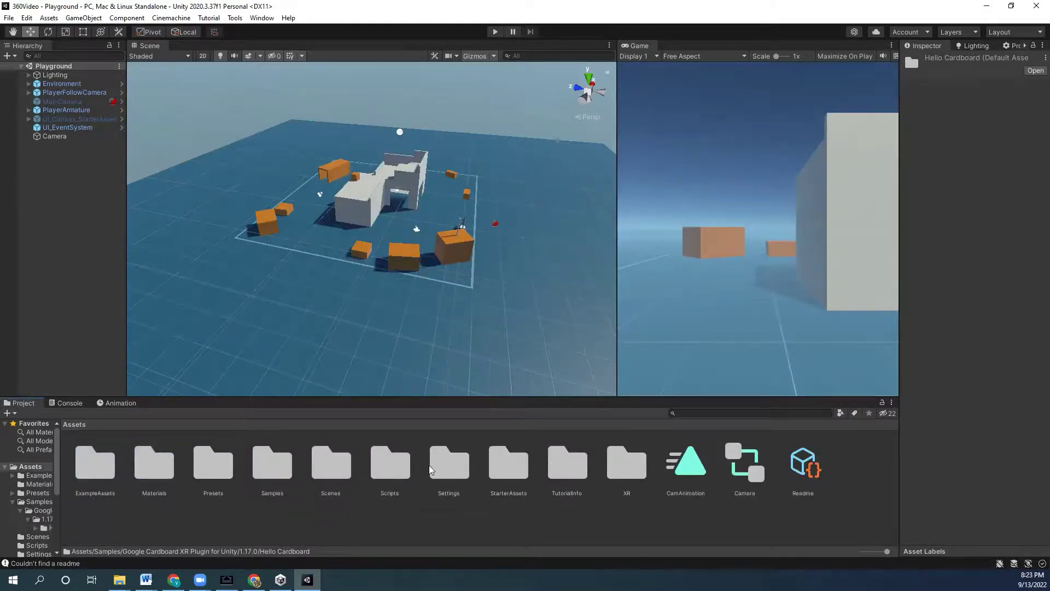
{"action": "double_click", "coordinate": [271, 466]}
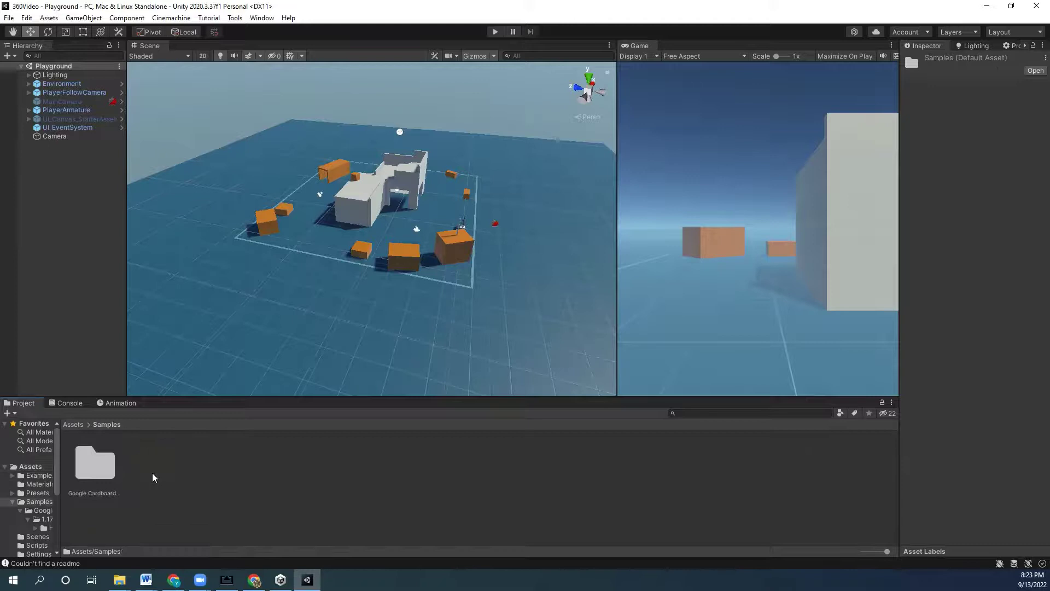
{"action": "double_click", "coordinate": [91, 471]}
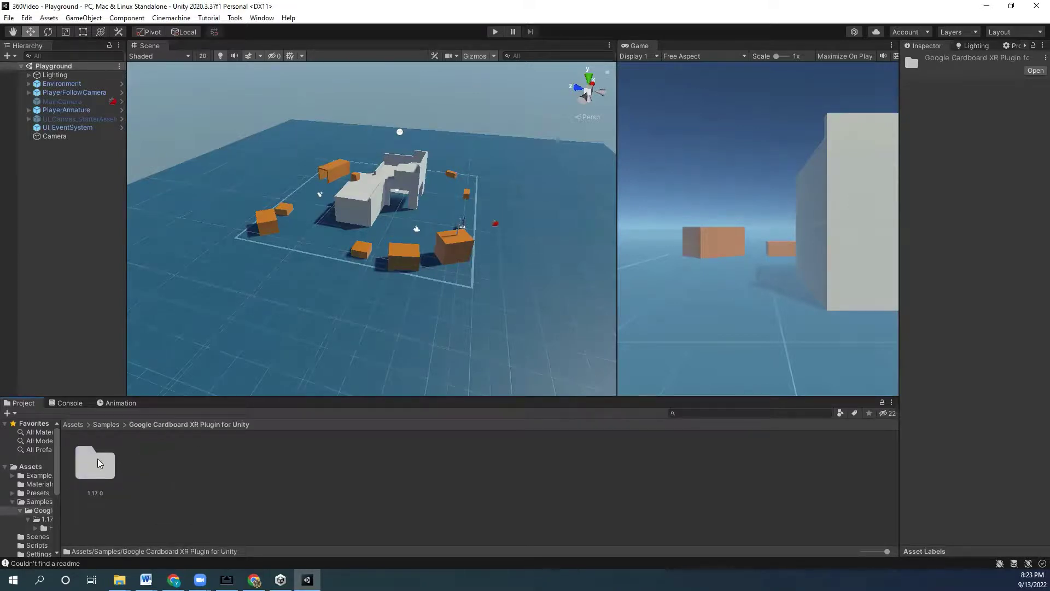
{"action": "left_click", "coordinate": [98, 458]}
{"action": "double_click", "coordinate": [99, 469]}
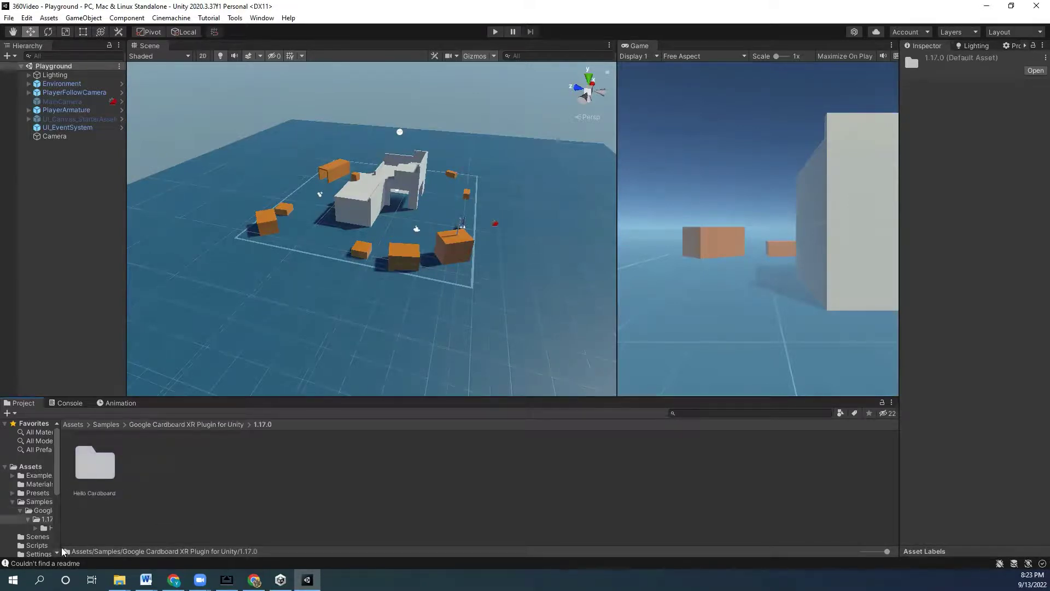
{"action": "double_click", "coordinate": [110, 466]}
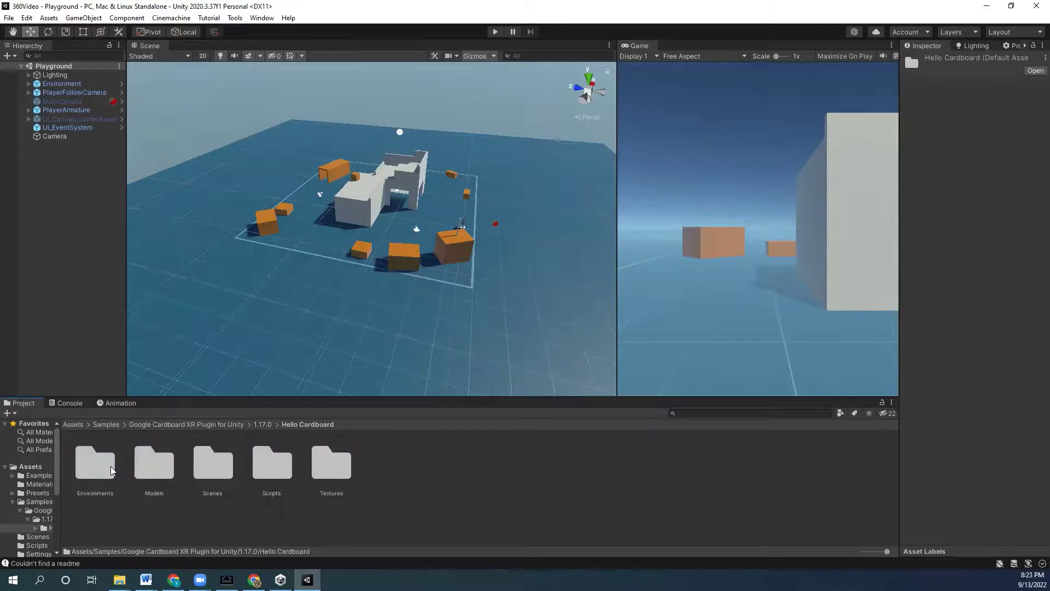
{"action": "left_click", "coordinate": [206, 473]}
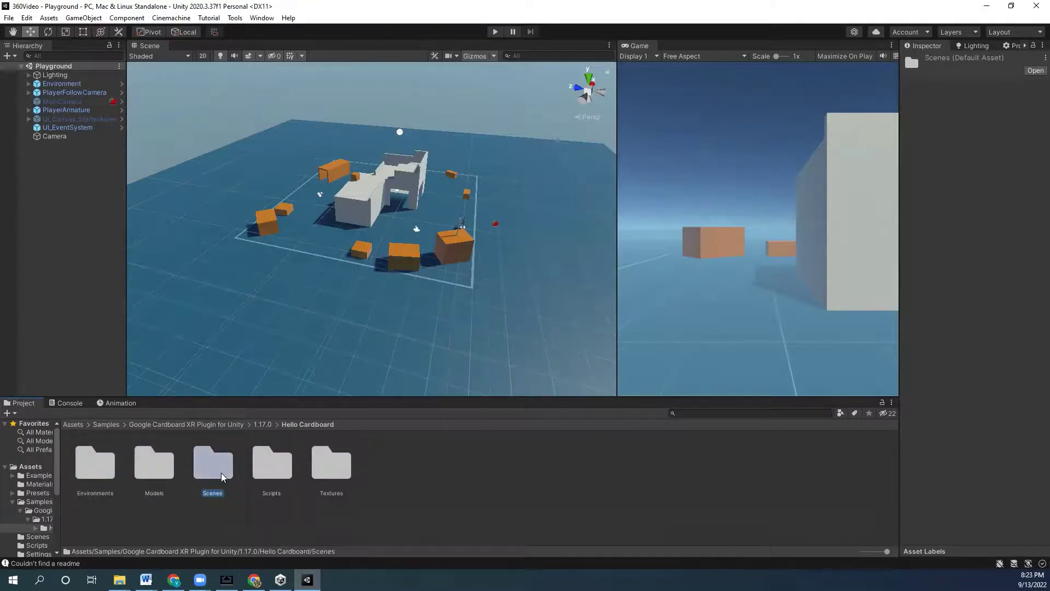
{"action": "double_click", "coordinate": [222, 477]}
- Open the HelloCardboard scene and frame the Point Light in the Scene view
{"action": "left_click", "coordinate": [109, 474]}
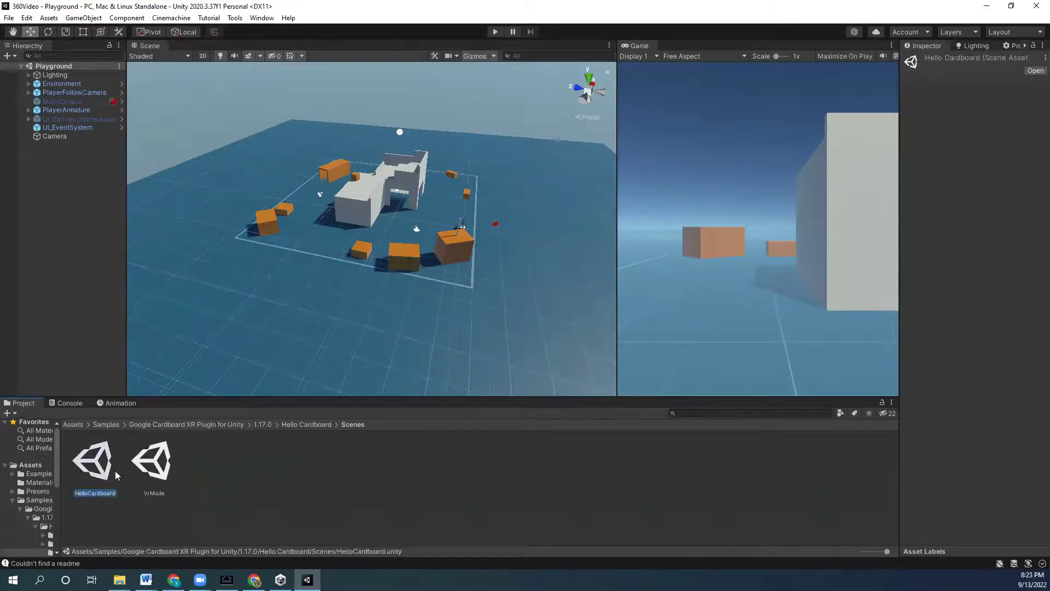
{"action": "left_click", "coordinate": [159, 472]}
{"action": "left_click", "coordinate": [95, 469]}
{"action": "double_click", "coordinate": [95, 469]}
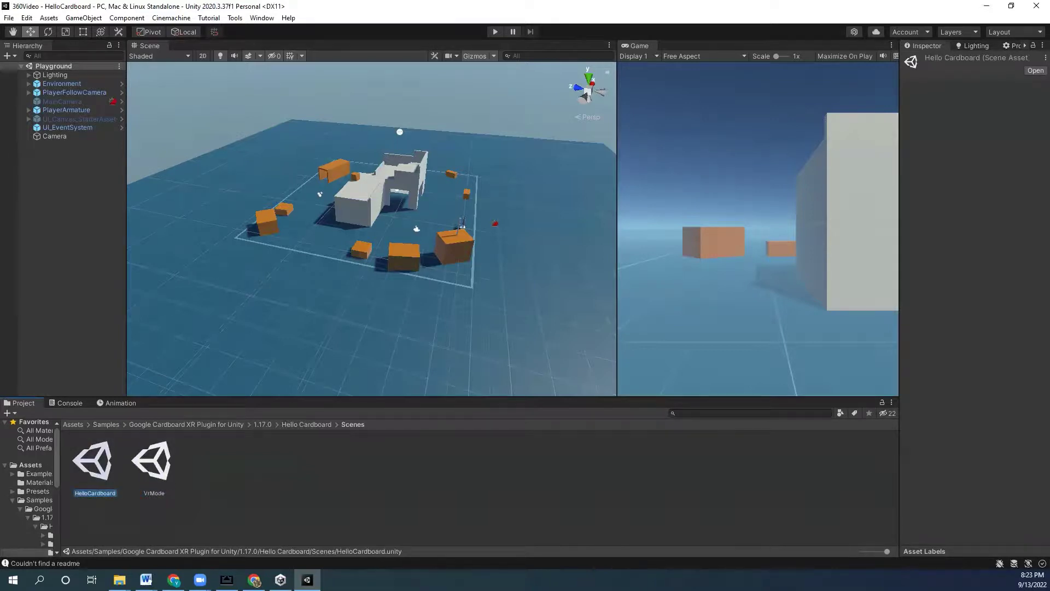
{"action": "double_click", "coordinate": [60, 83]}
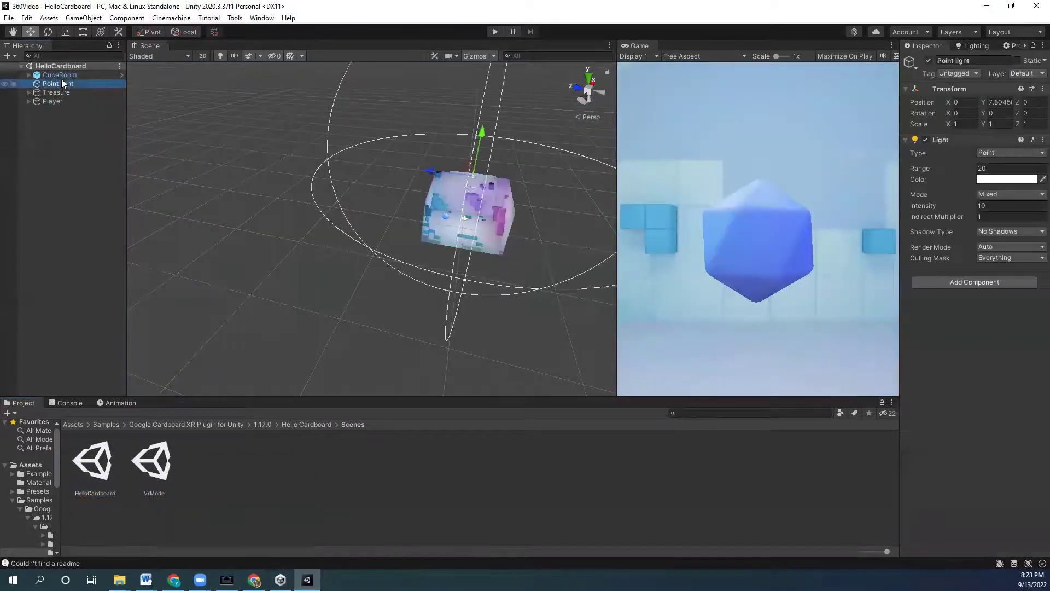
- Select CubeRoom and look around inside it, then widen the Game view and play HelloCardboard
{"action": "left_click", "coordinate": [66, 75]}
{"action": "scroll", "coordinate": [451, 259], "scroll_direction": "up", "scroll_amount": 10}
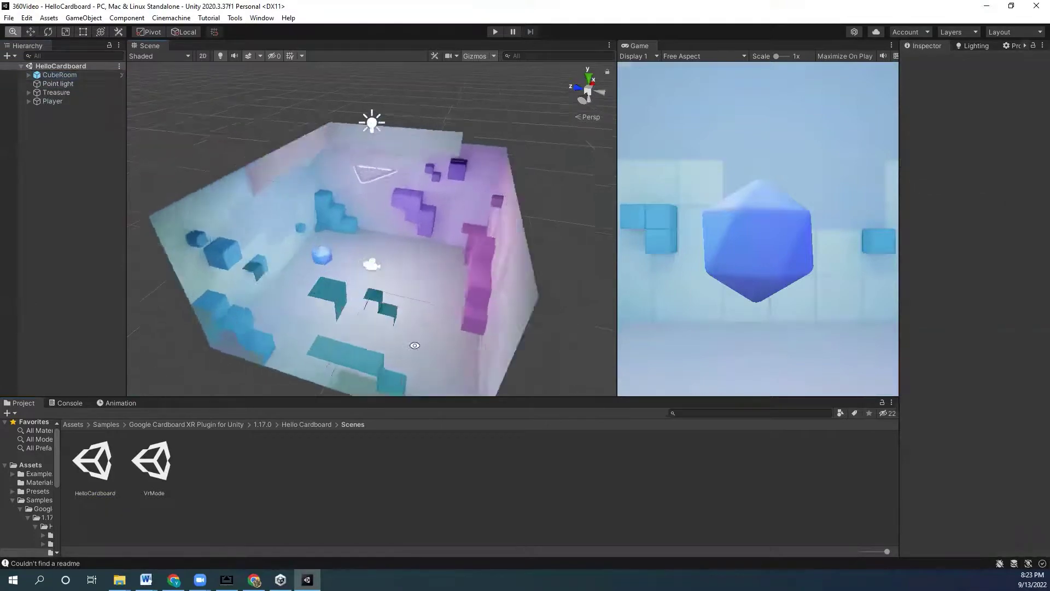
{"action": "scroll", "coordinate": [370, 340], "scroll_direction": "down", "scroll_amount": 5}
{"action": "left_click_drag", "start_coordinate": [584, 342], "coordinate": [362, 149], "text": "alt"}
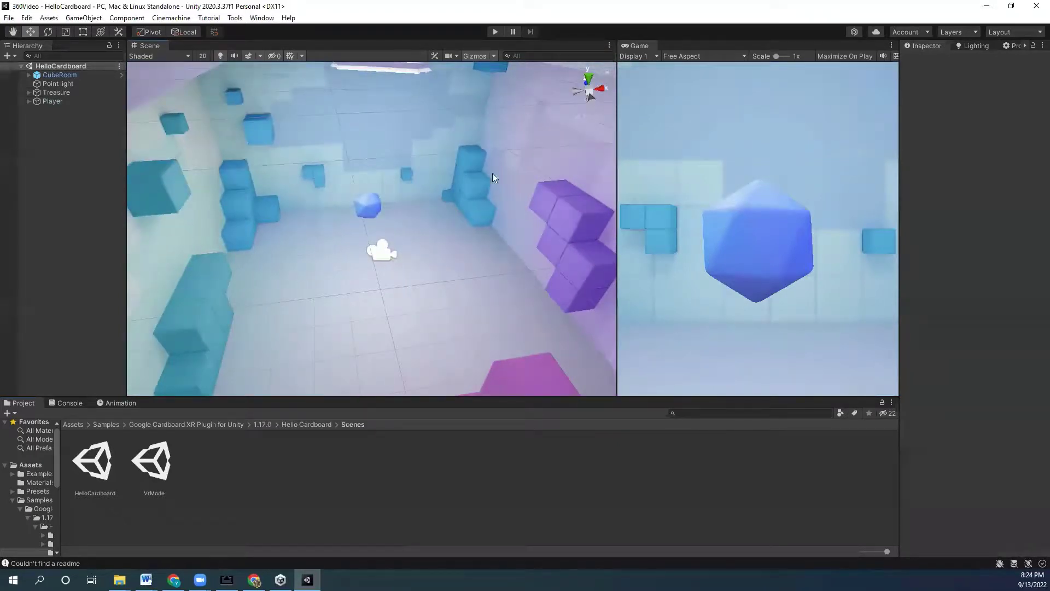
{"action": "left_click_drag", "start_coordinate": [617, 196], "coordinate": [472, 224]}
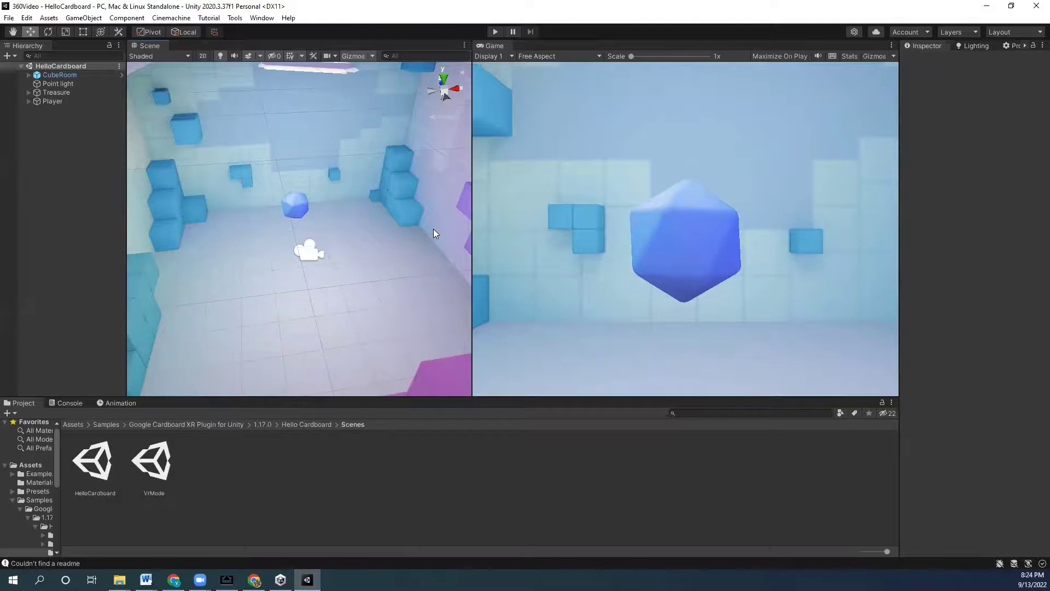
{"action": "left_click", "coordinate": [495, 32]}
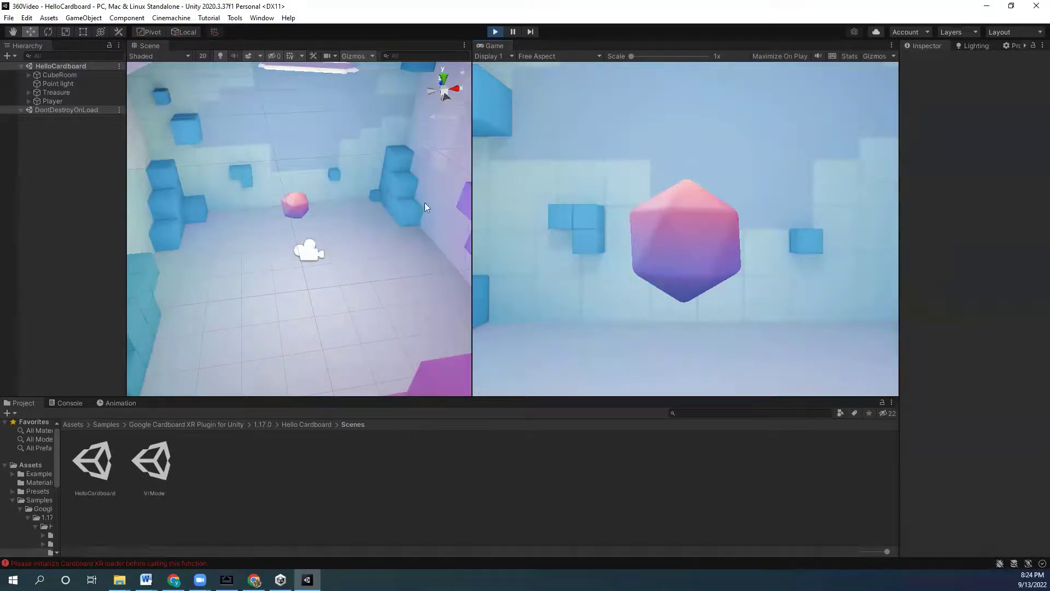
- Rotate the Player around its Y axis during Play mode, then stop playback
{"action": "left_click", "coordinate": [27, 100]}
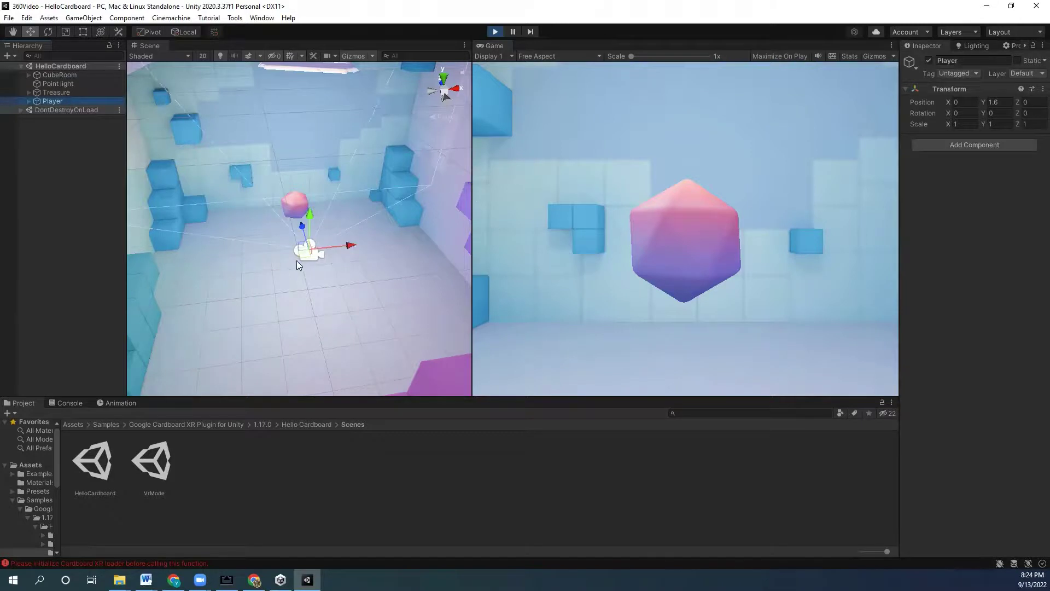
{"action": "key", "text": "e"}
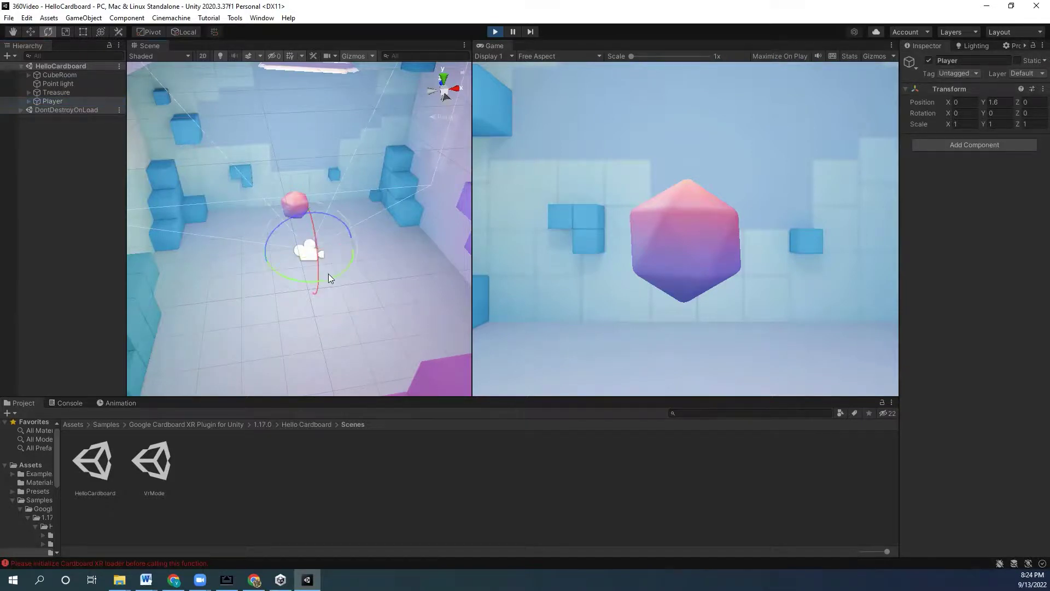
{"action": "mouse_move", "coordinate": [330, 275]}
{"action": "left_mouse_down"}
{"action": "mouse_move", "coordinate": [372, 271]}
{"action": "mouse_move", "coordinate": [273, 262]}
{"action": "mouse_move", "coordinate": [357, 271]}
{"action": "mouse_move", "coordinate": [280, 278]}
{"action": "mouse_move", "coordinate": [361, 270]}
{"action": "mouse_move", "coordinate": [282, 253]}
{"action": "mouse_move", "coordinate": [362, 270]}
{"action": "mouse_move", "coordinate": [287, 267]}
{"action": "mouse_move", "coordinate": [376, 264]}
{"action": "mouse_move", "coordinate": [283, 261]}
{"action": "mouse_move", "coordinate": [339, 269]}
{"action": "mouse_move", "coordinate": [327, 263]}
{"action": "left_mouse_up"}
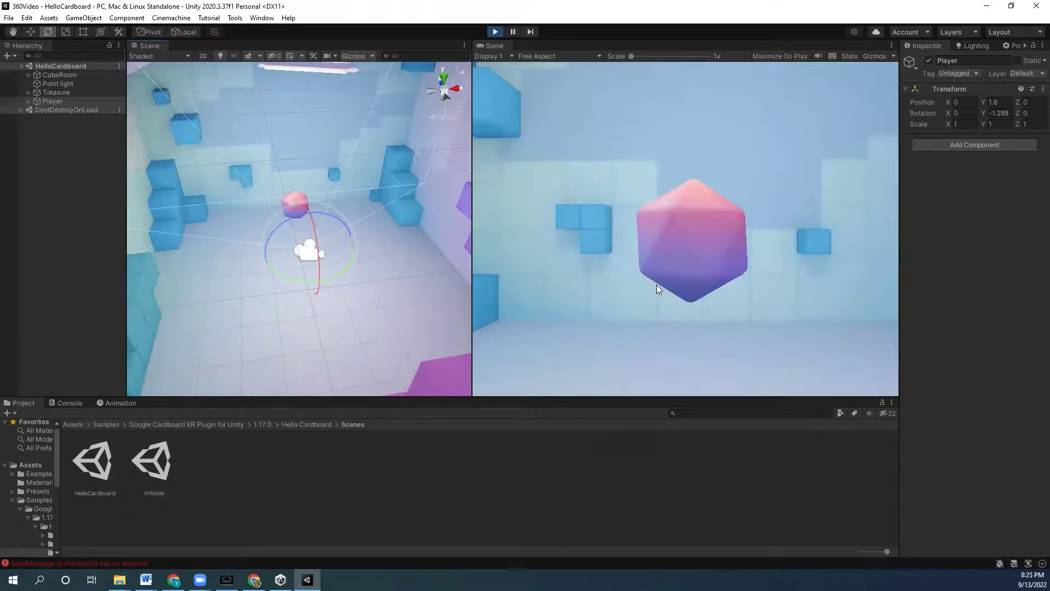
{"action": "left_click", "coordinate": [495, 32]}
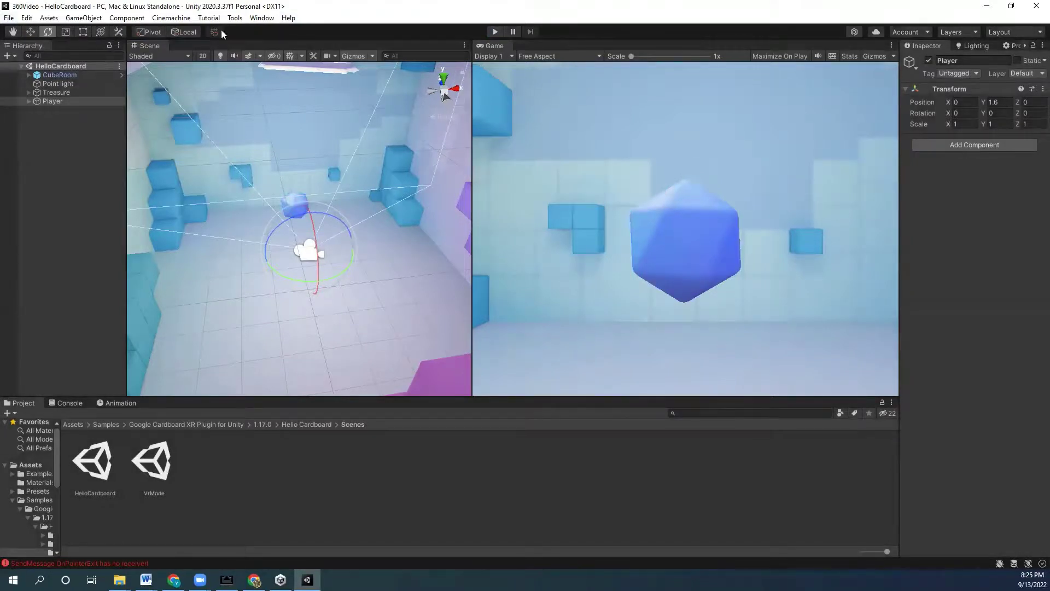
- Open File > Build Settings and select Android as the target platform
{"action": "left_click", "coordinate": [9, 18]}
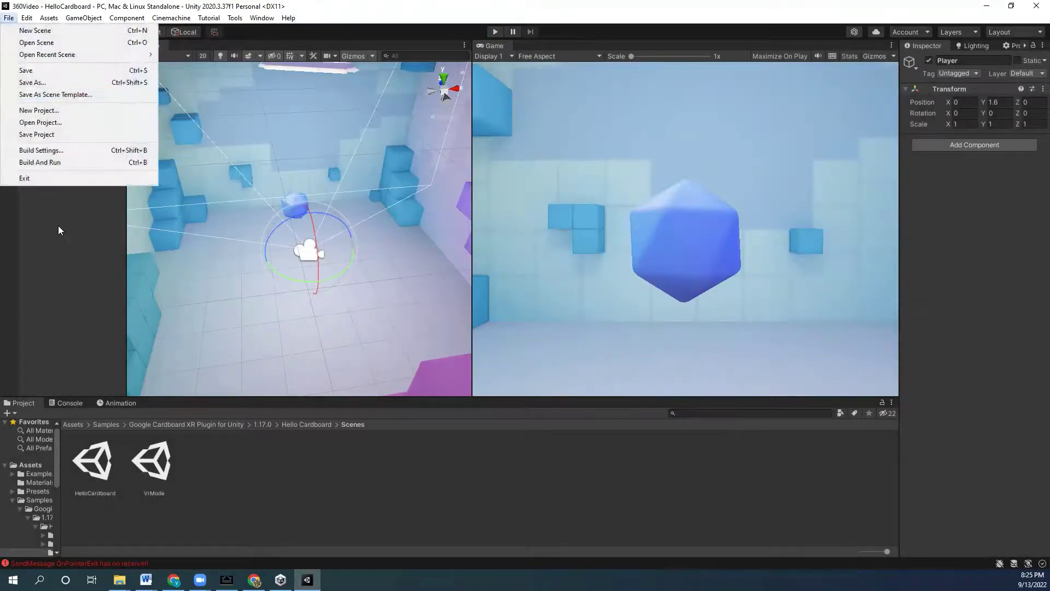
{"action": "left_click", "coordinate": [66, 148]}
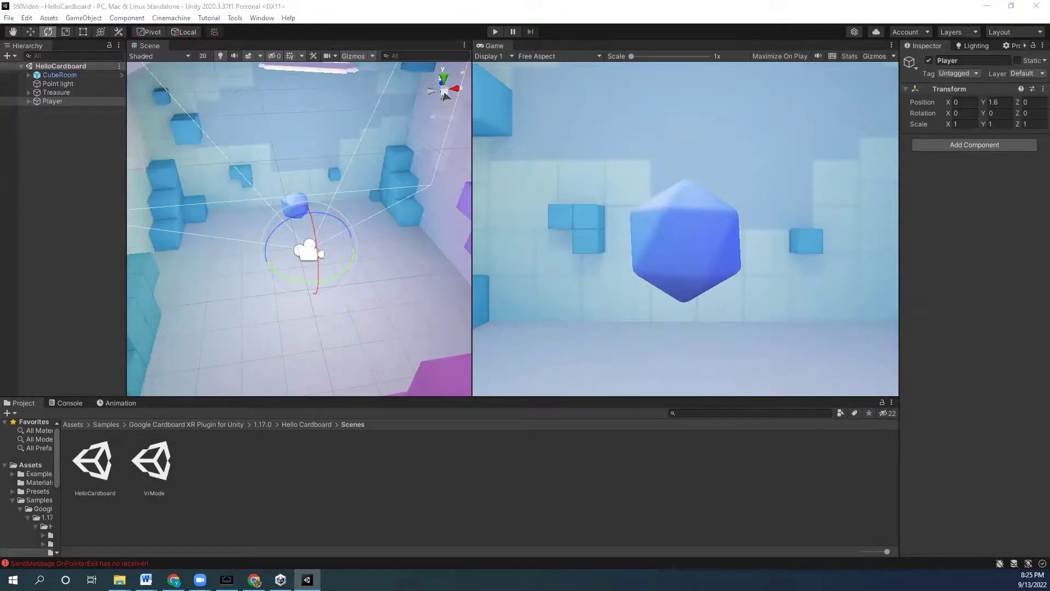
{"action": "left_click", "coordinate": [391, 264]}
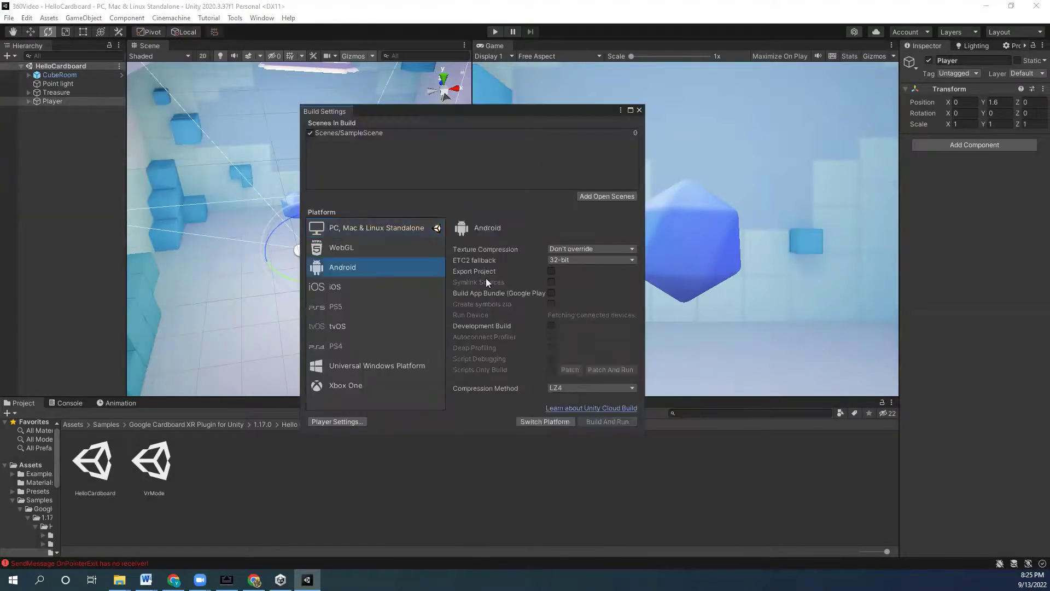
- Switch Platform to Android and approve the automatic API script upgrade after the import
{"action": "left_click", "coordinate": [540, 421]}
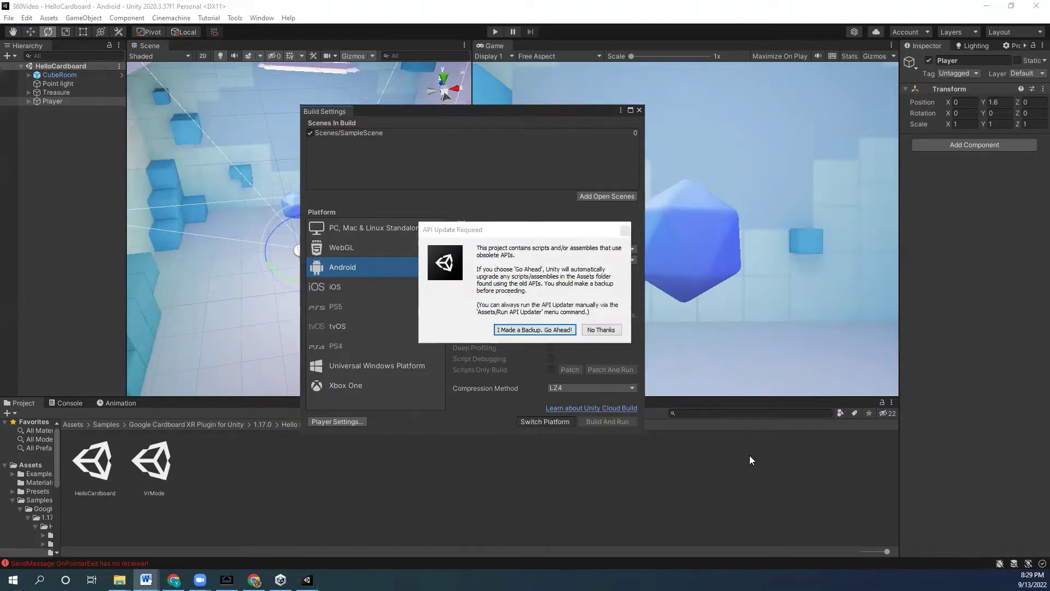
{"action": "left_click", "coordinate": [517, 331]}
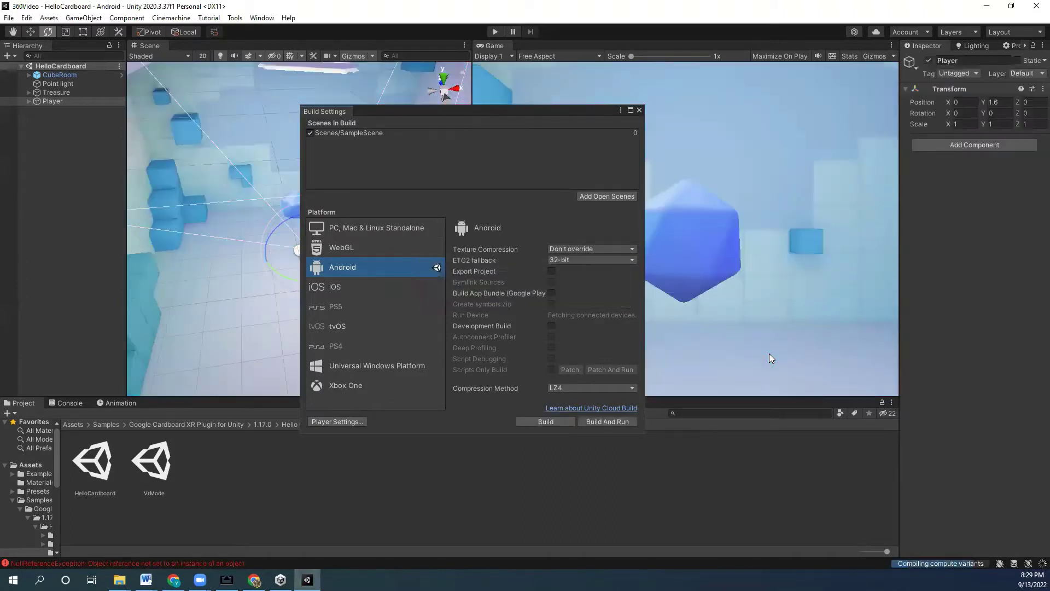
- Close the Build Settings window to return to the HelloCardboard scene editor
{"action": "left_click", "coordinate": [638, 110]}
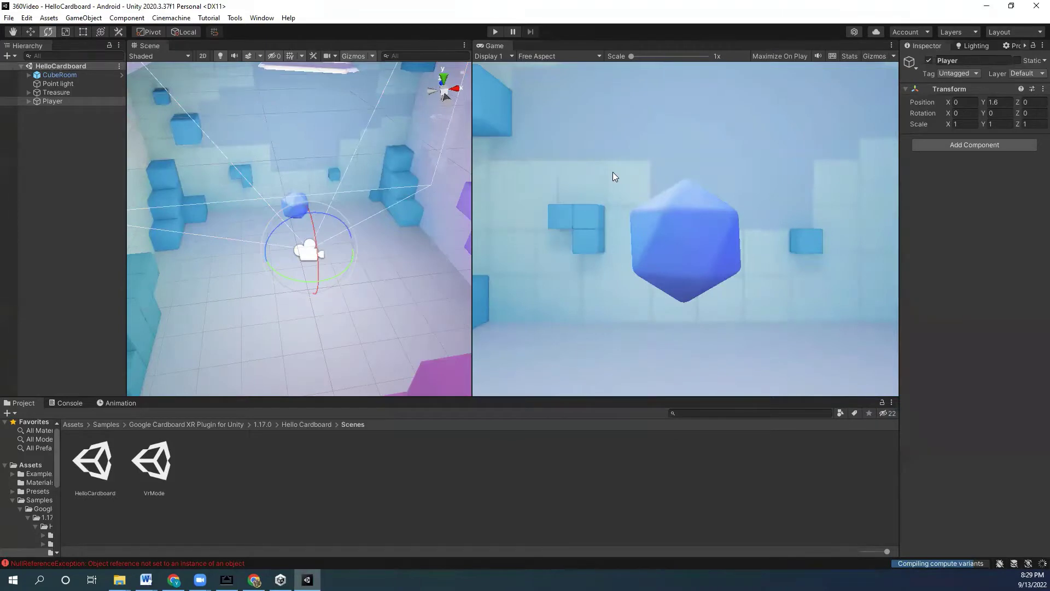
- Widen the inspector, close the Project Settings tab, and reopen File > Build Settings
{"action": "left_click_drag", "start_coordinate": [900, 110], "coordinate": [679, 96]}
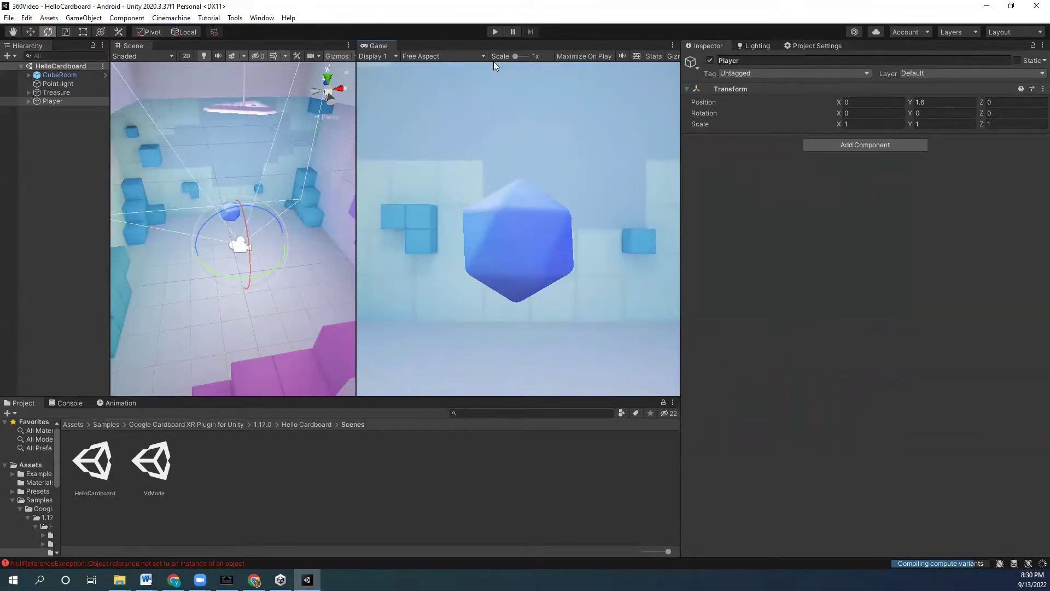
{"action": "right_click", "coordinate": [800, 46]}
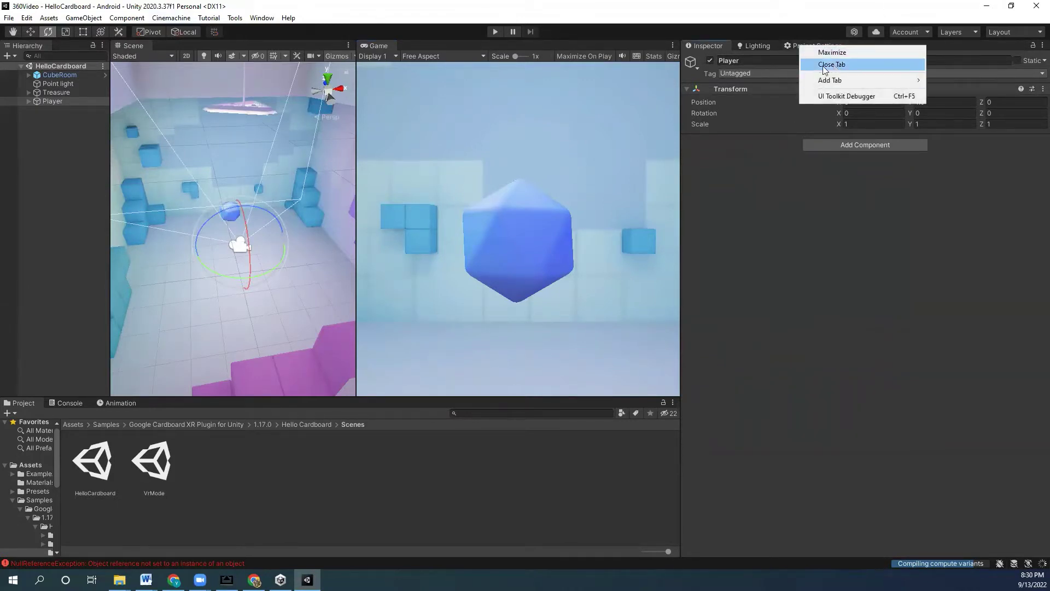
{"action": "left_click", "coordinate": [832, 64]}
{"action": "left_click", "coordinate": [8, 17]}
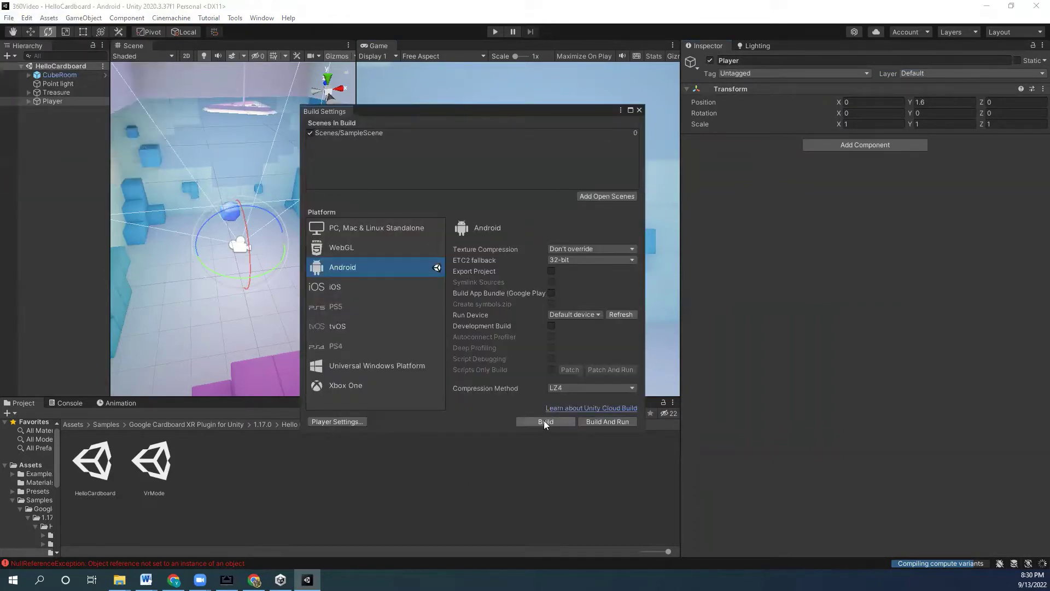
- Open Player Settings, close Build Settings, and widen the Project Settings panel
{"action": "left_click", "coordinate": [340, 422]}
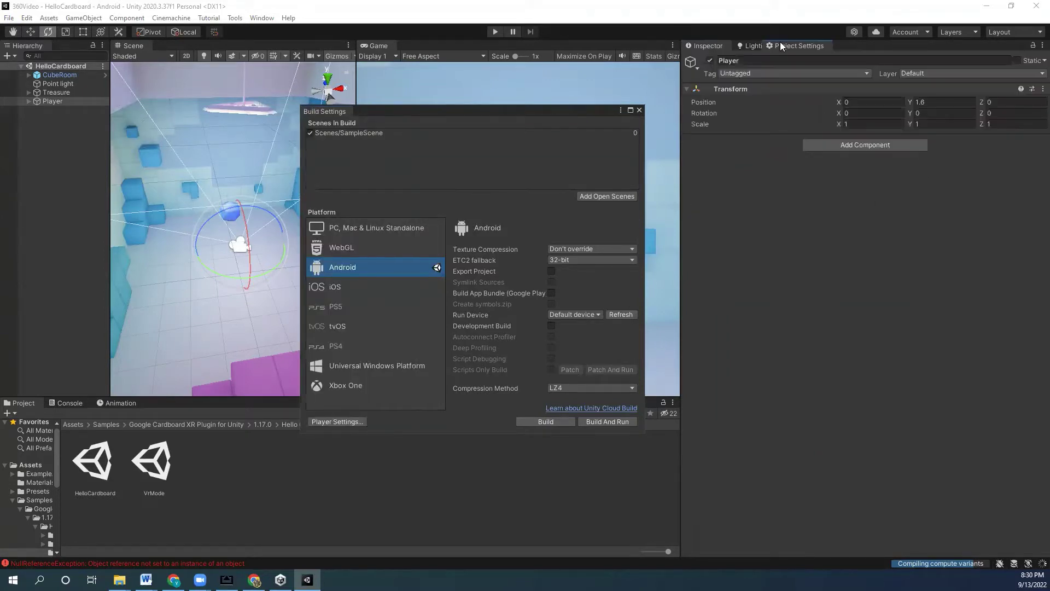
{"action": "left_click", "coordinate": [638, 110]}
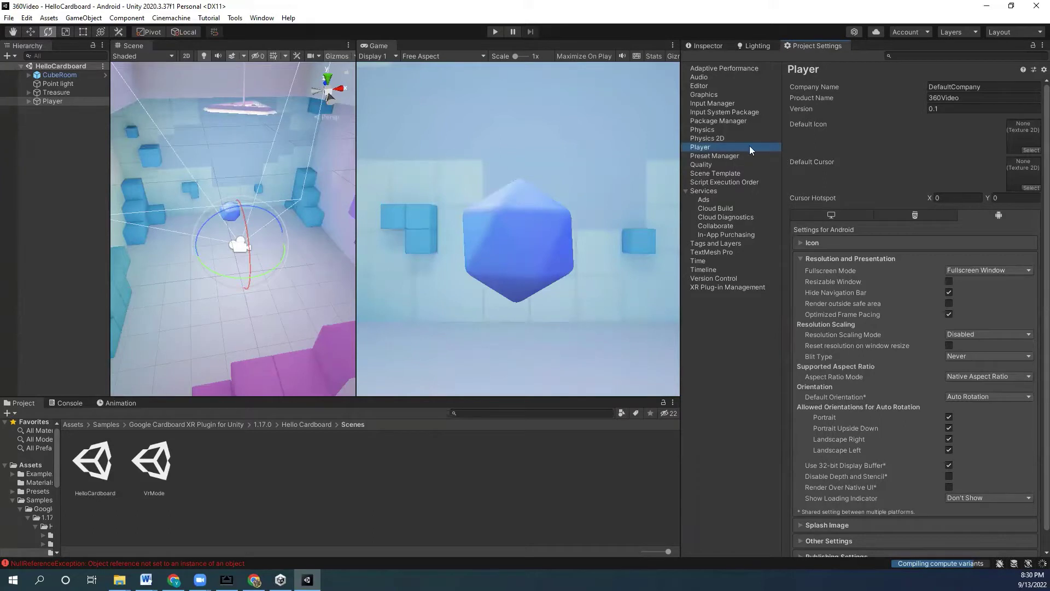
{"action": "left_click_drag", "start_coordinate": [678, 157], "coordinate": [488, 207]}
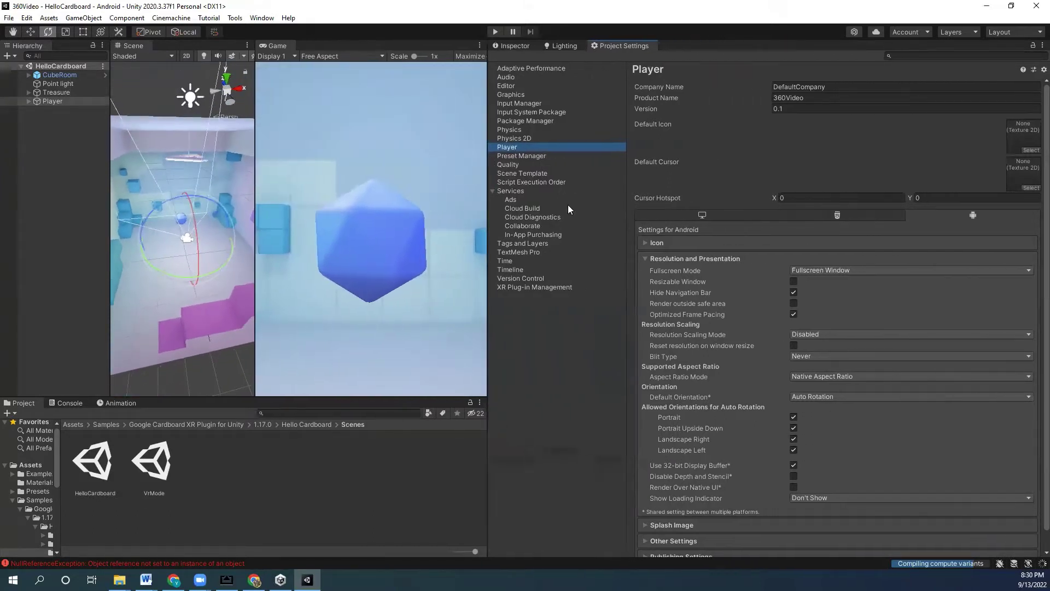
- Review the Resolution and Presentation, Publishing Settings and Other Settings sections of the Android Player page
{"action": "left_click", "coordinate": [689, 258]}
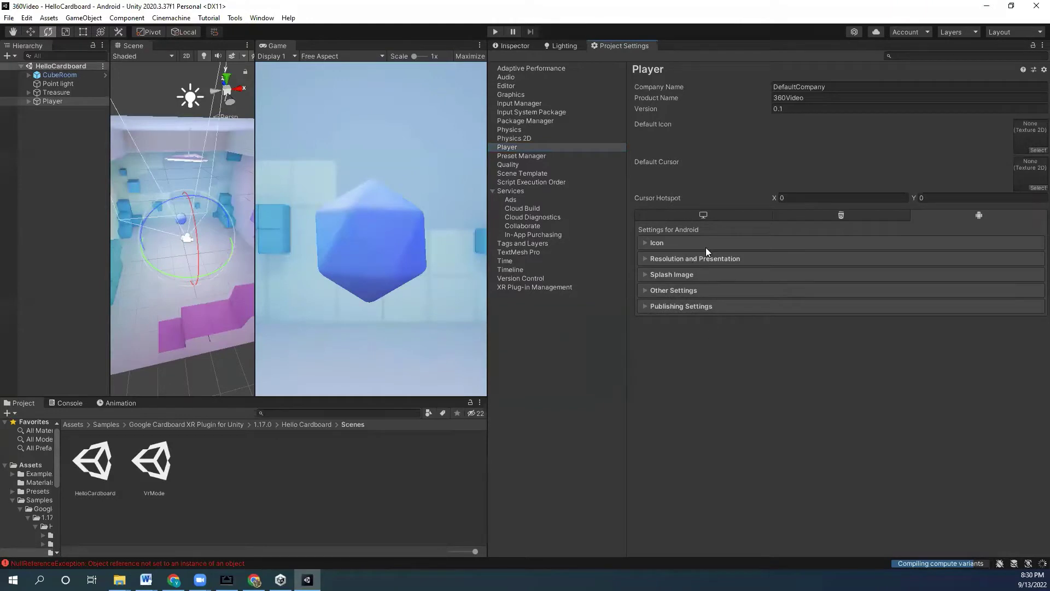
{"action": "left_click", "coordinate": [681, 306]}
{"action": "left_click", "coordinate": [685, 308]}
{"action": "left_click", "coordinate": [706, 257]}
{"action": "left_click", "coordinate": [707, 257]}
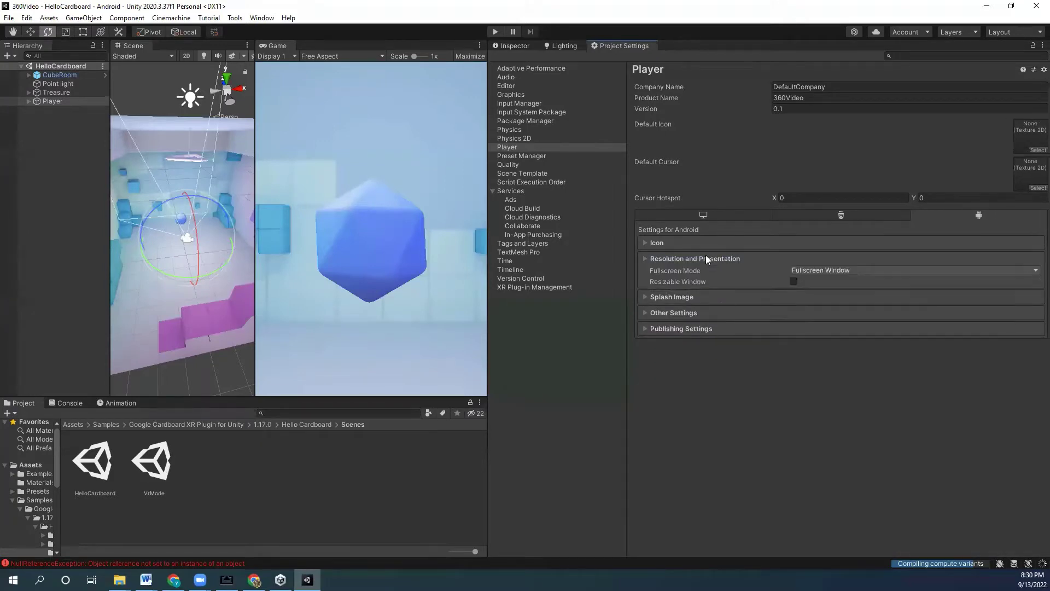
{"action": "left_click", "coordinate": [686, 290]}
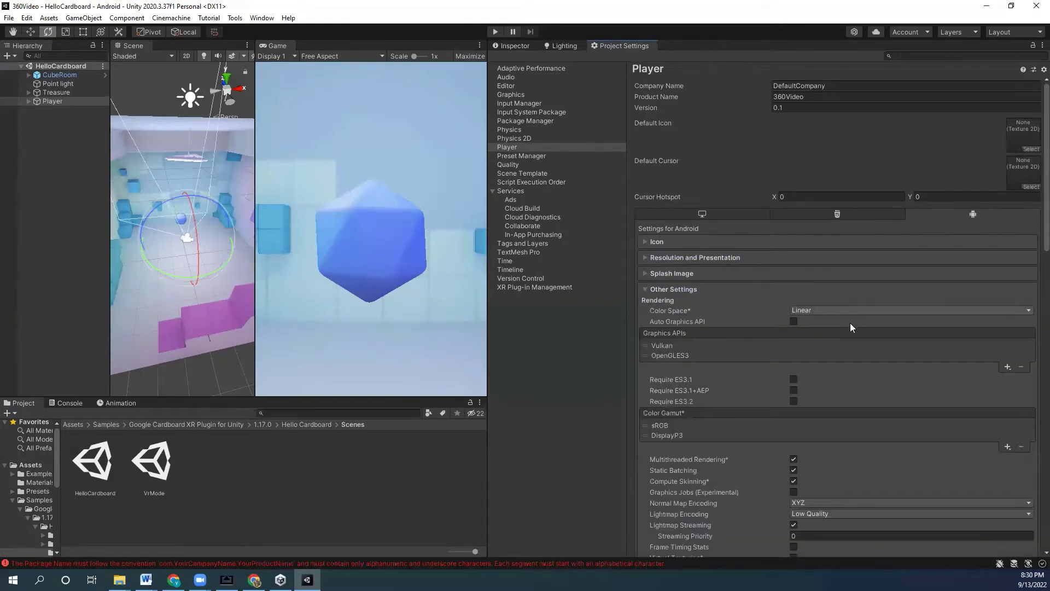
{"action": "scroll", "coordinate": [821, 329], "scroll_direction": "down", "scroll_amount": 2}
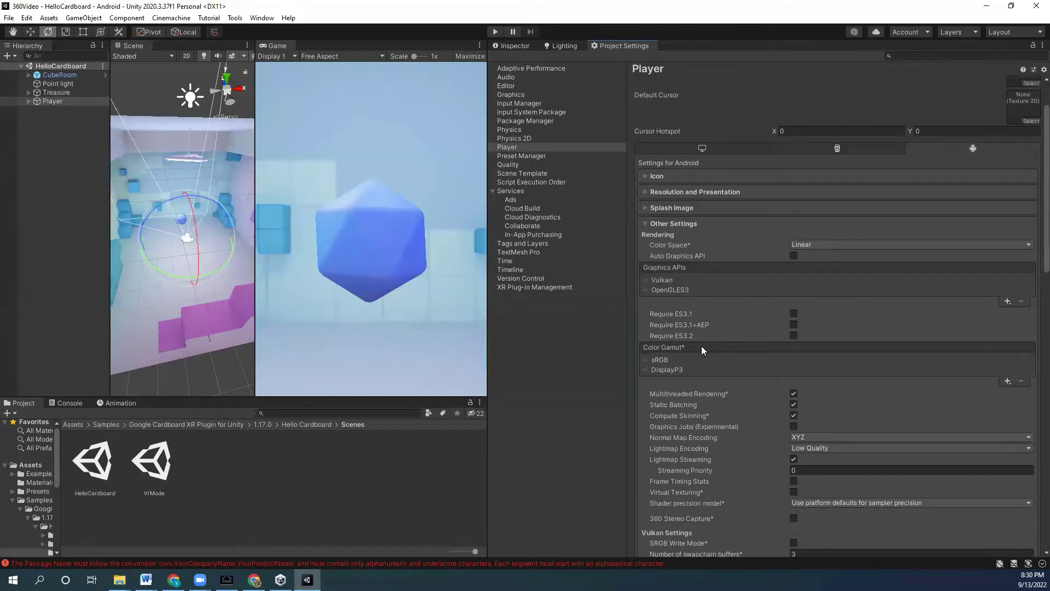
{"action": "left_click", "coordinate": [679, 225]}
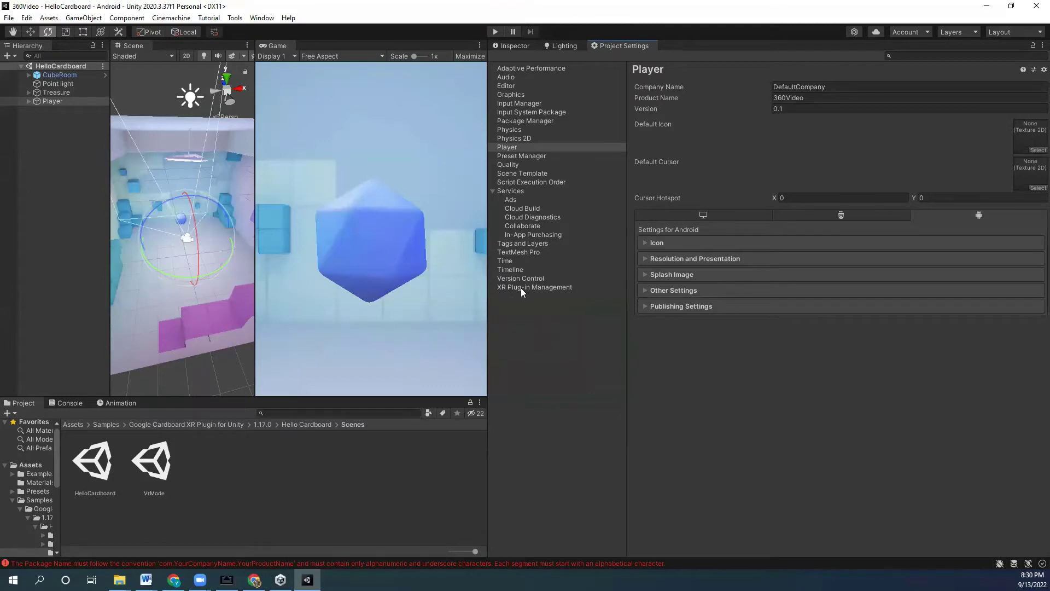
- Check Cardboard XR Plugin under XR Plug-in Management for Android, then widen the scene views
{"action": "left_click", "coordinate": [536, 288]}
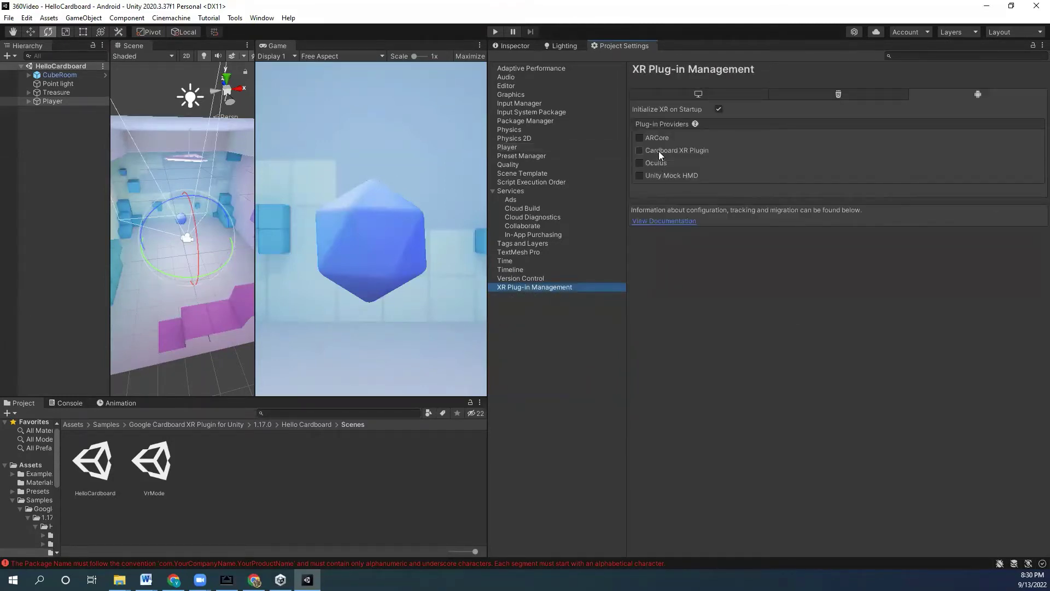
{"action": "left_click", "coordinate": [640, 151]}
{"action": "left_click_drag", "start_coordinate": [486, 151], "coordinate": [750, 209]}
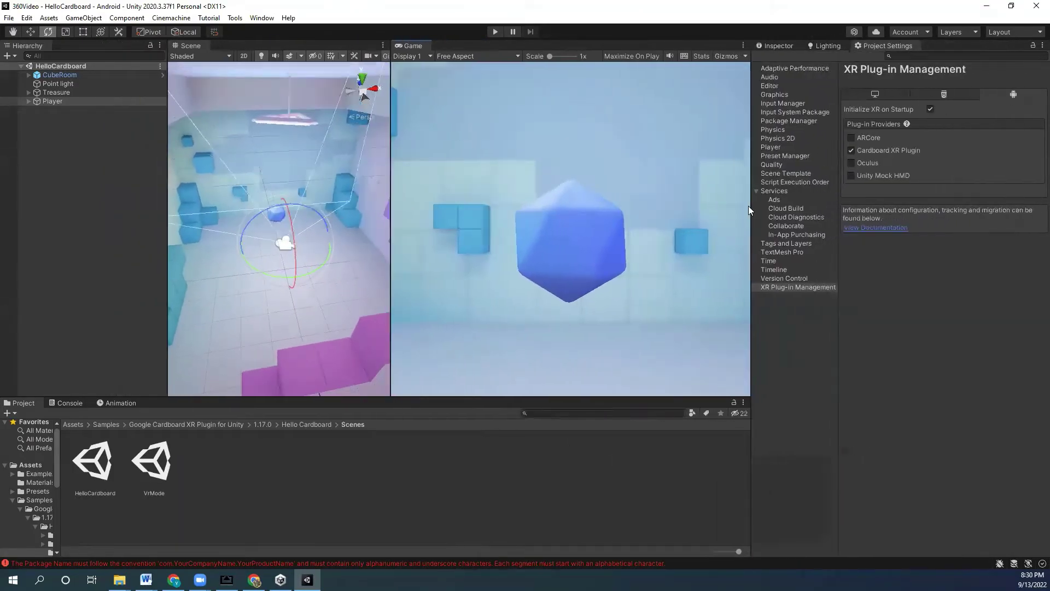